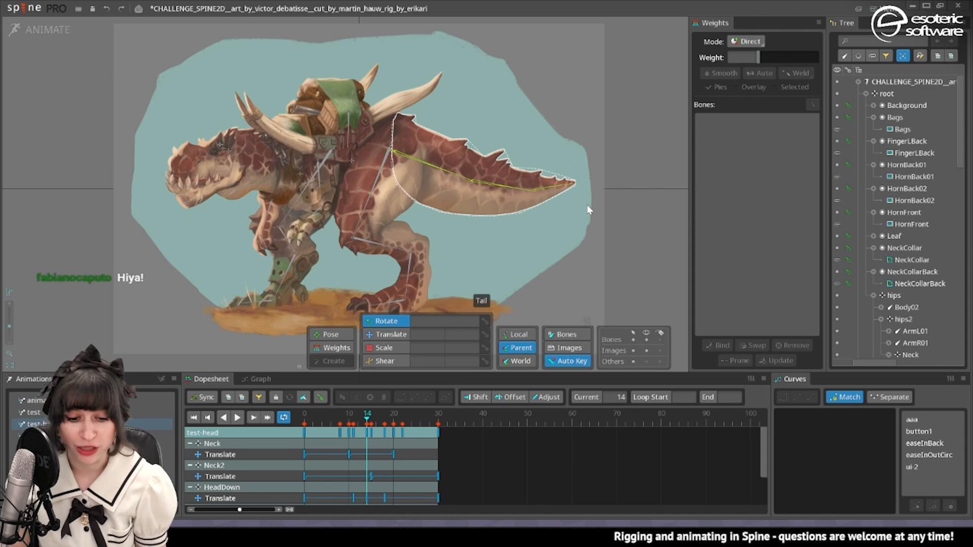
# Play the test-head, tet2, animation and test animations to examine the dinosaur's existing head, neck and tail motion.
pyautogui.click(237, 418)
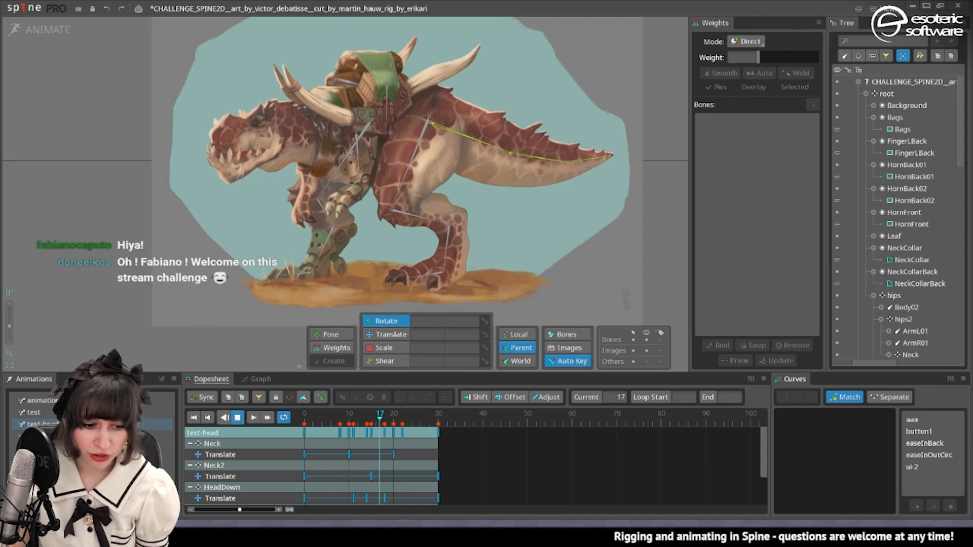
pyautogui.click(76, 436)
pyautogui.scroll(3, 196, 223)
pyautogui.scroll(-3, 196, 222)
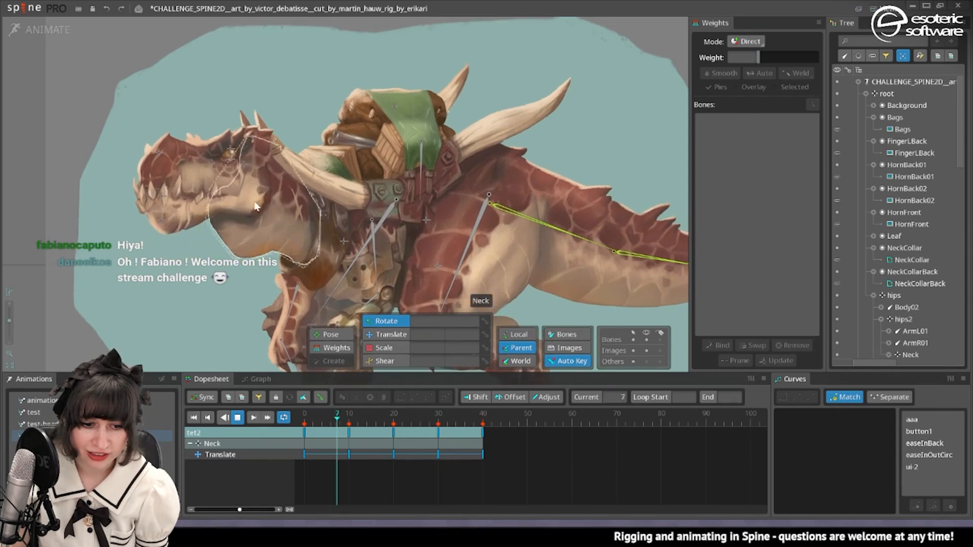
pyautogui.click(76, 401)
pyautogui.moveTo(324, 208); pyautogui.dragTo(243, 201)
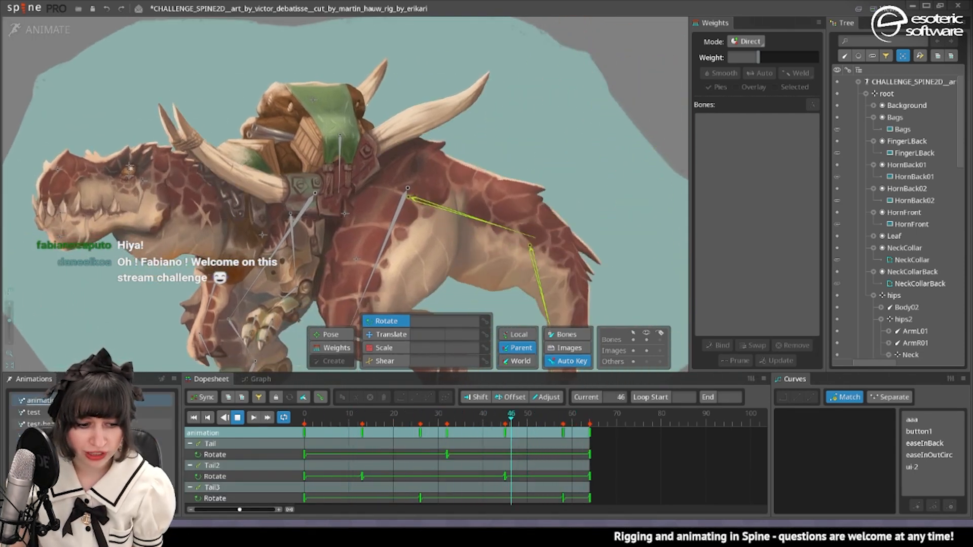
pyautogui.click(76, 412)
pyautogui.moveTo(492, 262); pyautogui.dragTo(389, 254)
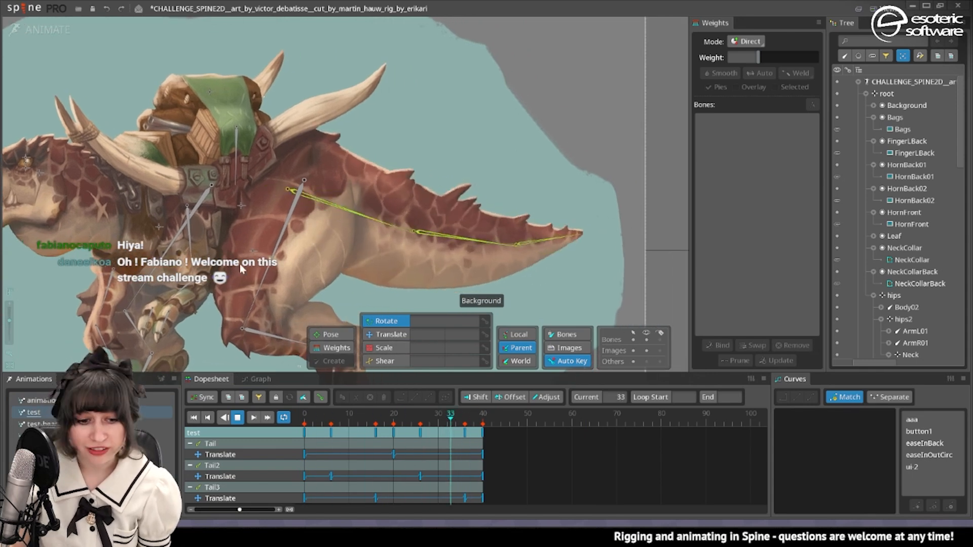
pyautogui.moveTo(249, 257); pyautogui.dragTo(350, 167)
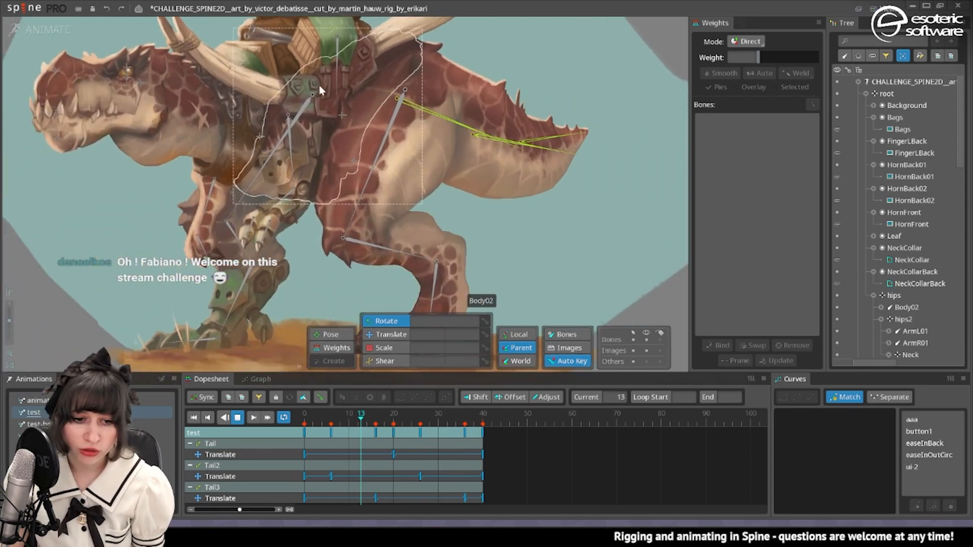
pyautogui.scroll(5, 187, 124)
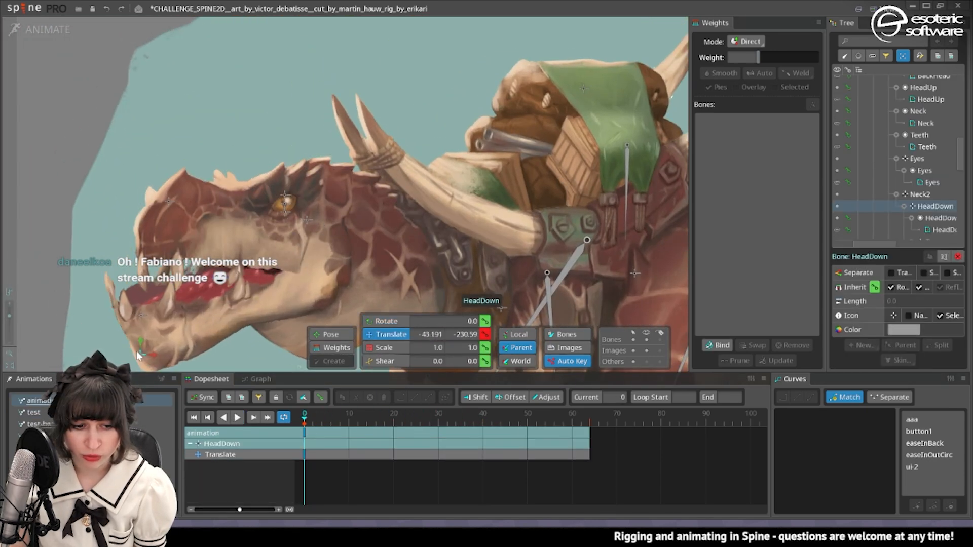
# Try moving the HeadDown jaw bone and the upper snout in the animation pose, and undo both moves.
pyautogui.moveTo(137, 354)
pyautogui.mouseDown()
pyautogui.moveTo(163, 315)
pyautogui.moveTo(139, 351)
pyautogui.mouseUp()
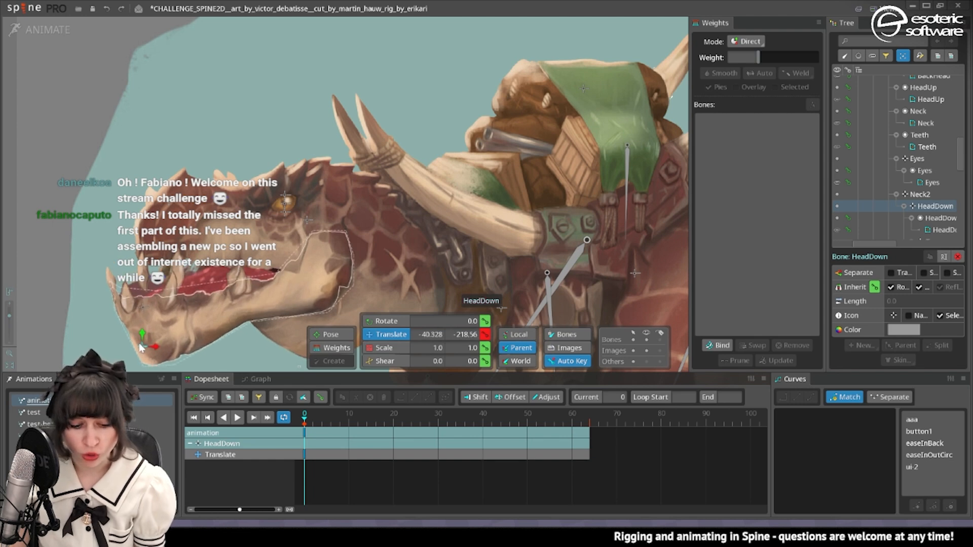
pyautogui.hotkey('ctrl', 'z')
pyautogui.moveTo(173, 204); pyautogui.dragTo(172, 226)
pyautogui.hotkey('ctrl', 'z')
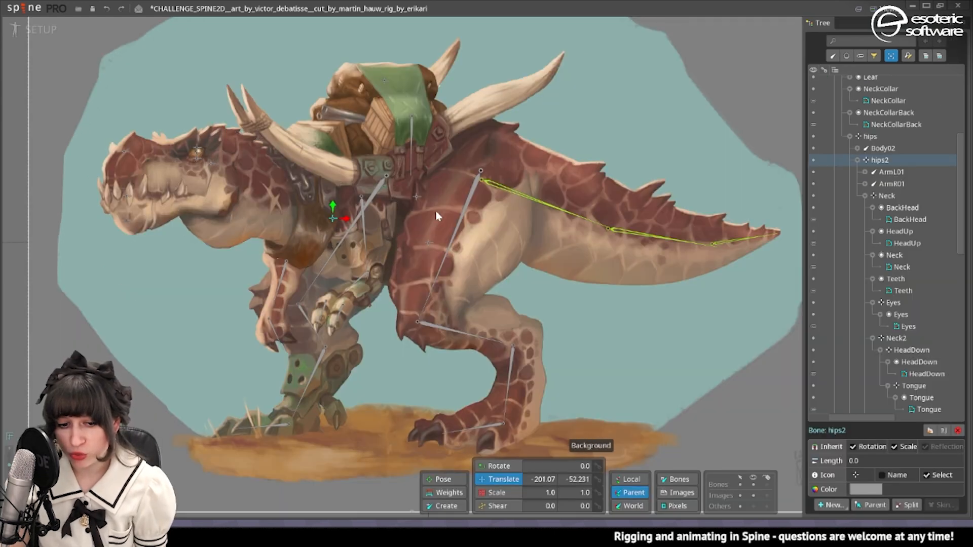
# Check the Body02 image in Setup mode and test-move the hips2 bone in Animate mode.
pyautogui.click(440, 175)
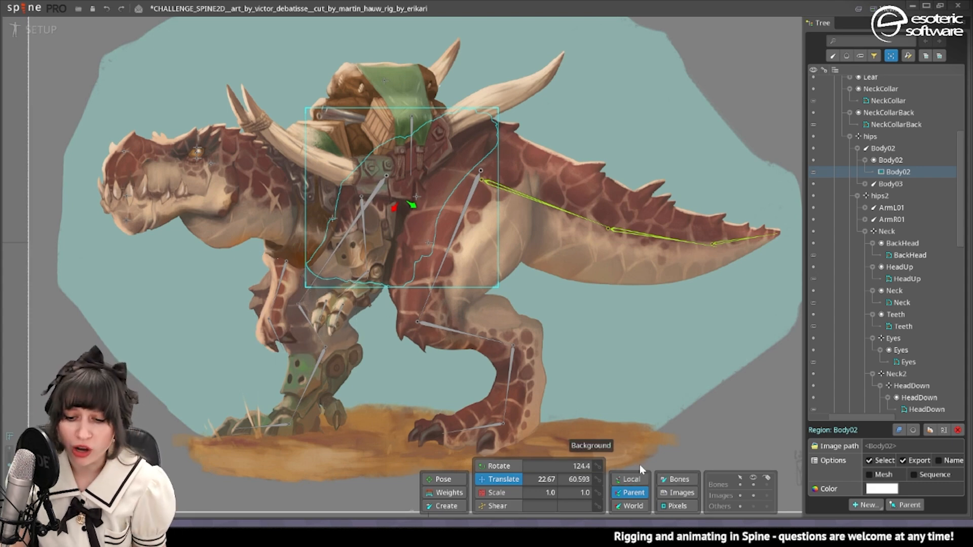
pyautogui.click(28, 31)
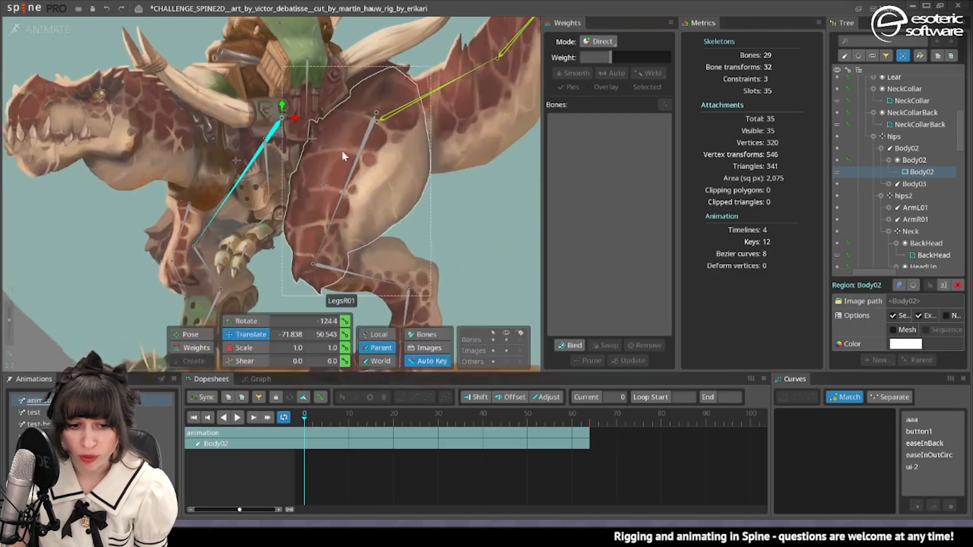
pyautogui.click(234, 161)
pyautogui.press('space')
pyautogui.moveTo(235, 162)
pyautogui.mouseDown()
pyautogui.moveTo(234, 149)
pyautogui.moveTo(193, 151)
pyautogui.moveTo(237, 144)
pyautogui.moveTo(227, 155)
pyautogui.mouseUp()
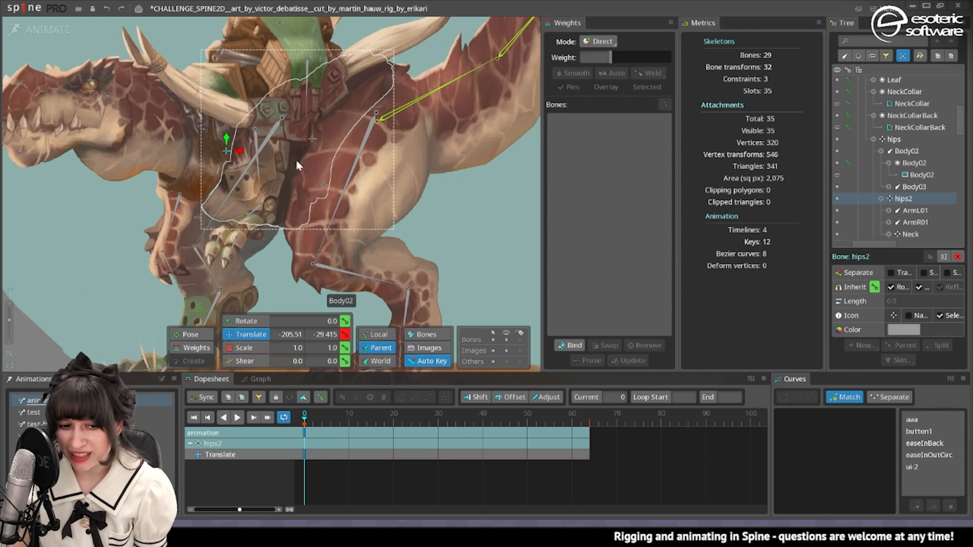
pyautogui.moveTo(299, 150); pyautogui.dragTo(305, 216)
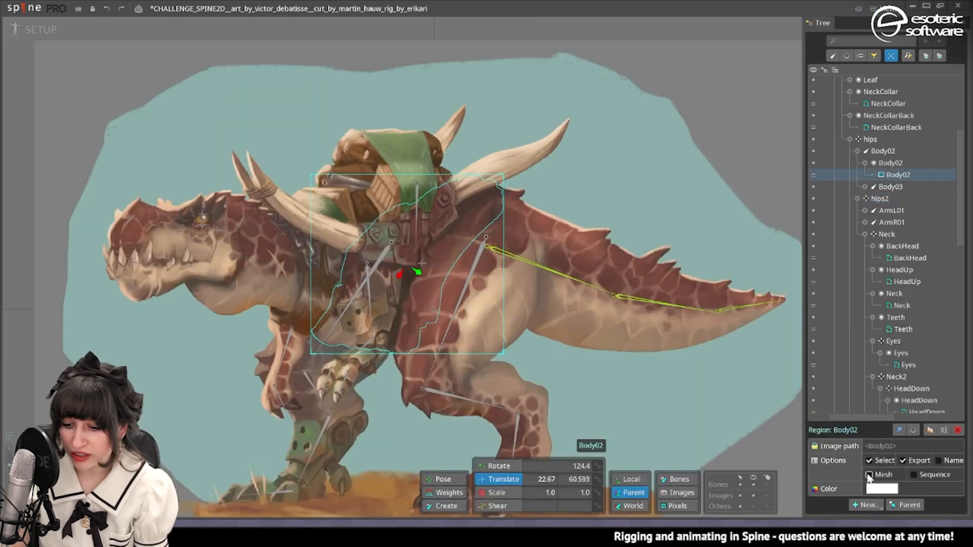
# Convert the Body02 region to a mesh, undim it and trace its outline with detail 20, concavity 50 and refinement 50.
pyautogui.click(870, 475)
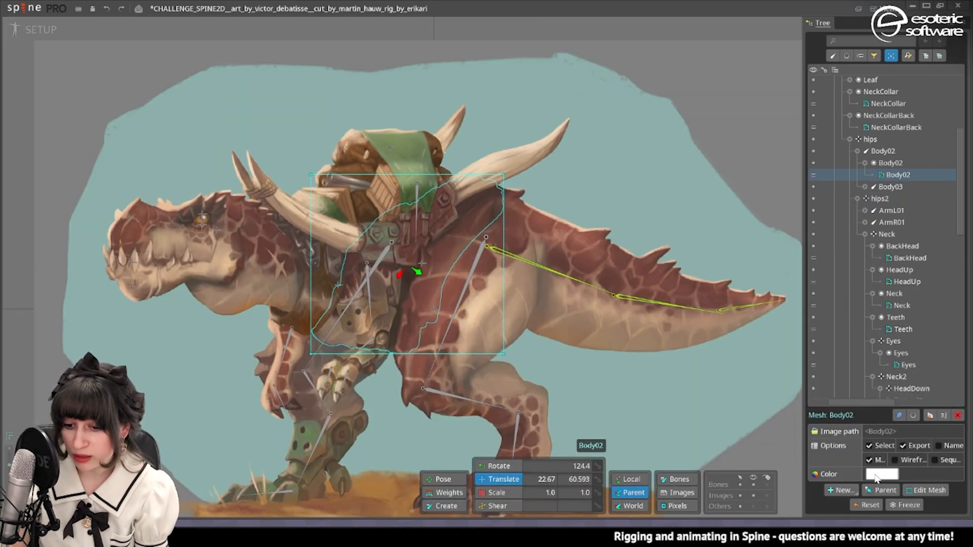
pyautogui.click(925, 490)
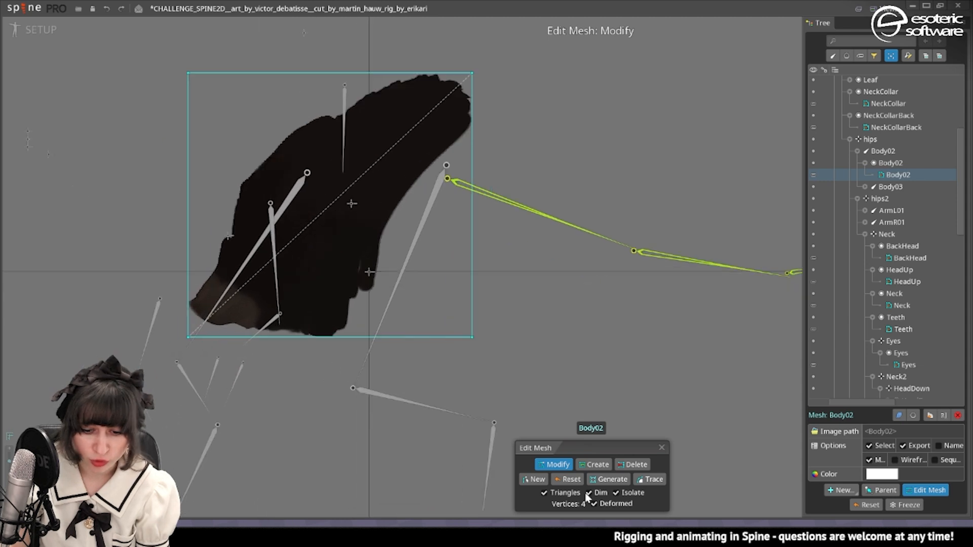
pyautogui.scroll(1, 245, 299)
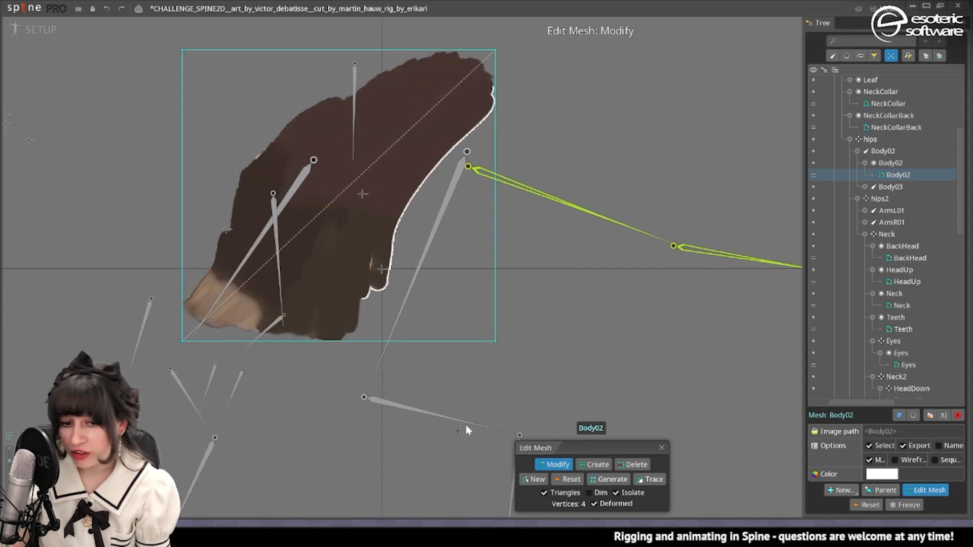
pyautogui.click(651, 479)
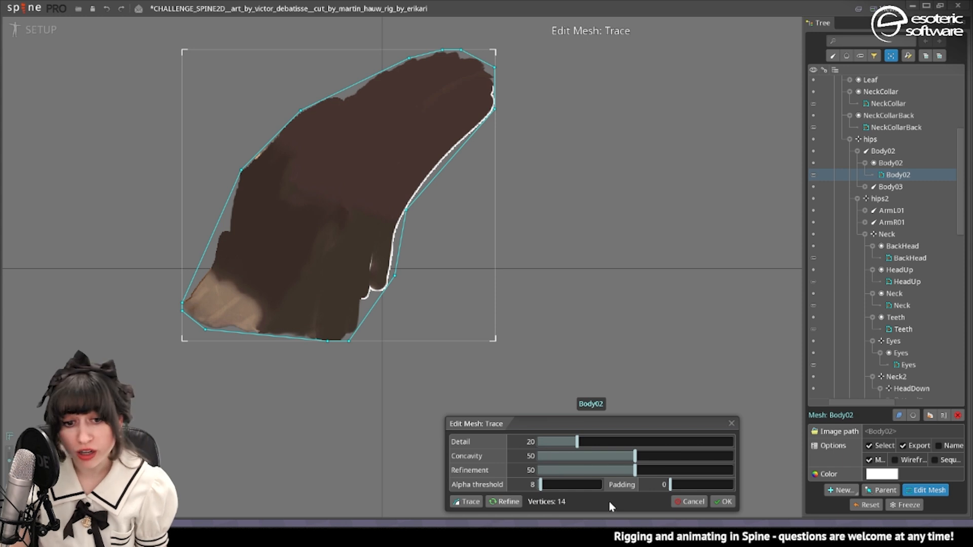
pyautogui.click(716, 504)
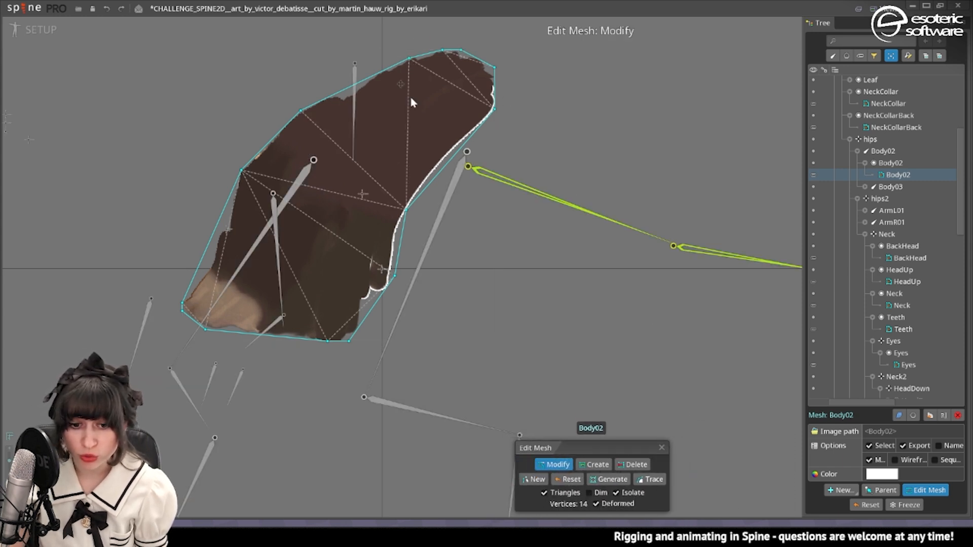
# Turn off isolation and reduce the traced Body02 mesh outline to 11 vertices, finishing the mesh edit.
pyautogui.click(616, 493)
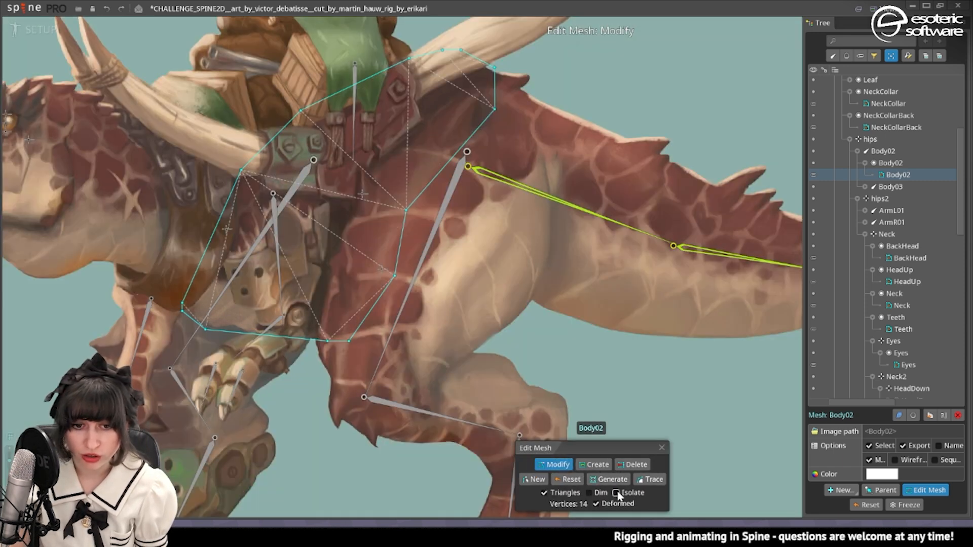
pyautogui.moveTo(439, 153); pyautogui.dragTo(418, 226)
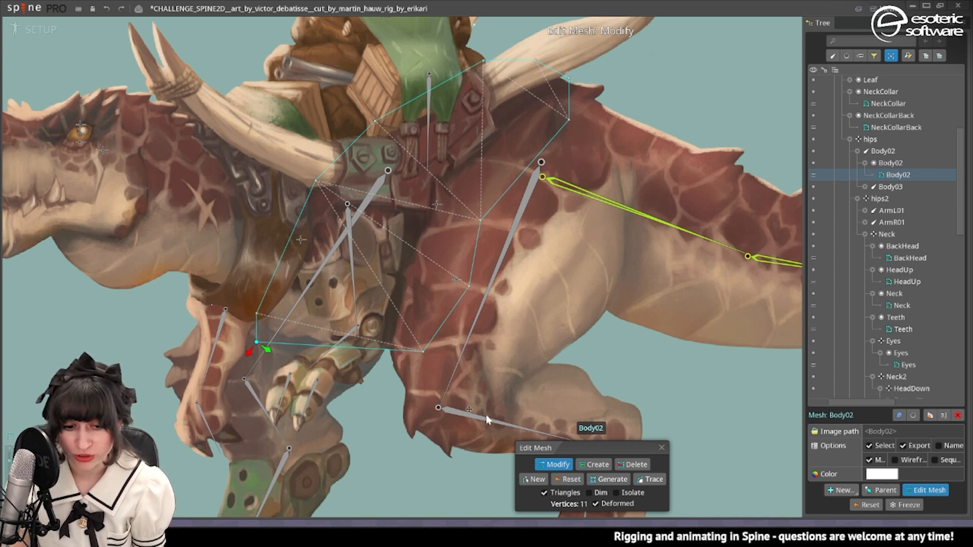
pyautogui.click(662, 448)
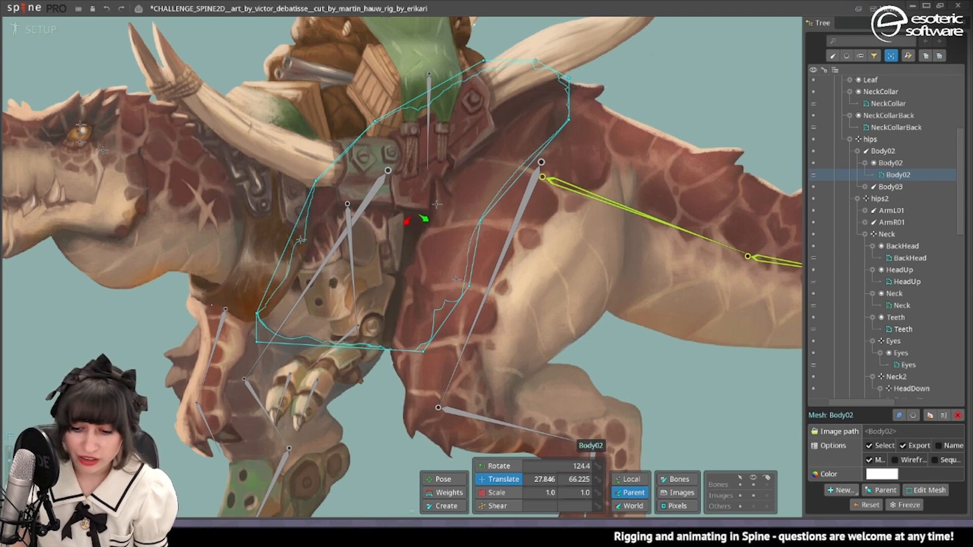
# Bind the Body02 mesh to the hips2 and hips bones.
pyautogui.press('g')
pyautogui.click(704, 491)
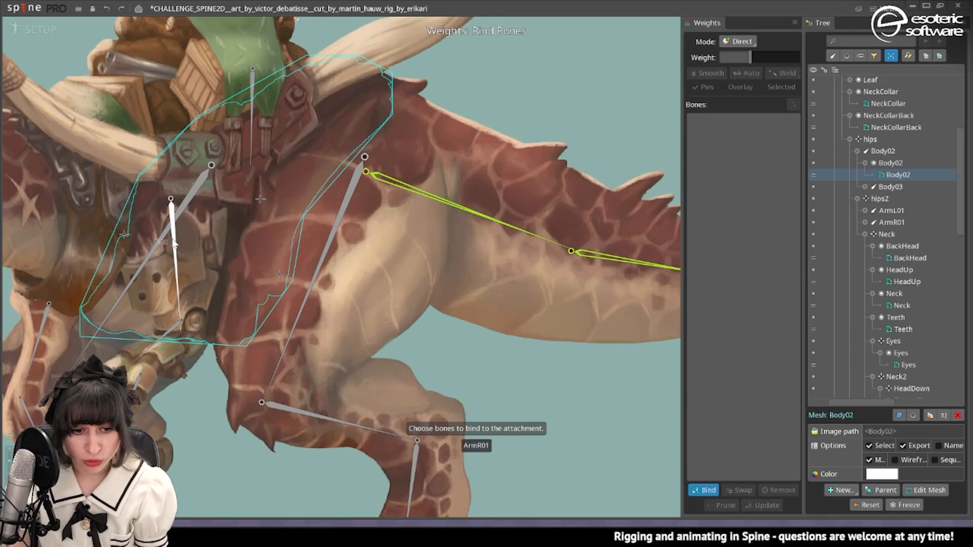
pyautogui.click(174, 243)
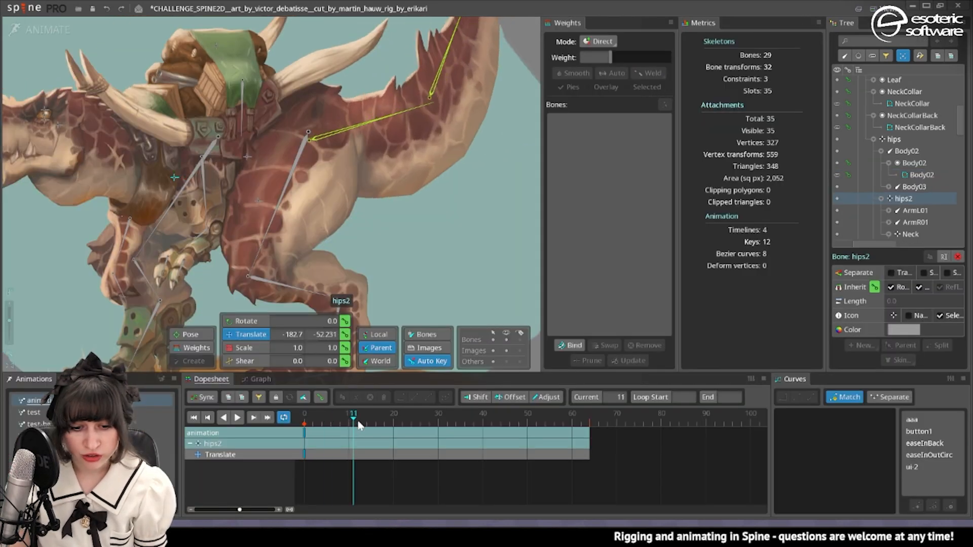
# Key the hips2 translation at frames 0 and 64, shifted forward at frame 18 and backward at frame 44.
pyautogui.moveTo(352, 428); pyautogui.dragTo(591, 436)
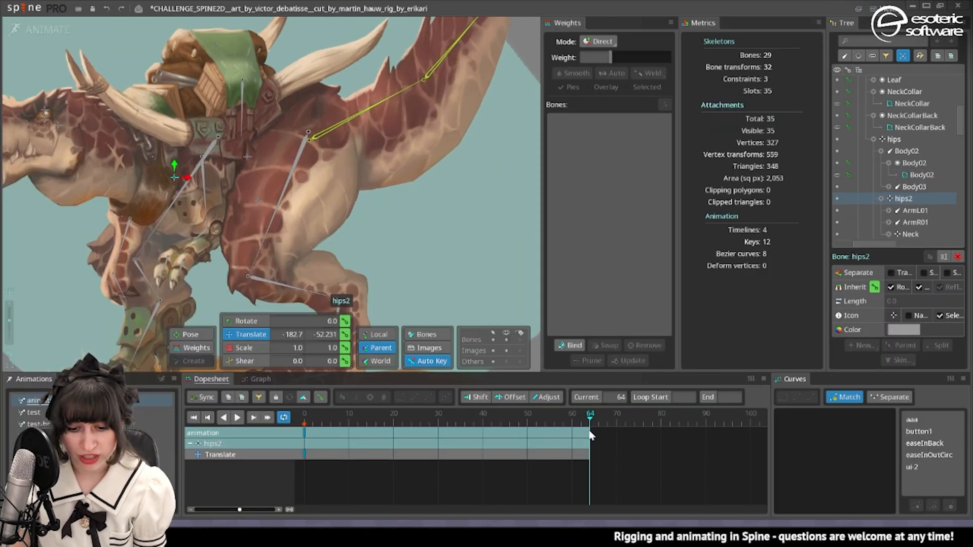
pyautogui.moveTo(458, 428); pyautogui.dragTo(385, 428)
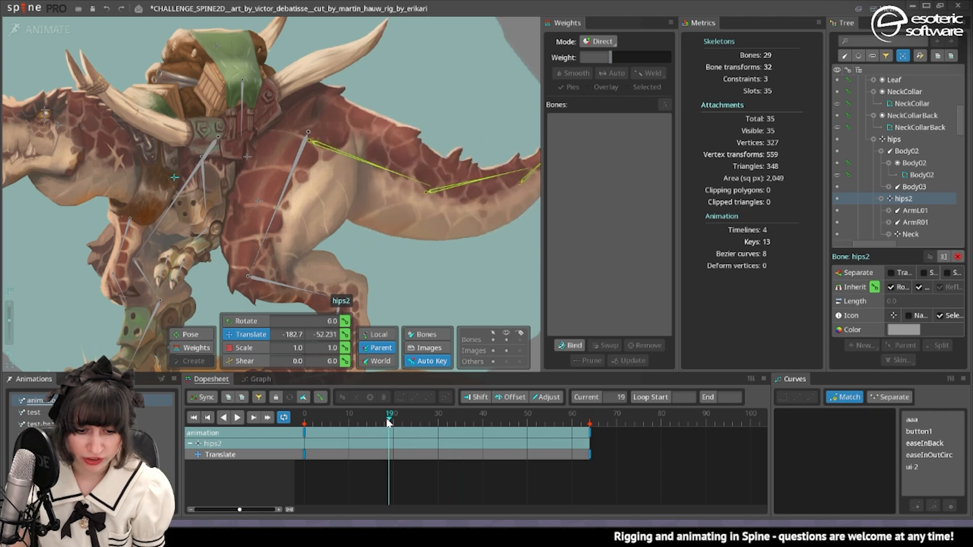
pyautogui.moveTo(187, 181); pyautogui.dragTo(151, 183)
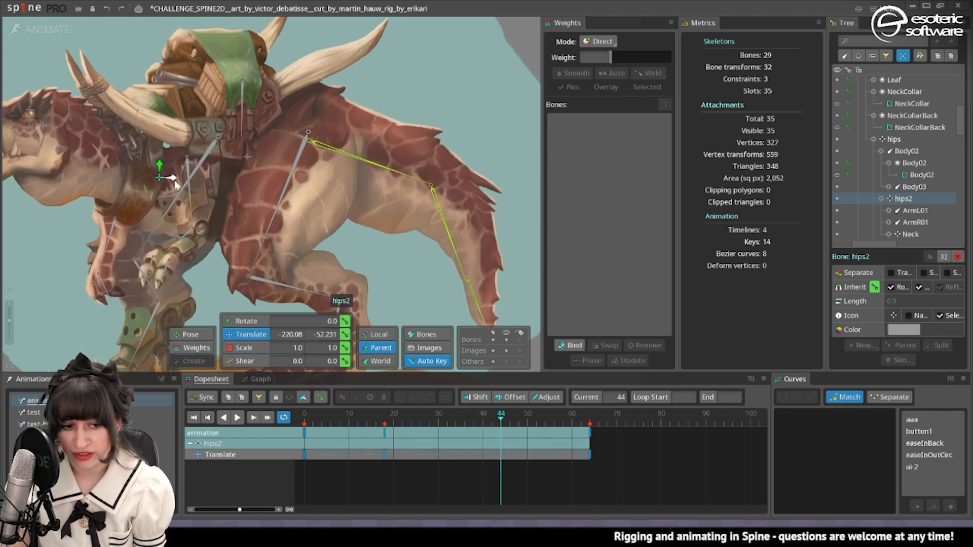
pyautogui.moveTo(175, 181); pyautogui.dragTo(207, 183)
# Key vertical offsets for the hips2 bone at frames 28 and 55, and play the looping animation.
pyautogui.moveTo(446, 420); pyautogui.dragTo(430, 420)
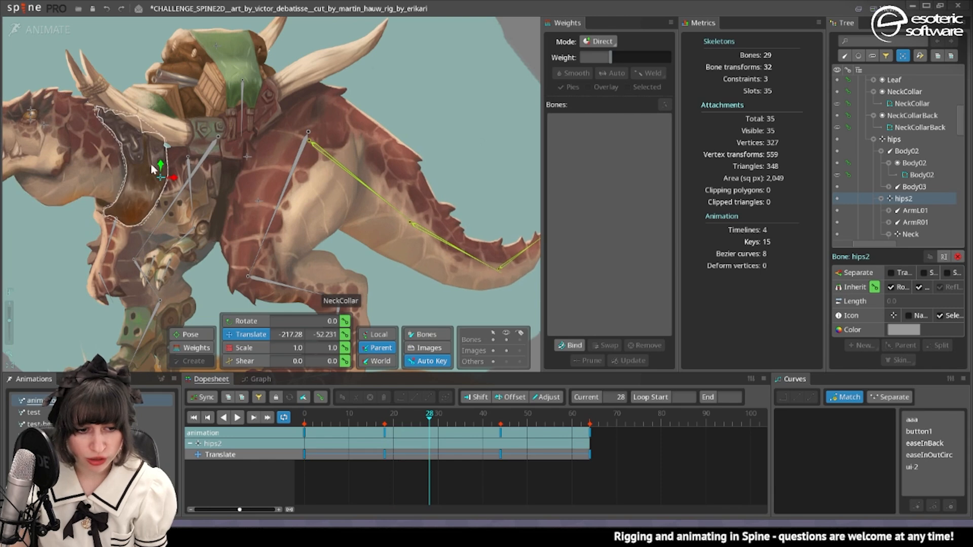
pyautogui.moveTo(160, 166); pyautogui.dragTo(120, 208)
pyautogui.click(550, 419)
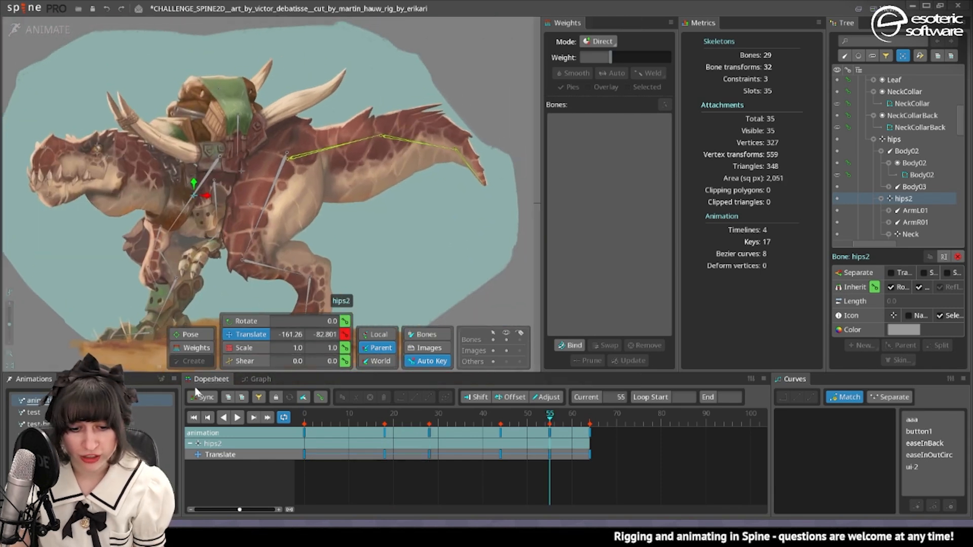
pyautogui.click(237, 417)
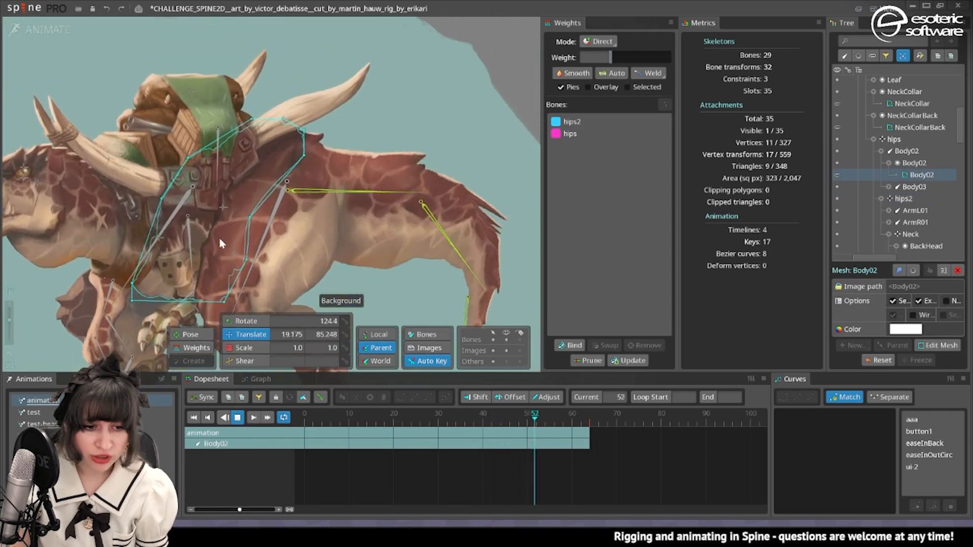
# Set the hips2 weight to 90% on the Body02 mesh's upper front vertex below the saddle bags.
pyautogui.click(196, 348)
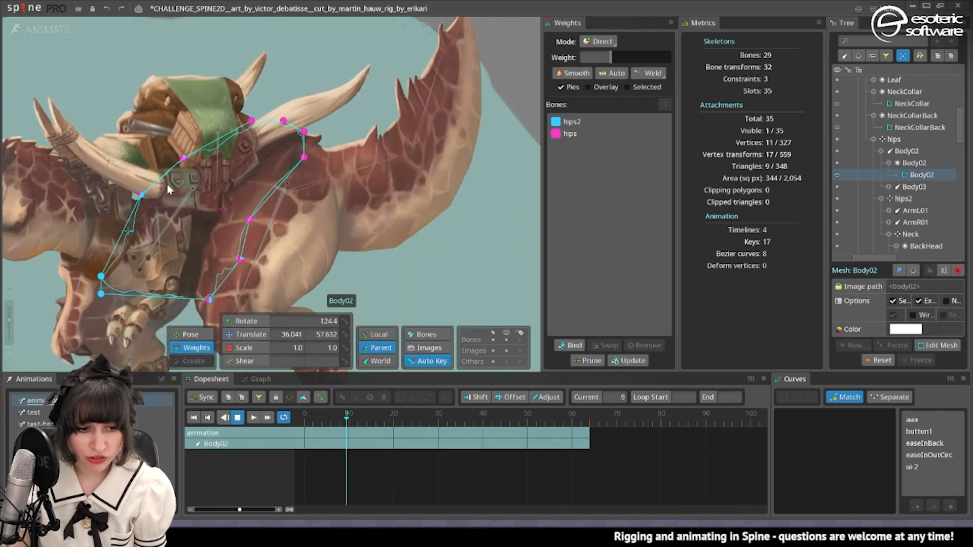
pyautogui.click(152, 182)
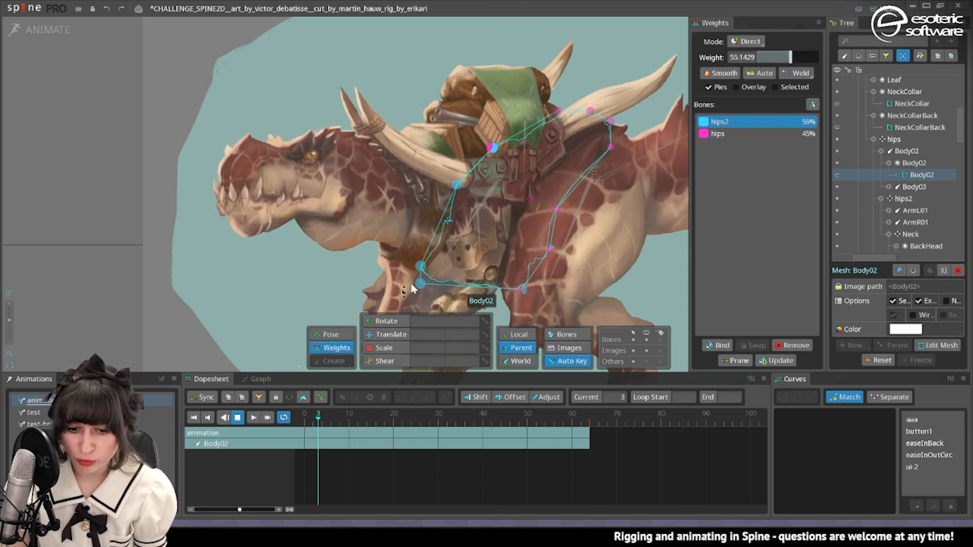
pyautogui.scroll(5, 467, 228)
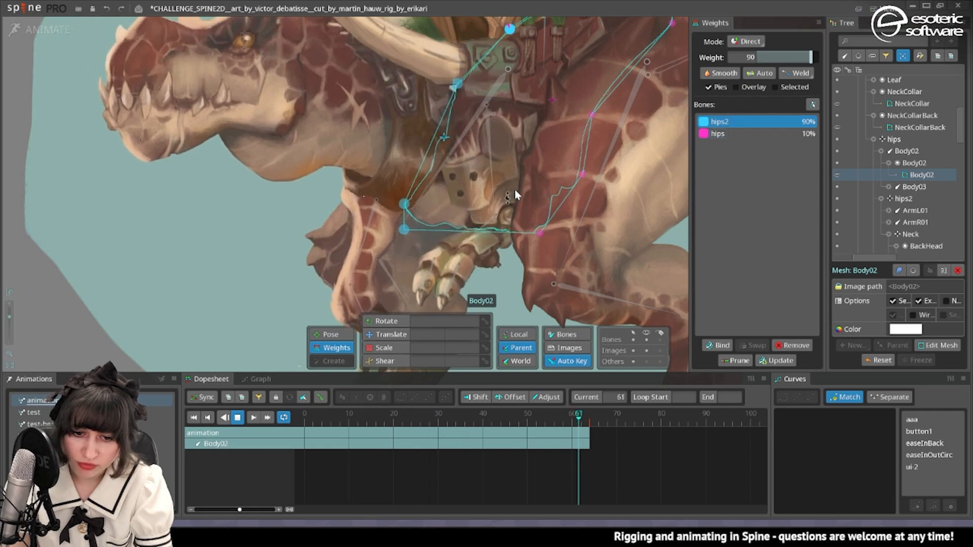
# Add three edge vertices and four interior vertices to the Body02 mesh in Setup mode, and return to Animate mode.
pyautogui.hotkey('ctrl', 'Tab')
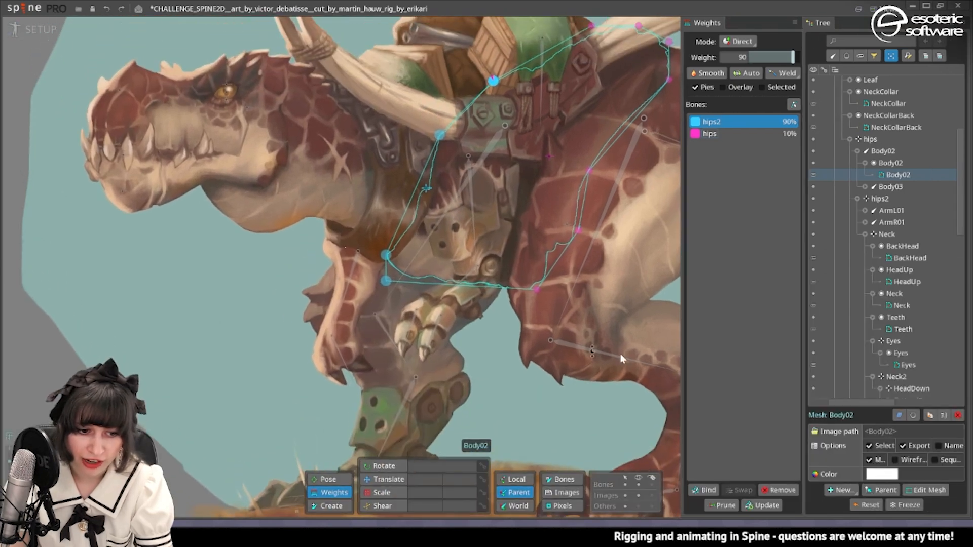
pyautogui.click(911, 491)
pyautogui.scroll(3, 491, 275)
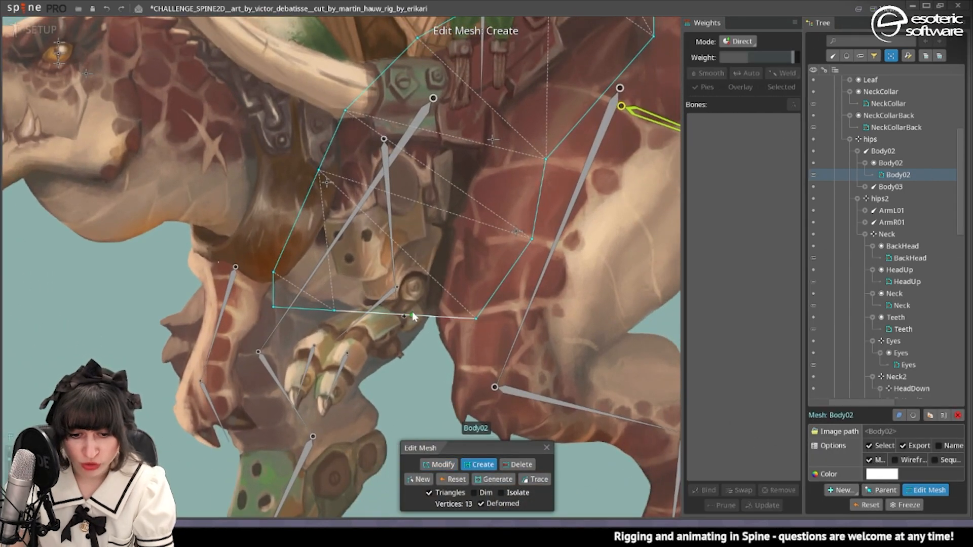
pyautogui.click(412, 314)
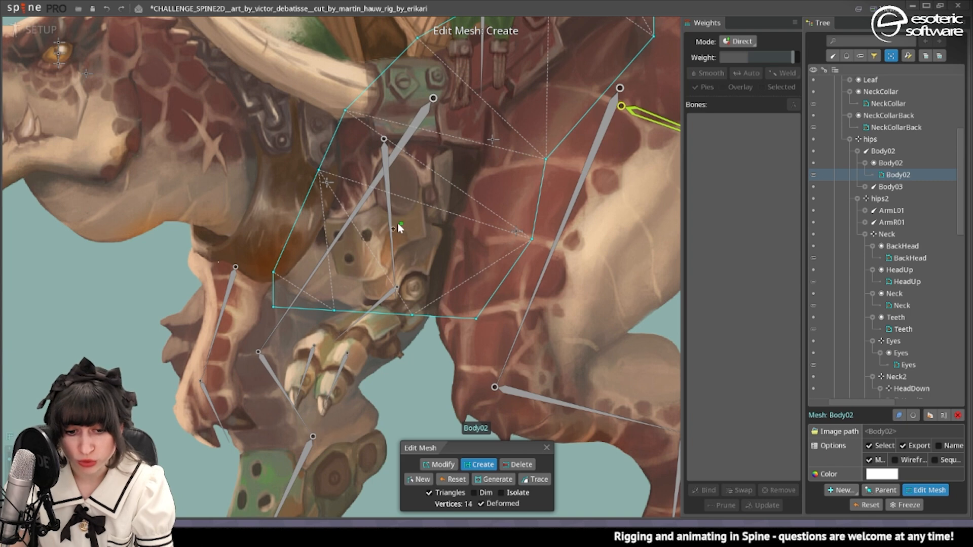
pyautogui.click(547, 447)
pyautogui.hotkey('ctrl', 'Tab')
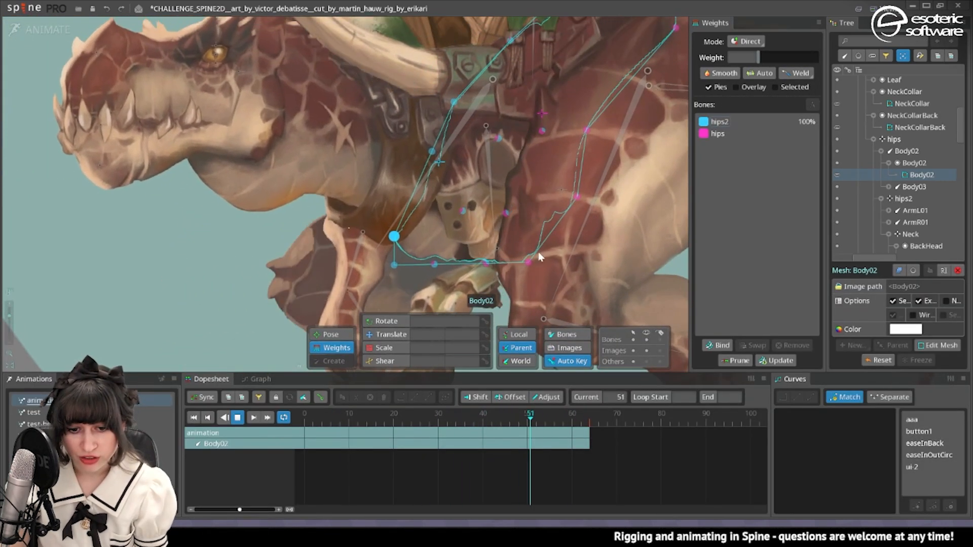
# Set the hips weight to 100% on the Body02 mesh's lower-edge vertex in front of the hind leg.
pyautogui.click(477, 260)
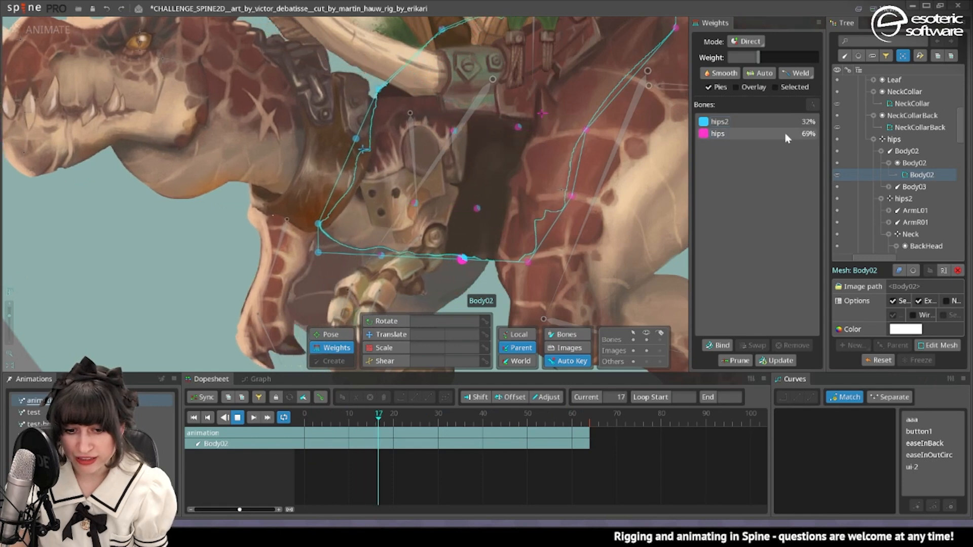
pyautogui.click(785, 134)
pyautogui.moveTo(760, 56); pyautogui.dragTo(823, 54)
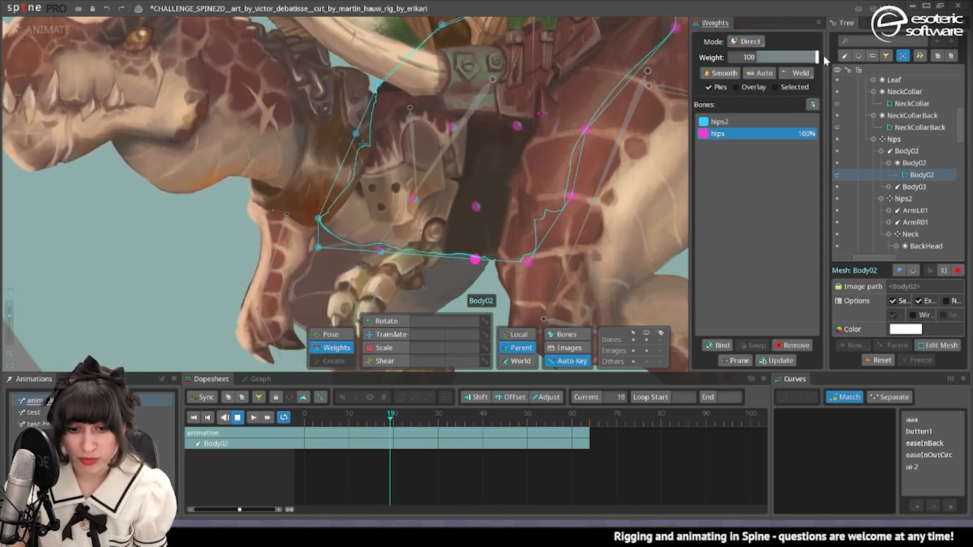
# Lower the hips weight on the Body02 mesh's interior vertices between the belly armour and the hind leg.
pyautogui.click(481, 207)
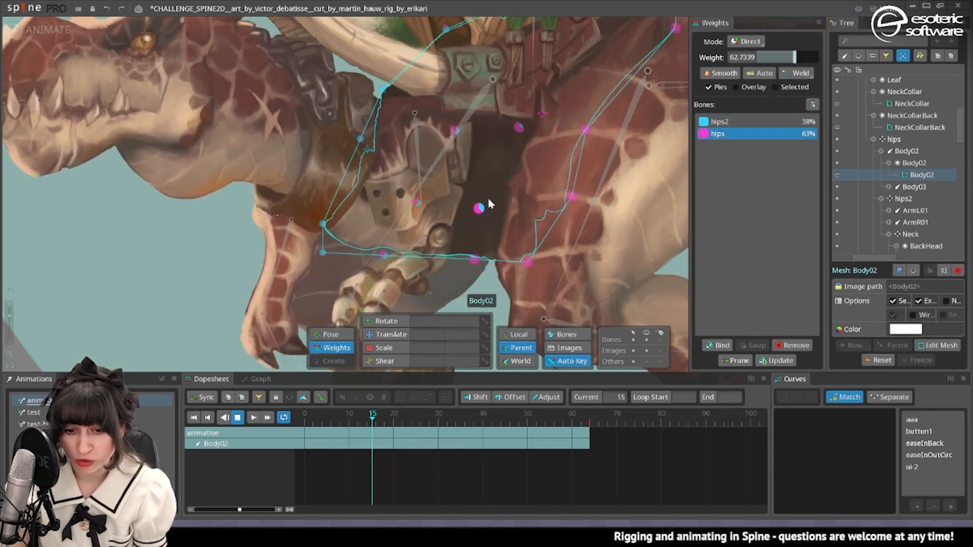
pyautogui.moveTo(485, 193); pyautogui.dragTo(534, 90)
pyautogui.moveTo(799, 57)
pyautogui.mouseDown()
pyautogui.moveTo(821, 57)
pyautogui.moveTo(780, 57)
pyautogui.mouseUp()
pyautogui.click(504, 204)
pyautogui.click(574, 196)
pyautogui.click(393, 255)
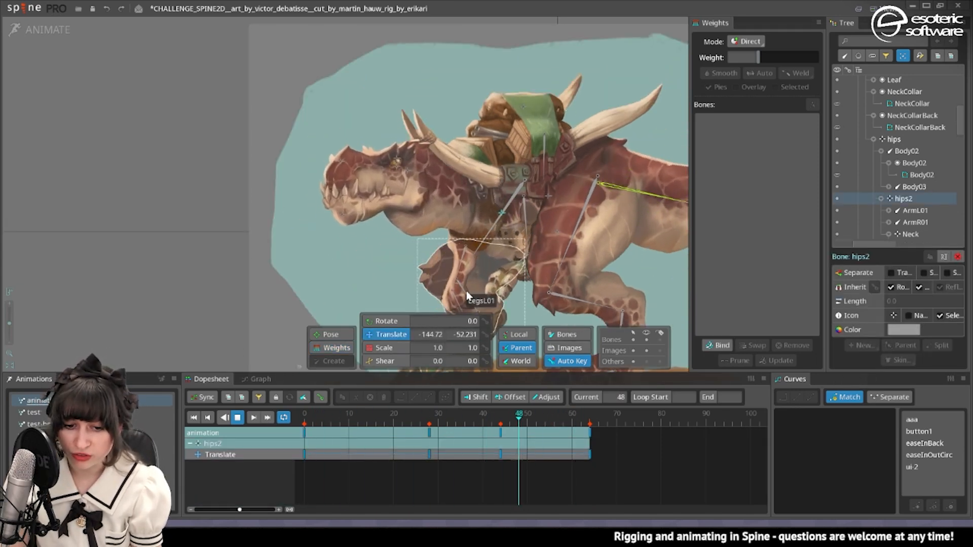
# Convert the LegsL01 image to a mesh in Setup mode and trace its outline.
pyautogui.click(508, 241)
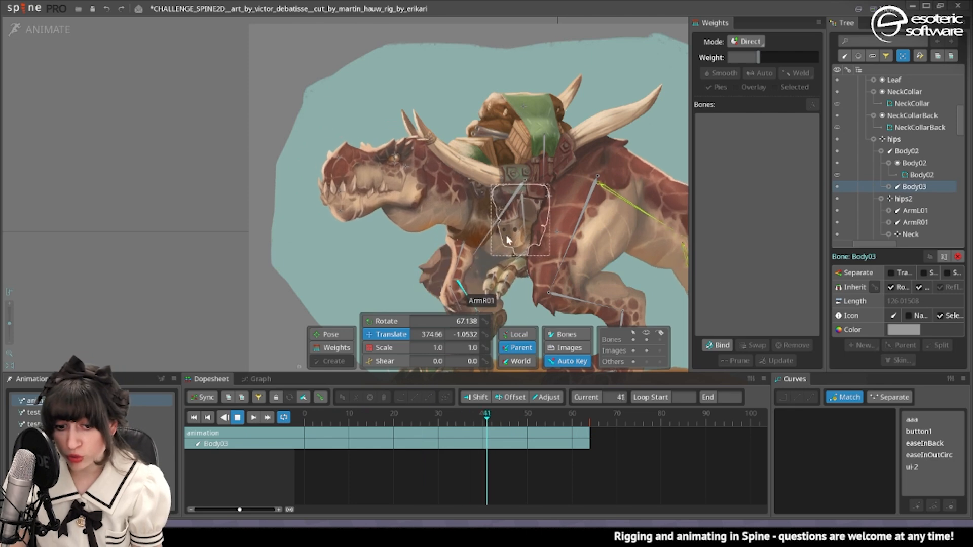
pyautogui.scroll(-2, 472, 280)
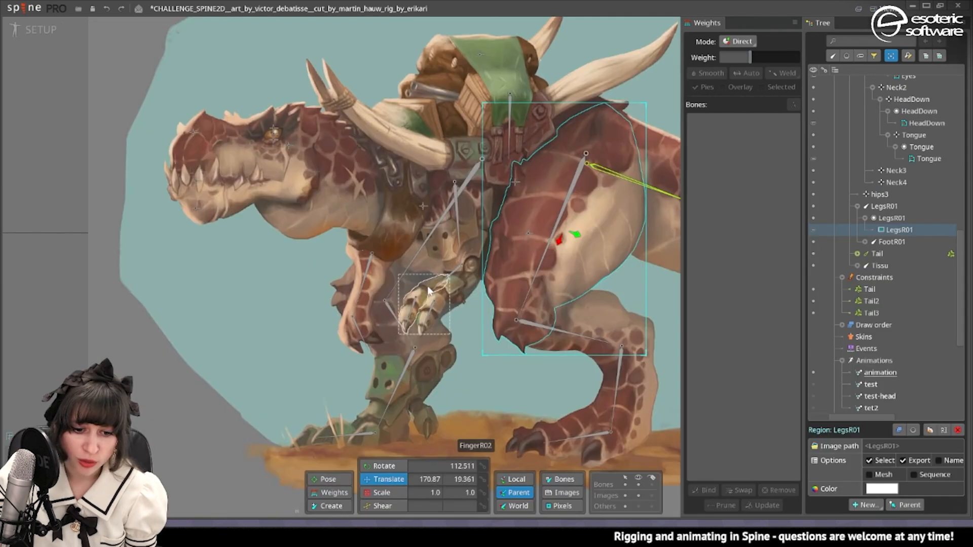
pyautogui.click(411, 303)
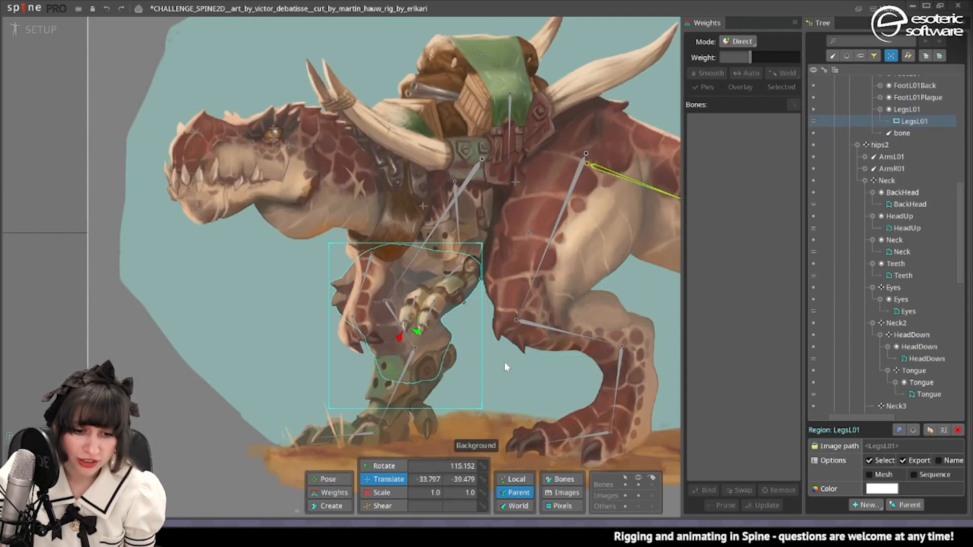
pyautogui.click(869, 475)
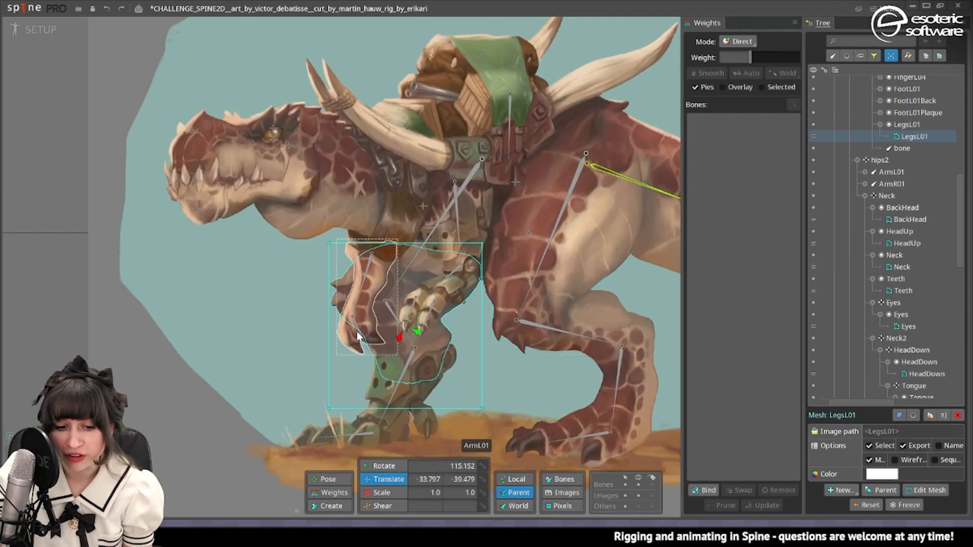
pyautogui.click(927, 490)
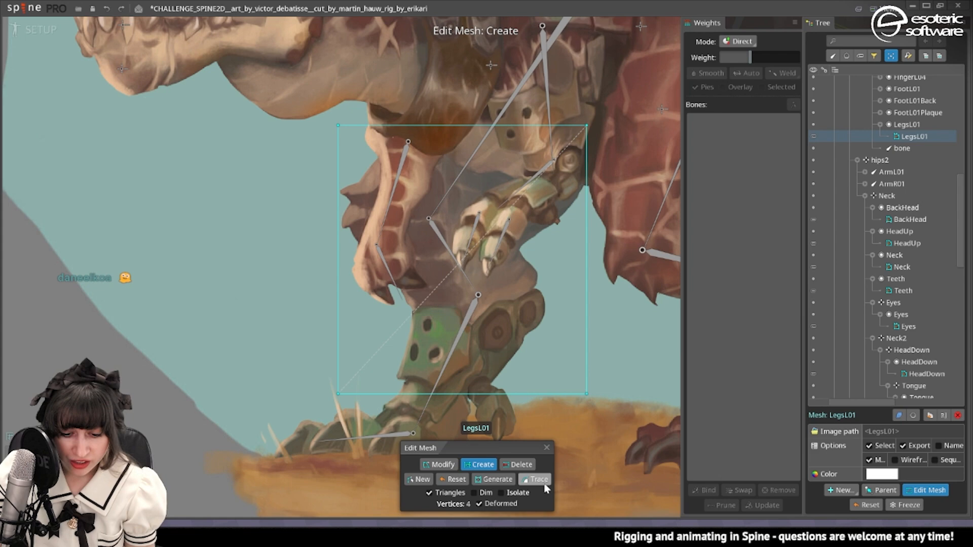
pyautogui.click(537, 479)
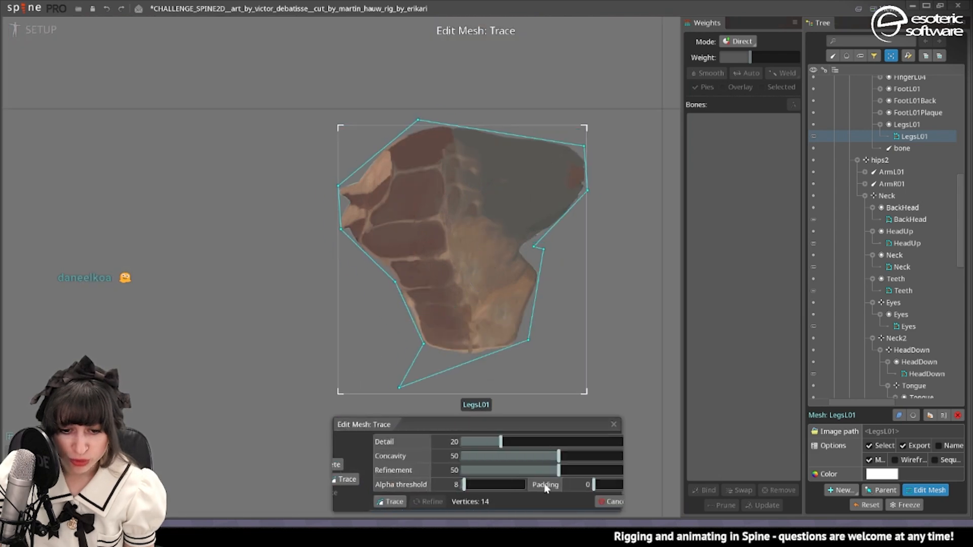
pyautogui.click(609, 502)
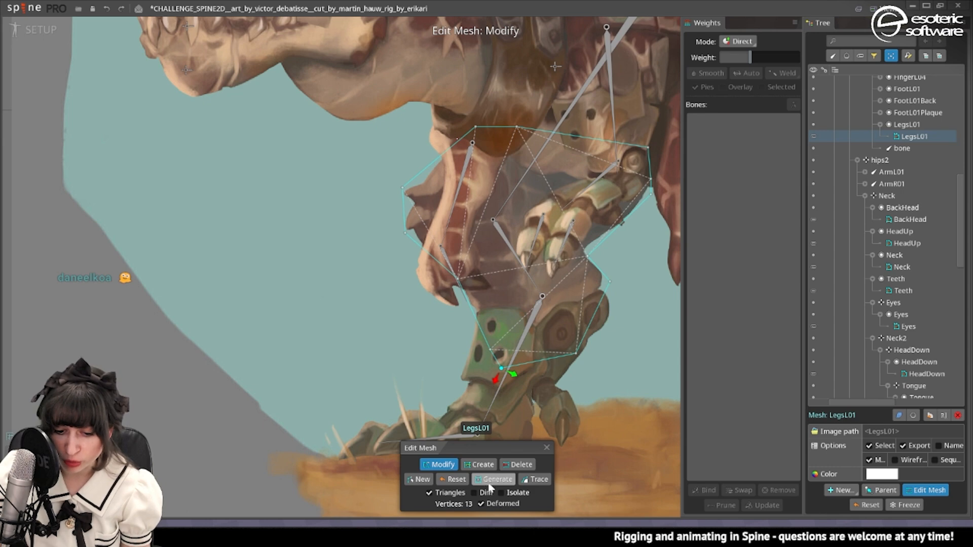
# Isolate the LegsL01 mesh and create two interior vertices, one mid-thigh and one at the knee joint.
pyautogui.click(515, 494)
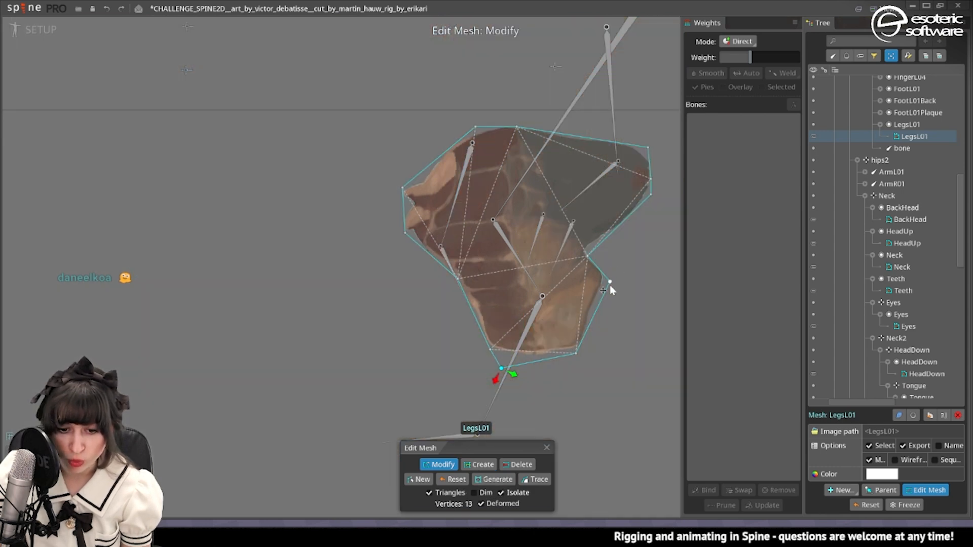
pyautogui.scroll(3, 545, 297)
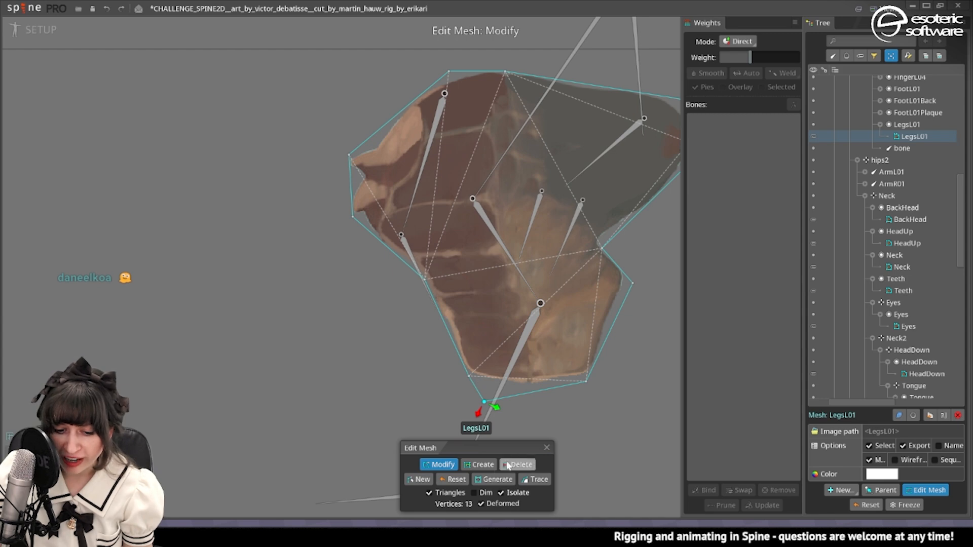
pyautogui.click(485, 198)
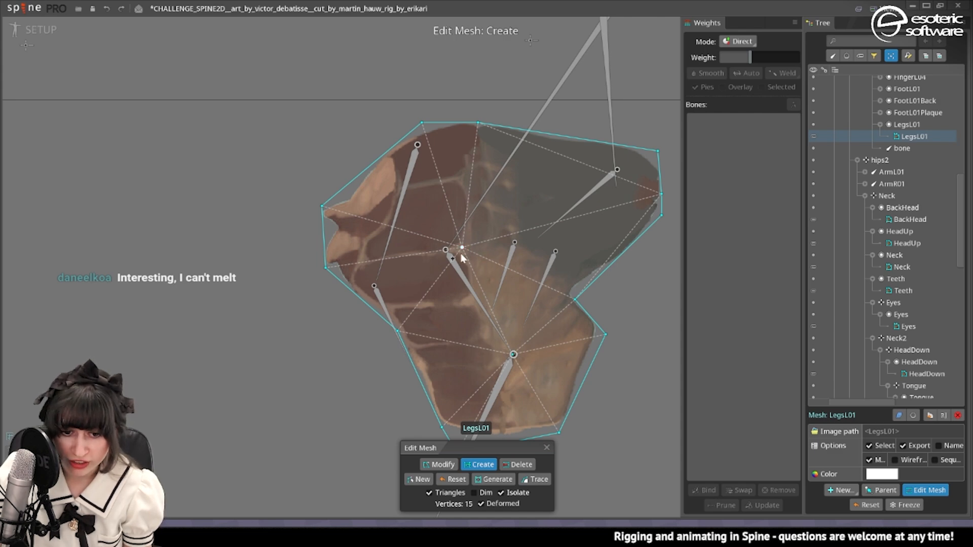
pyautogui.click(547, 448)
# Bind the LegsL01 mesh to the LegsL01, Body03, Body02 and hips2 bones.
pyautogui.click(706, 490)
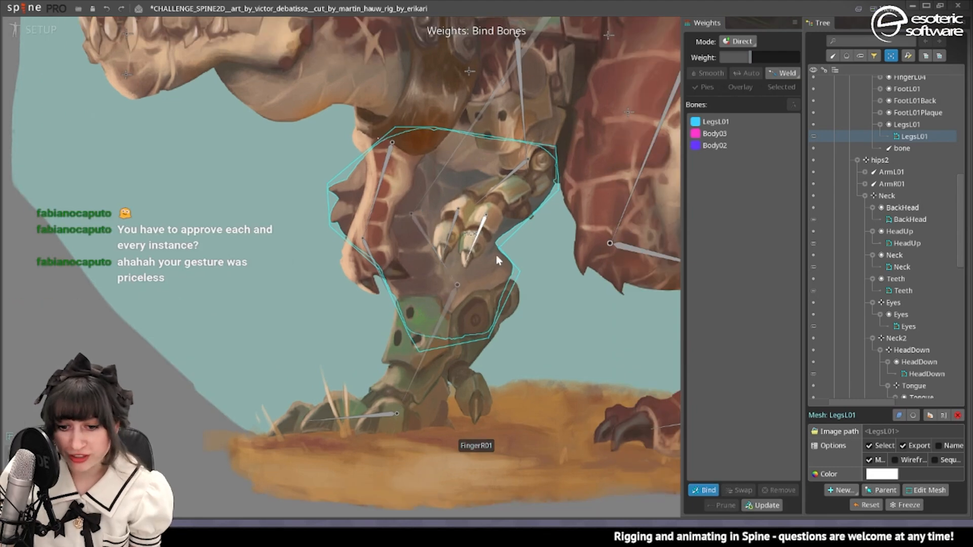
pyautogui.click(707, 490)
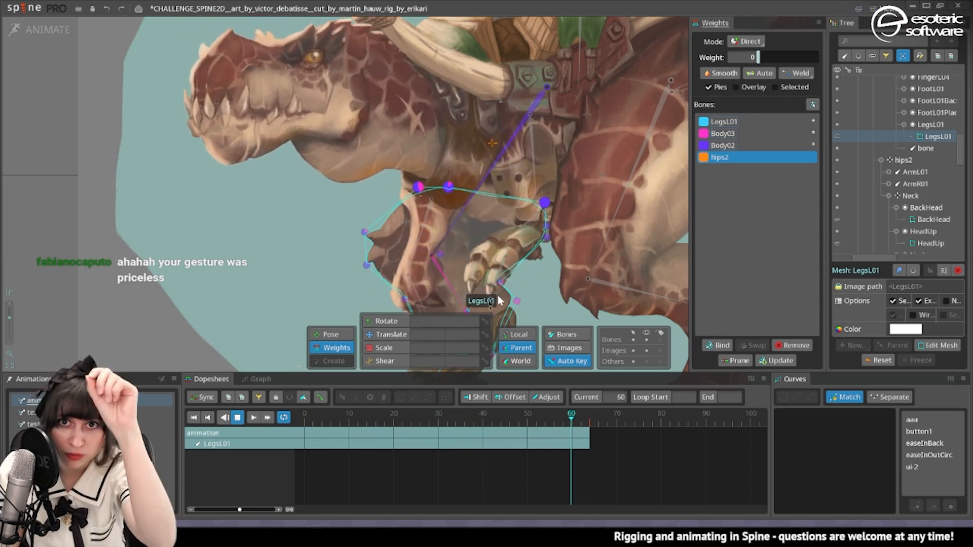
# Key the Body03 bone's rotation at frame 15, swinging the upper front leg to about 119.8 degrees.
pyautogui.scroll(-2, 613, 168)
pyautogui.click(359, 417)
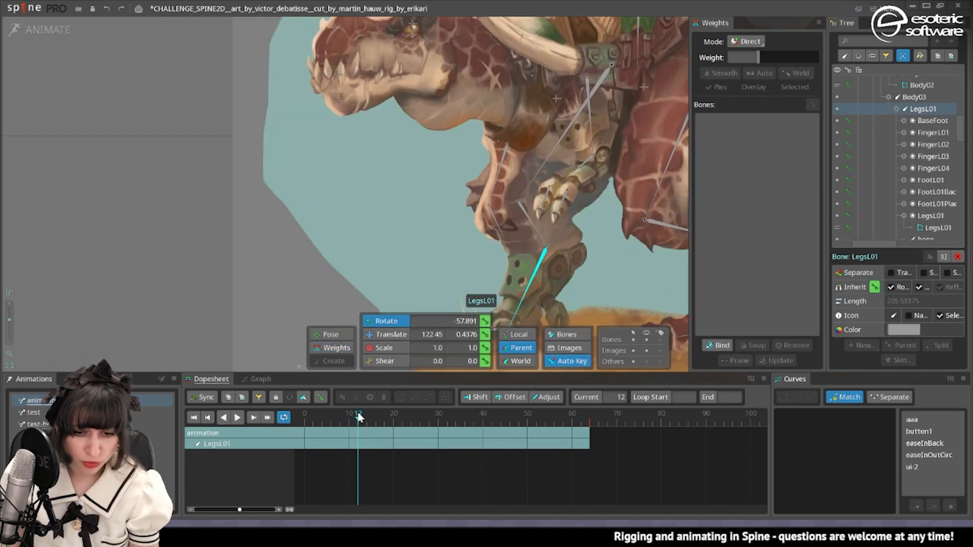
pyautogui.moveTo(358, 418); pyautogui.dragTo(371, 418)
pyautogui.moveTo(555, 198); pyautogui.dragTo(494, 128)
pyautogui.click(466, 142)
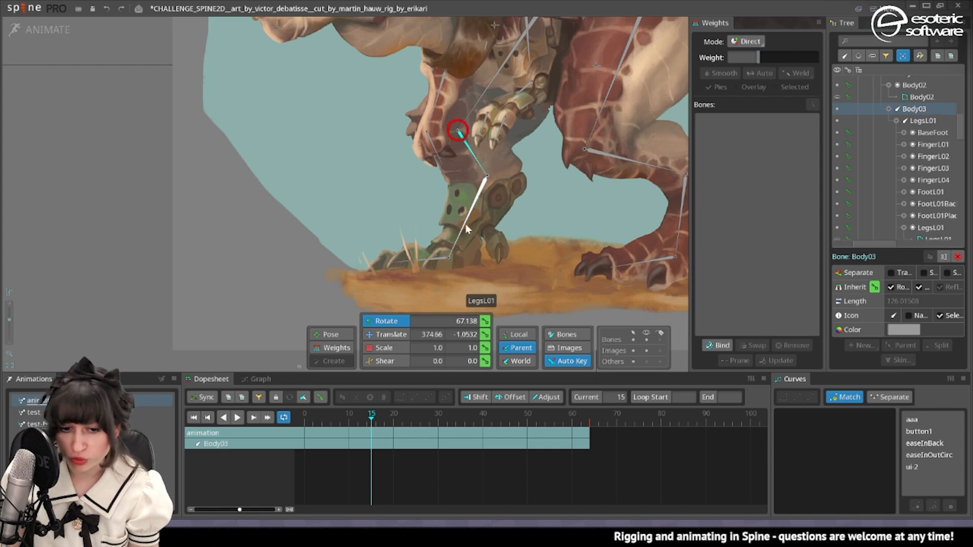
pyautogui.moveTo(355, 224); pyautogui.dragTo(475, 232)
# Key the LegsL01 bone's rotation at -94.5 on frame 32 and -7 on frame 51, and play the animation.
pyautogui.click(526, 163)
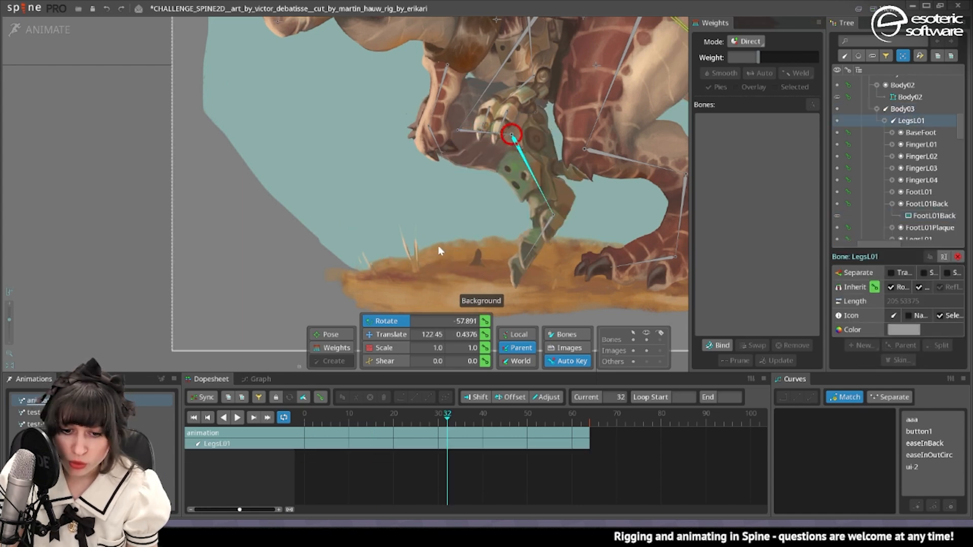
pyautogui.moveTo(439, 250); pyautogui.dragTo(171, 249)
pyautogui.click(532, 420)
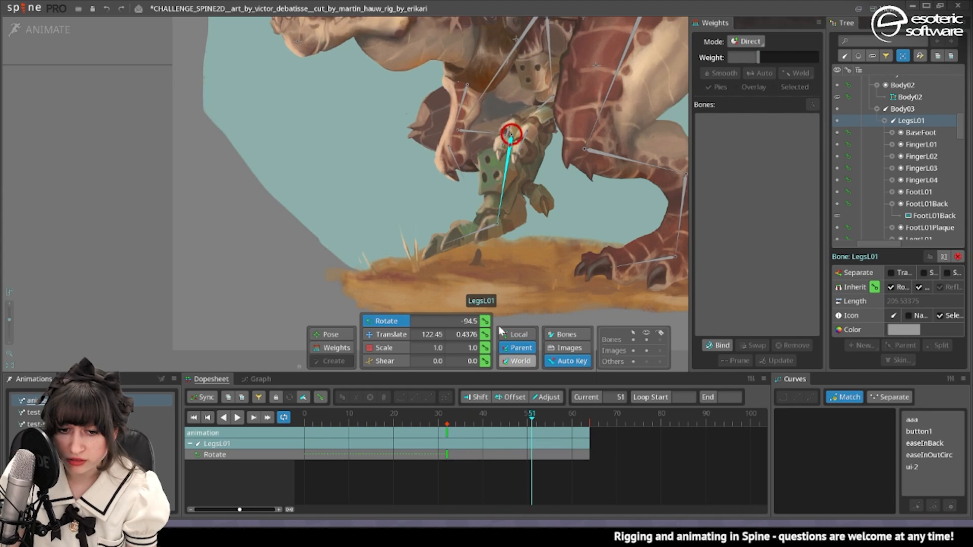
pyautogui.moveTo(375, 204); pyautogui.dragTo(553, 229)
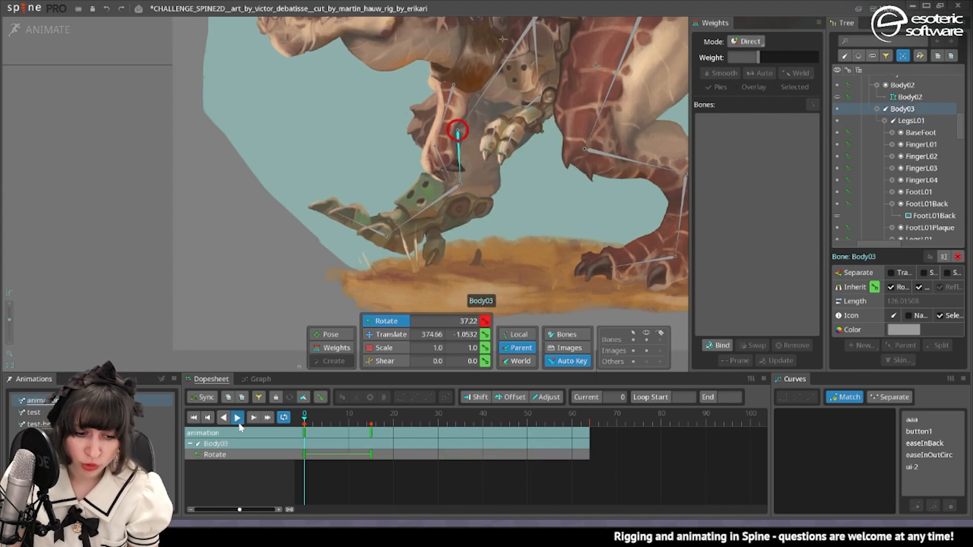
pyautogui.click(238, 419)
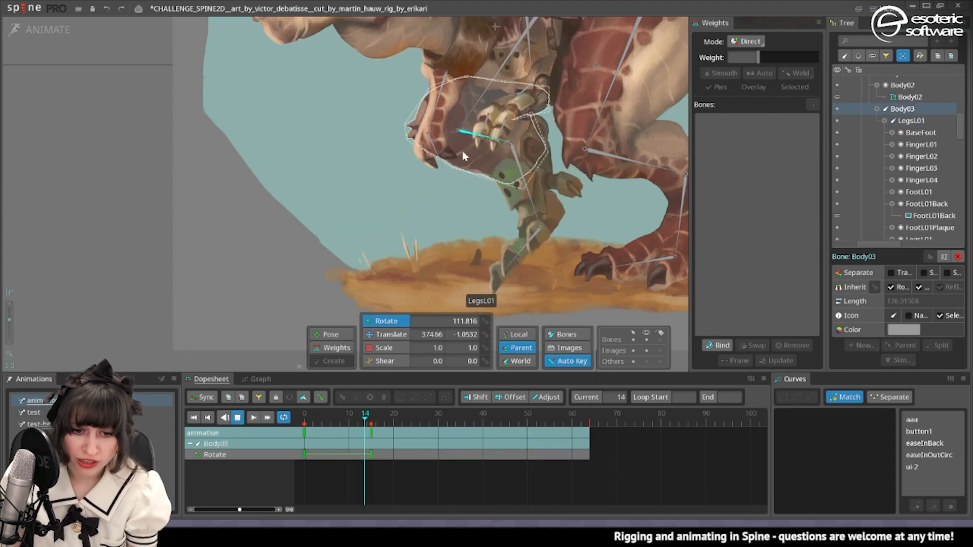
# Set the Body03 weight to about 60% on the LegsL01 mesh's lower front thigh vertex.
pyautogui.click(446, 127)
pyautogui.click(410, 121)
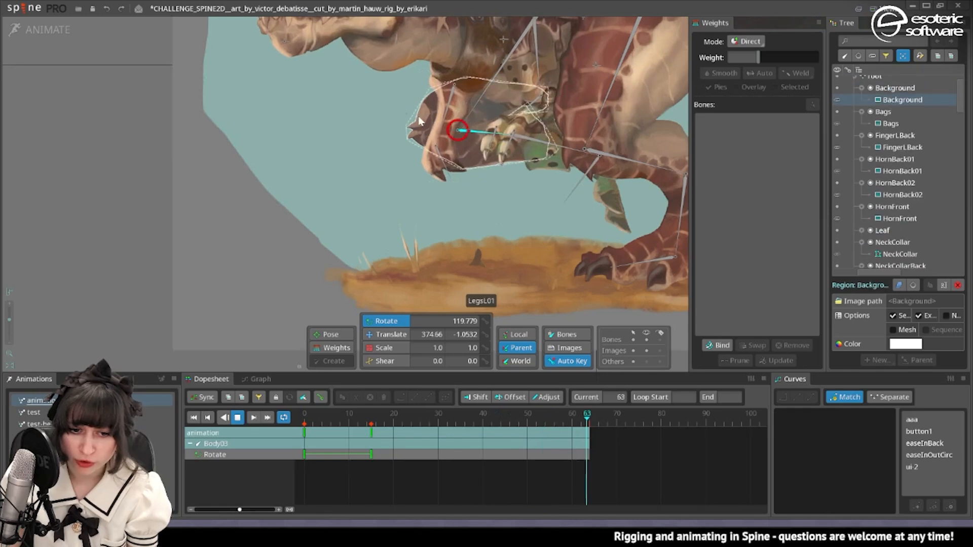
pyautogui.click(331, 347)
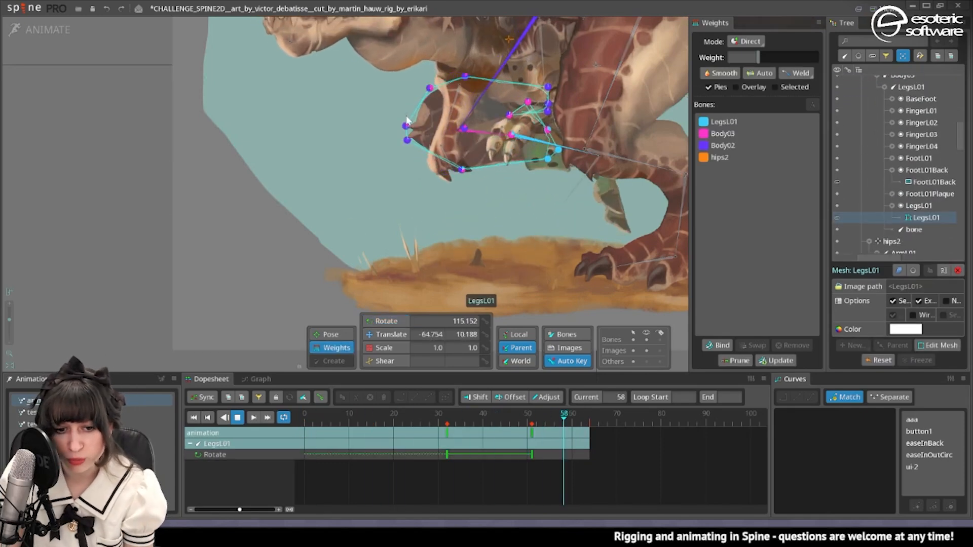
pyautogui.click(405, 138)
pyautogui.click(722, 134)
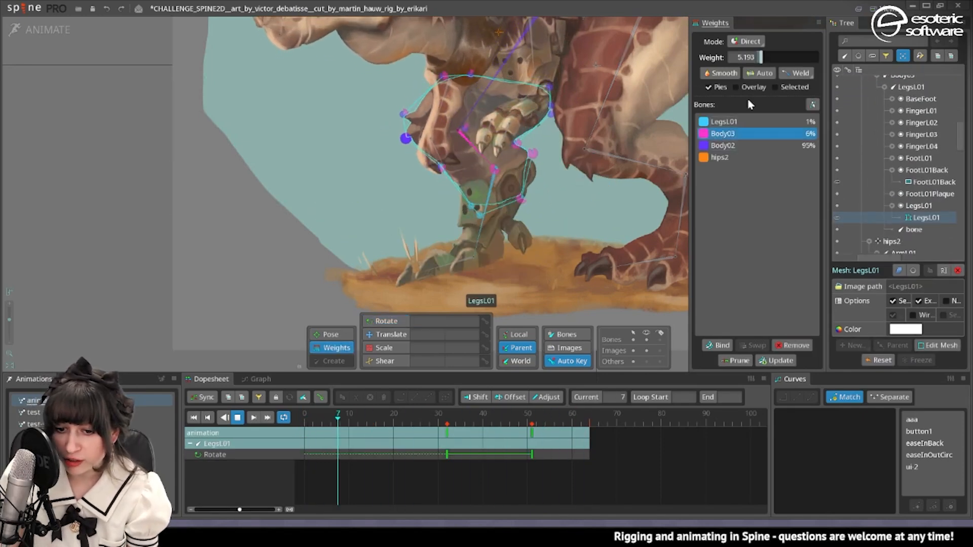
pyautogui.moveTo(735, 56); pyautogui.dragTo(793, 57)
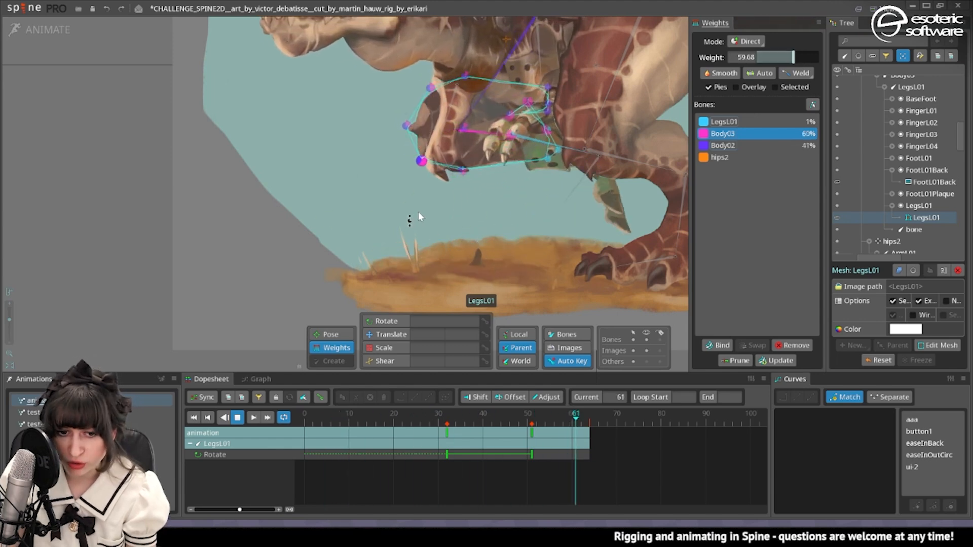
# Set the Body02 weight to 100% on all of the LegsL01 mesh's upper-edge vertices.
pyautogui.moveTo(400, 61); pyautogui.dragTo(577, 115)
pyautogui.click(728, 140)
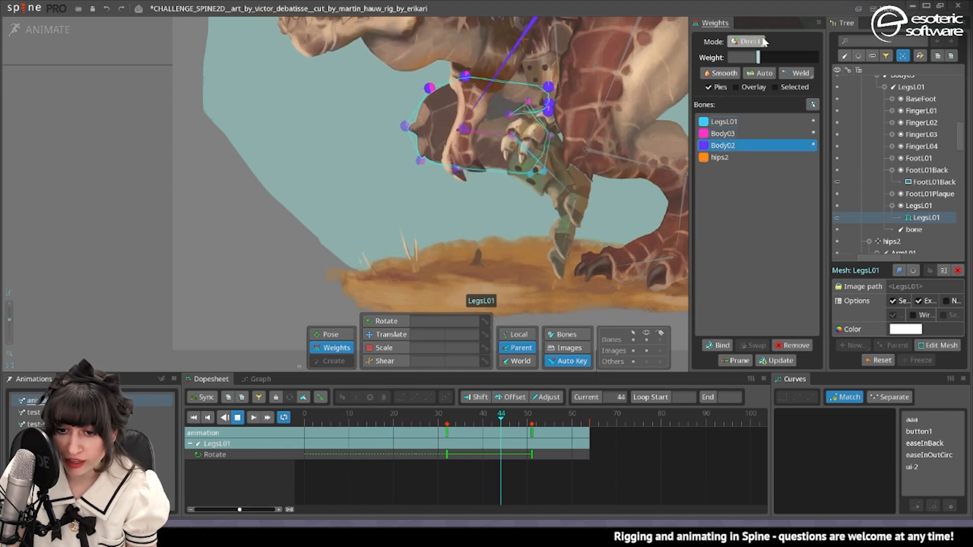
pyautogui.moveTo(759, 57); pyautogui.dragTo(819, 58)
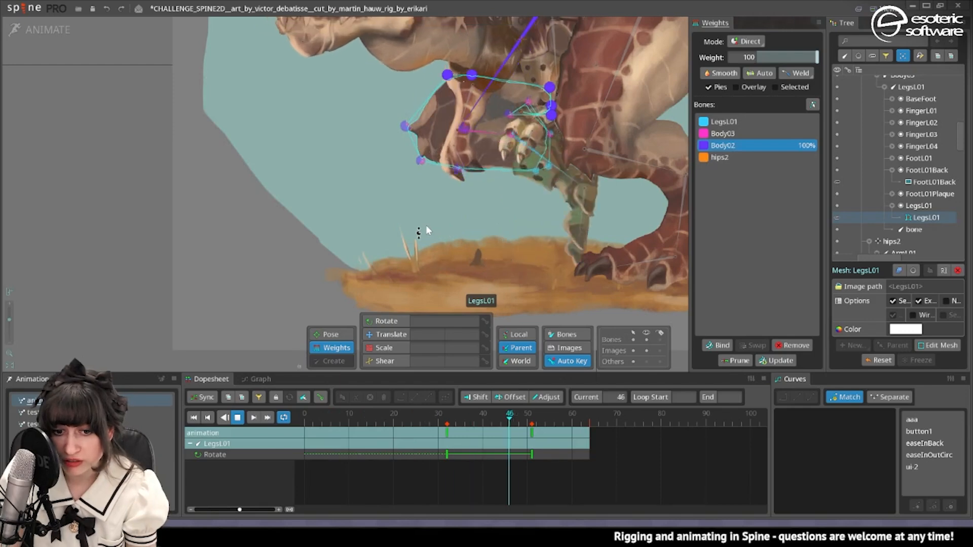
pyautogui.moveTo(329, 451); pyautogui.dragTo(305, 439)
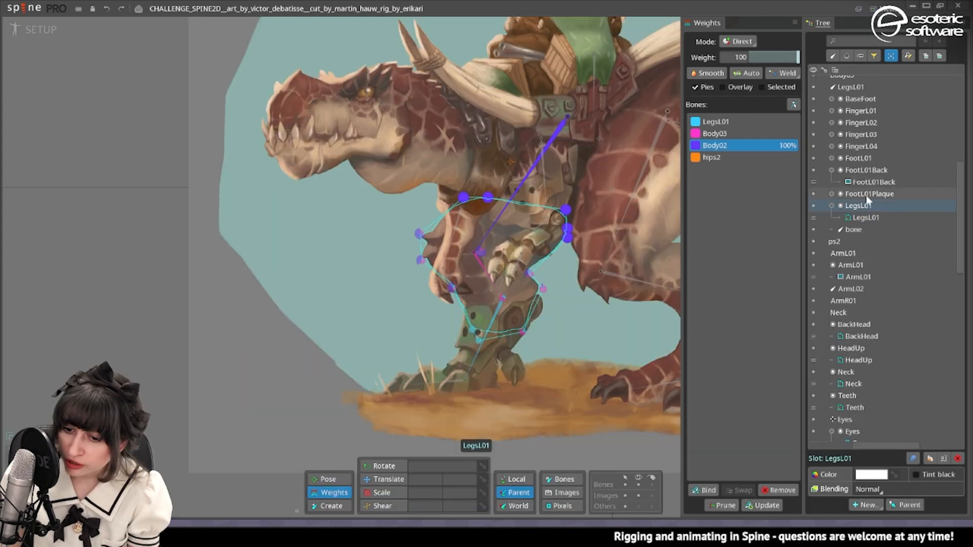
# Duplicate the LegsL01 slot as LegsL02 in Setup mode and place it below LegsL01 in the draw order.
pyautogui.click(929, 458)
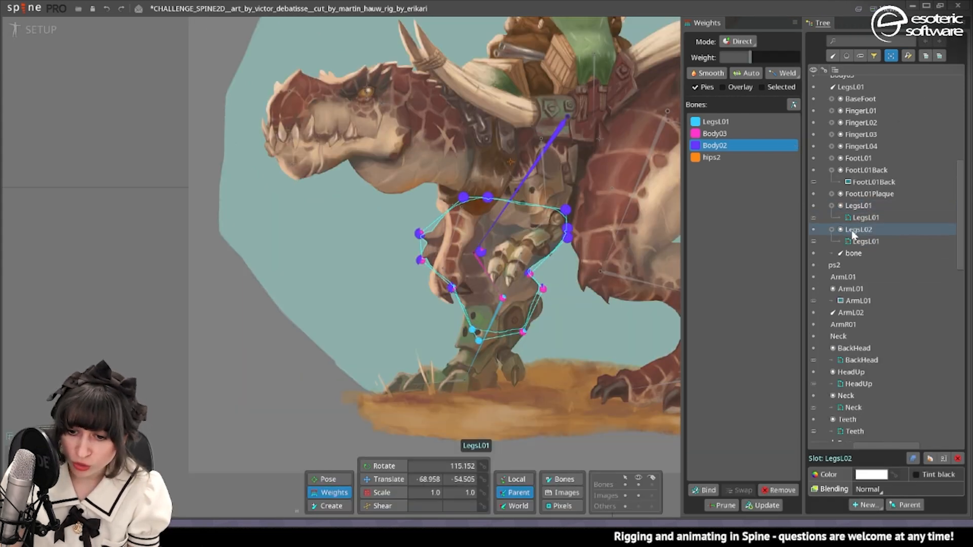
pyautogui.click(915, 459)
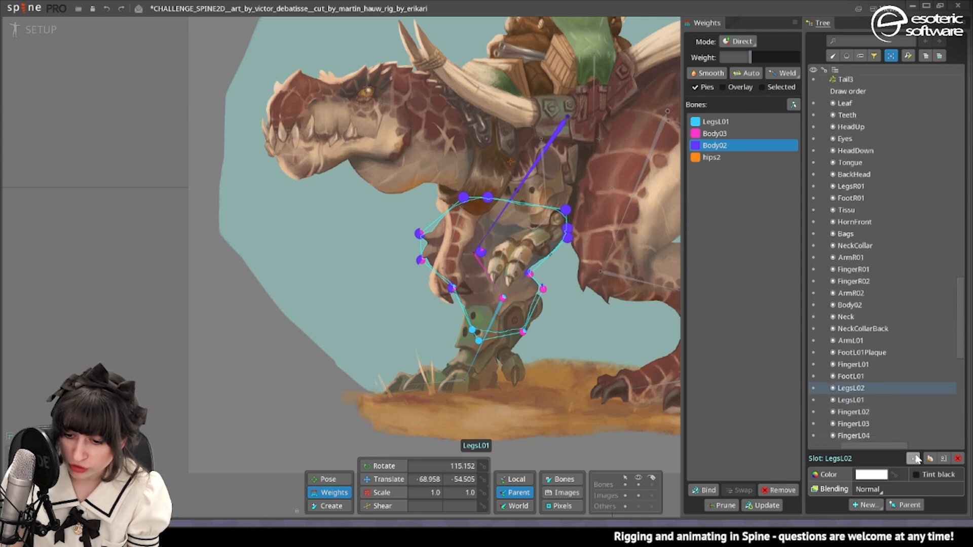
pyautogui.moveTo(870, 370); pyautogui.dragTo(870, 400)
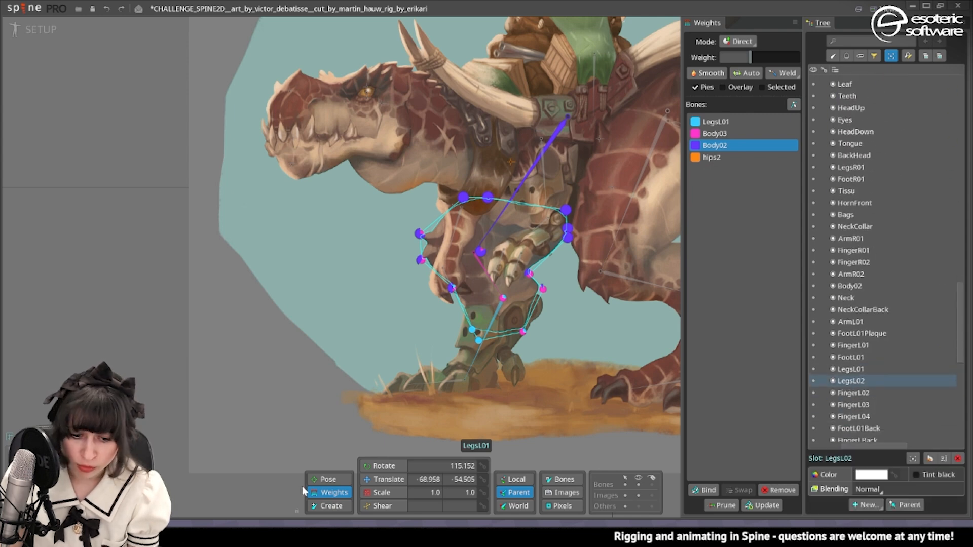
# Raise the LegsL01 mesh's upper-edge vertices toward the saddle and hind thigh so the leg extends behind the body.
pyautogui.click(383, 480)
pyautogui.moveTo(463, 197); pyautogui.dragTo(499, 112)
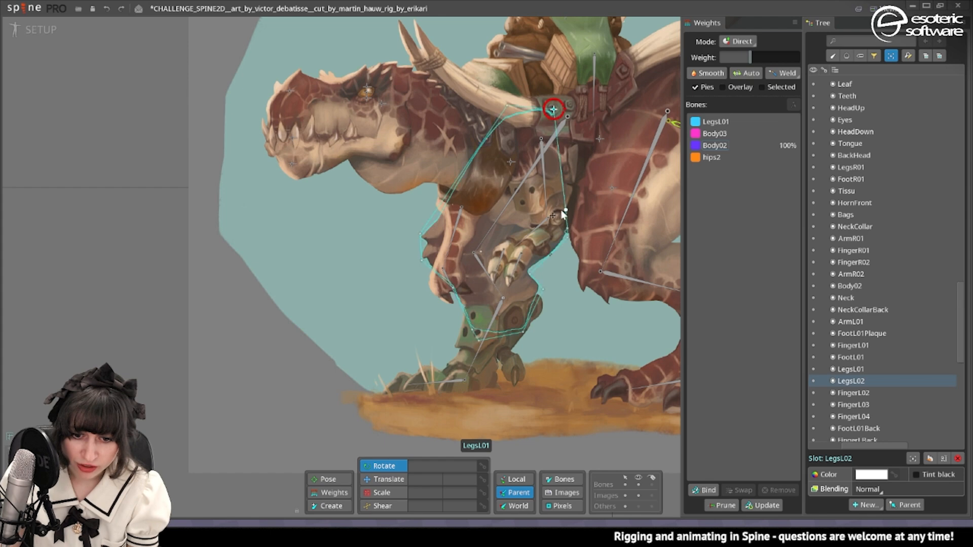
pyautogui.moveTo(564, 211); pyautogui.dragTo(640, 107)
pyautogui.moveTo(567, 230); pyautogui.dragTo(643, 117)
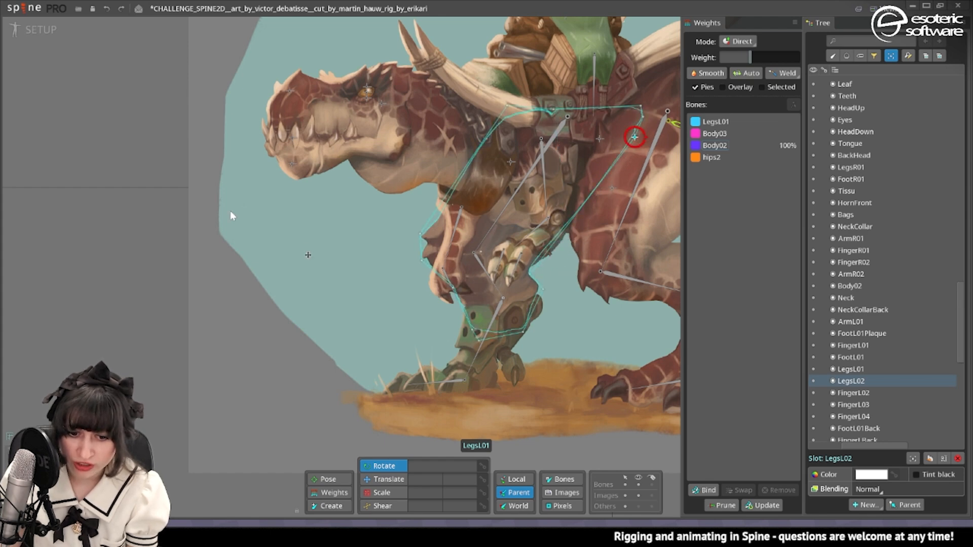
# Swing the upper front leg forward at frame 0 in Animate mode to check the extended LegsL01 mesh's upper rear vertices.
pyautogui.click(14, 33)
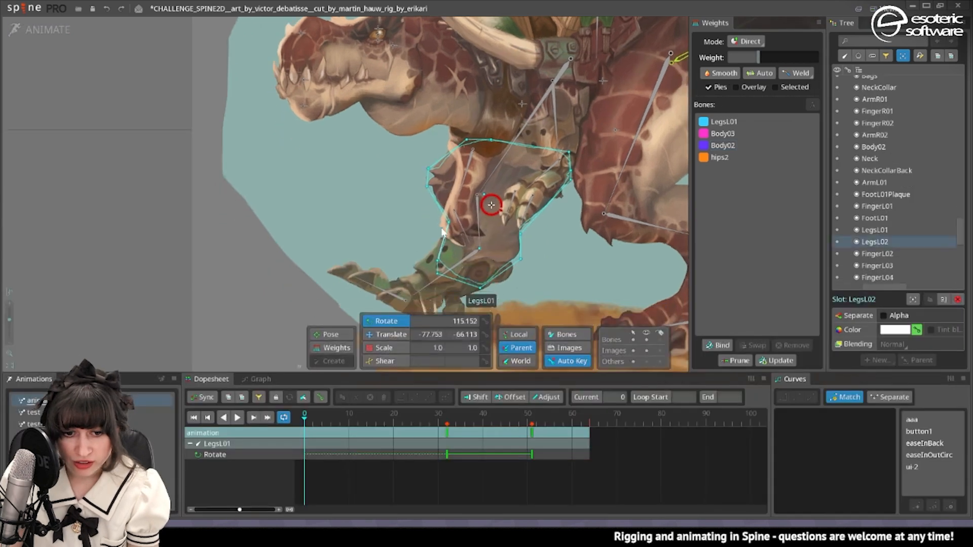
pyautogui.moveTo(491, 185); pyautogui.dragTo(187, 199)
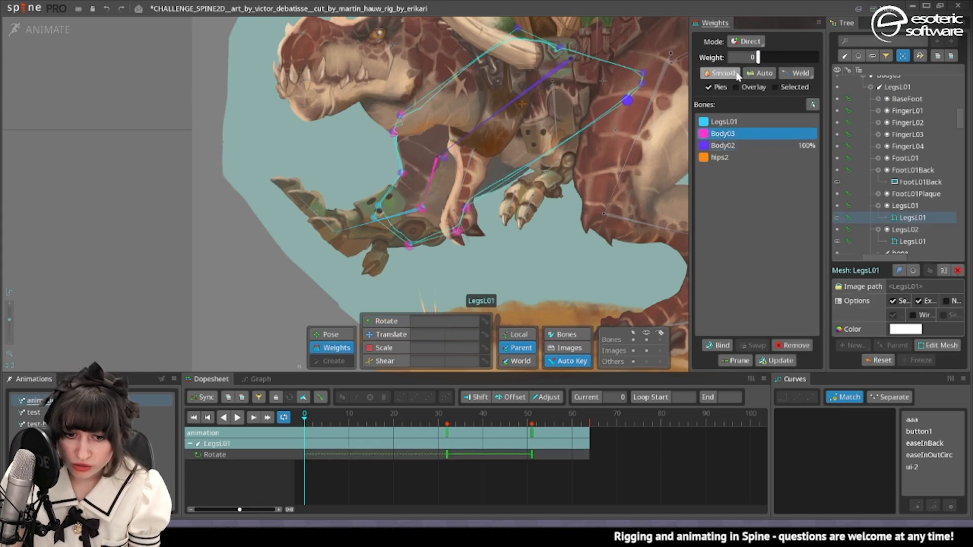
pyautogui.moveTo(645, 98); pyautogui.dragTo(657, 53)
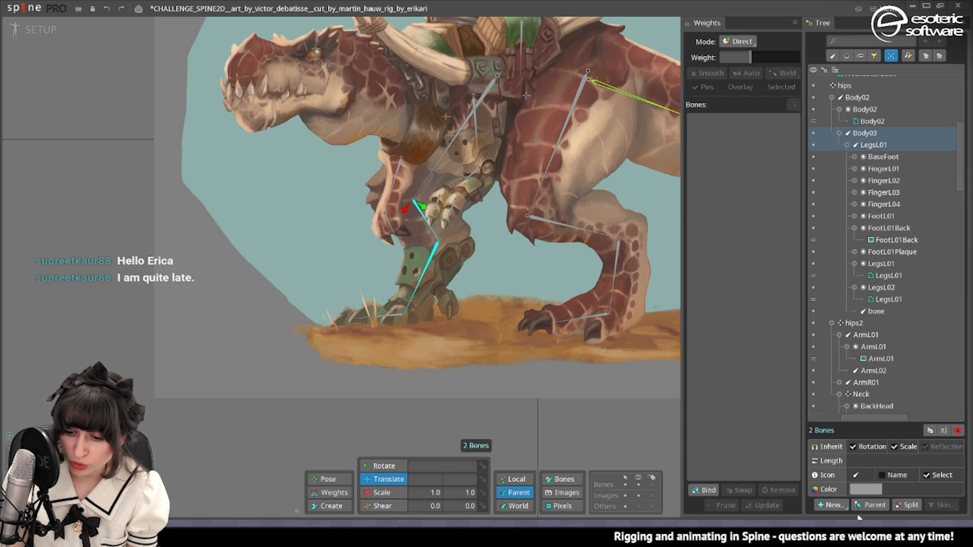
pyautogui.click(831, 505)
pyautogui.click(846, 455)
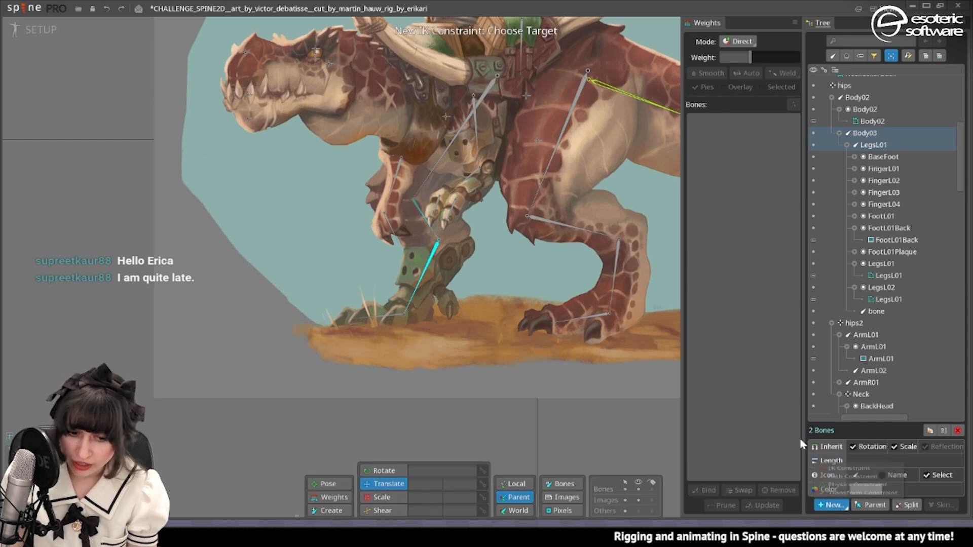
pyautogui.click(386, 321)
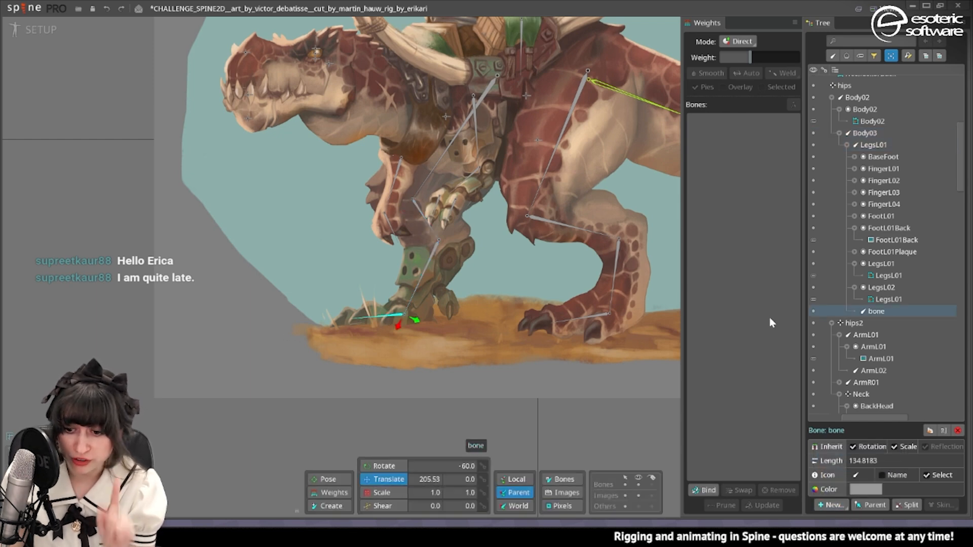
# Rename the front leg's foot bone as foot-back and parent it directly to the root bone.
pyautogui.doubleClick(870, 312)
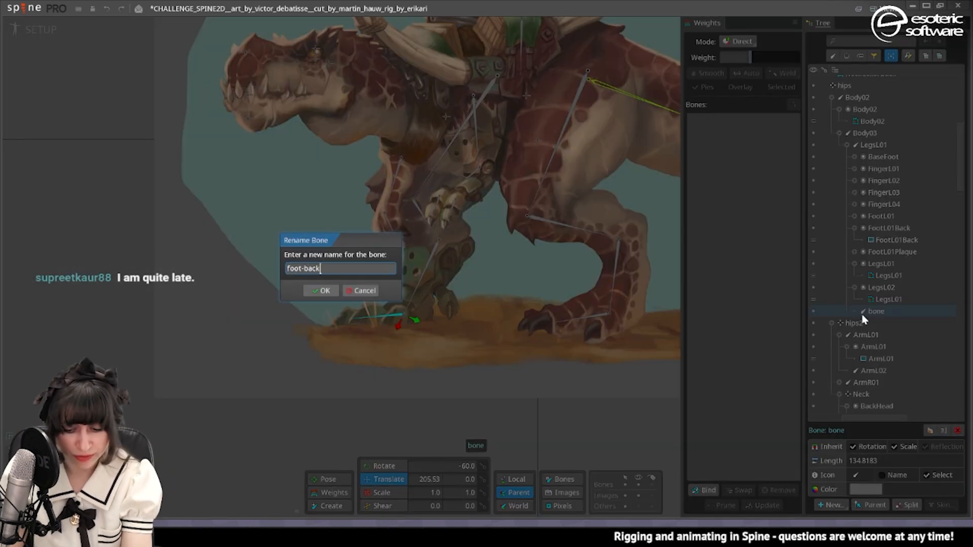
pyautogui.press('Return')
pyautogui.press('p')
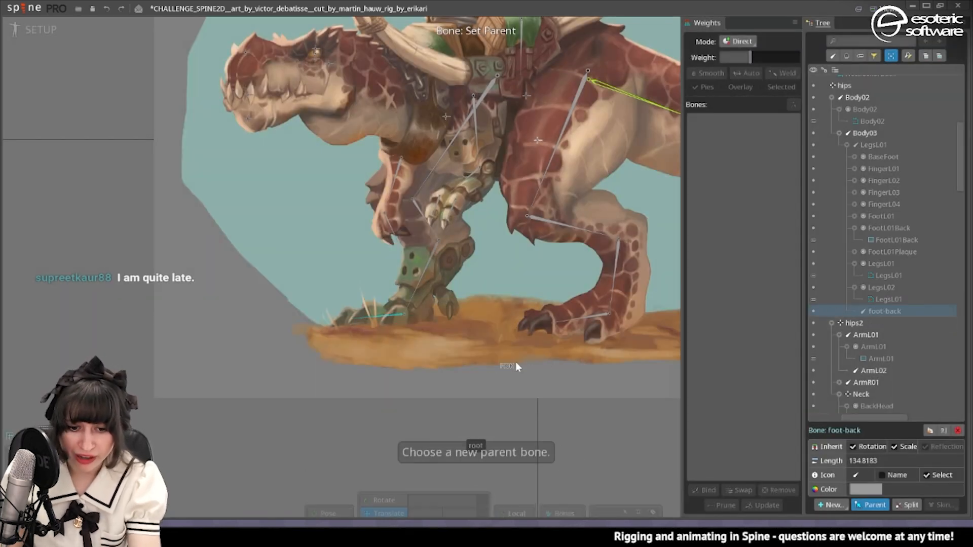
pyautogui.scroll(5, 860, 119)
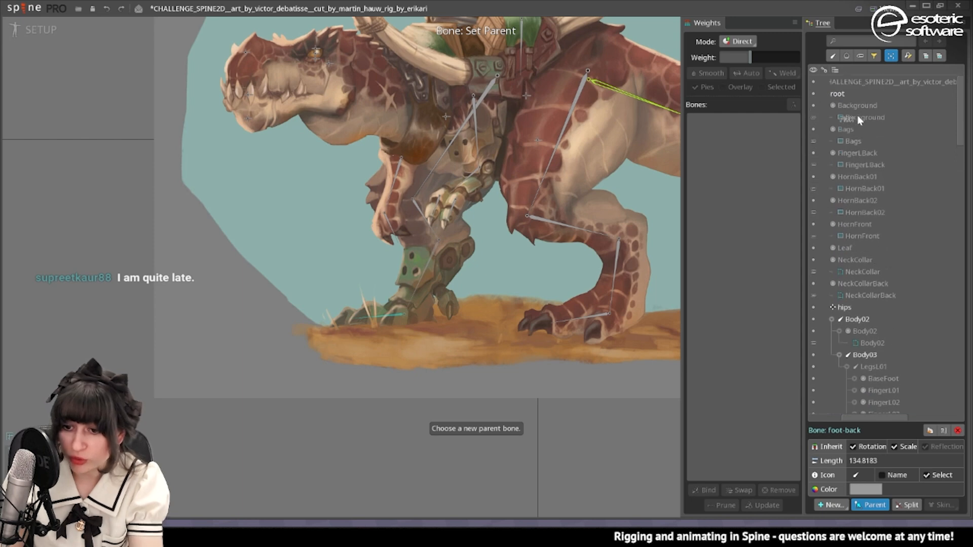
pyautogui.click(846, 94)
# Rename the hind leg's foot bone as foot-front and parent it directly to the root bone.
pyautogui.click(601, 314)
pyautogui.doubleClick(883, 356)
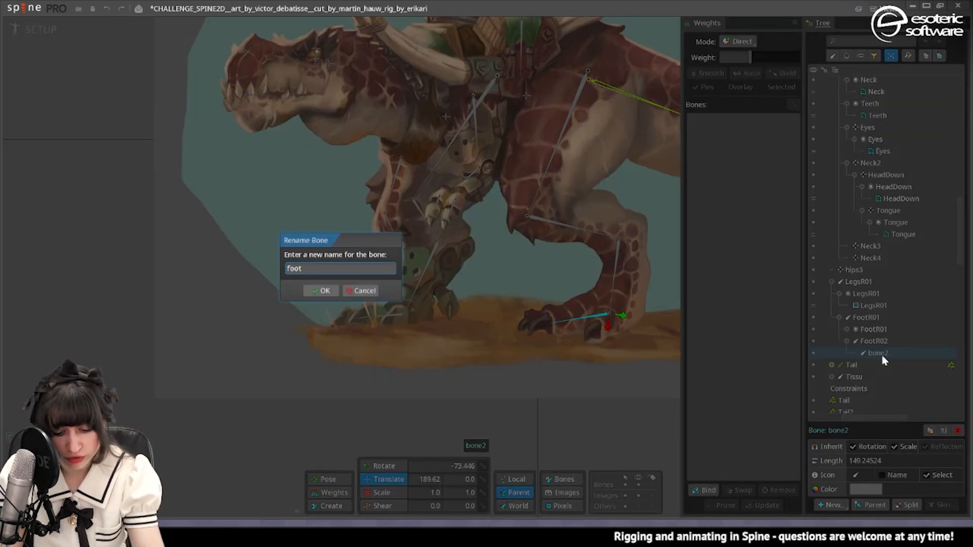
pyautogui.press('Return')
pyautogui.press('p')
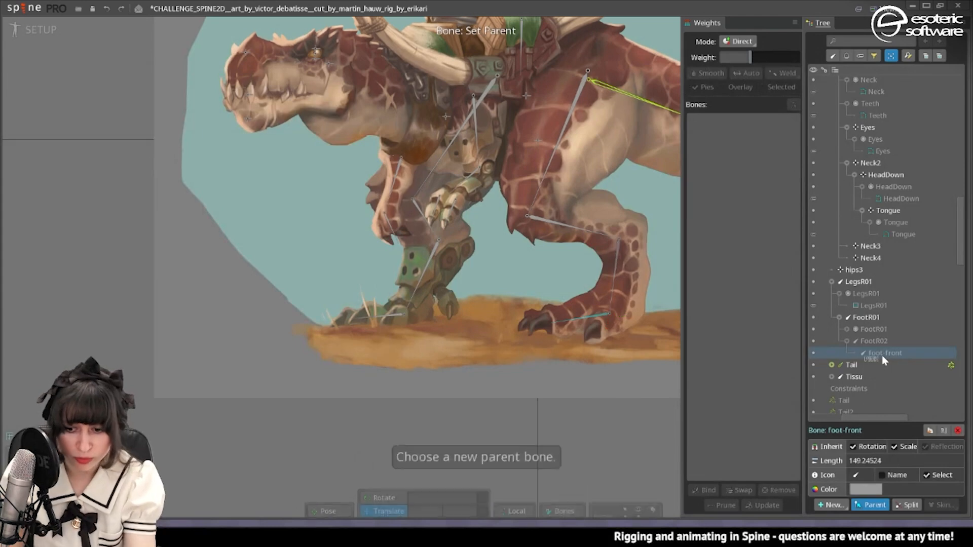
pyautogui.scroll(12, 858, 177)
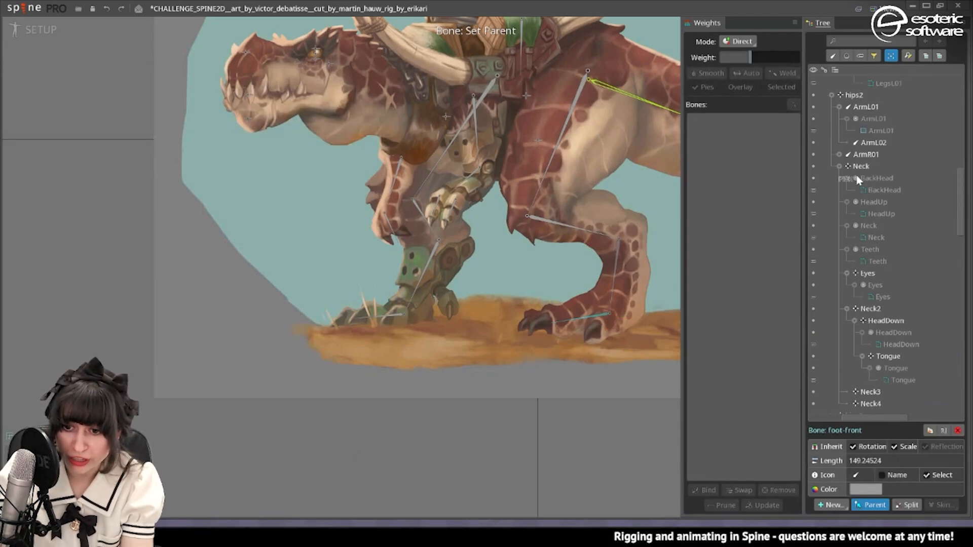
pyautogui.click(843, 92)
# Create an IK constraint named foot-back on the Body03 and LegsL01 bones, with the foot-back bone as target.
pyautogui.click(426, 221)
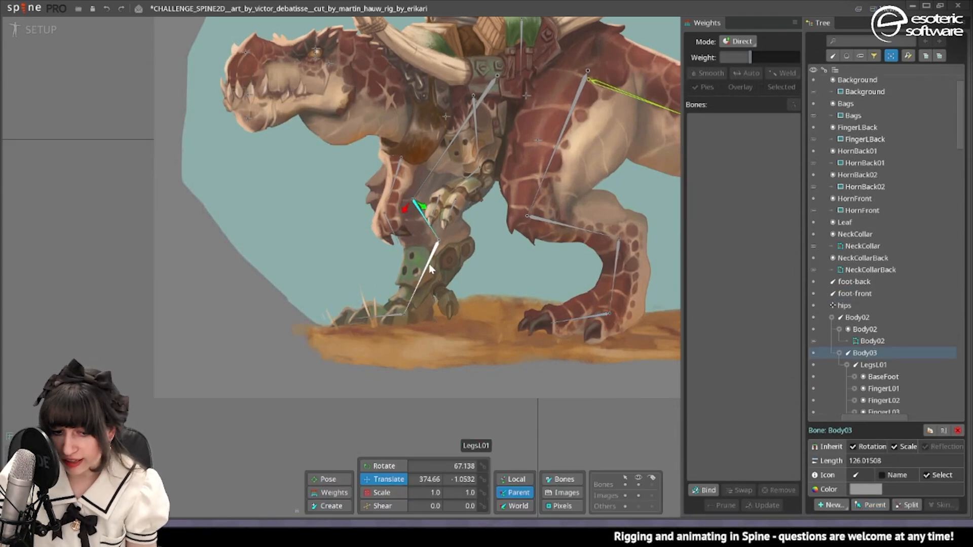
pyautogui.keyDown('ctrl'); pyautogui.click(430, 269); pyautogui.keyUp('ctrl')
pyautogui.click(837, 506)
pyautogui.click(852, 454)
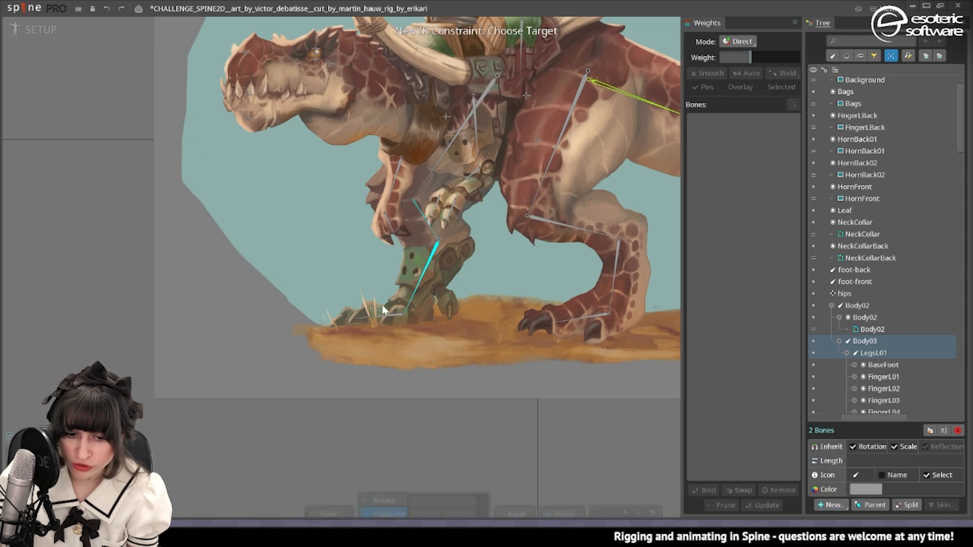
pyautogui.click(362, 314)
pyautogui.click(315, 292)
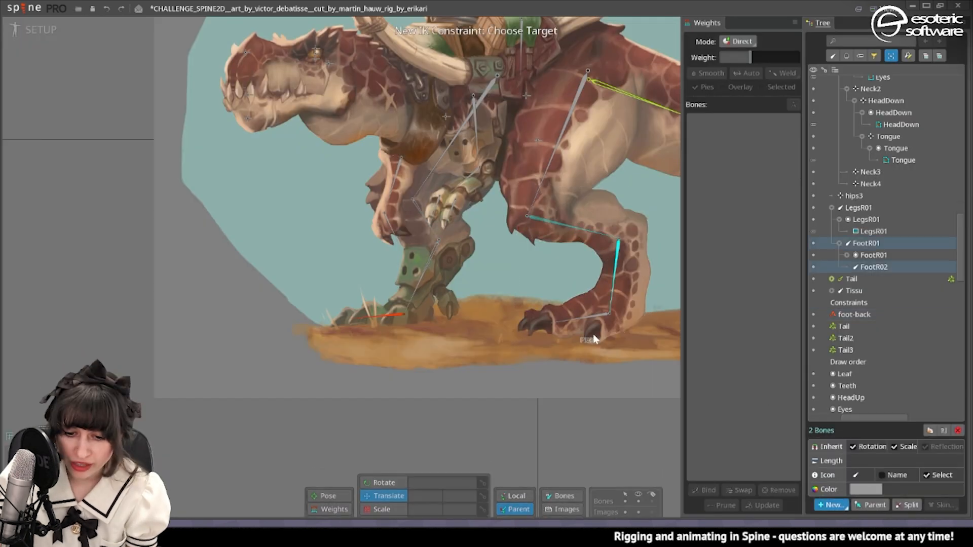
# Try an IK constraint on the FootR01 and FootR02 bones with foot-front as target, and undo it.
pyautogui.click(575, 326)
pyautogui.click(312, 290)
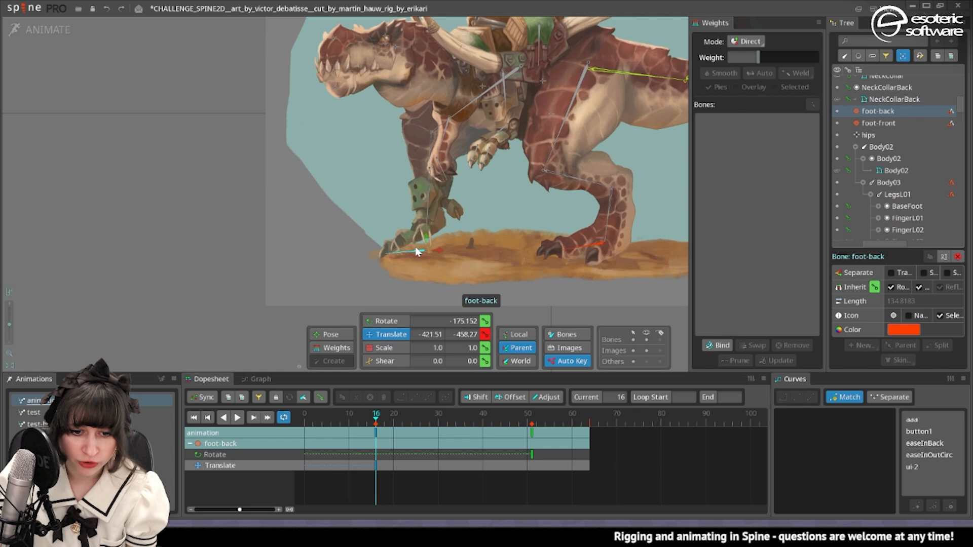
pyautogui.hotkey('ctrl', 'z')
pyautogui.hotkey('ctrl', 'z')
pyautogui.hotkey('ctrl', 'z')
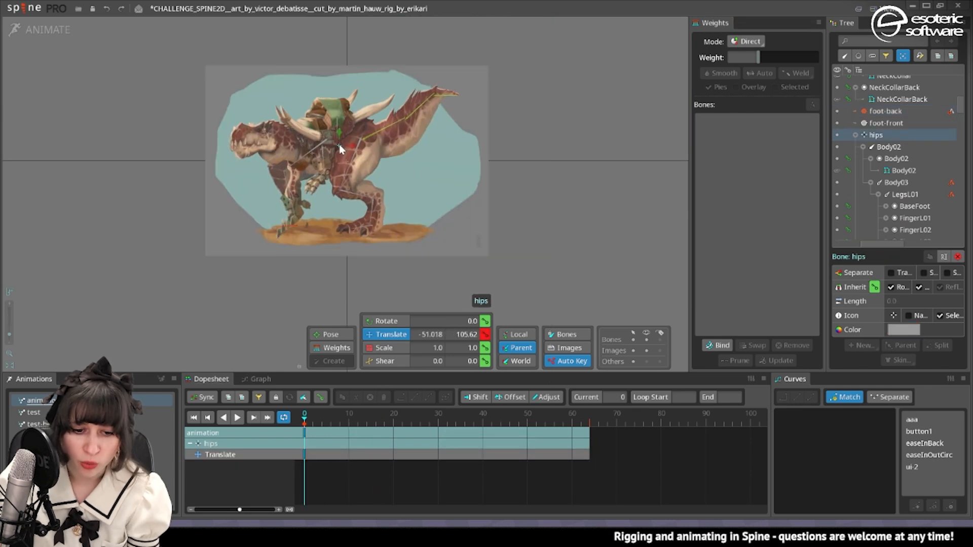
# Create an IK constraint named foot-front on FootR01 and FootR02 in Setup mode, with the foot-front bone as target.
pyautogui.scroll(5, 521, 193)
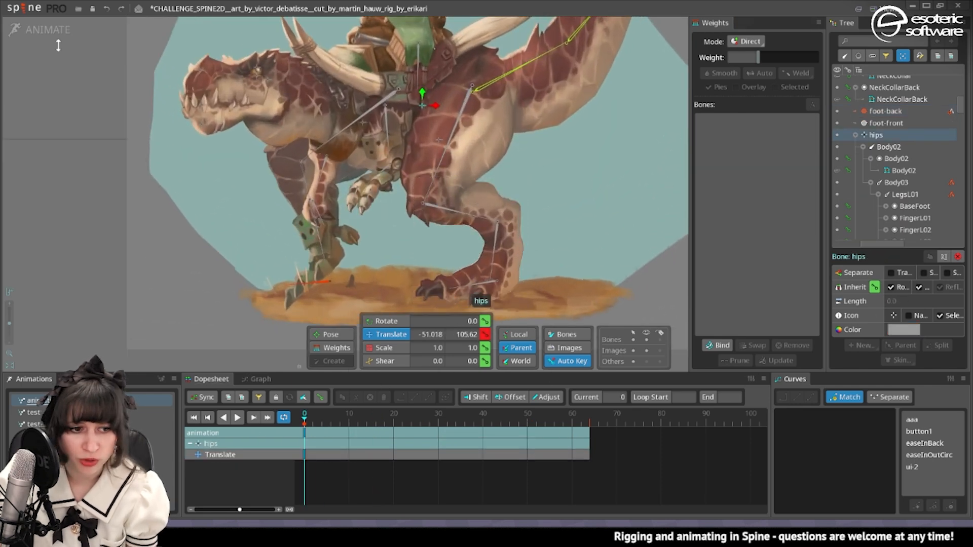
pyautogui.click(49, 30)
pyautogui.click(455, 268)
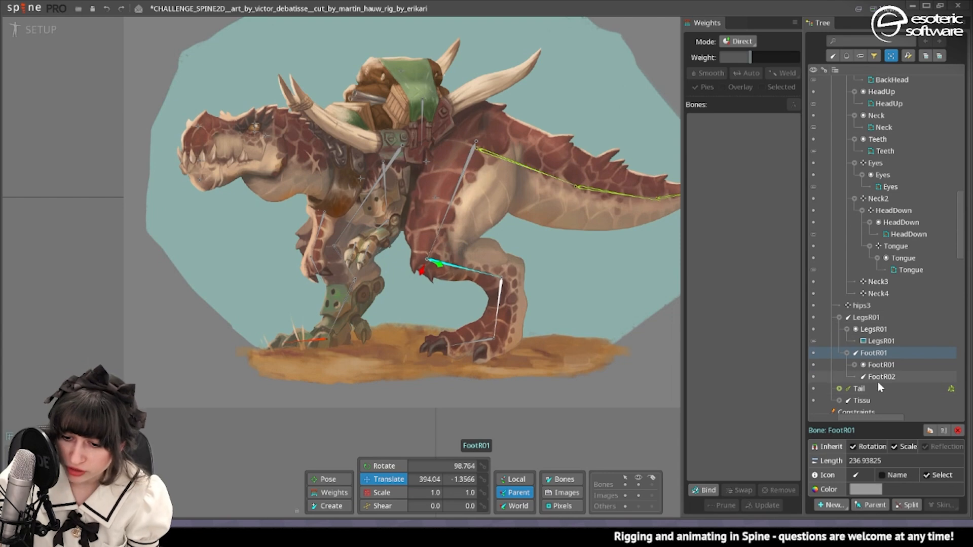
pyautogui.keyDown('ctrl'); pyautogui.click(882, 376); pyautogui.keyUp('ctrl')
pyautogui.click(842, 505)
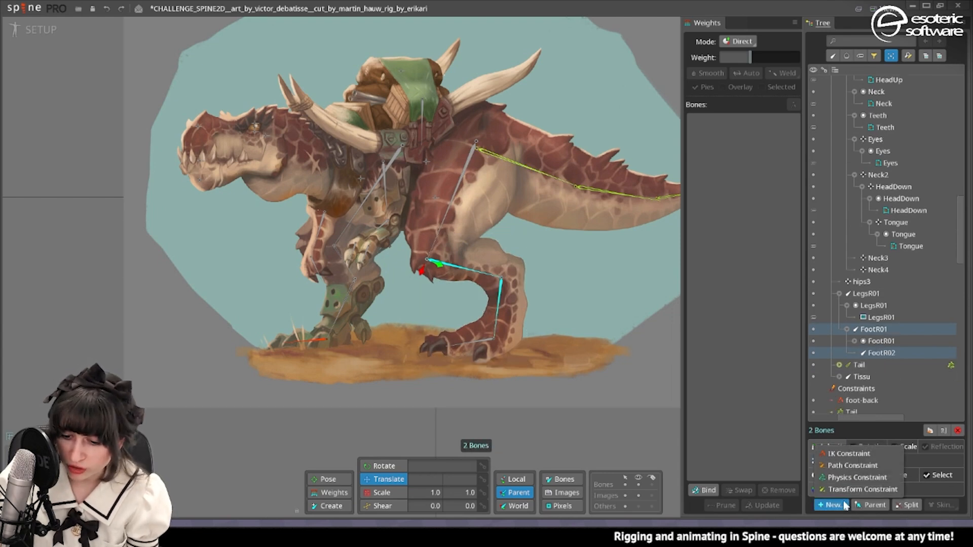
pyautogui.click(829, 452)
pyautogui.click(485, 345)
pyautogui.click(332, 290)
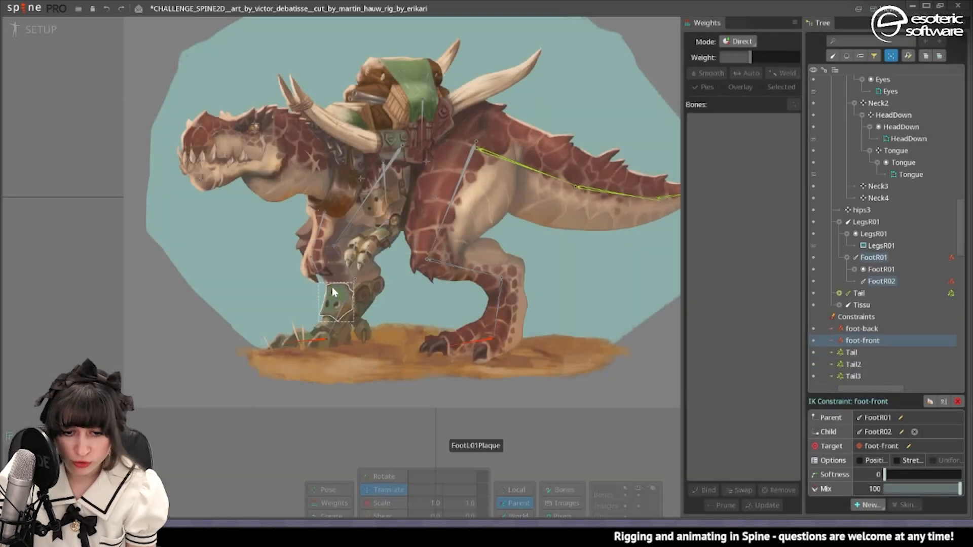
# Move the hips bone in Animate mode to test how both legs follow their IK targets.
pyautogui.click(19, 31)
pyautogui.moveTo(432, 103); pyautogui.dragTo(482, 146)
pyautogui.hotkey('ctrl', 'z')
pyautogui.moveTo(425, 181); pyautogui.dragTo(517, 172)
pyautogui.moveTo(528, 101)
pyautogui.mouseDown()
pyautogui.moveTo(582, 97)
pyautogui.moveTo(533, 130)
pyautogui.moveTo(543, 102)
pyautogui.moveTo(542, 131)
pyautogui.moveTo(522, 99)
pyautogui.mouseUp()
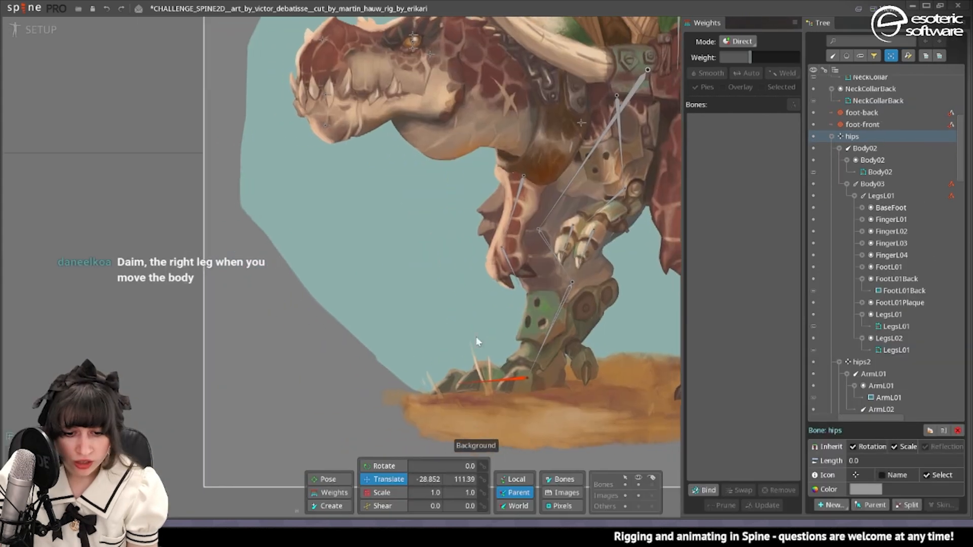
# Parent the FingerL02, FingerL03 and FingerL04 slots to the foot-back bone in Setup mode.
pyautogui.click(575, 329)
pyautogui.click(552, 333)
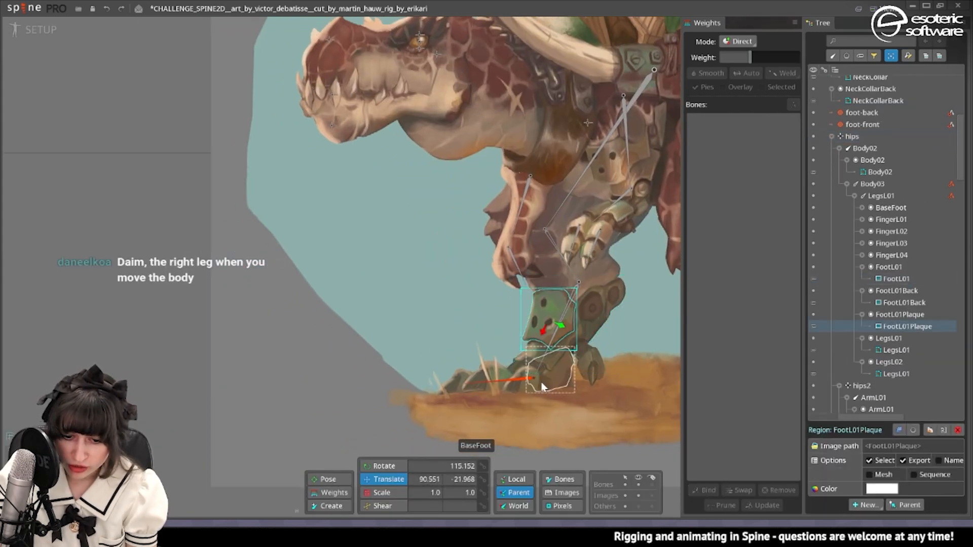
pyautogui.click(561, 382)
pyautogui.click(539, 378)
pyautogui.click(543, 379)
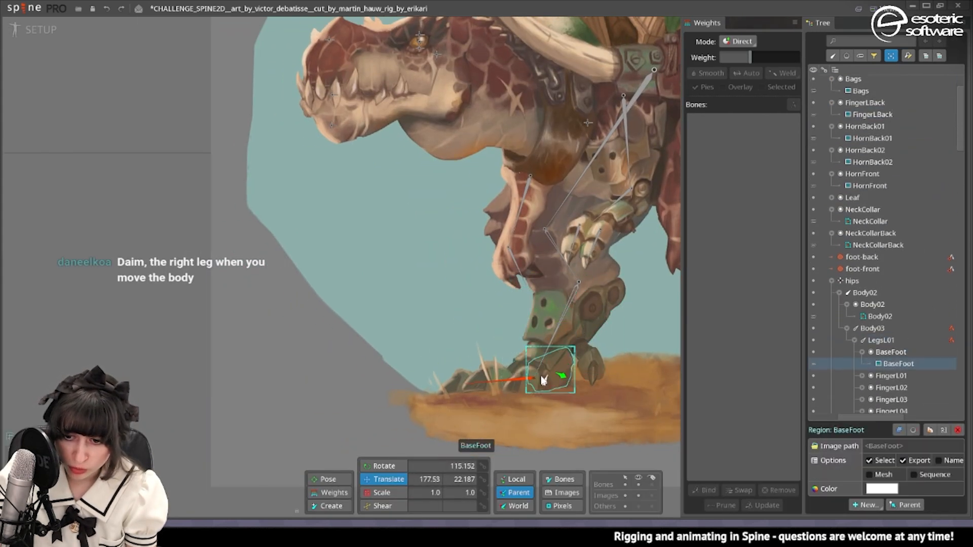
pyautogui.scroll(2, 831, 228)
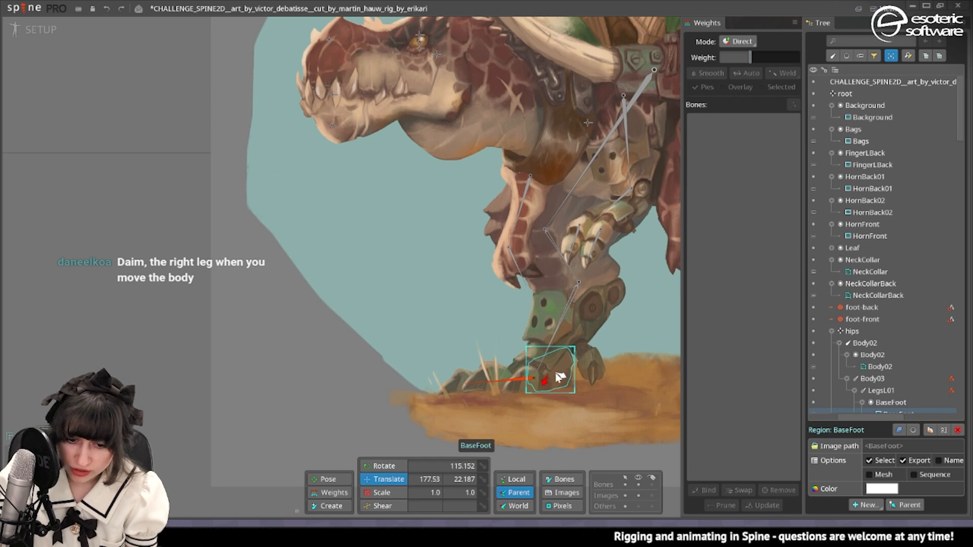
pyautogui.scroll(3, 563, 381)
pyautogui.click(851, 343)
pyautogui.press('p')
pyautogui.click(434, 365)
pyautogui.click(613, 336)
# Parent the FingerLBack slot to the LegsL01 bone.
pyautogui.scroll(-2, 481, 304)
pyautogui.click(883, 136)
pyautogui.press('p')
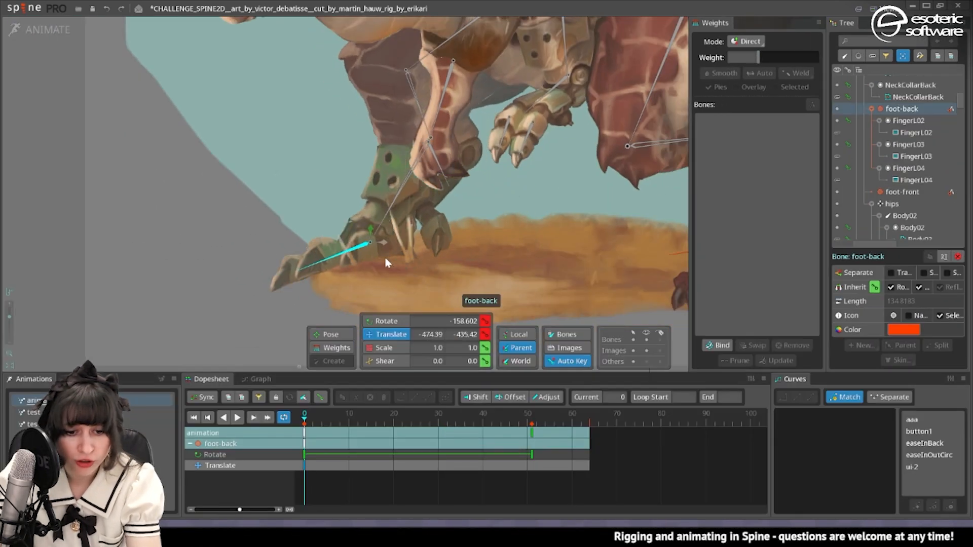
# Move the foot-back IK target forward to about X -495 at frame 0 in Animate mode to test the toes.
pyautogui.moveTo(385, 257); pyautogui.dragTo(574, 207)
pyautogui.click(439, 215)
pyautogui.scroll(3, 545, 201)
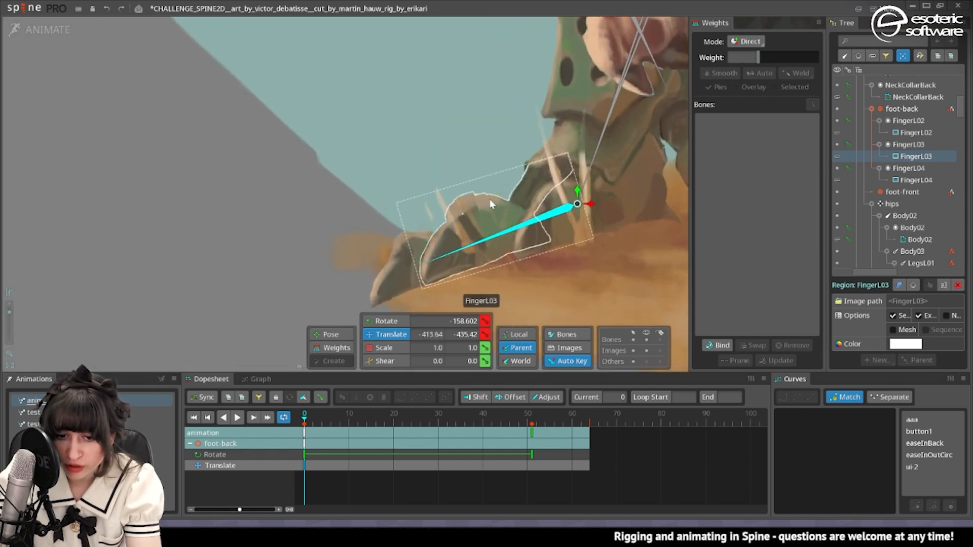
pyautogui.moveTo(533, 179); pyautogui.dragTo(473, 170)
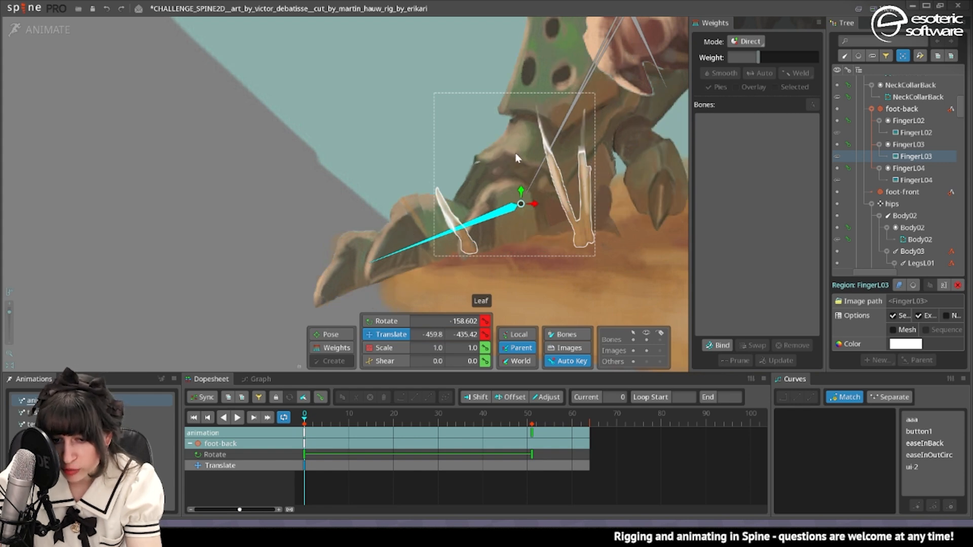
pyautogui.moveTo(530, 209); pyautogui.dragTo(488, 205)
# Convert the FingerL03 image to a mesh in Setup mode, trace its outline and add vertices to follow its shape.
pyautogui.click(30, 29)
pyautogui.scroll(5, 60, 38)
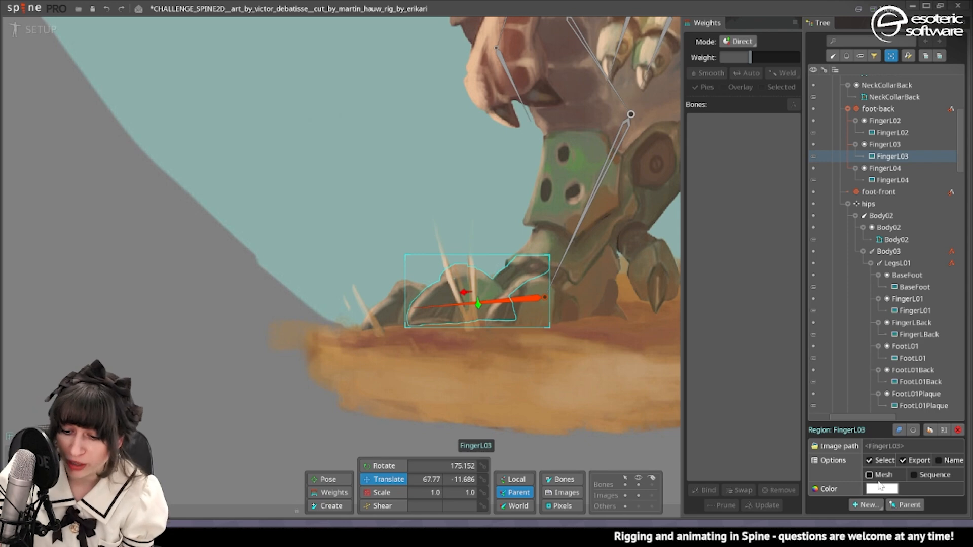
pyautogui.click(881, 476)
pyautogui.click(933, 491)
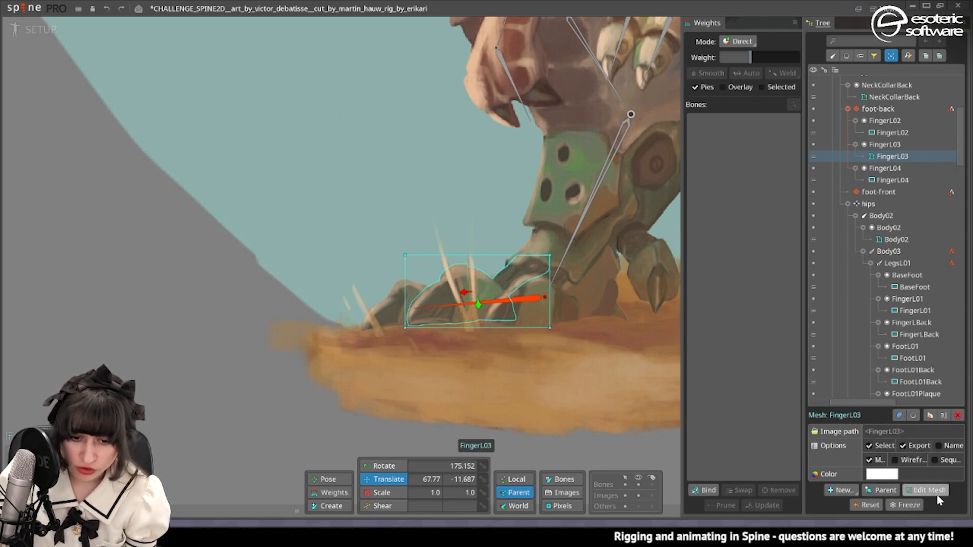
pyautogui.click(933, 491)
pyautogui.click(539, 484)
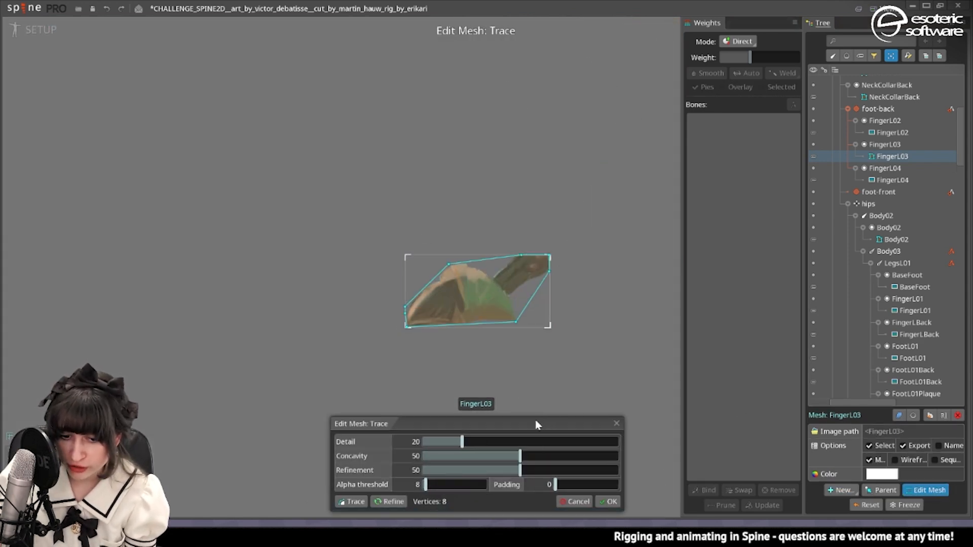
pyautogui.click(607, 502)
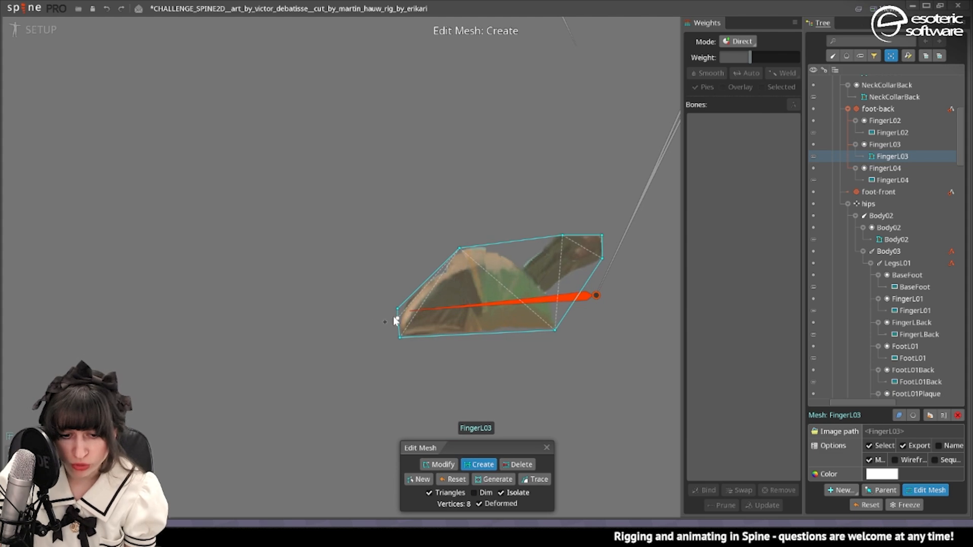
pyautogui.press('Escape')
# Bind the FingerL03 mesh to the LegsL01 and foot-back bones.
pyautogui.hotkey('ctrl', 'b')
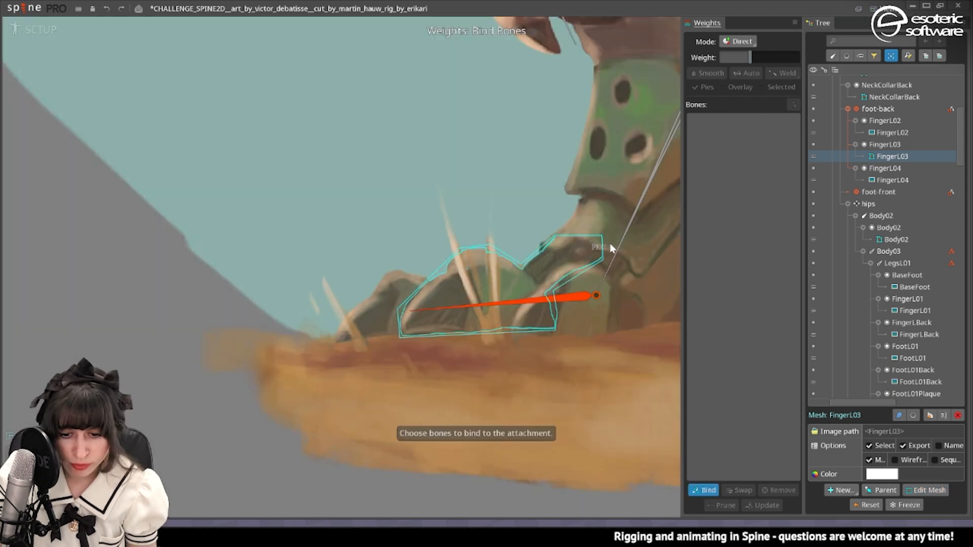
pyautogui.click(608, 259)
pyautogui.click(704, 491)
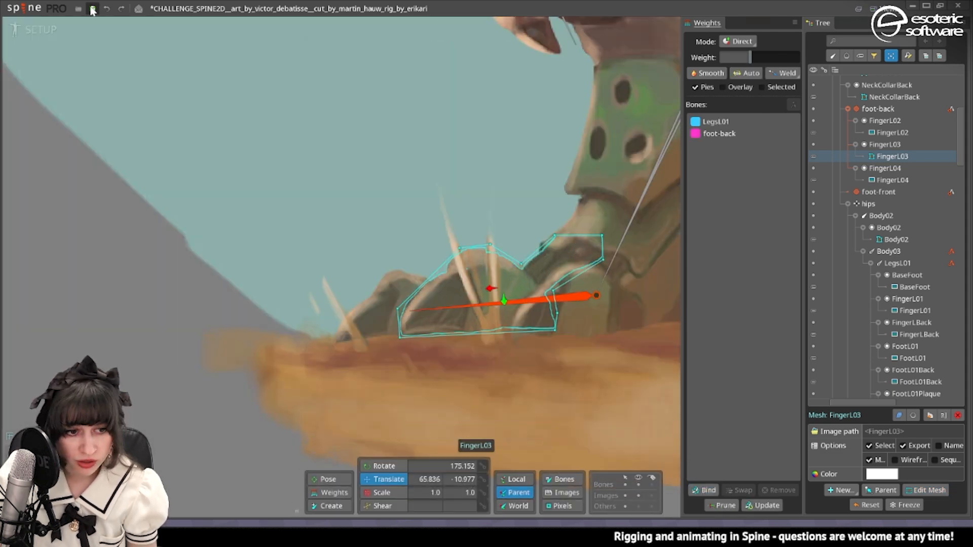
# Rotate the foot-back target at frame 0 in Animate mode to check how the weighted FingerL03 mesh bends.
pyautogui.click(40, 31)
pyautogui.scroll(-2, 389, 174)
pyautogui.moveTo(388, 174); pyautogui.dragTo(517, 168)
pyautogui.click(326, 351)
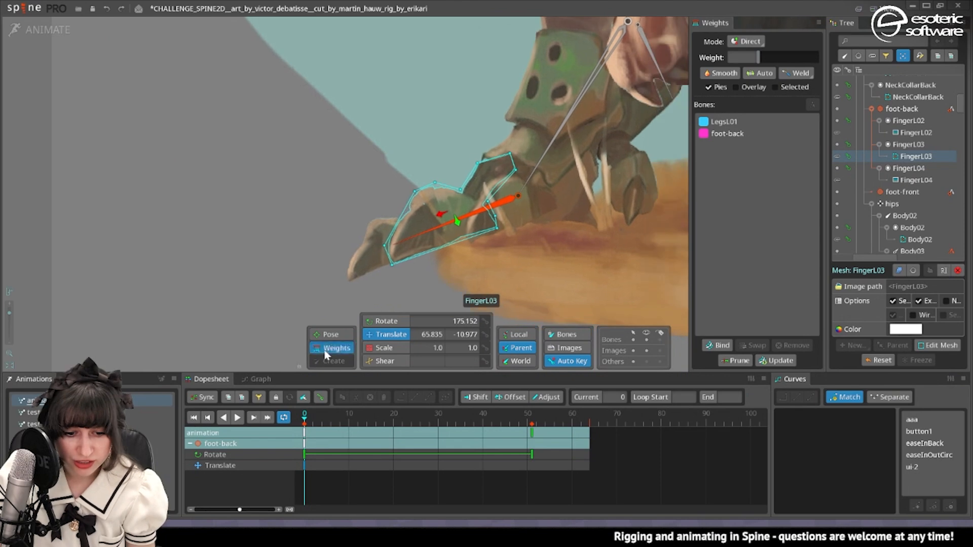
pyautogui.press('c')
pyautogui.moveTo(458, 219); pyautogui.dragTo(460, 242)
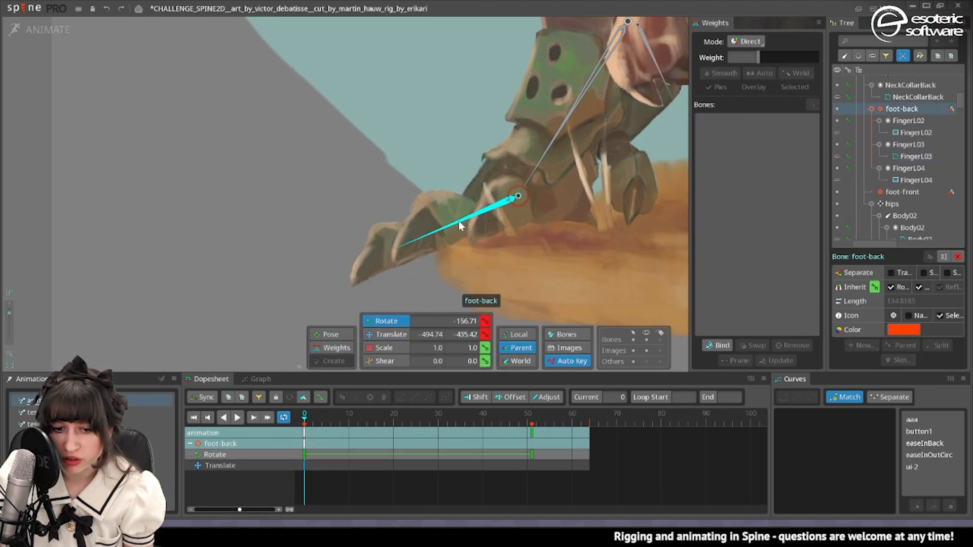
# Try steeper and shallower rotations of the foot-back target around the ankle, and undo them.
pyautogui.click(617, 97)
pyautogui.scroll(-1, 631, 150)
pyautogui.moveTo(631, 151); pyautogui.dragTo(547, 152)
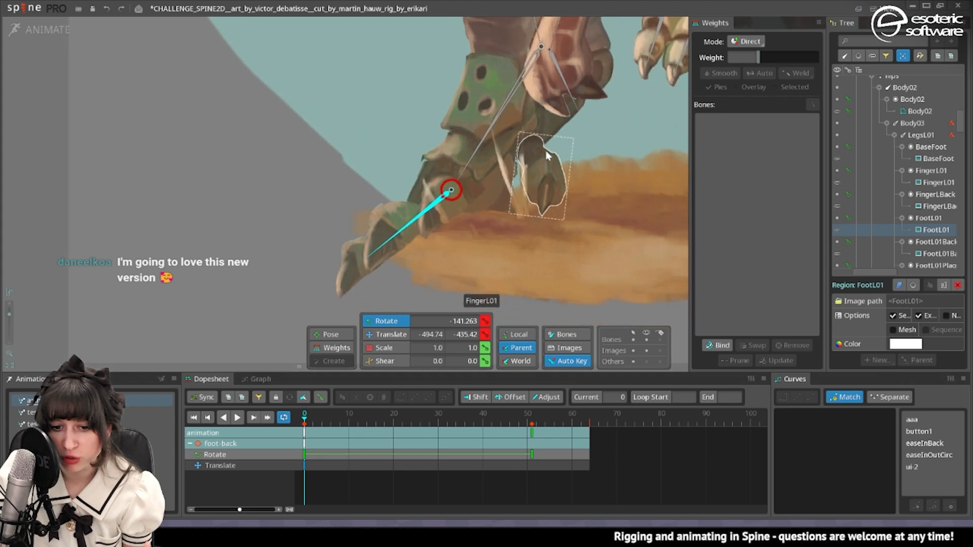
pyautogui.moveTo(374, 216); pyautogui.dragTo(413, 201)
pyautogui.scroll(-1, 425, 231)
pyautogui.scroll(-1, 425, 219)
pyautogui.scroll(2, 362, 209)
pyautogui.scroll(-2, 361, 204)
pyautogui.scroll(-2, 395, 163)
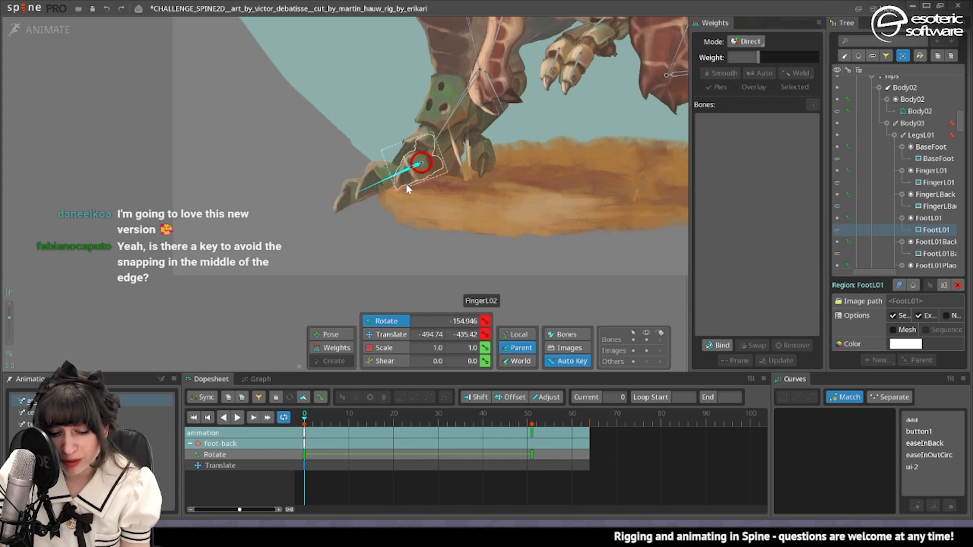
pyautogui.hotkey('ctrl', 'z')
pyautogui.hotkey('ctrl', 'z')
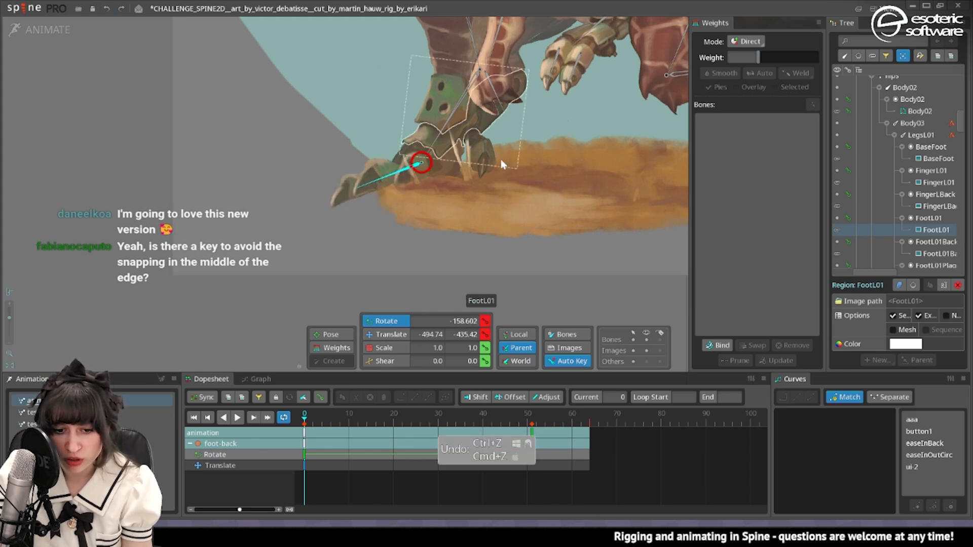
pyautogui.click(475, 154)
pyautogui.scroll(-2, 475, 155)
pyautogui.moveTo(560, 146); pyautogui.dragTo(466, 192)
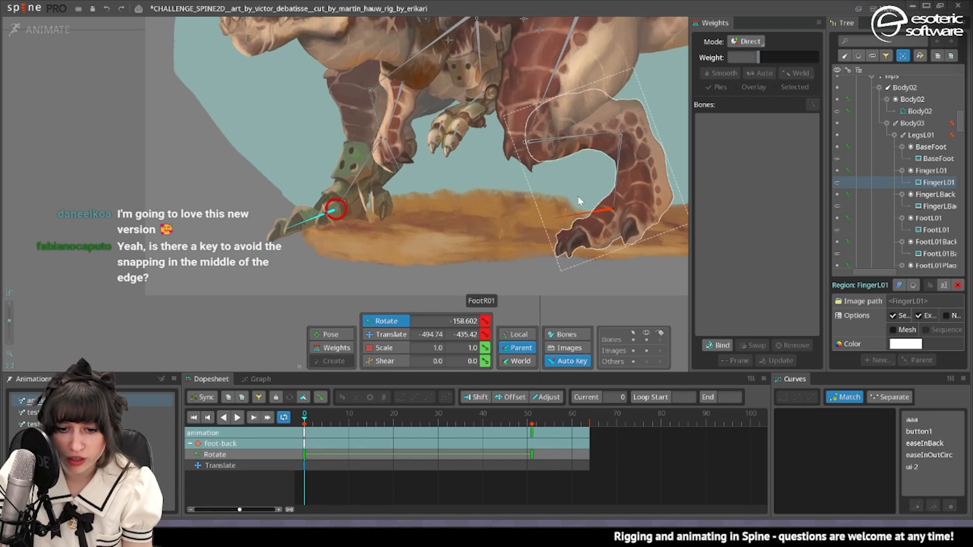
pyautogui.click(572, 238)
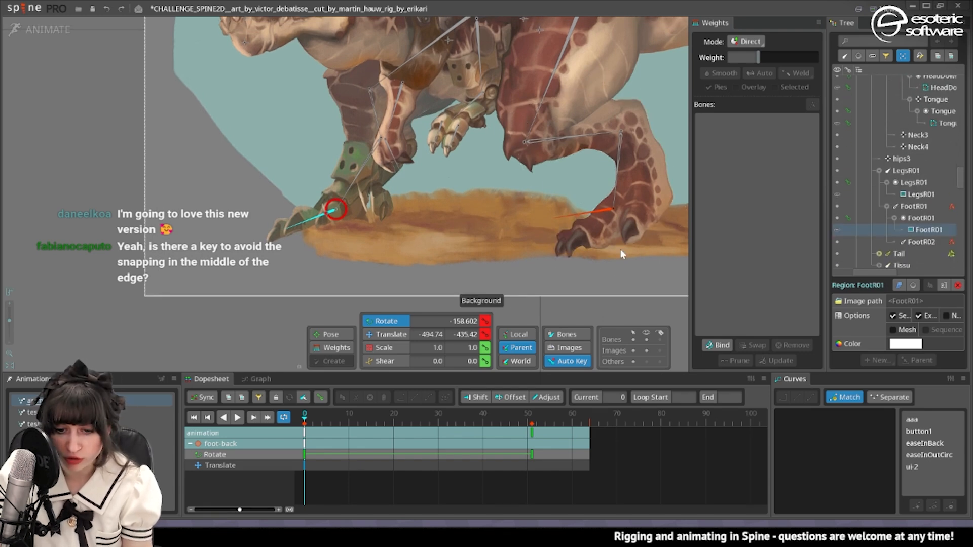
pyautogui.moveTo(401, 126); pyautogui.dragTo(388, 142)
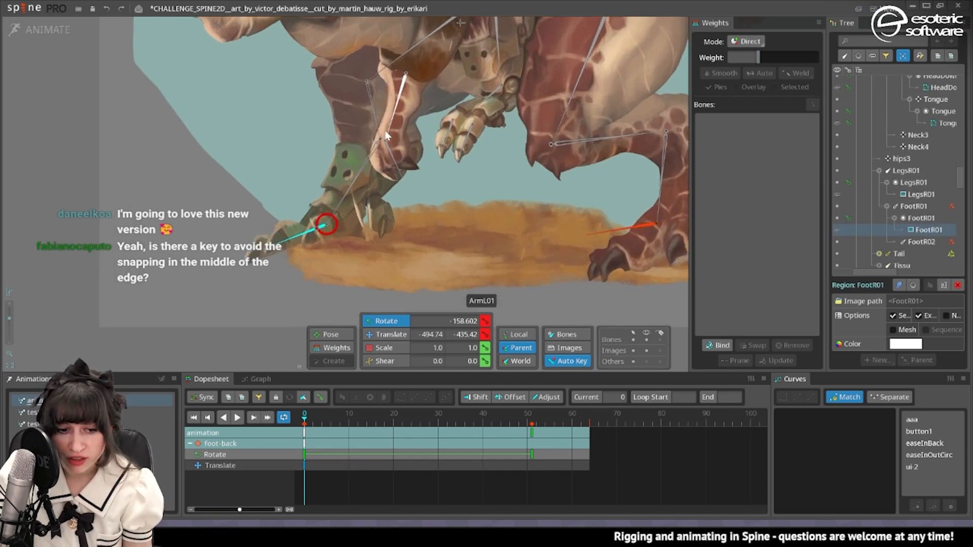
# Convert the LegsR01 thigh image to a mesh in Setup mode and build a vertex outline around it.
pyautogui.hotkey('ctrl', 'Tab')
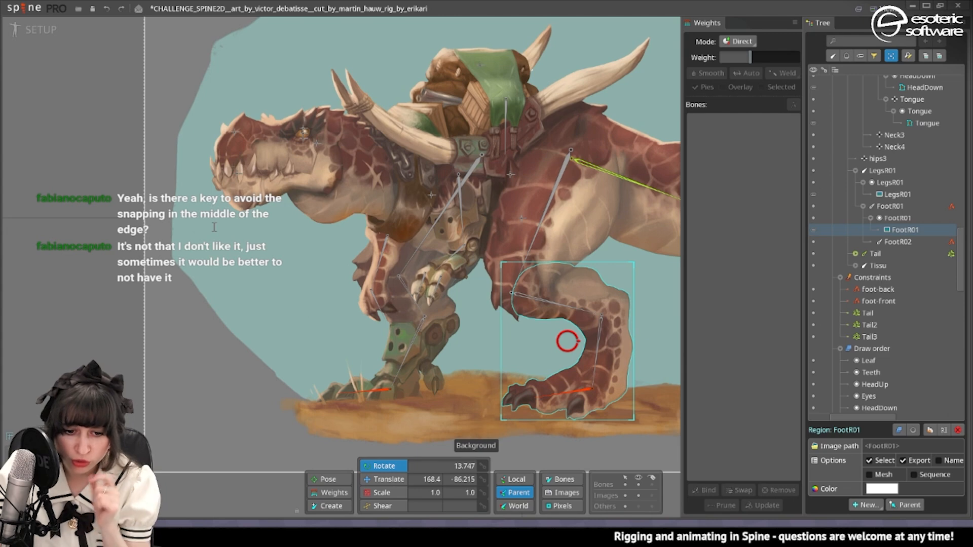
pyautogui.click(552, 215)
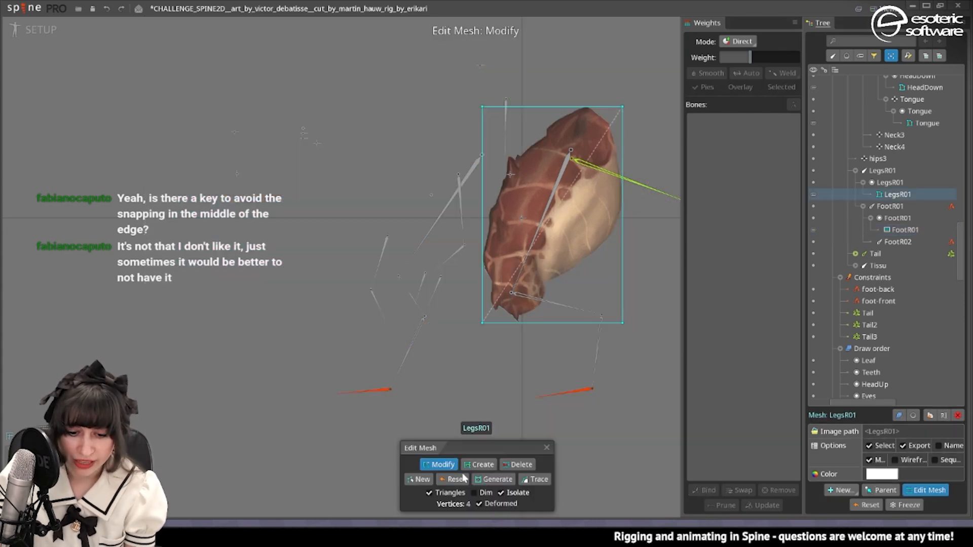
pyautogui.click(546, 478)
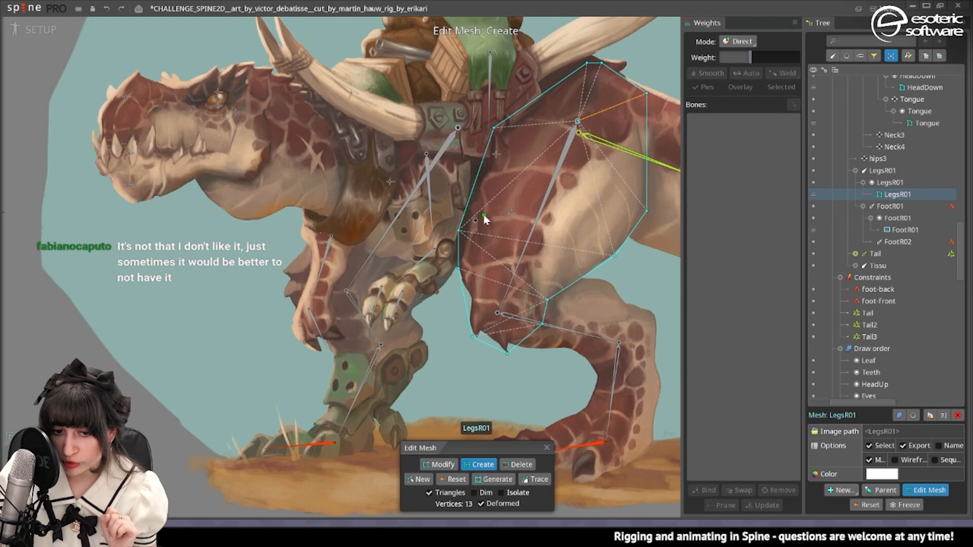
pyautogui.click(547, 448)
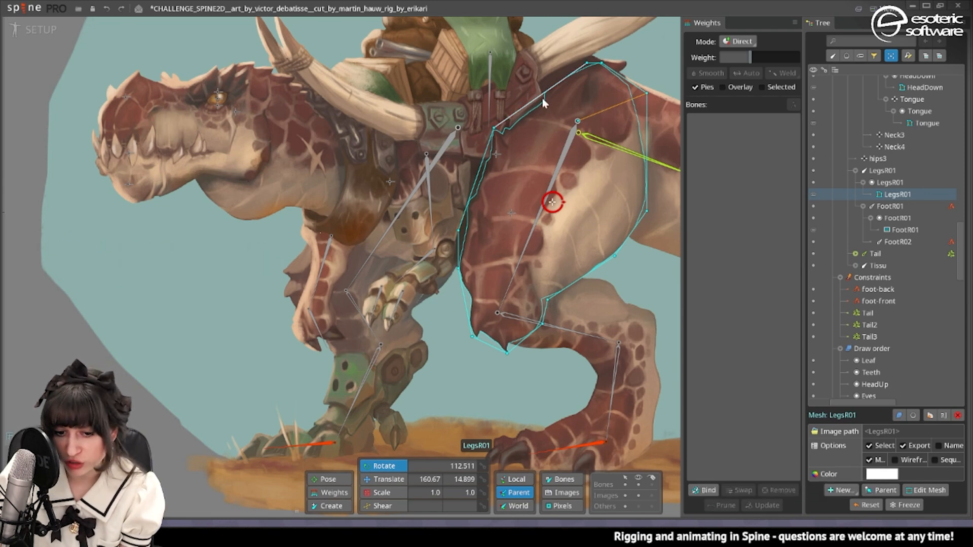
# Bind the LegsR01 mesh to the LegsR01 and FootR01 bones.
pyautogui.click(704, 490)
pyautogui.click(511, 314)
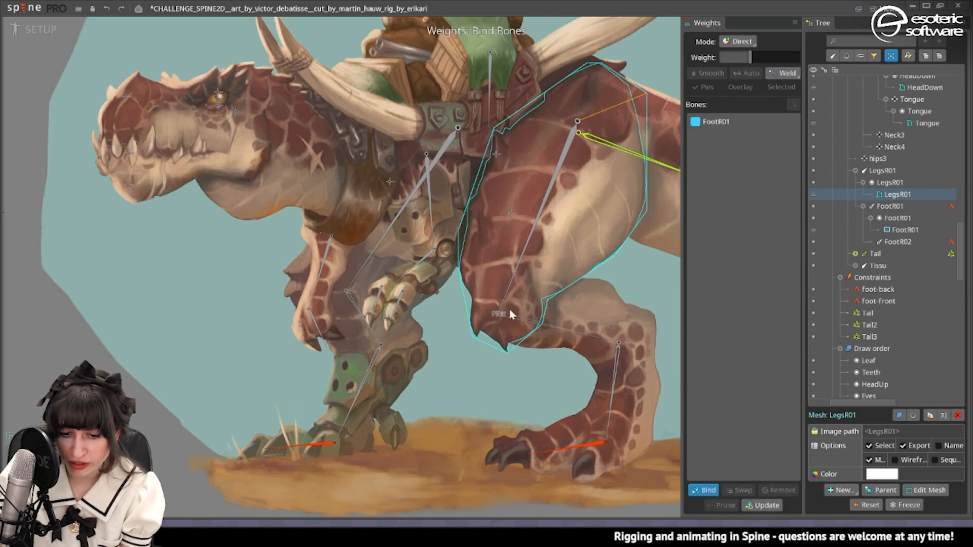
pyautogui.click(701, 494)
# Key the LegsR01 bone's rotation at frames 0, 30 and 61 in Animate mode and play back the thigh deformation.
pyautogui.click(29, 31)
pyautogui.scroll(-3, 363, 200)
pyautogui.click(332, 348)
pyautogui.click(438, 416)
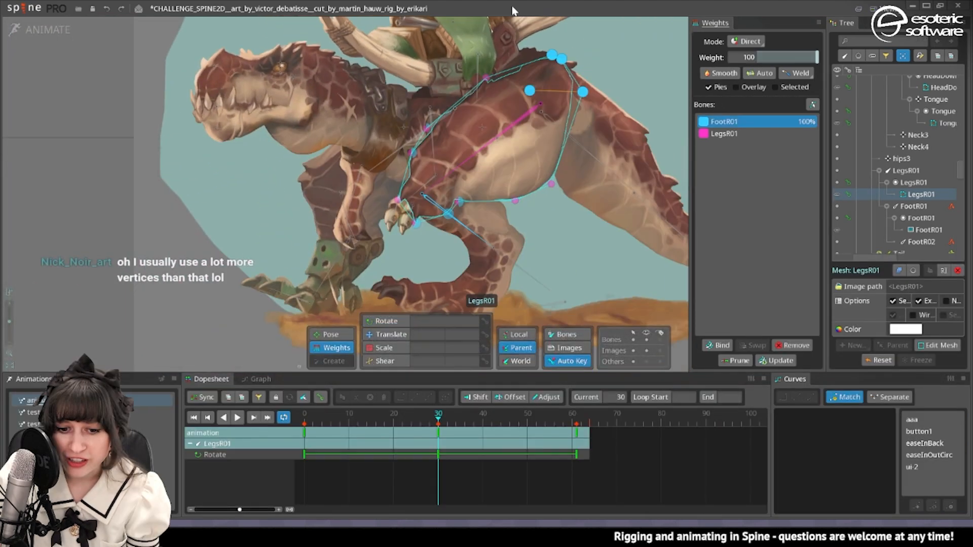
pyautogui.click(238, 417)
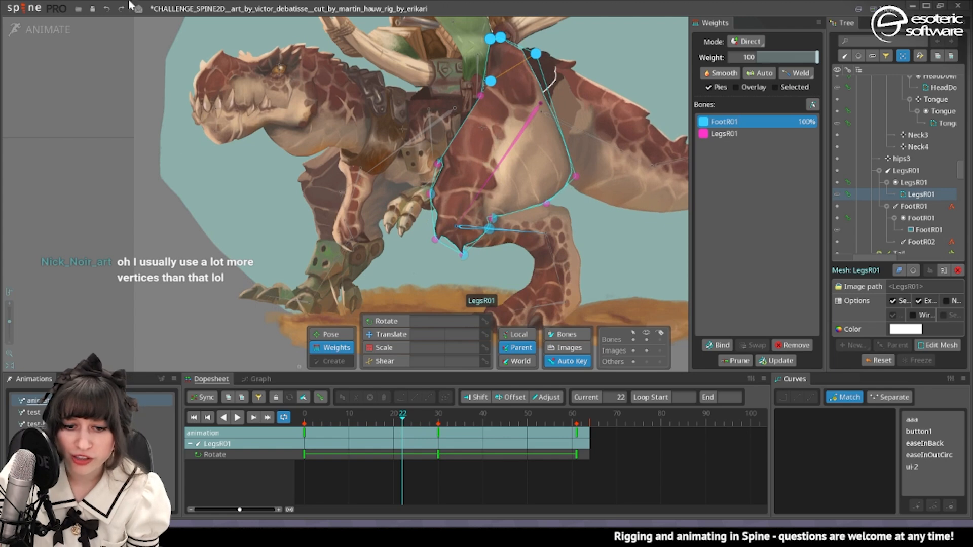
# Add the hips bone to the LegsR01 mesh's bindings in Setup mode.
pyautogui.click(31, 30)
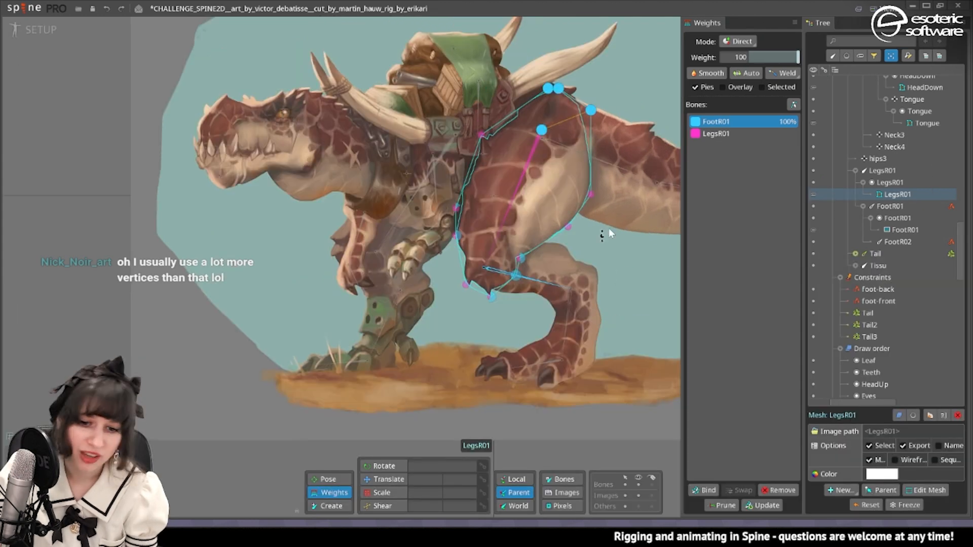
pyautogui.click(705, 491)
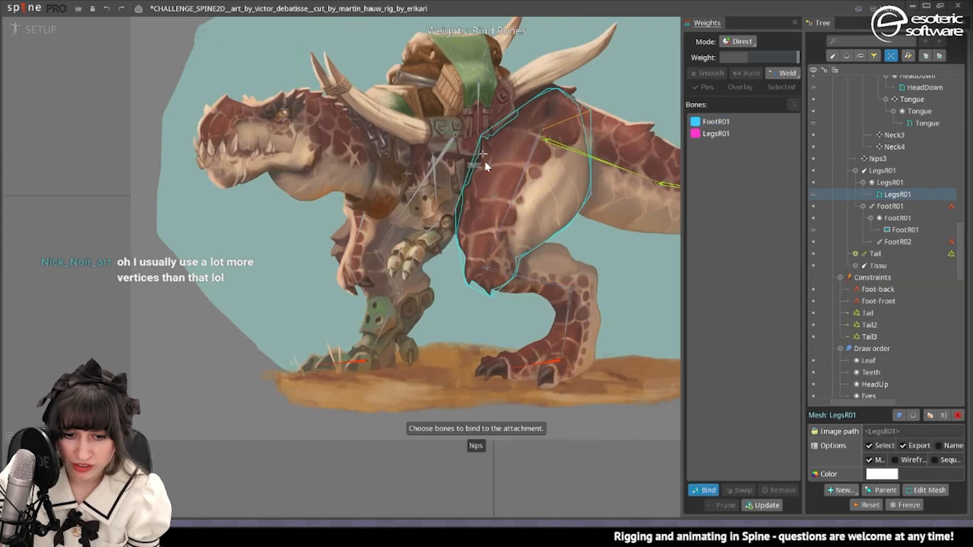
pyautogui.click(563, 148)
pyautogui.click(704, 492)
# Weight the top vertices of the LegsR01 mesh 100% to hips in Animate mode and play the animation to check them.
pyautogui.hotkey('ctrl', 'Tab')
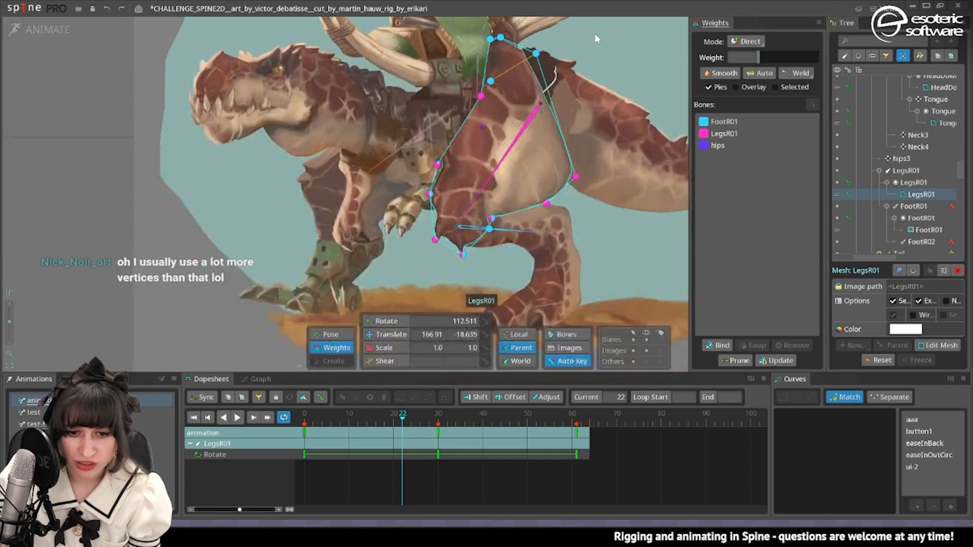
pyautogui.moveTo(779, 56); pyautogui.dragTo(864, 74)
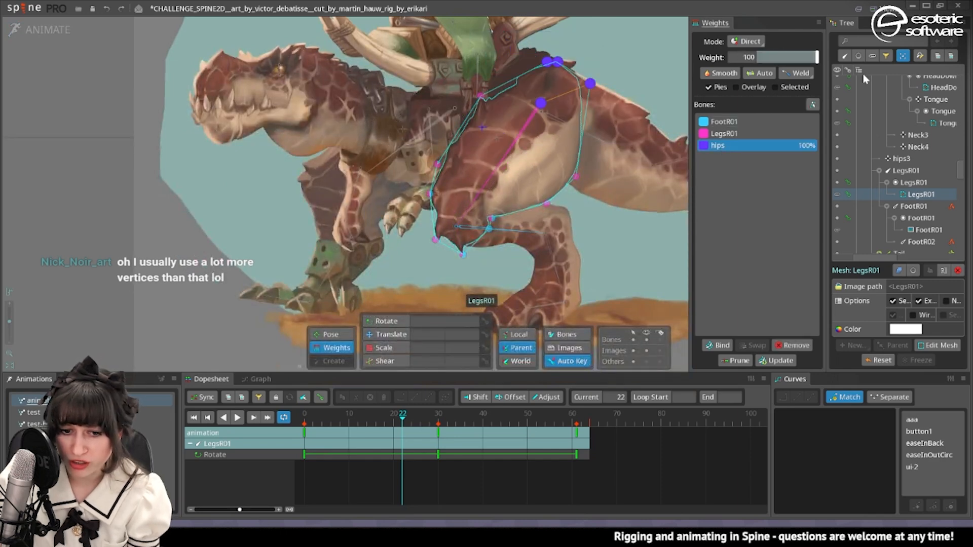
pyautogui.click(238, 418)
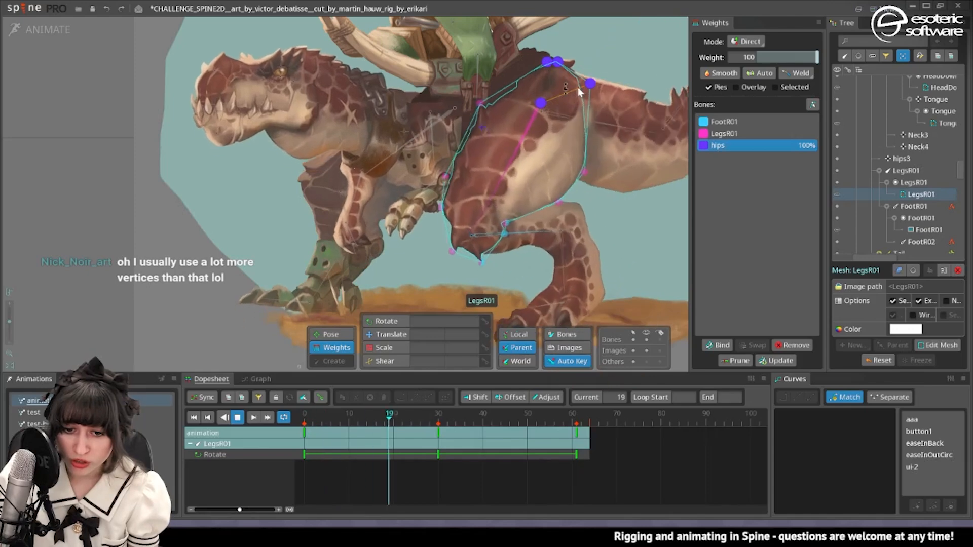
pyautogui.press('space')
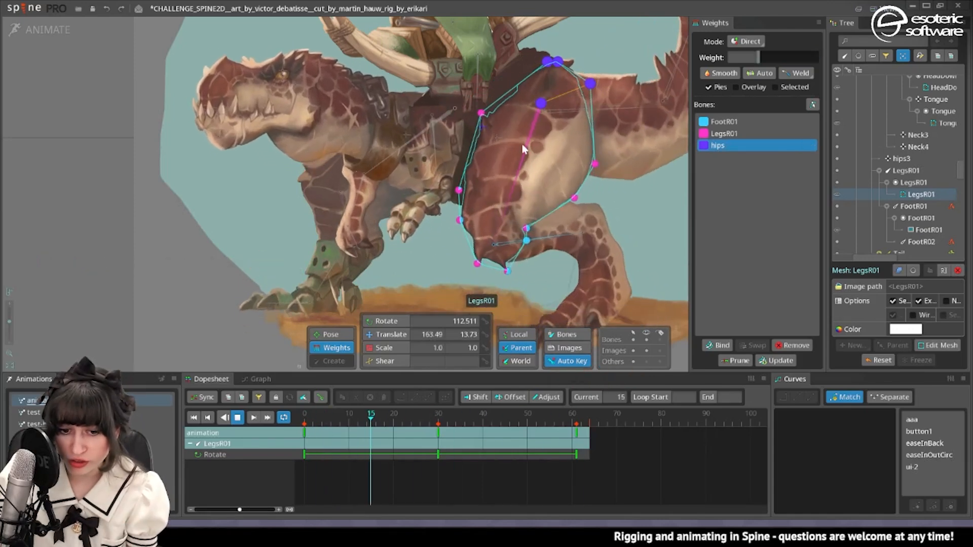
# Raise the hips weight on the upper front thigh vertex and set it to 27.42 on the lower rear vertex during playback.
pyautogui.click(481, 98)
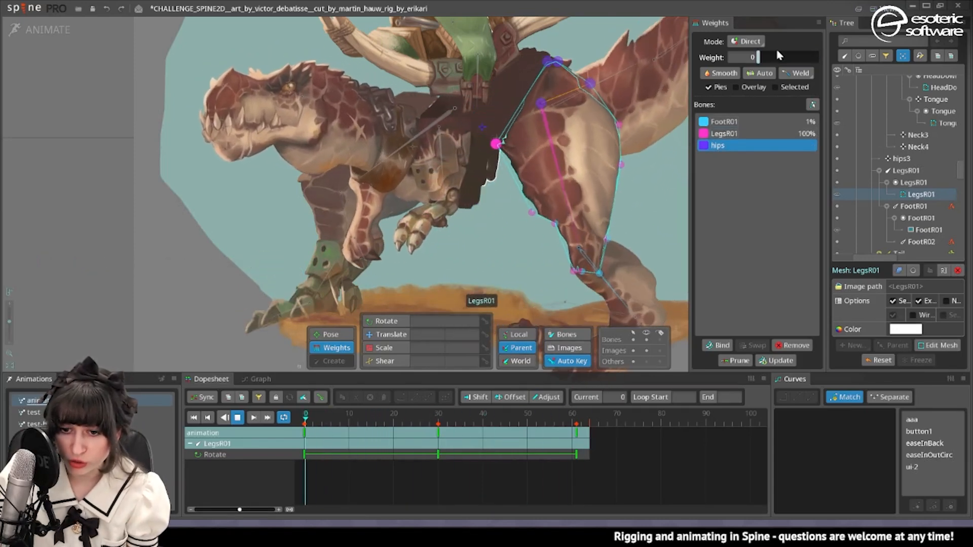
pyautogui.click(586, 191)
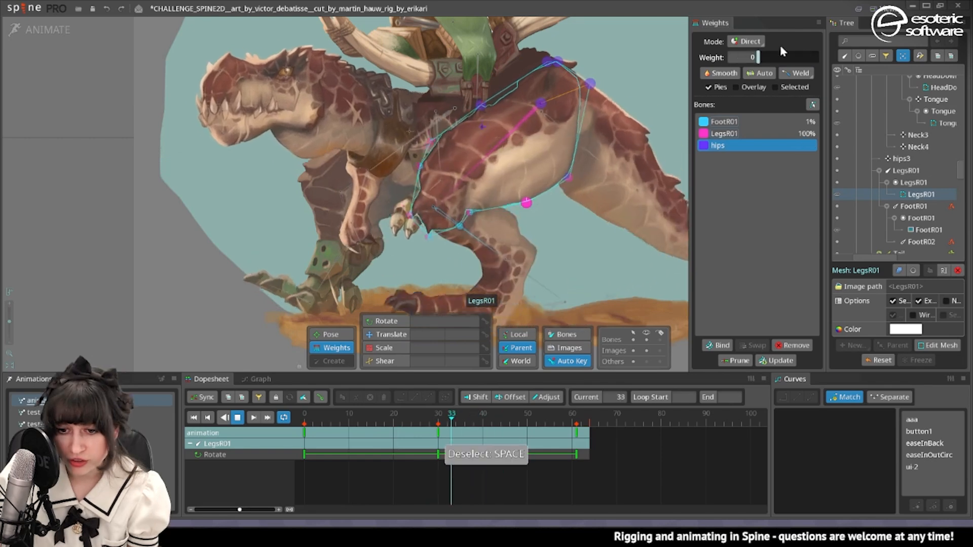
pyautogui.press('space')
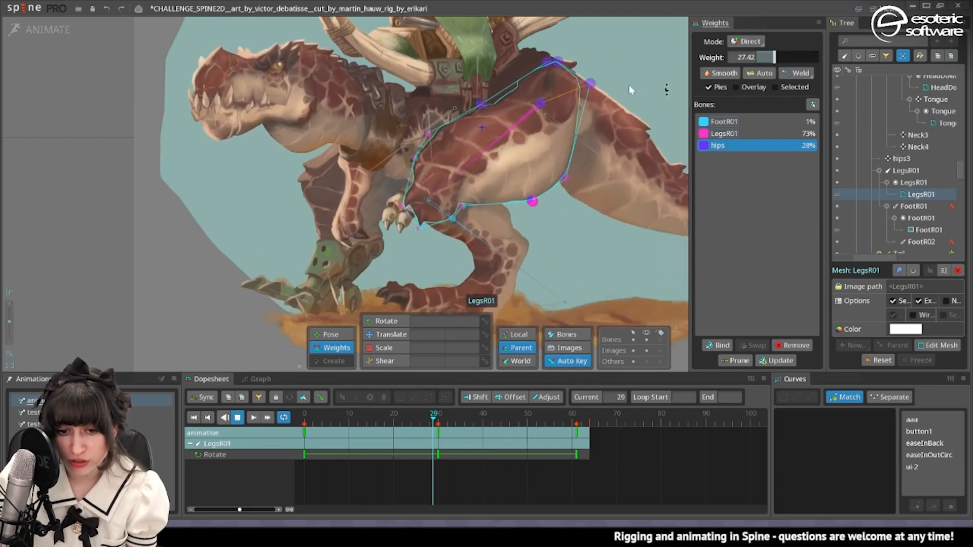
# Reduce the FootR01 weight to 0 on the LegsR01 mesh vertex midway along the thigh's front edge.
pyautogui.click(494, 204)
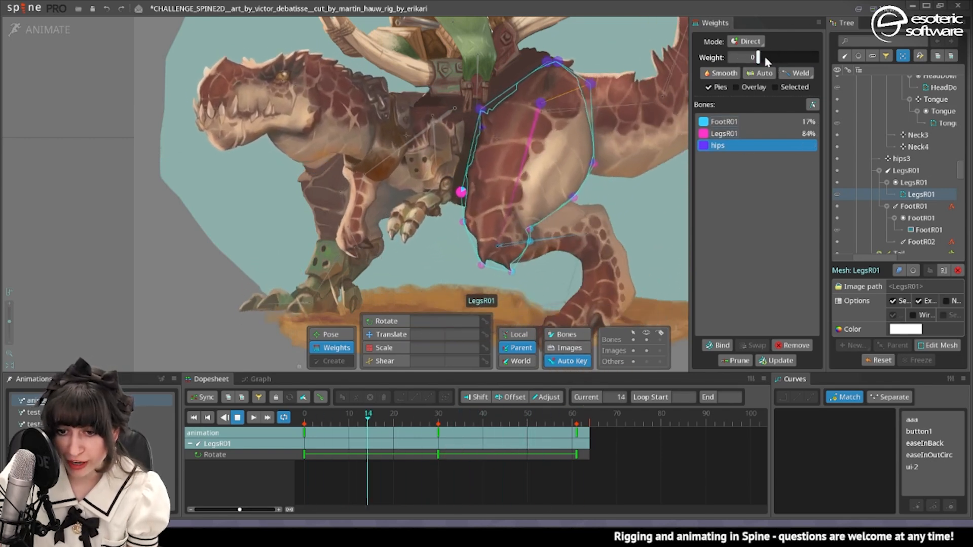
pyautogui.moveTo(758, 58); pyautogui.dragTo(738, 70)
pyautogui.click(749, 122)
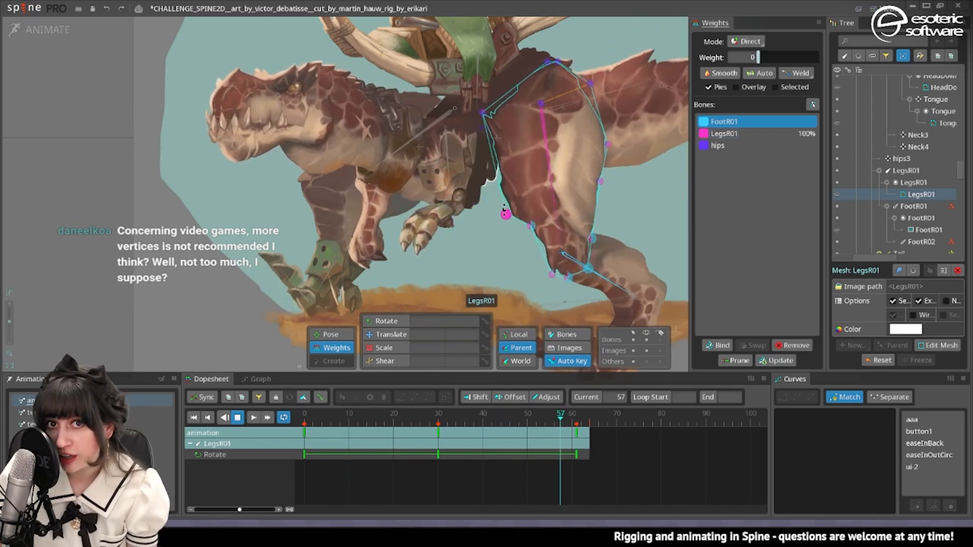
# Set the FootR01 weight to 7.26 on the next lower vertex along the thigh's front edge.
pyautogui.click(536, 109)
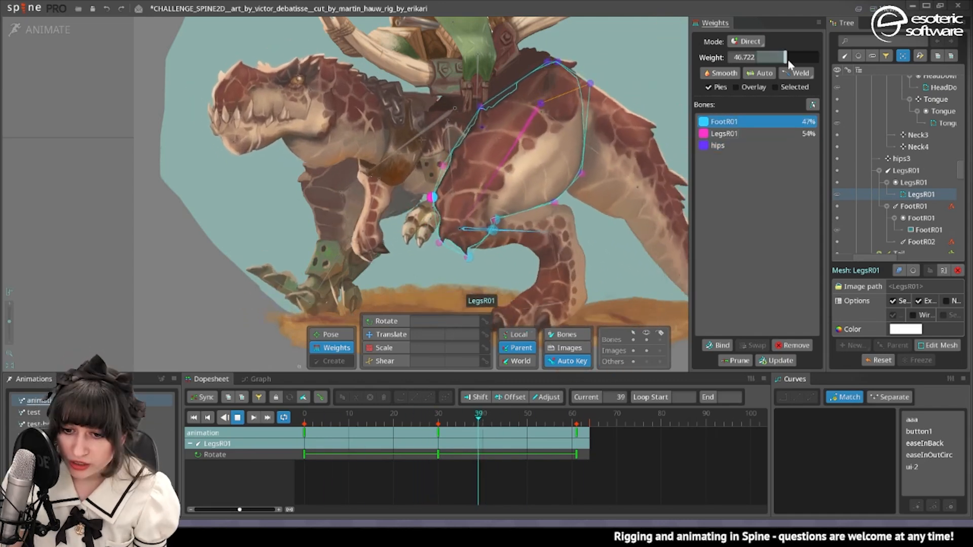
pyautogui.moveTo(786, 59); pyautogui.dragTo(767, 82)
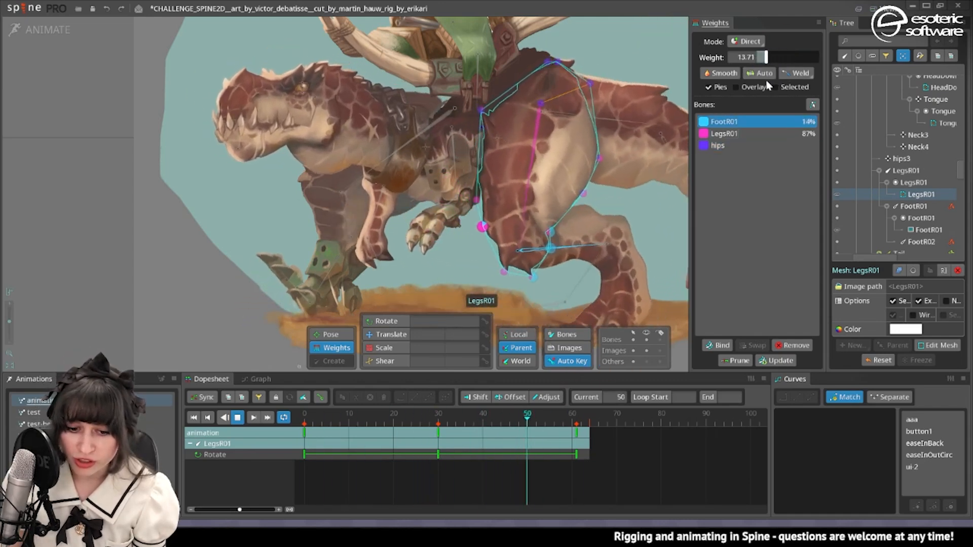
pyautogui.press('space')
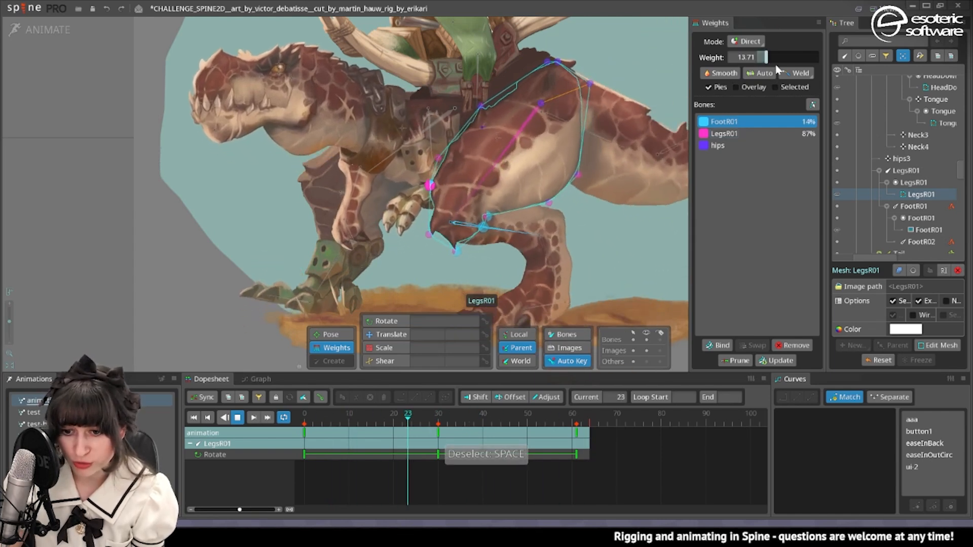
pyautogui.moveTo(766, 57); pyautogui.dragTo(763, 59)
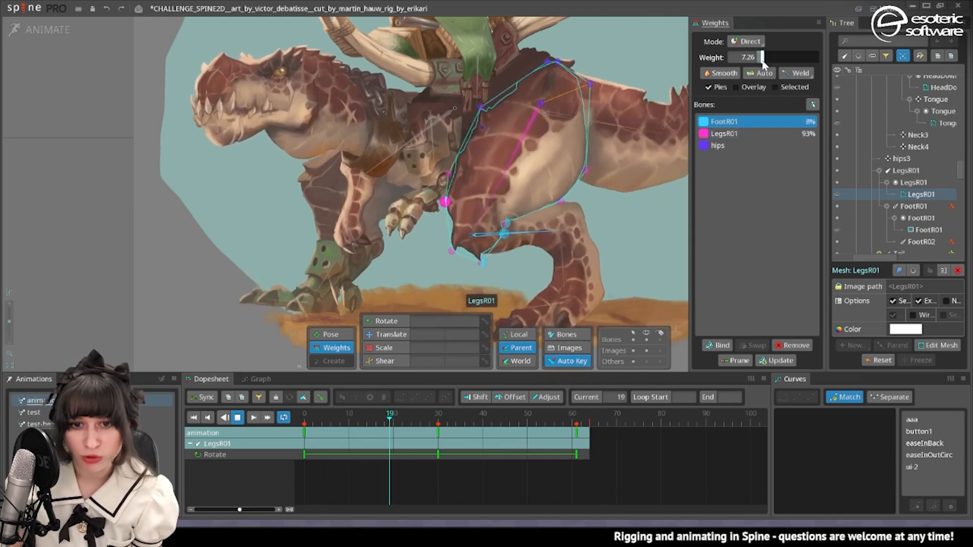
# Scrub the stopped animation to the stretched leg pose and set the LegsR01 weight of the vertex behind the knee to 74.8571.
pyautogui.click(239, 418)
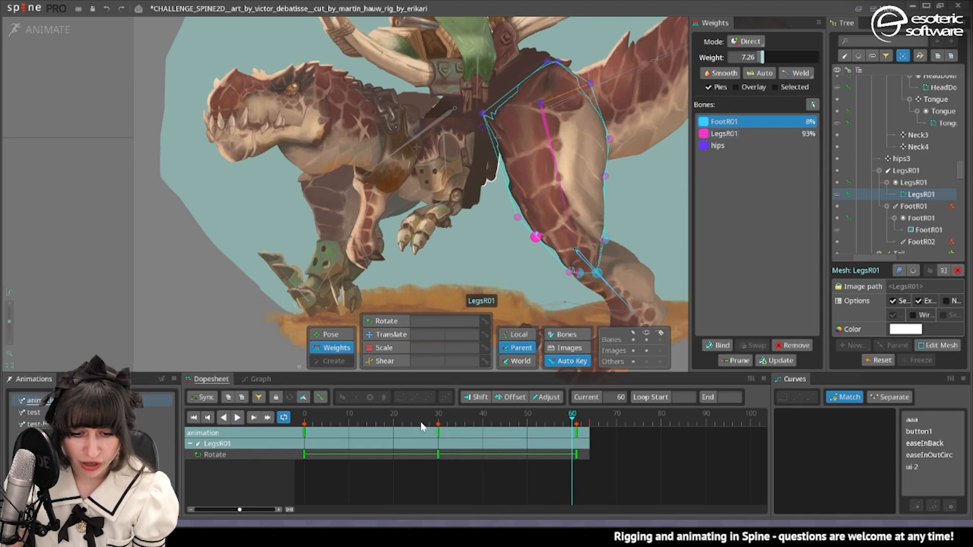
pyautogui.moveTo(428, 417); pyautogui.dragTo(586, 411)
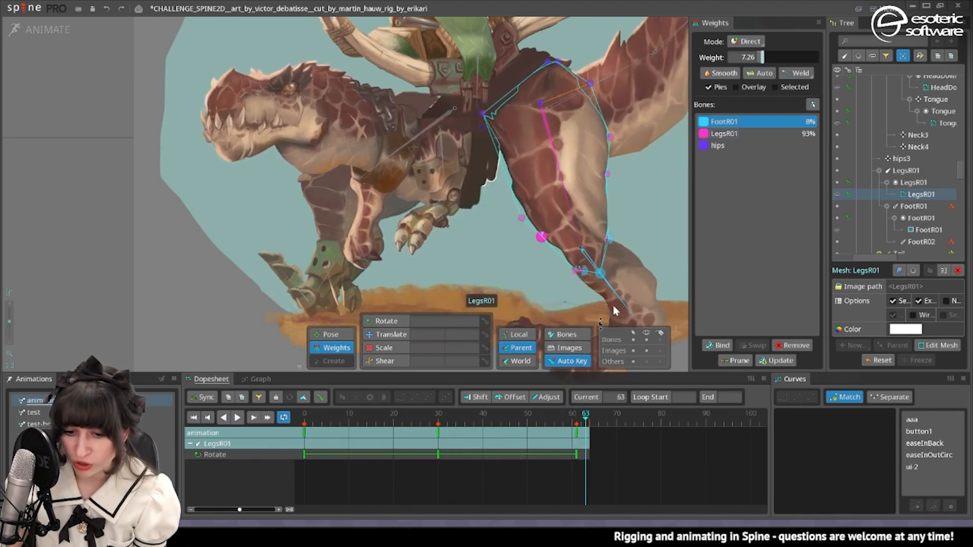
pyautogui.scroll(2, 545, 260)
pyautogui.moveTo(544, 227); pyautogui.dragTo(594, 197)
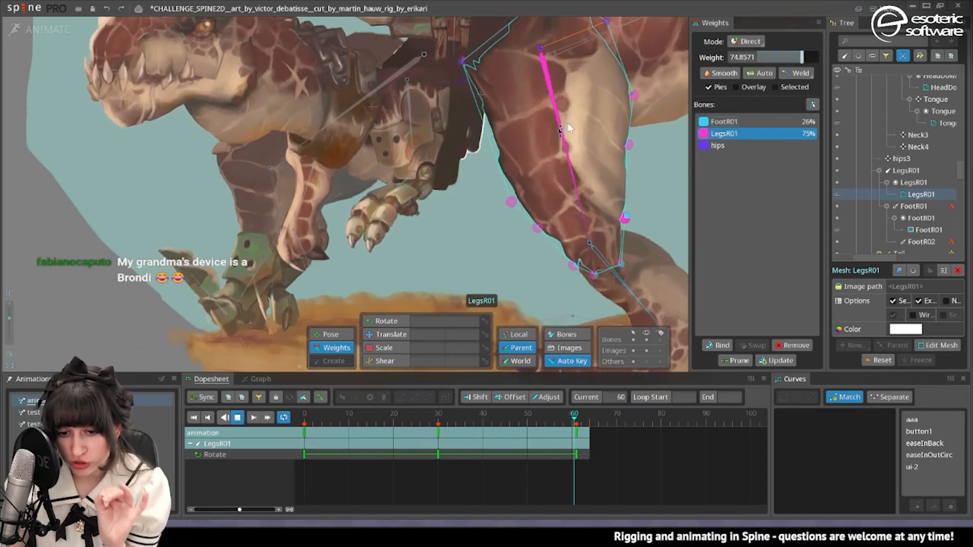
# Convert the FootR01 image to a mesh in Setup mode, outline the lower leg with vertices and delete a surplus vertex.
pyautogui.scroll(-2, 429, 212)
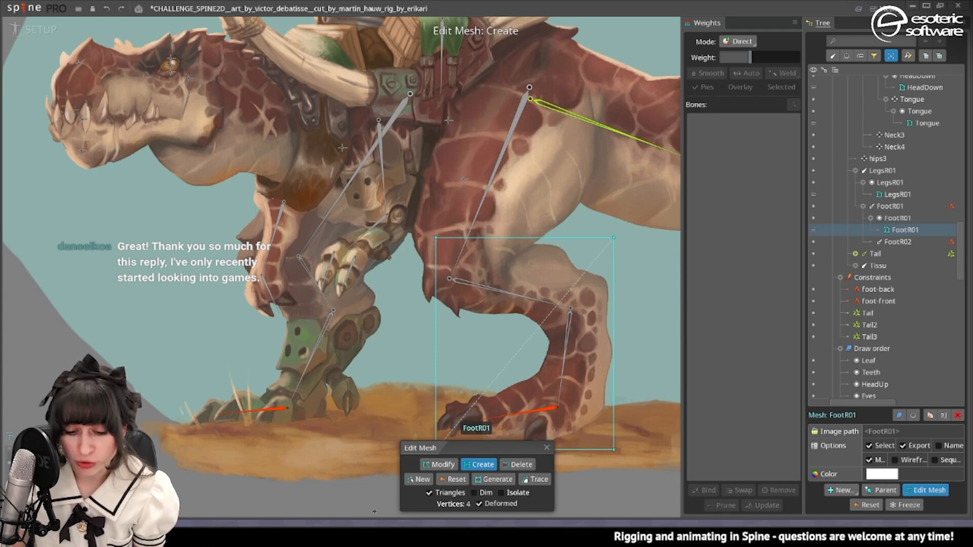
pyautogui.click(525, 479)
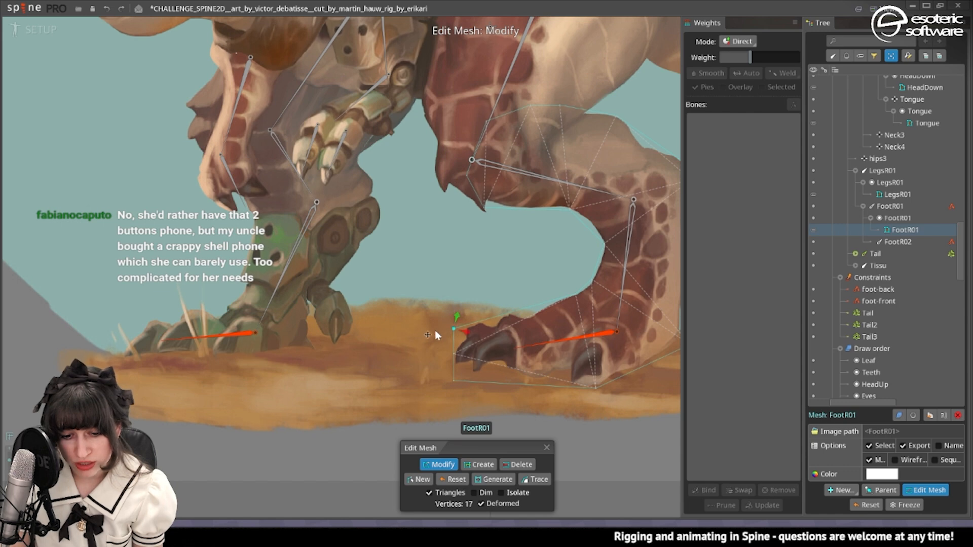
pyautogui.press('Delete')
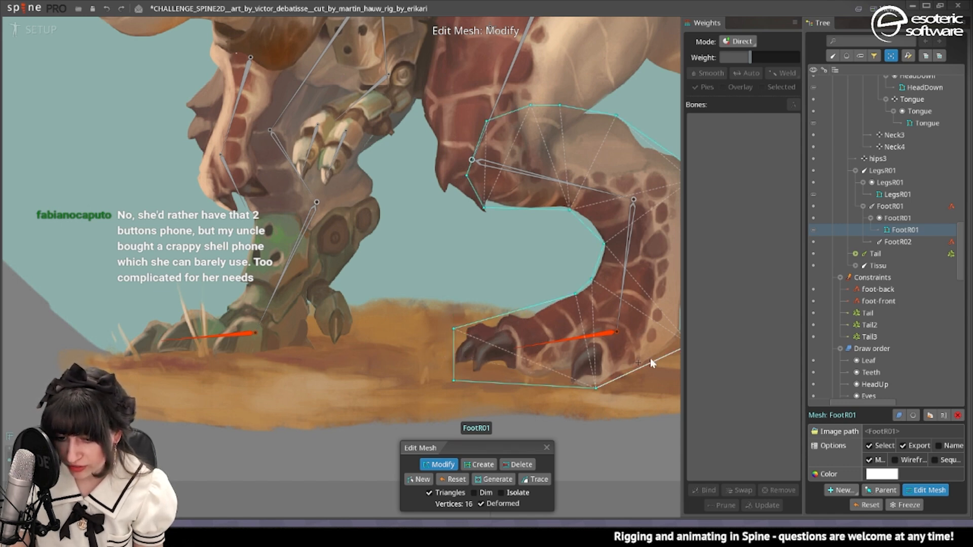
# Fit the FootR01 mesh hull to the leg's inner curve and delete the surplus vertex on its upper edge.
pyautogui.moveTo(631, 337); pyautogui.dragTo(570, 358)
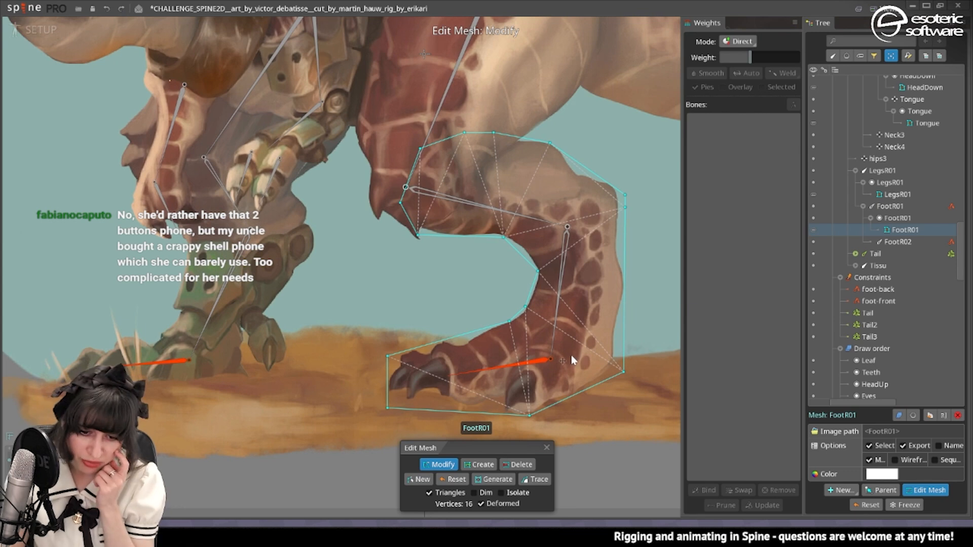
pyautogui.moveTo(538, 271)
pyautogui.mouseDown()
pyautogui.moveTo(523, 251)
pyautogui.moveTo(540, 278)
pyautogui.mouseUp()
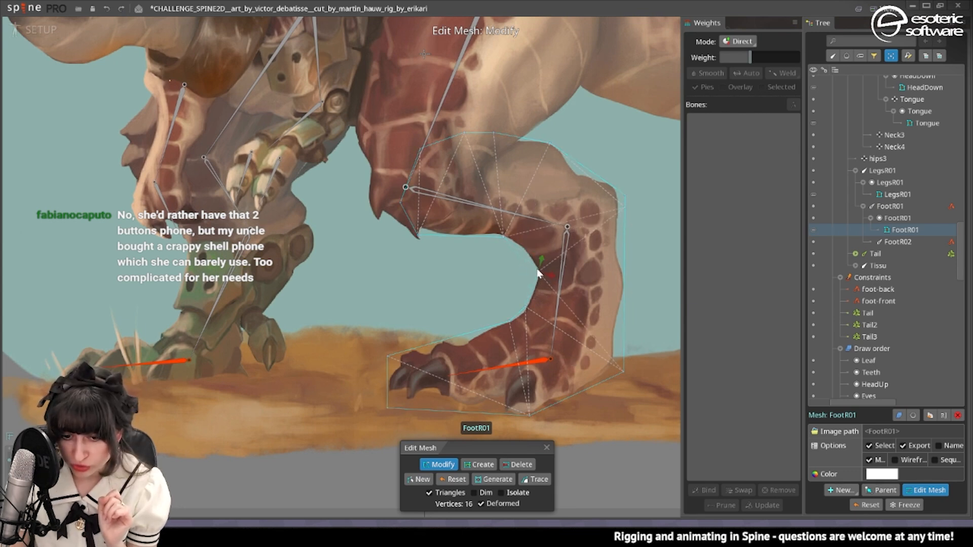
pyautogui.click(503, 237)
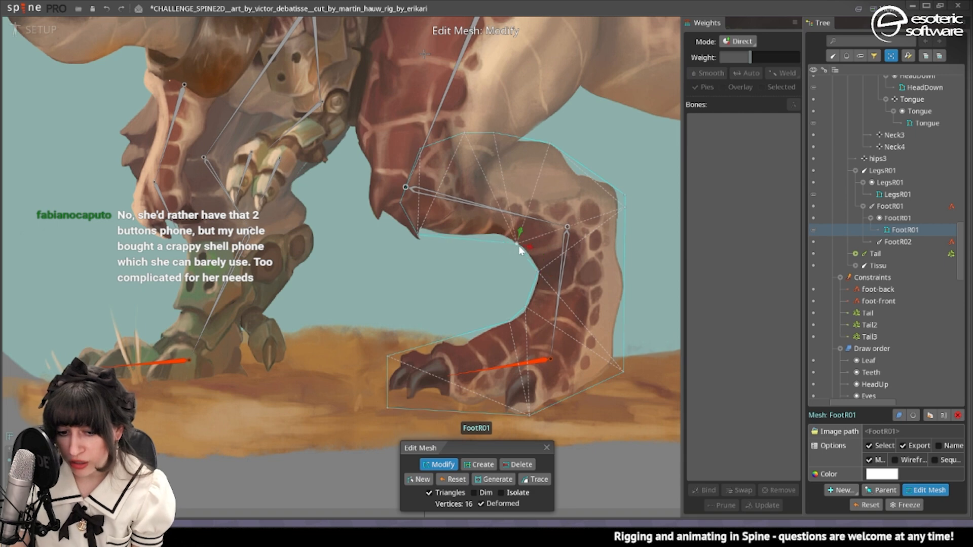
pyautogui.scroll(1, 508, 257)
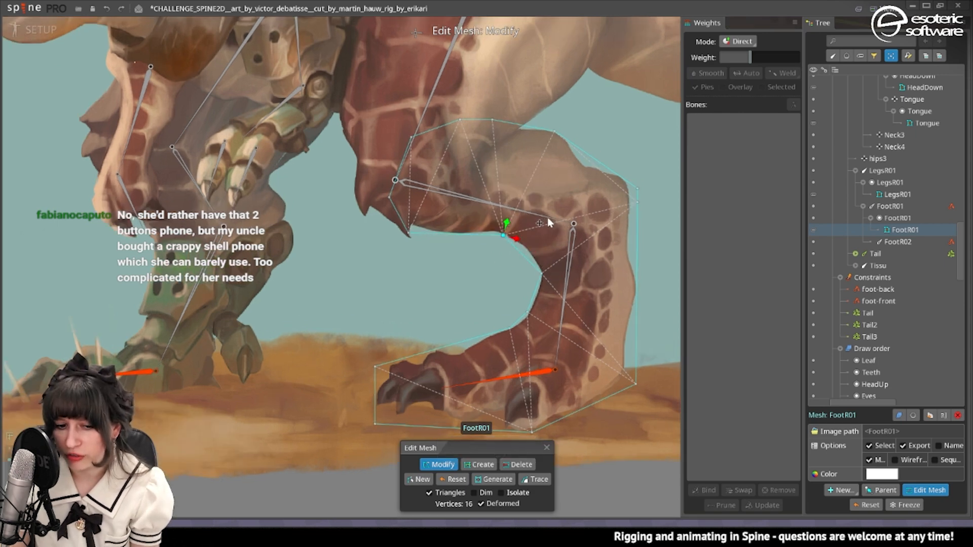
pyautogui.click(459, 122)
pyautogui.press('Delete')
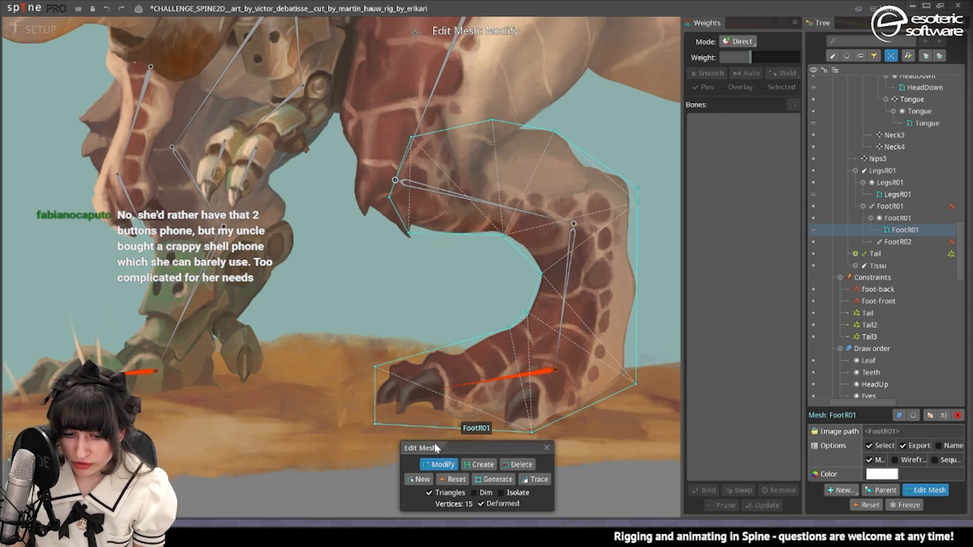
# Reposition the FootR01 hull's upper front corner vertex and pull the two vertices behind the hock closer to the artwork.
pyautogui.moveTo(412, 142); pyautogui.dragTo(417, 124)
pyautogui.moveTo(560, 140); pyautogui.dragTo(521, 166)
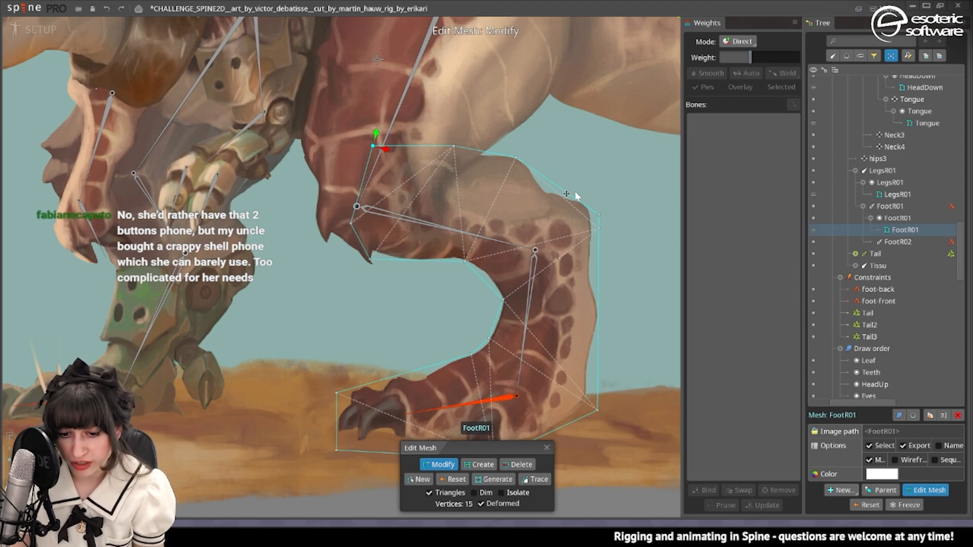
pyautogui.moveTo(575, 192); pyautogui.dragTo(584, 195)
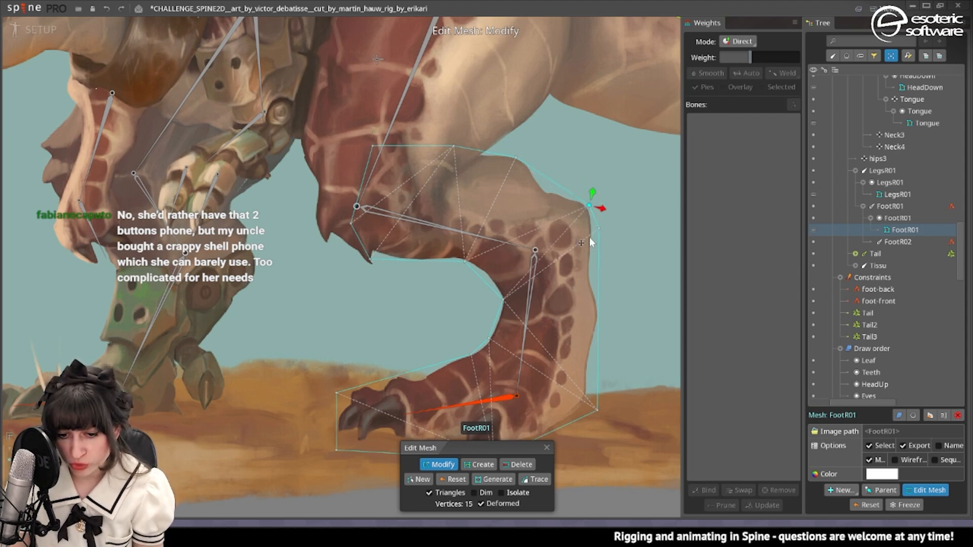
pyautogui.moveTo(593, 237); pyautogui.dragTo(594, 239)
# Create interior FootR01 mesh vertices at the hock joint and just above the ankle, undoing misplaced points.
pyautogui.click(480, 465)
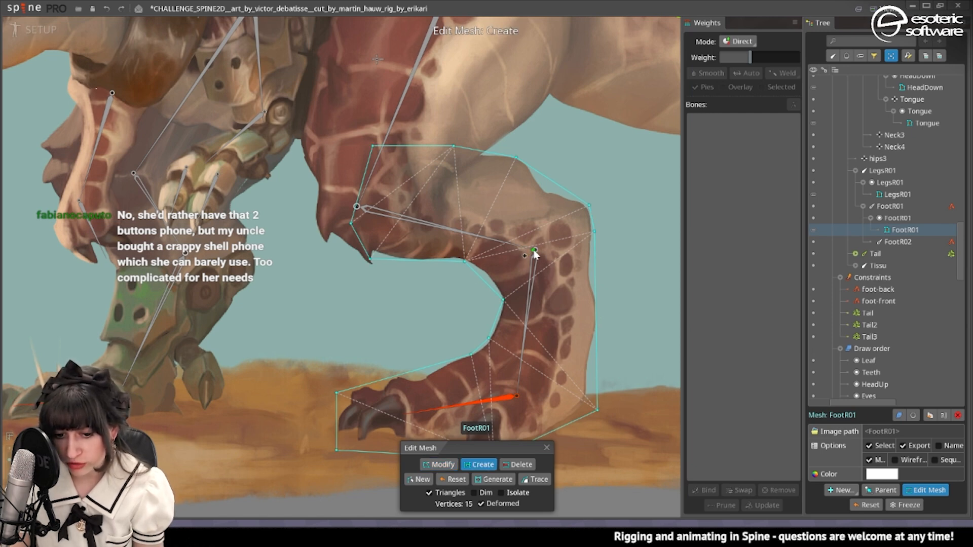
pyautogui.click(355, 211)
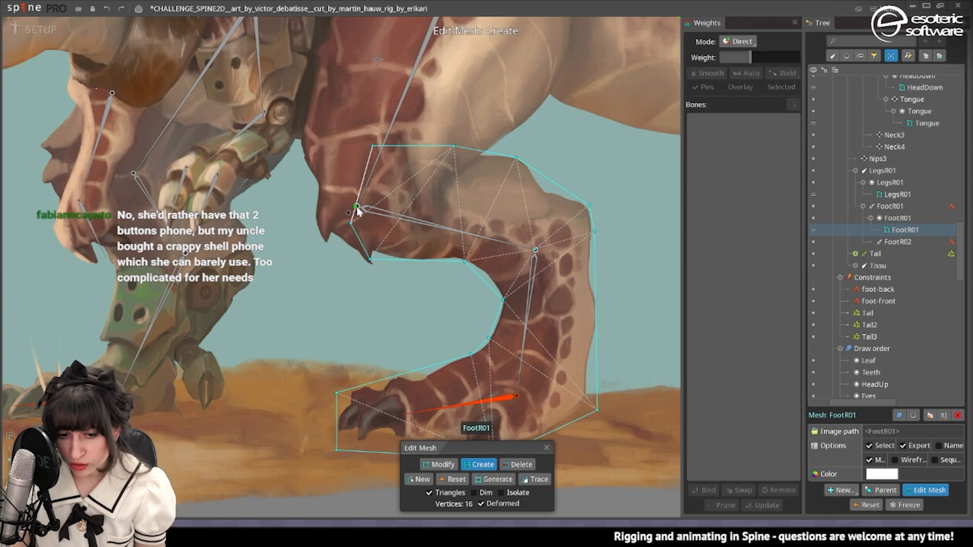
pyautogui.click(357, 208)
pyautogui.hotkey('ctrl', 'z')
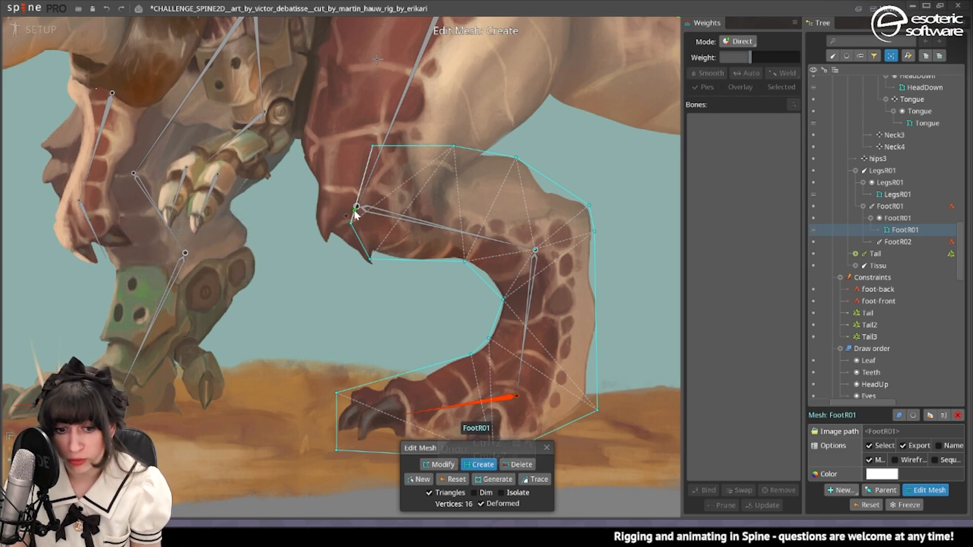
pyautogui.click(518, 397)
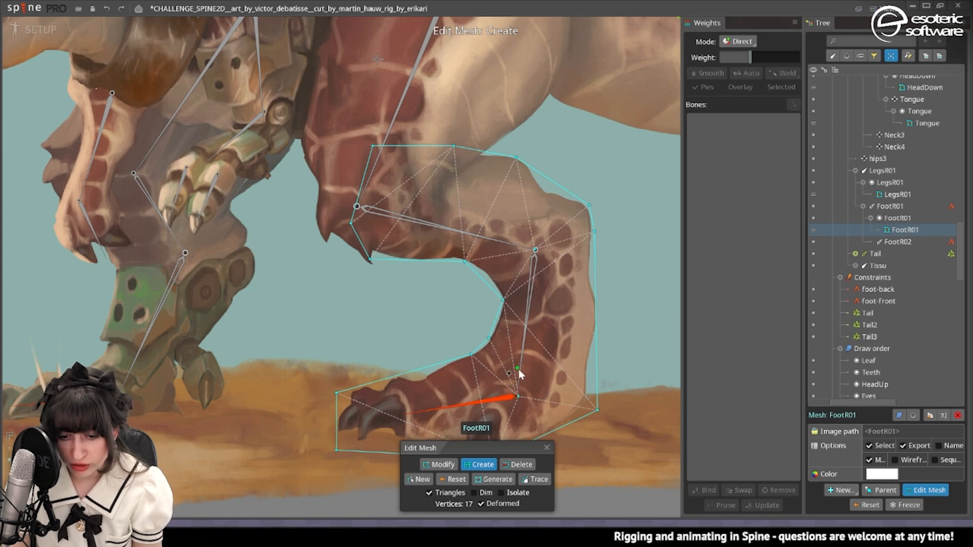
pyautogui.moveTo(519, 369); pyautogui.dragTo(538, 287)
pyautogui.hotkey('ctrl', 'z')
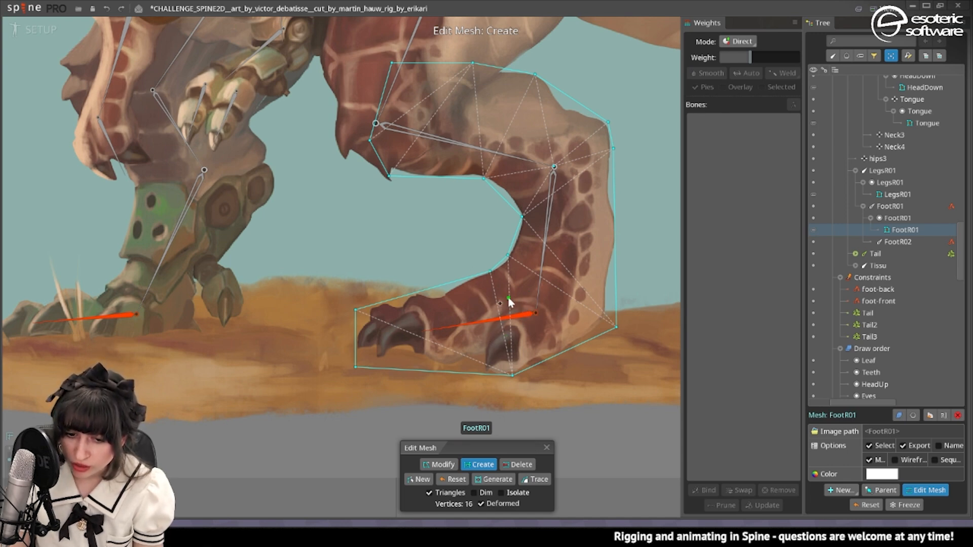
pyautogui.click(537, 300)
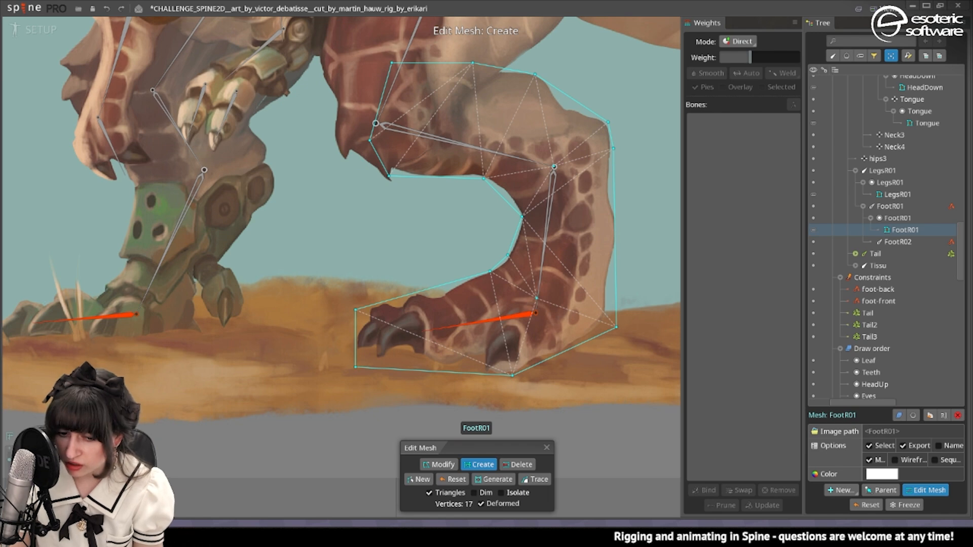
# Finish editing the FootR01 mesh and bind it to the LegsR01, FootR01, FootR02 and foot-front bones.
pyautogui.click(546, 448)
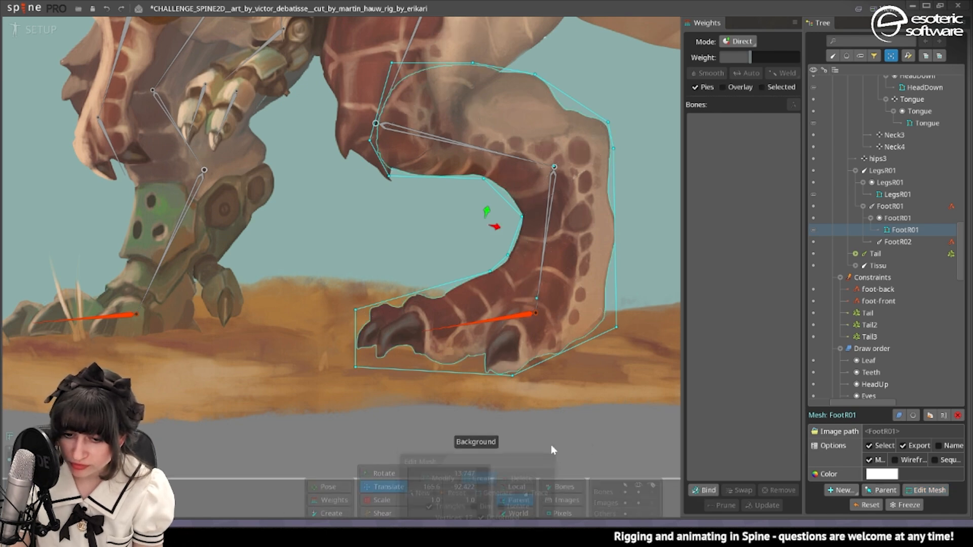
pyautogui.click(704, 490)
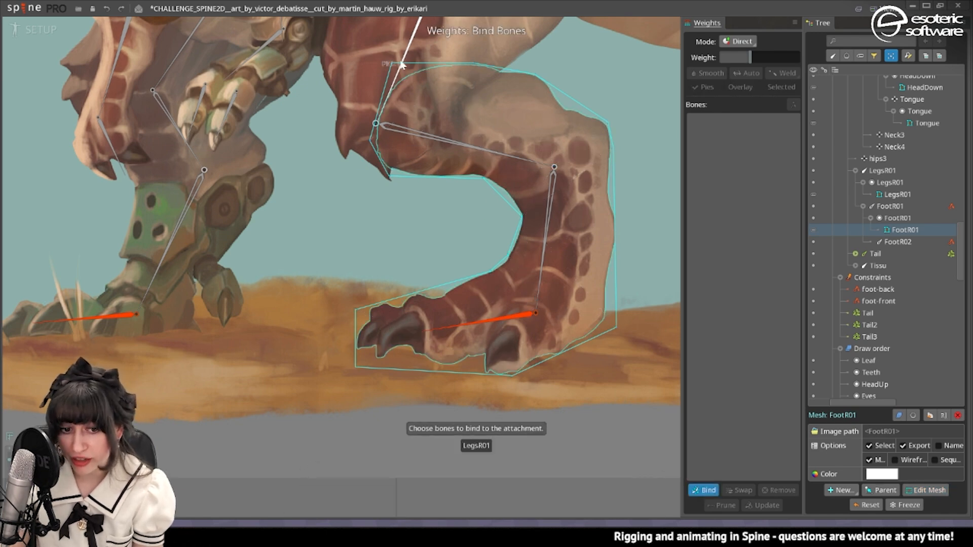
pyautogui.click(406, 130)
pyautogui.click(548, 193)
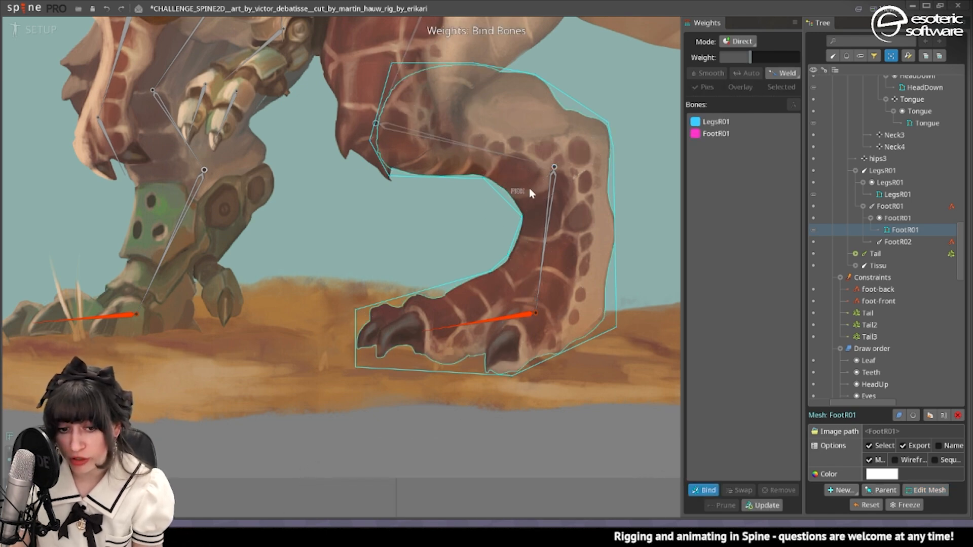
pyautogui.click(487, 326)
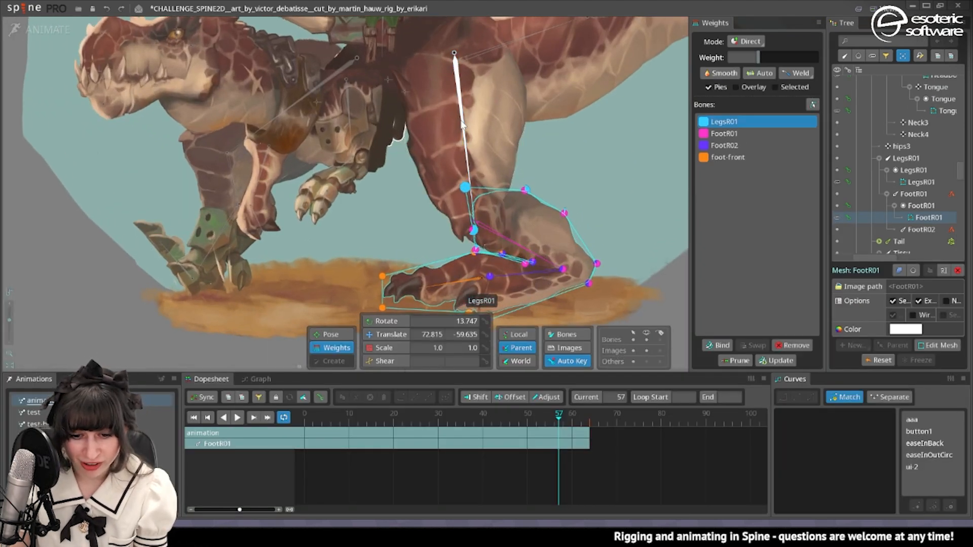
# Stretch the right leg at frame 57 in Animate mode by moving the foot-front IK target down to 180.12, -748.55.
pyautogui.click(386, 321)
pyautogui.hotkey('ctrl', 'z')
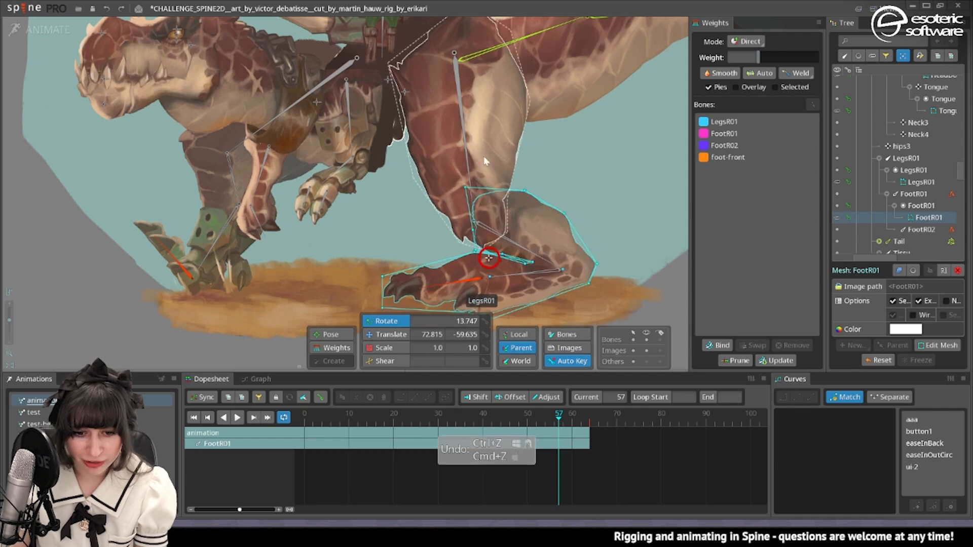
pyautogui.click(464, 141)
pyautogui.moveTo(617, 163); pyautogui.dragTo(579, 177)
pyautogui.scroll(-1, 543, 261)
pyautogui.click(411, 246)
pyautogui.press('t')
pyautogui.moveTo(500, 158); pyautogui.dragTo(491, 272)
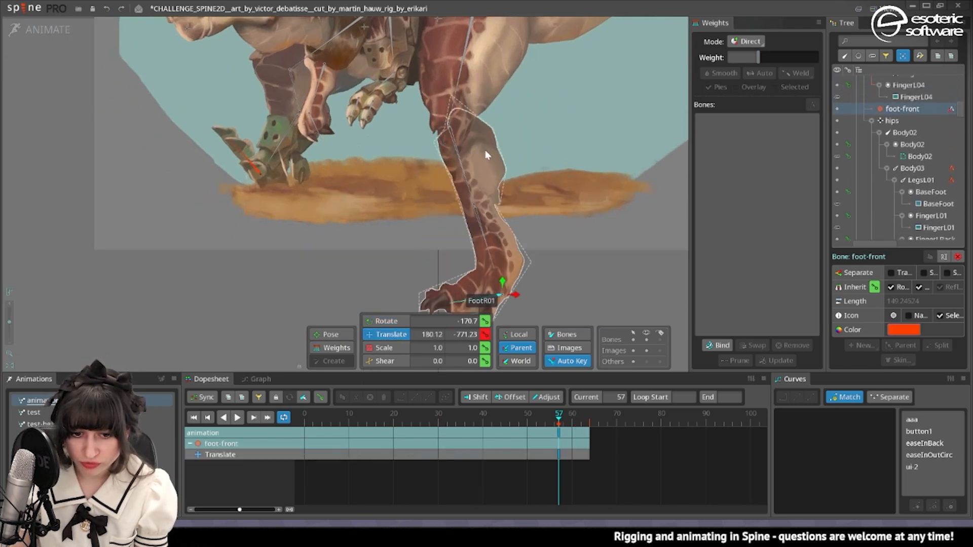
pyautogui.scroll(2, 530, 208)
pyautogui.scroll(-1, 530, 203)
pyautogui.moveTo(530, 204); pyautogui.dragTo(470, 188)
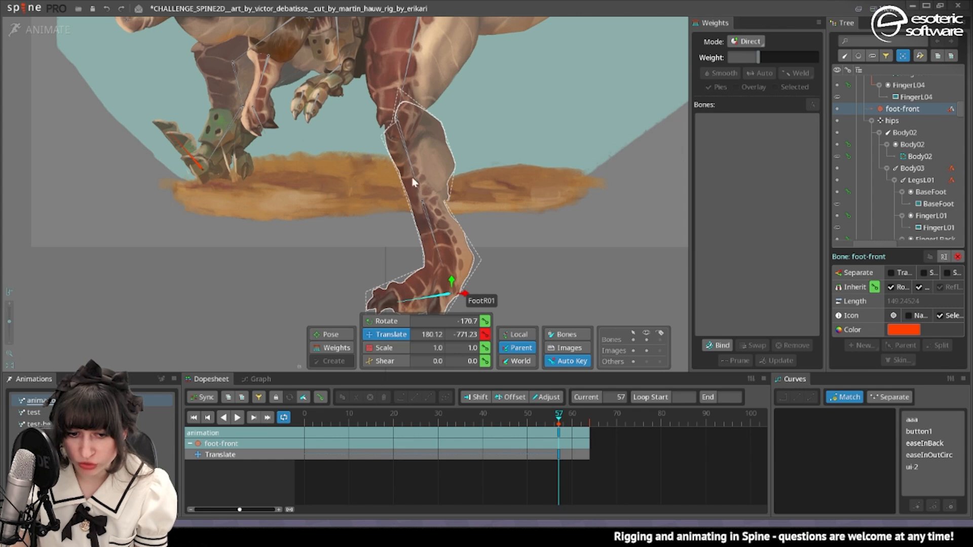
pyautogui.moveTo(447, 308); pyautogui.dragTo(498, 174)
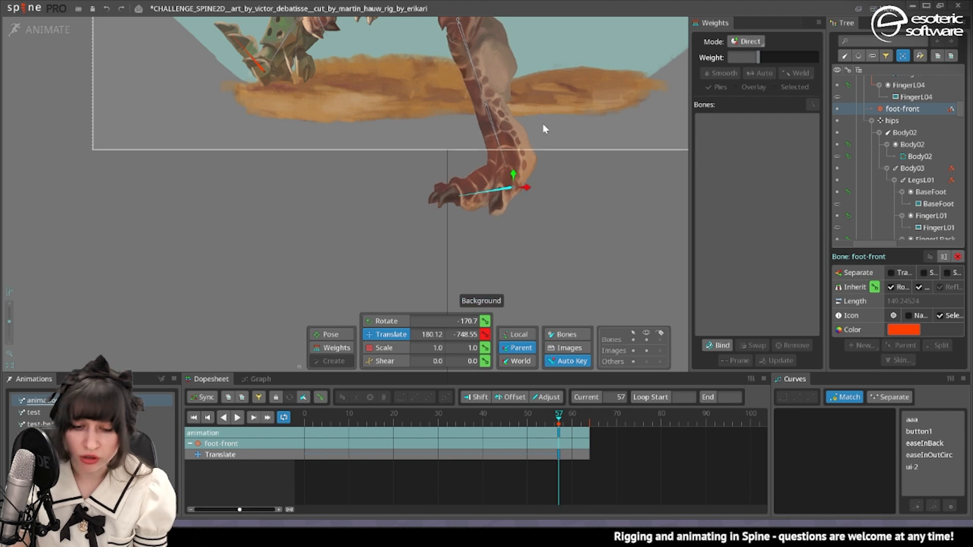
# Select the FootR01 mesh to examine the stretched leg, scrub back to frame 27 and clear the selection.
pyautogui.moveTo(583, 86); pyautogui.dragTo(592, 162)
pyautogui.click(495, 110)
pyautogui.scroll(3, 495, 105)
pyautogui.moveTo(504, 95); pyautogui.dragTo(503, 152)
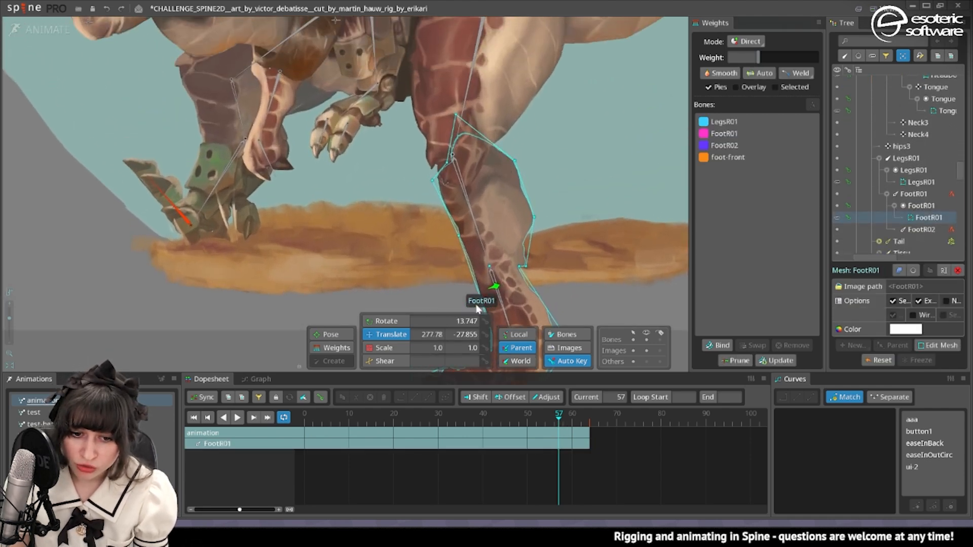
pyautogui.moveTo(537, 420); pyautogui.dragTo(424, 438)
pyautogui.press('space')
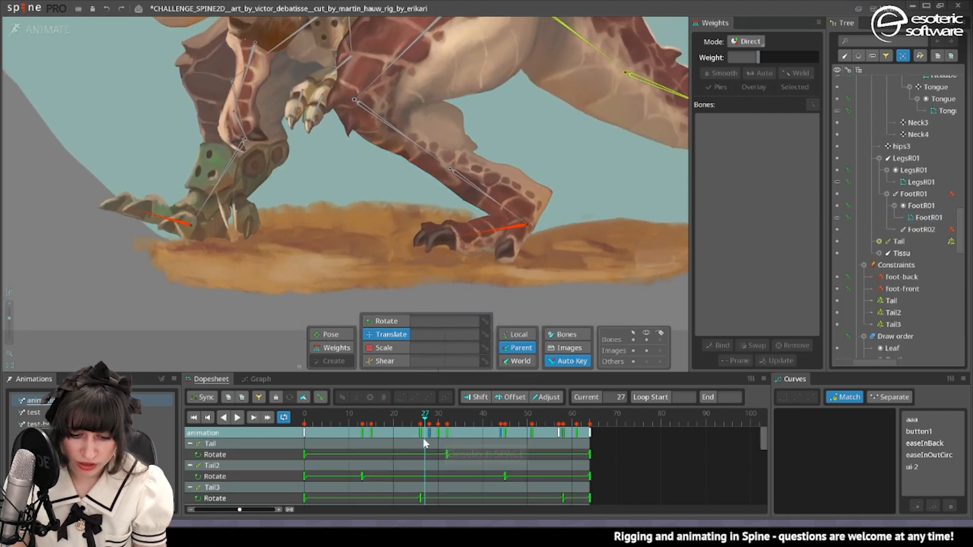
# Select the foot-front, FootR02, FootR01 and LegsR01 bones and check the leg's keyed poses along the timeline.
pyautogui.click(498, 229)
pyautogui.keyDown('ctrl'); pyautogui.click(484, 193); pyautogui.keyUp('ctrl')
pyautogui.keyDown('ctrl'); pyautogui.click(419, 144); pyautogui.keyUp('ctrl')
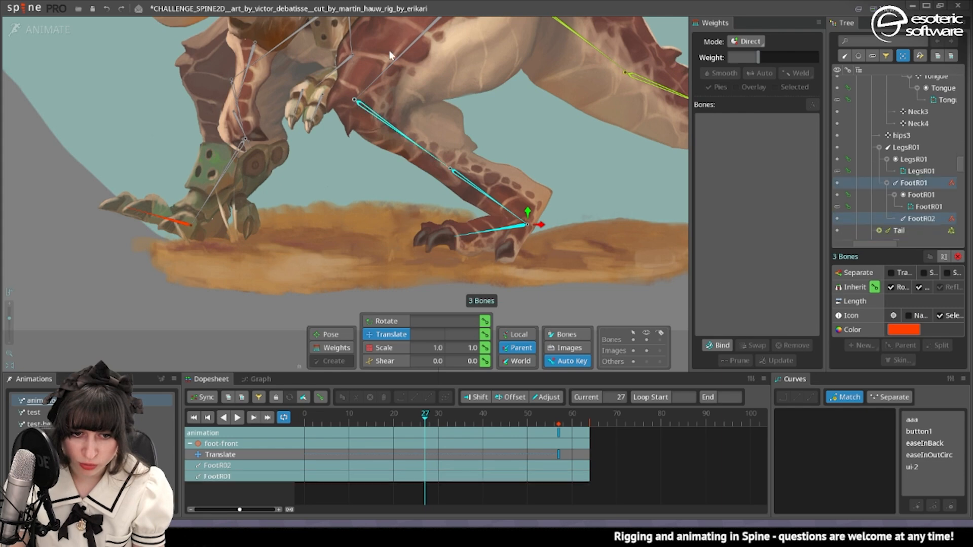
pyautogui.keyDown('ctrl'); pyautogui.click(393, 62); pyautogui.keyUp('ctrl')
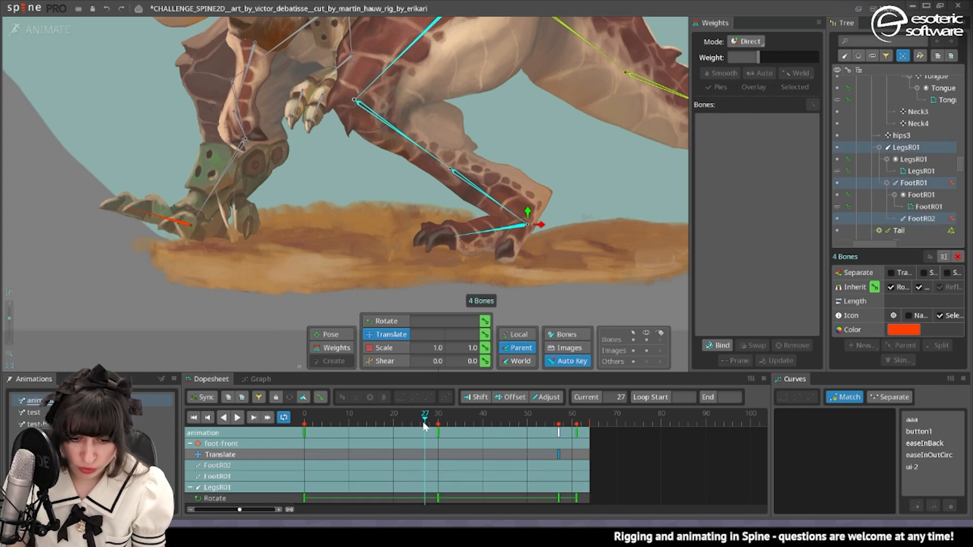
pyautogui.moveTo(426, 420); pyautogui.dragTo(440, 420)
pyautogui.click(321, 397)
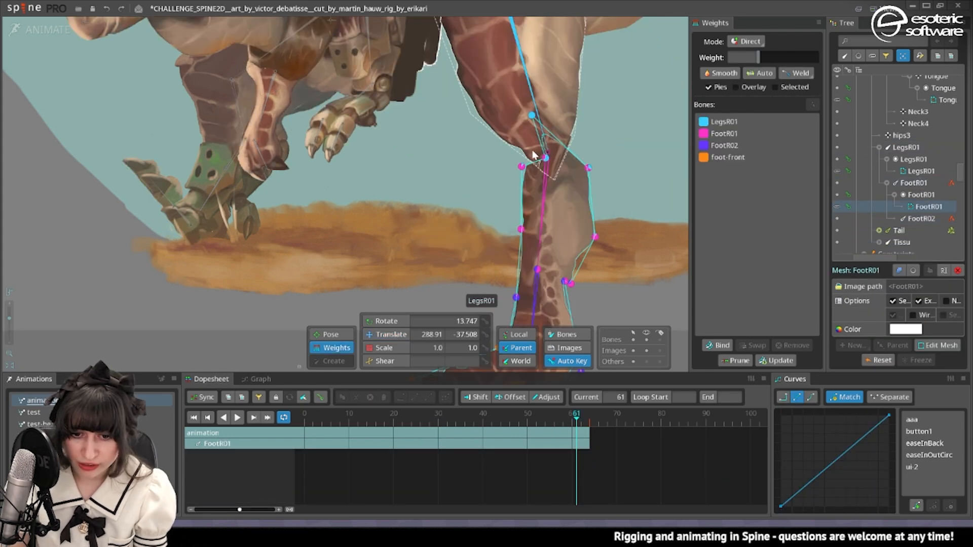
# Set the FootR01 weight to 81.7143 on the FootR01 mesh vertex at the front of the knee.
pyautogui.click(522, 168)
pyautogui.scroll(-6, 524, 179)
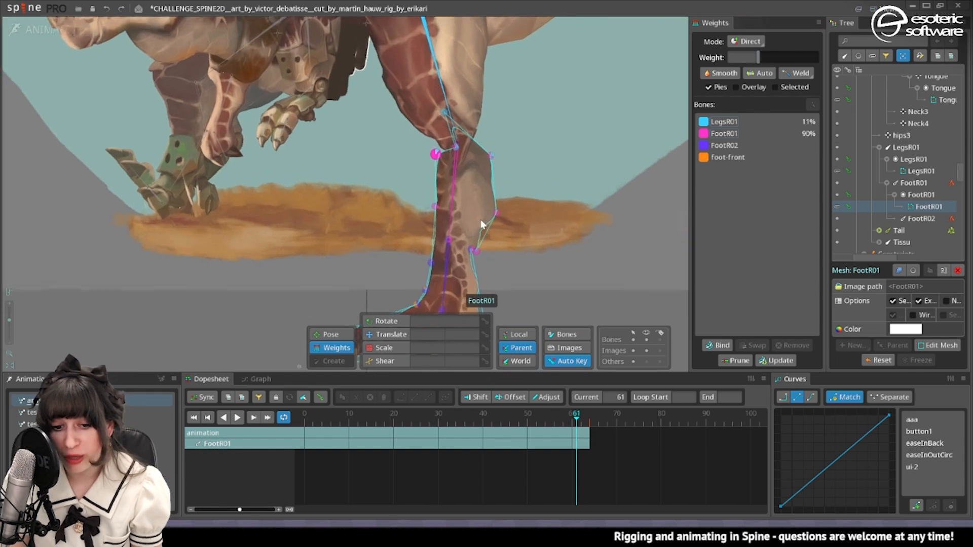
pyautogui.moveTo(443, 175); pyautogui.dragTo(467, 203)
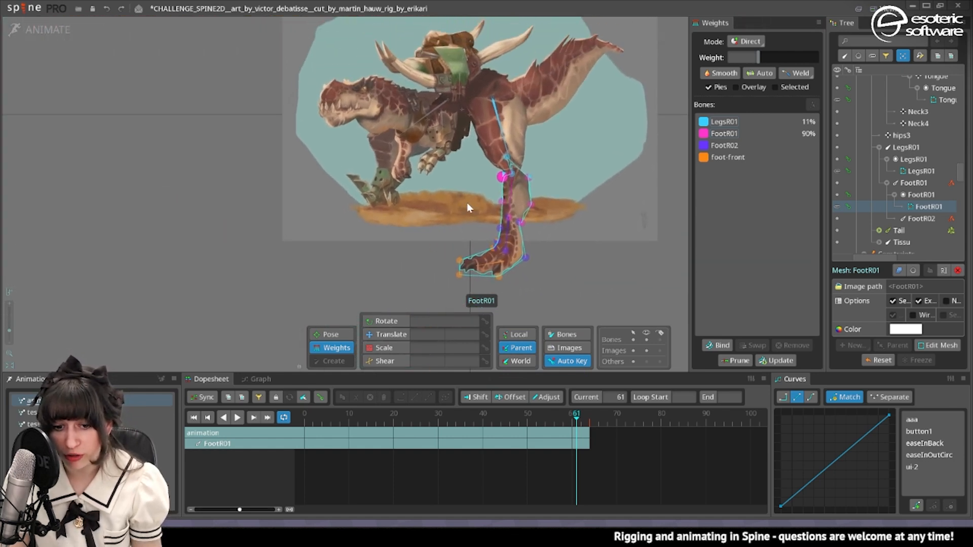
pyautogui.scroll(4, 528, 159)
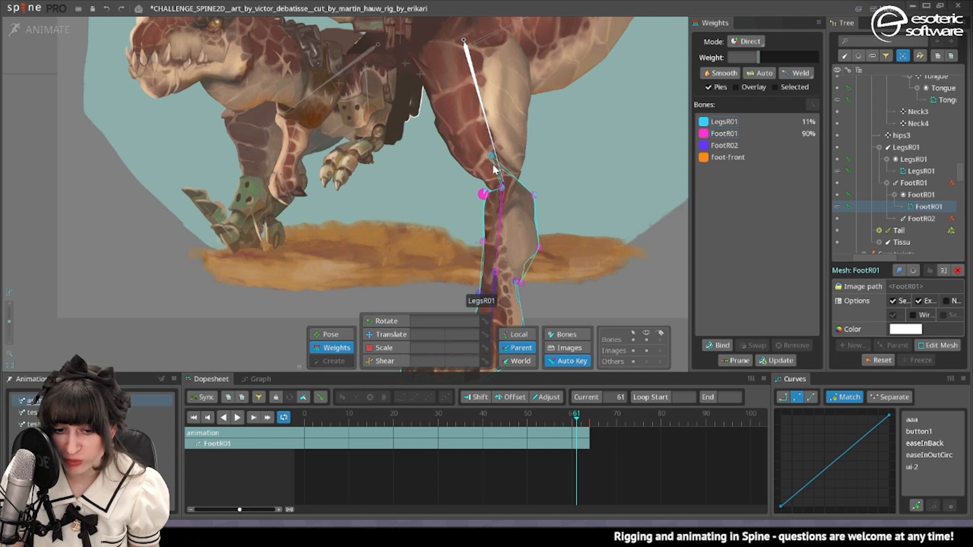
pyautogui.click(724, 124)
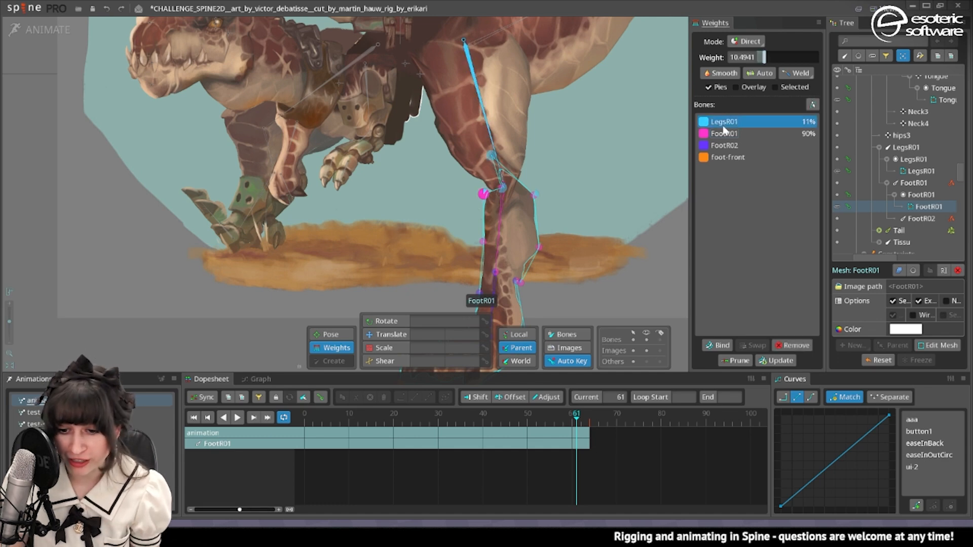
pyautogui.moveTo(470, 181); pyautogui.dragTo(497, 32)
pyautogui.click(730, 134)
pyautogui.scroll(3, 490, 178)
pyautogui.click(485, 207)
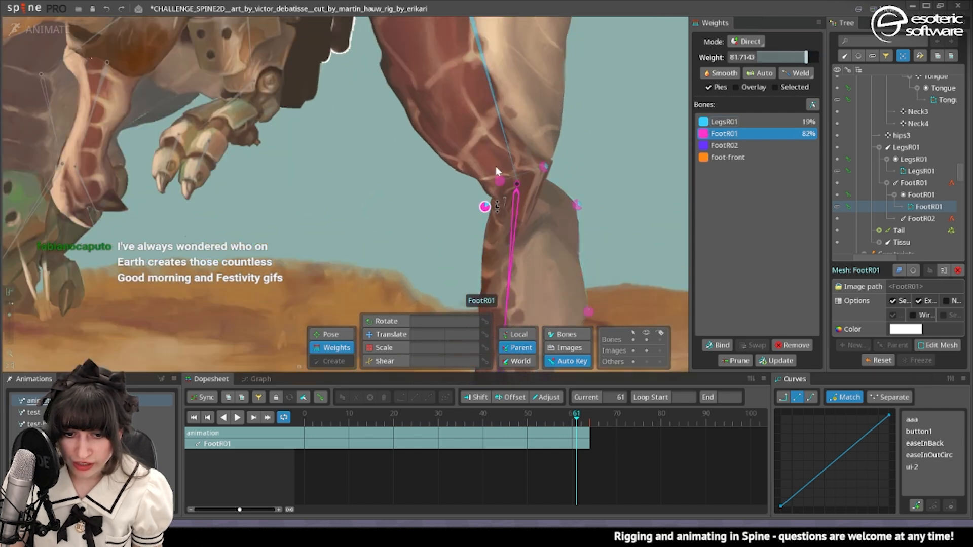
# Adjust the LegsR01 weights on the LegsR01 mesh's lower knee vertices, setting the vertex behind the knee to 76.
pyautogui.click(509, 131)
pyautogui.click(541, 119)
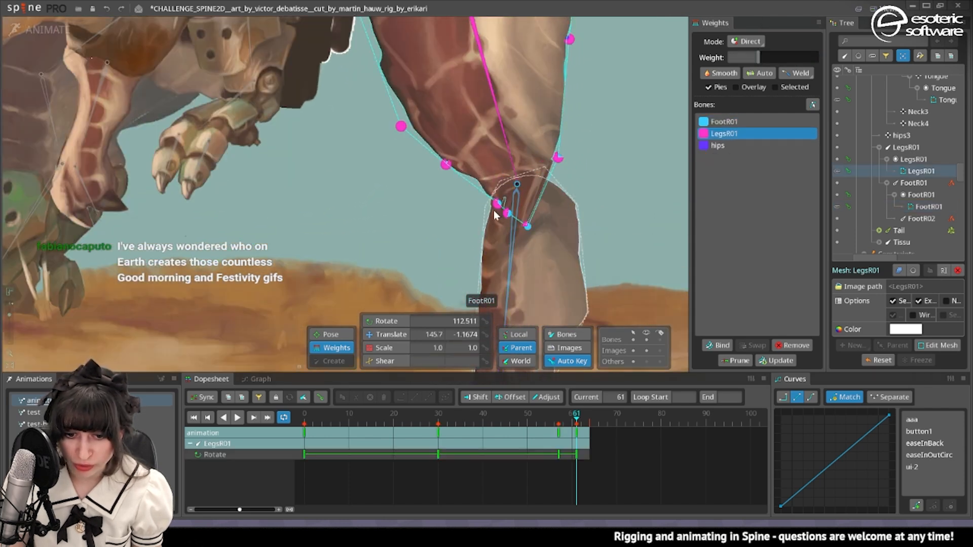
pyautogui.moveTo(508, 213); pyautogui.dragTo(548, 154)
pyautogui.moveTo(499, 205); pyautogui.dragTo(558, 185)
pyautogui.moveTo(560, 154)
pyautogui.mouseDown()
pyautogui.moveTo(561, 140)
pyautogui.moveTo(560, 156)
pyautogui.mouseUp()
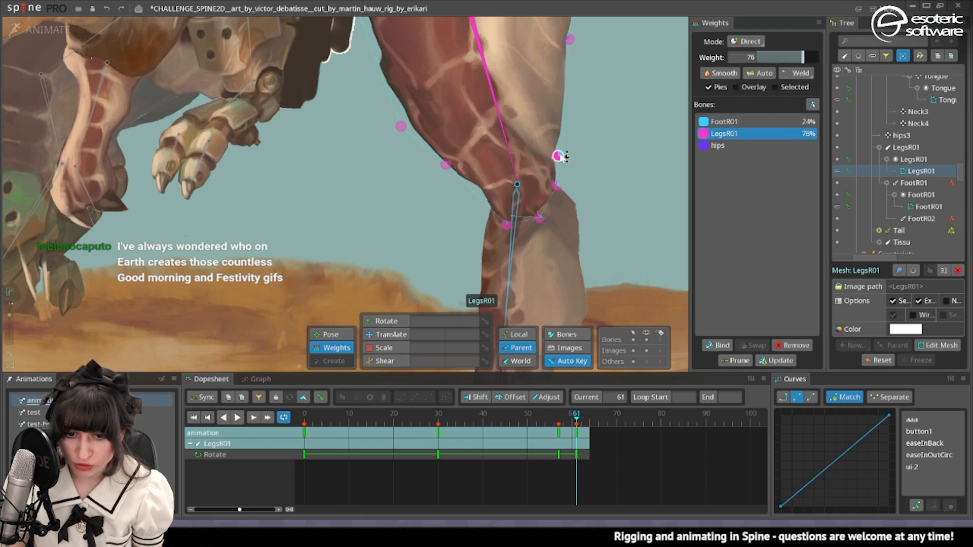
# Scrub to frame 59, clear the selection and examine how the thigh and lower leg overlap at the knee.
pyautogui.moveTo(552, 419); pyautogui.dragTo(568, 456)
pyautogui.press('space')
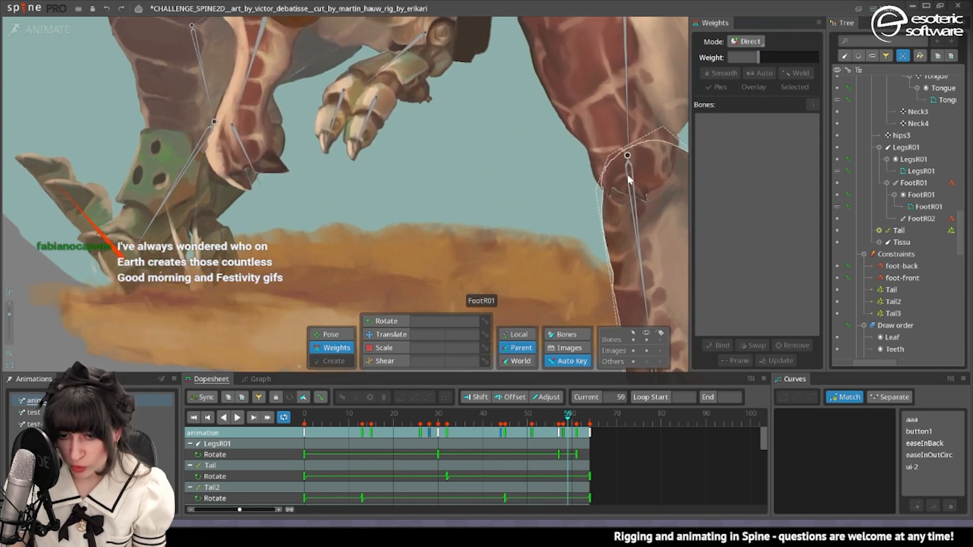
pyautogui.scroll(5, 629, 180)
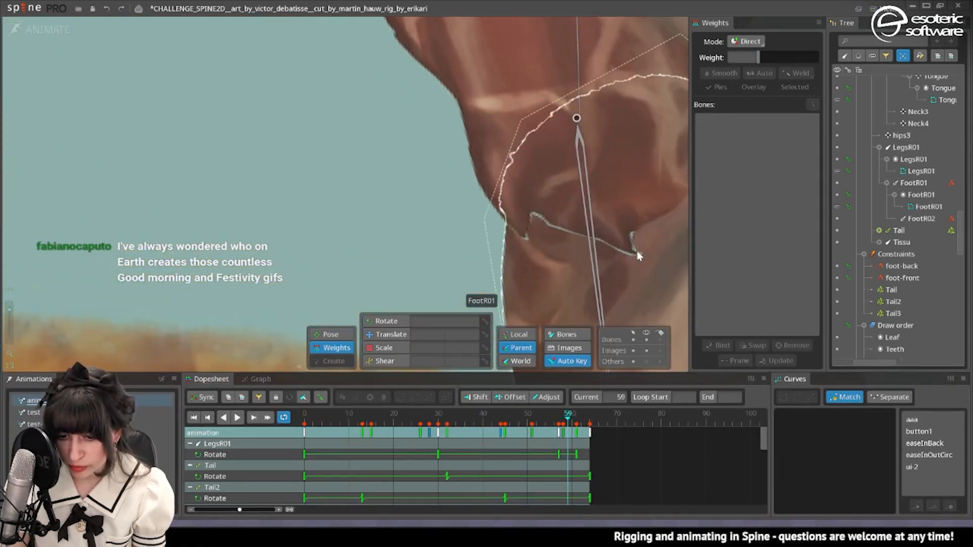
# Try translating the FootR01 bone at frame 59 to test a different knee pivot position.
pyautogui.scroll(-5, 630, 220)
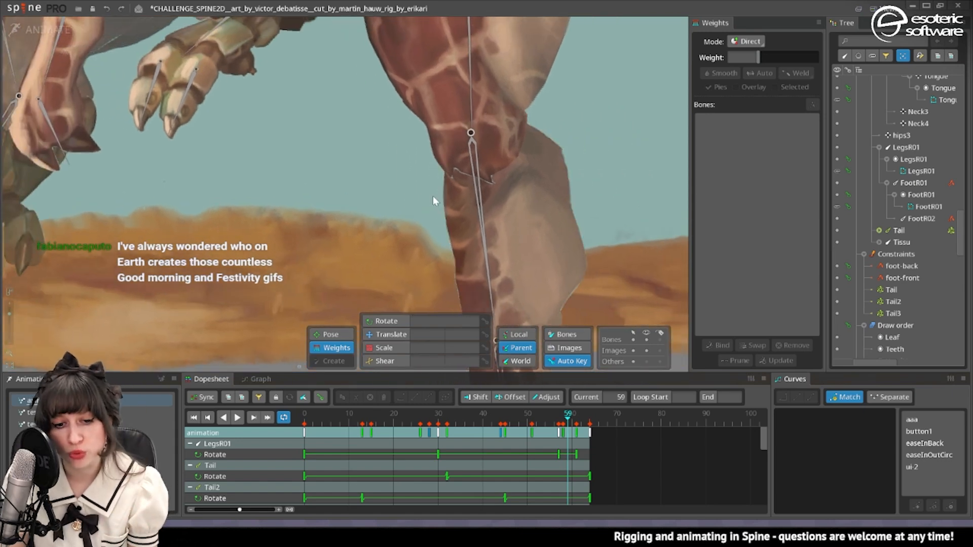
pyautogui.scroll(-4, 433, 195)
pyautogui.click(388, 335)
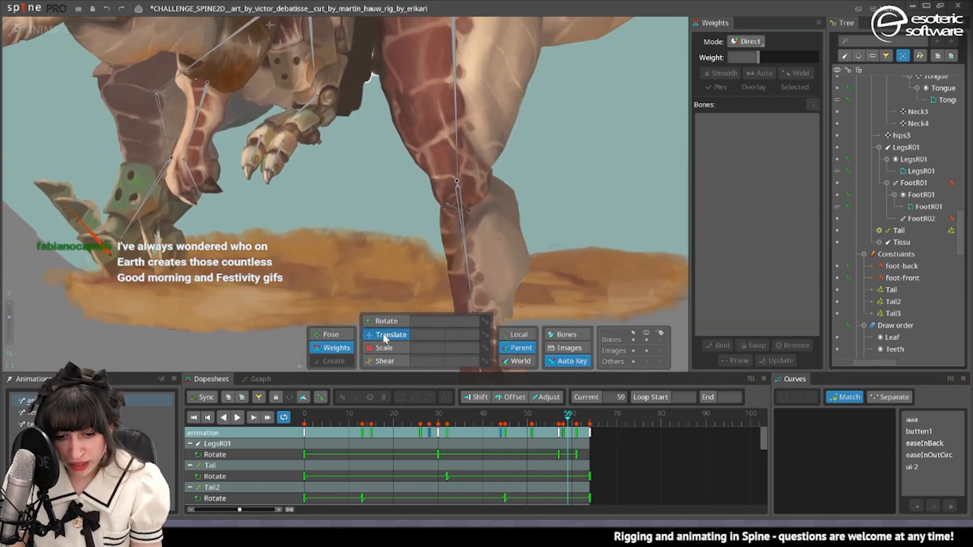
pyautogui.click(459, 177)
pyautogui.moveTo(459, 174); pyautogui.dragTo(522, 151)
pyautogui.moveTo(525, 194); pyautogui.dragTo(521, 186)
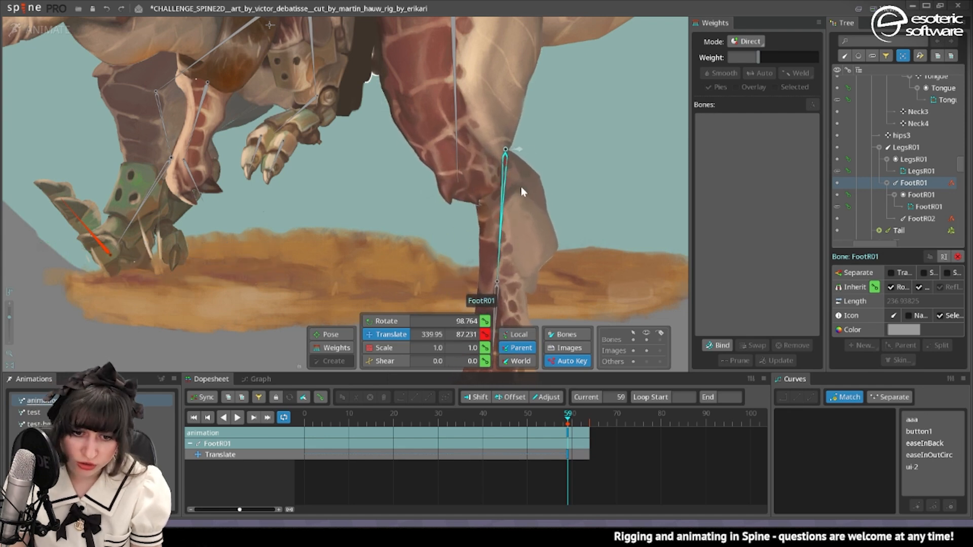
pyautogui.scroll(-2, 486, 183)
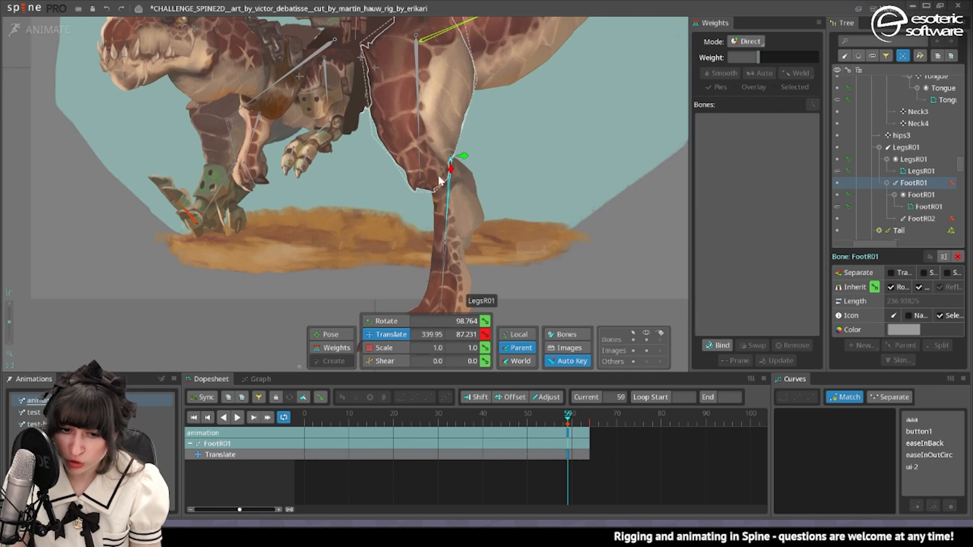
pyautogui.moveTo(457, 158)
pyautogui.mouseDown()
pyautogui.moveTo(437, 169)
pyautogui.moveTo(456, 160)
pyautogui.moveTo(453, 172)
pyautogui.mouseUp()
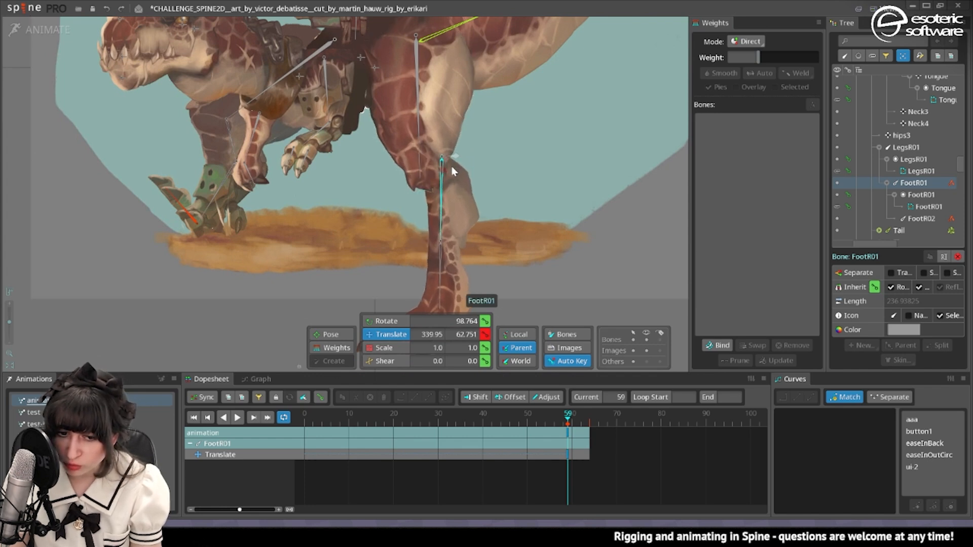
pyautogui.moveTo(463, 118); pyautogui.dragTo(575, 157)
# Switch to setup mode, select the FootR01 bone and enable Bones and Images compensation.
pyautogui.scroll(-3, 578, 178)
pyautogui.press('f')
pyautogui.press('f')
pyautogui.press('f')
pyautogui.press('f')
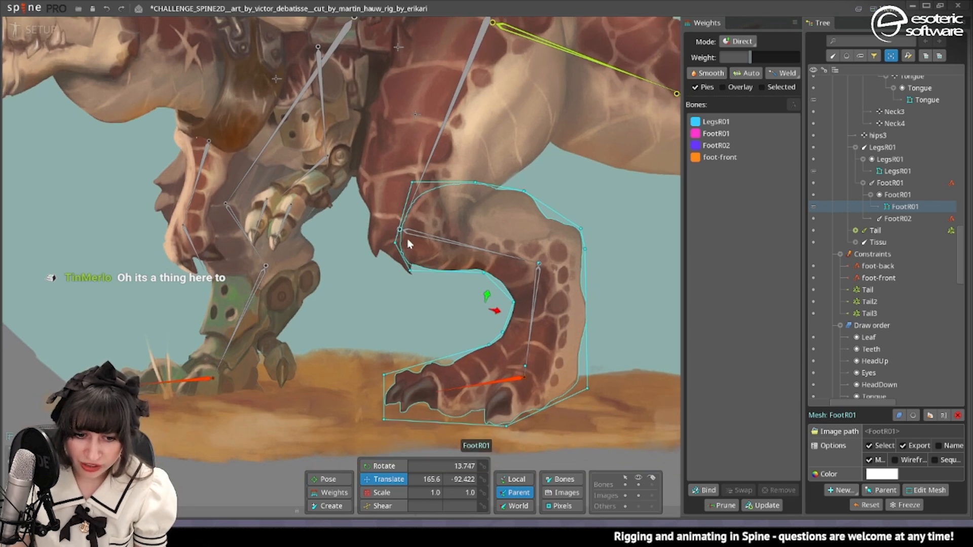
pyautogui.click(410, 242)
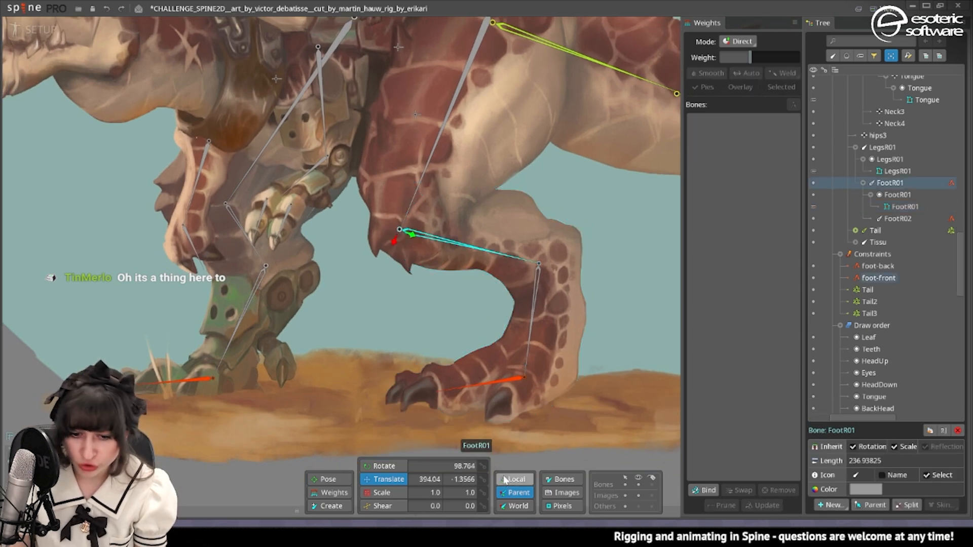
pyautogui.moveTo(485, 285); pyautogui.dragTo(466, 330)
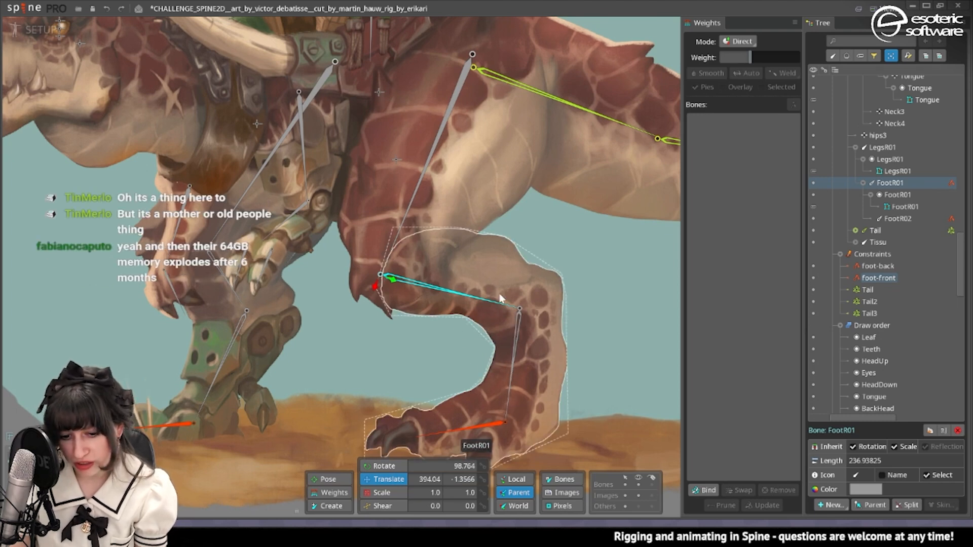
pyautogui.click(565, 479)
pyautogui.click(564, 492)
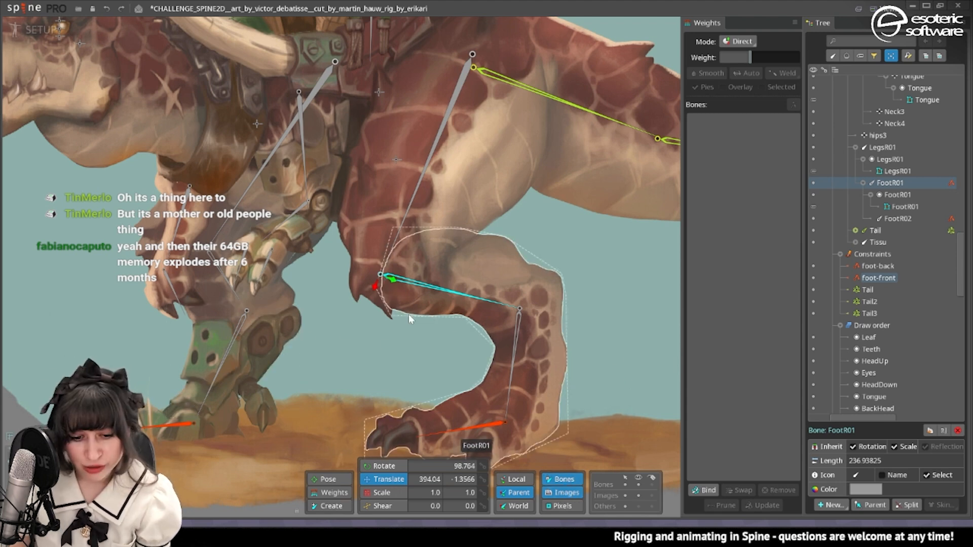
# Undo the attempted FootR01 bone move and delete the foot-front IK constraint.
pyautogui.moveTo(410, 318); pyautogui.dragTo(440, 249)
pyautogui.hotkey('ctrl', 'z')
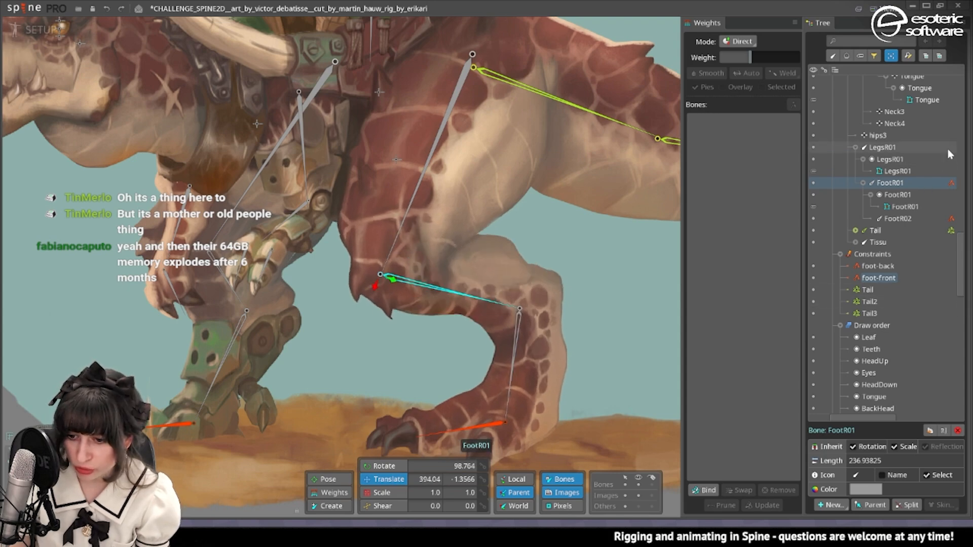
pyautogui.click(952, 278)
pyautogui.click(957, 402)
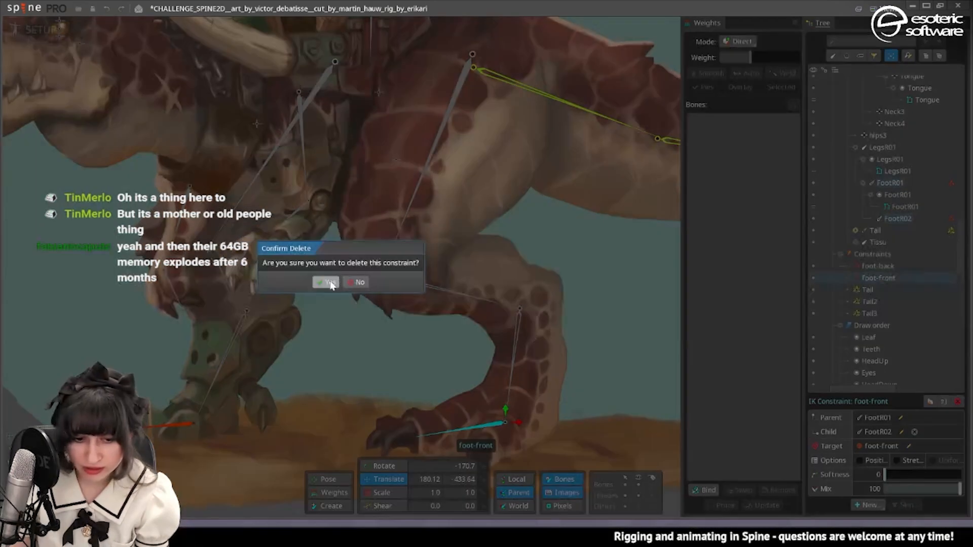
pyautogui.click(326, 280)
# Move the FootR01 bone's origin deeper into the knee, to 375.78, 45.043, and rotate it to 95.683 toward the FootR02 joint.
pyautogui.moveTo(404, 244); pyautogui.dragTo(421, 277)
pyautogui.click(374, 466)
pyautogui.moveTo(641, 317); pyautogui.dragTo(646, 320)
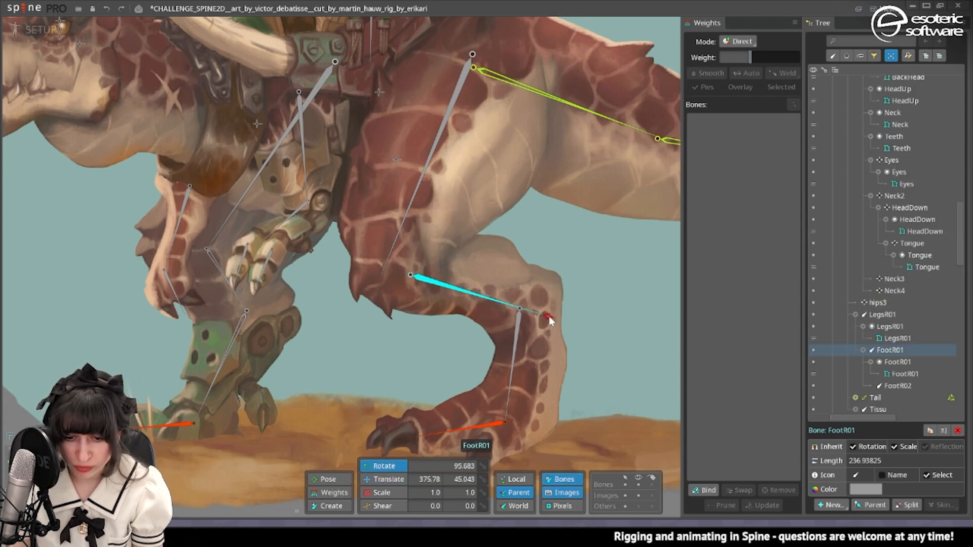
# Rotate the LegsR01 bone to -105.55 and shorten it to about 378.47 so its tip meets the FootR01 joint.
pyautogui.click(413, 202)
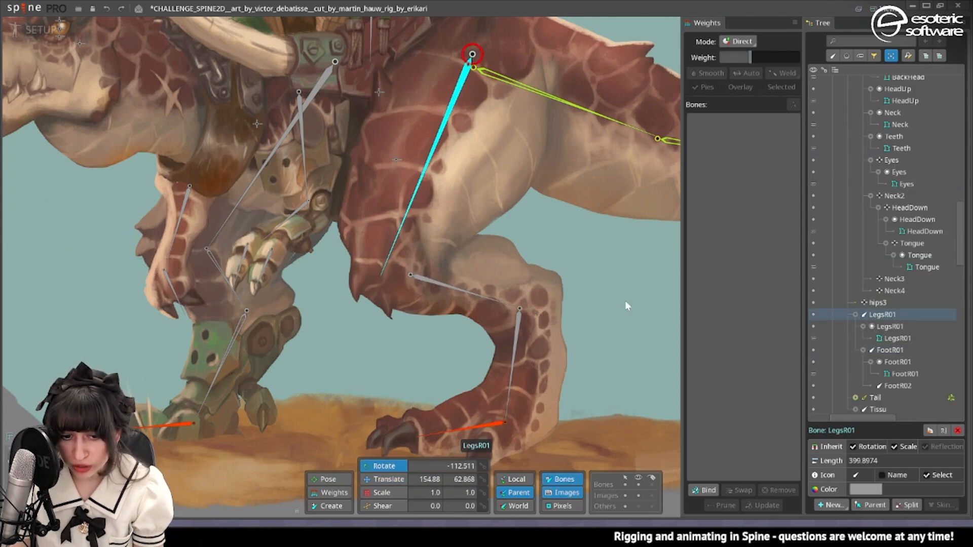
pyautogui.moveTo(625, 301); pyautogui.dragTo(667, 296)
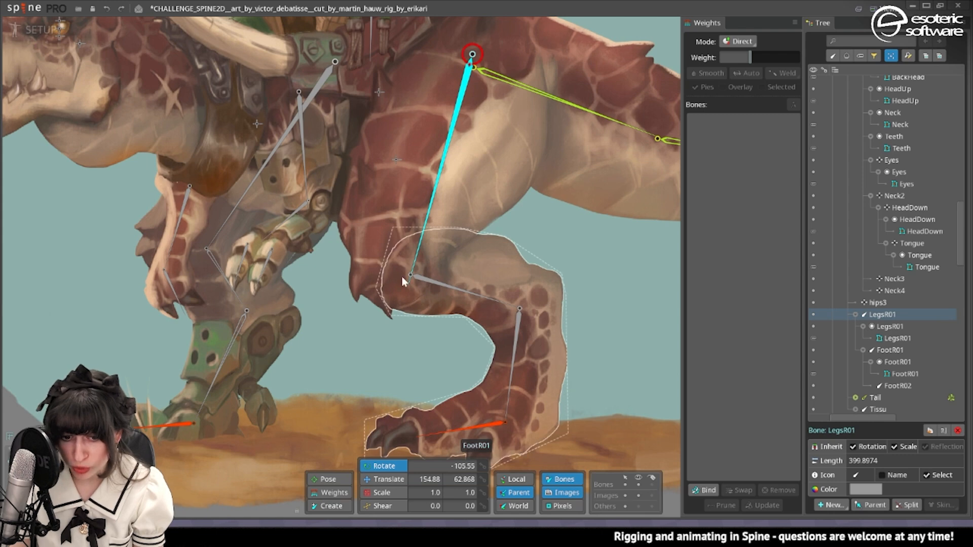
pyautogui.moveTo(410, 284); pyautogui.dragTo(414, 275)
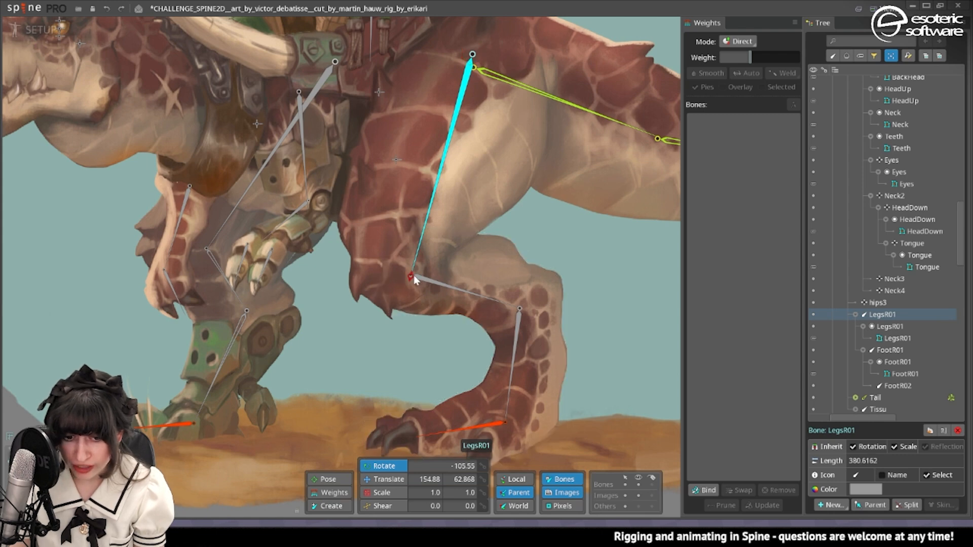
# Try reducing the LegsR01 weight to 0 on the LegsR01 mesh vertex behind the knee, and undo it.
pyautogui.click(482, 199)
pyautogui.scroll(-3, 482, 199)
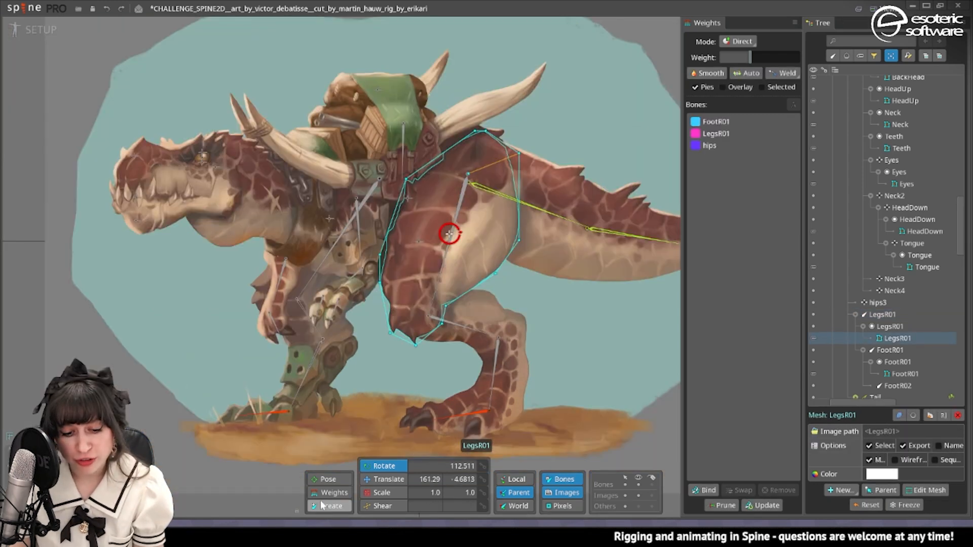
pyautogui.click(331, 493)
pyautogui.click(443, 309)
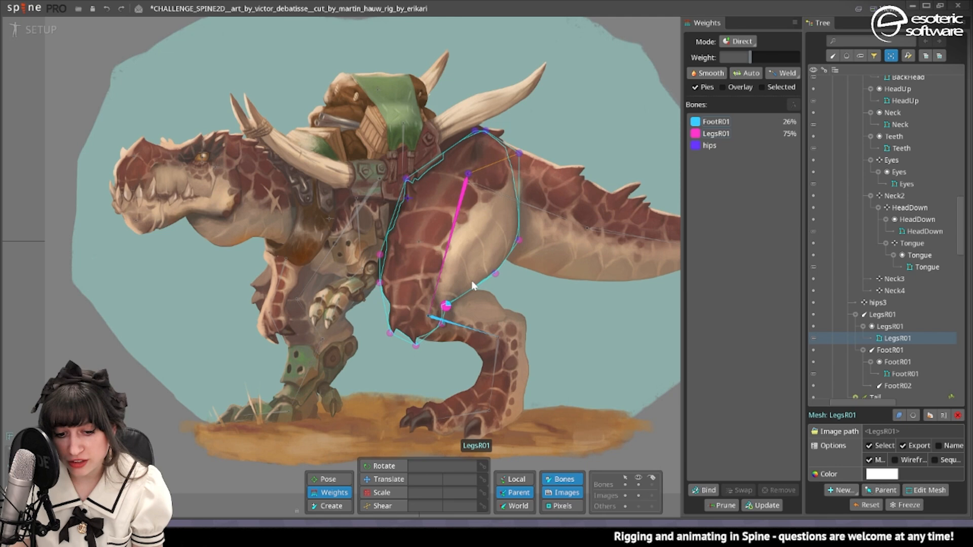
pyautogui.click(745, 134)
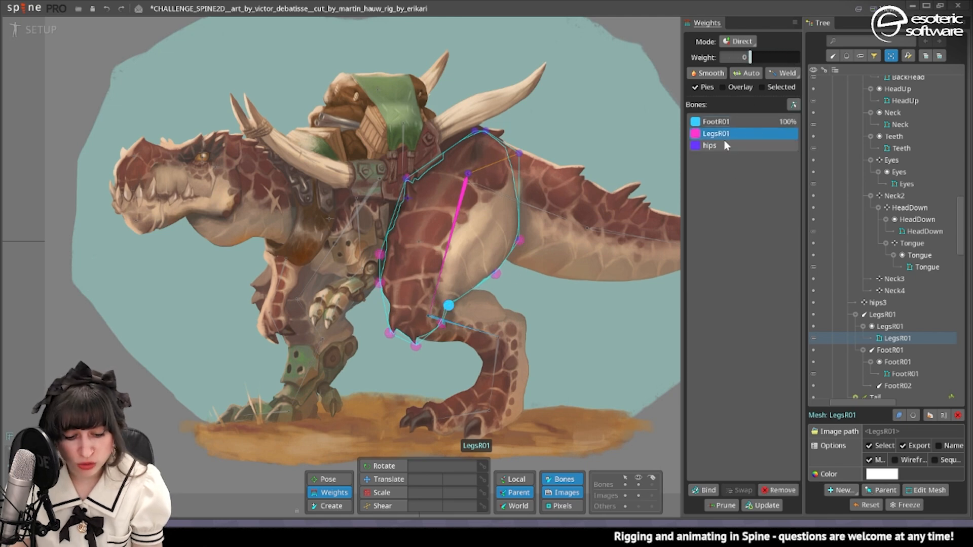
pyautogui.hotkey('ctrl', 'z')
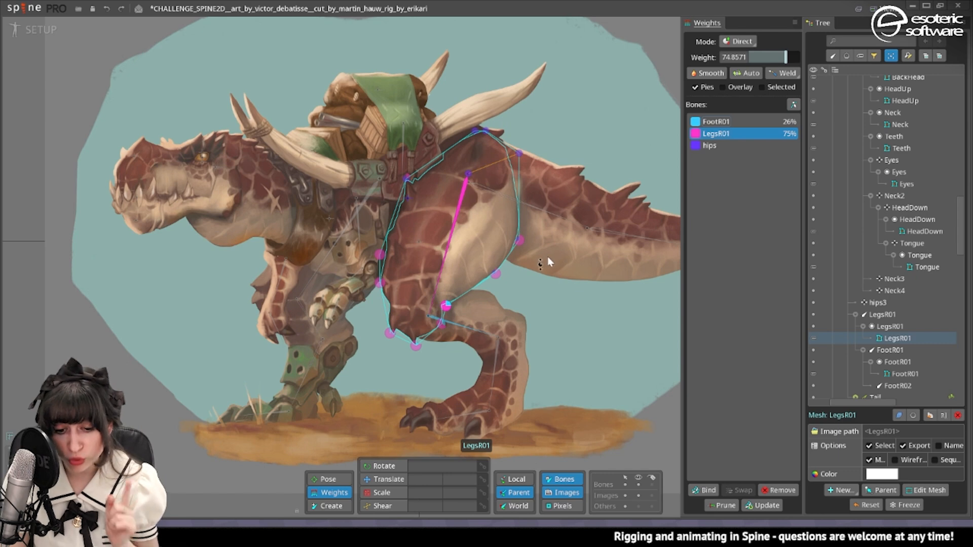
# Inspect the bone weights on the FootR01, Tail and Body02 meshes.
pyautogui.scroll(3, 453, 310)
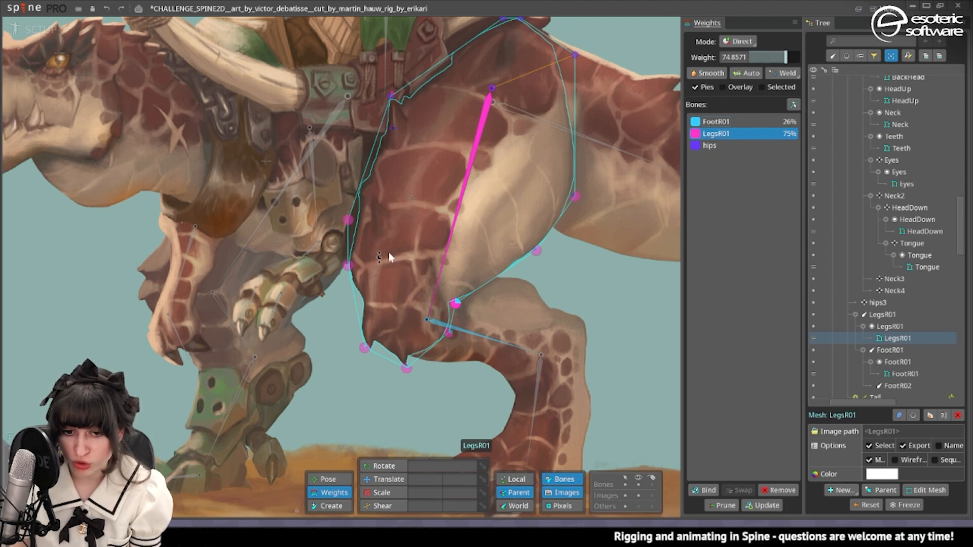
pyautogui.click(449, 284)
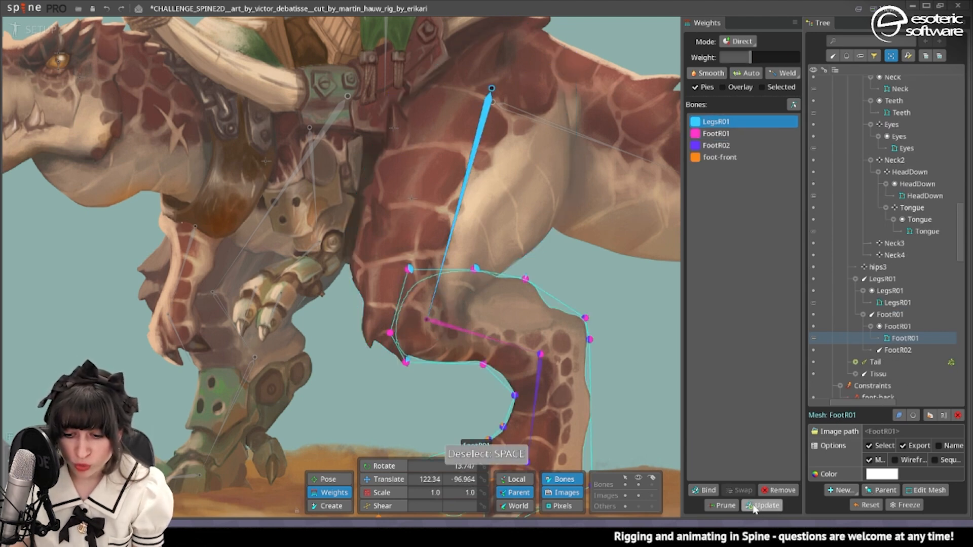
pyautogui.scroll(-4, 450, 209)
pyautogui.click(450, 208)
pyautogui.scroll(3, 415, 195)
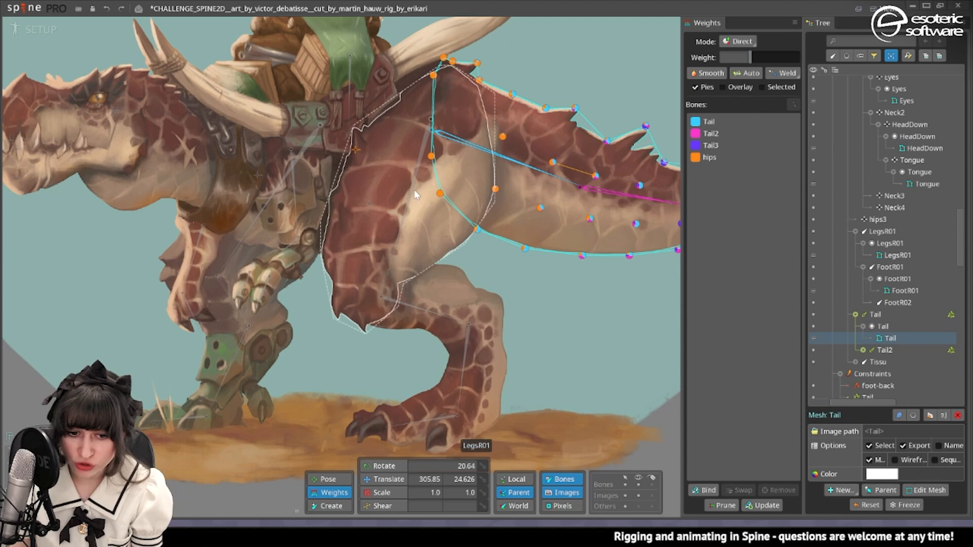
pyautogui.scroll(-3, 415, 189)
pyautogui.click(430, 202)
pyautogui.scroll(3, 431, 202)
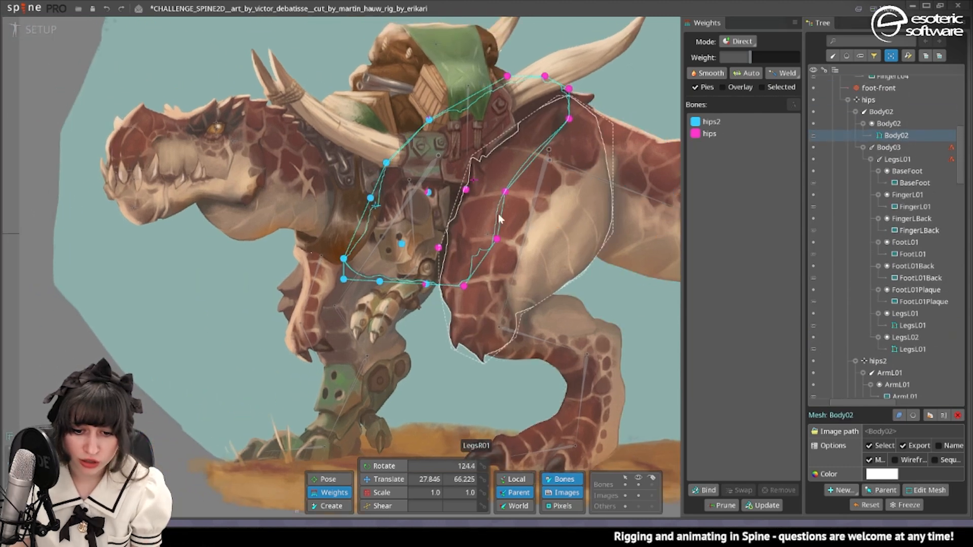
# Return to animate mode at frame 63, select the LegsR01 bone and rotate it to about -110.9.
pyautogui.click(40, 31)
pyautogui.scroll(-3, 568, 228)
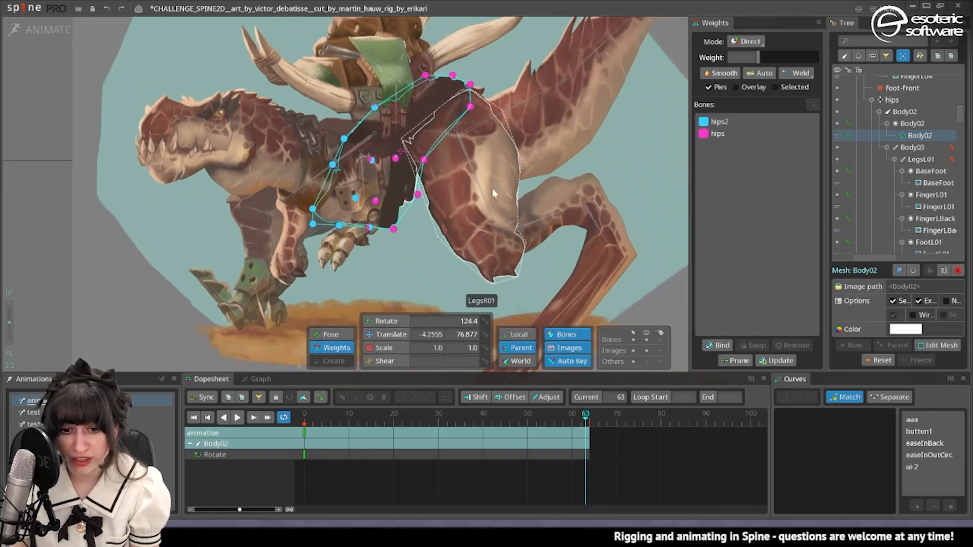
pyautogui.press('space')
pyautogui.click(474, 181)
pyautogui.click(477, 184)
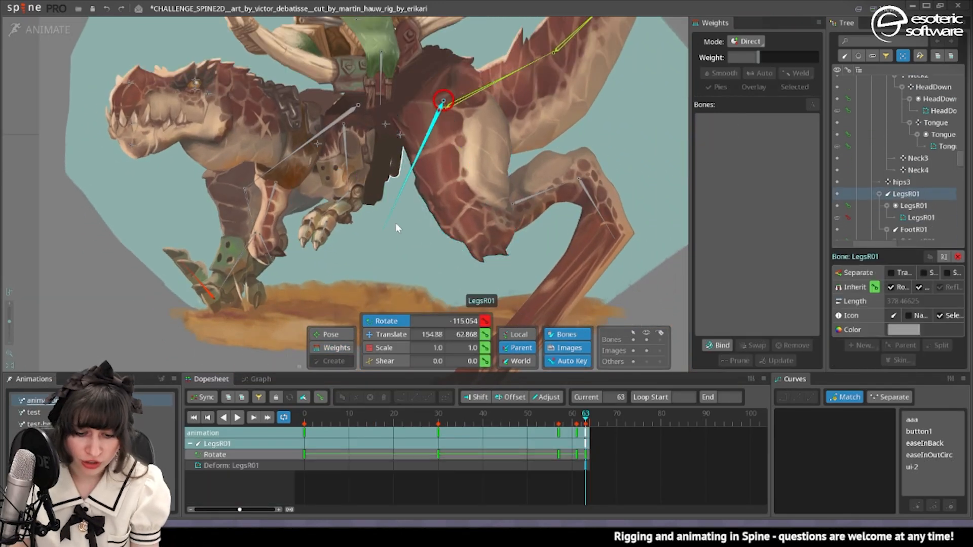
pyautogui.moveTo(398, 225); pyautogui.dragTo(381, 264)
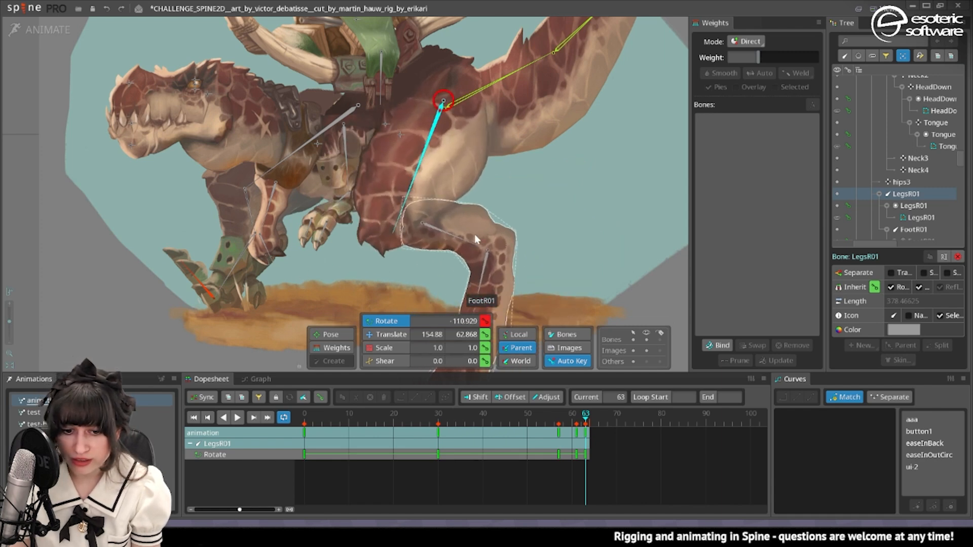
# Rotate the FootR01 bone to about 37.8 at frame 63 to straighten the knee.
pyautogui.click(463, 240)
pyautogui.moveTo(466, 233); pyautogui.dragTo(615, 125)
pyautogui.moveTo(624, 109); pyautogui.dragTo(590, 229)
pyautogui.scroll(-2, 610, 237)
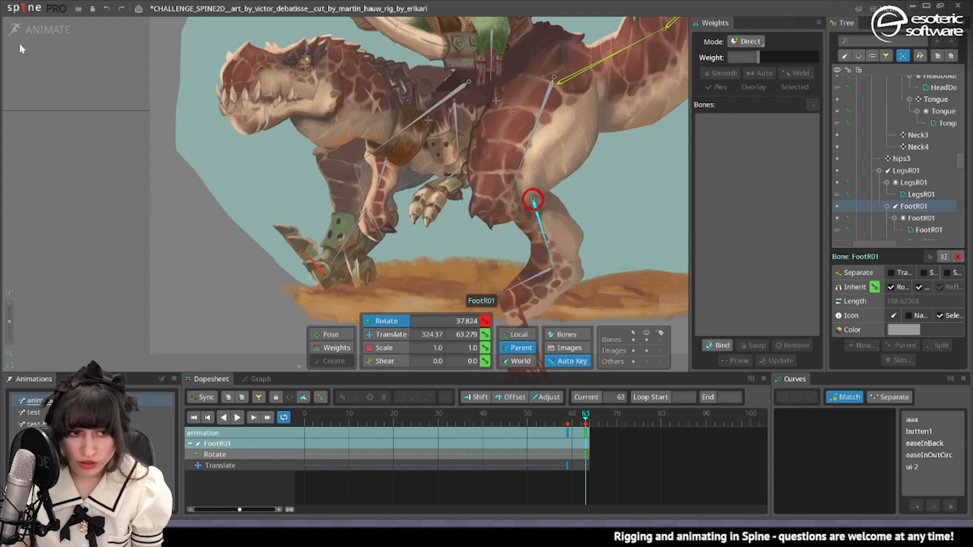
# Delete the FootR01 bone's translate key at frame 59 and rotate the bone to about -5.1 there.
pyautogui.click(568, 433)
pyautogui.press('Delete')
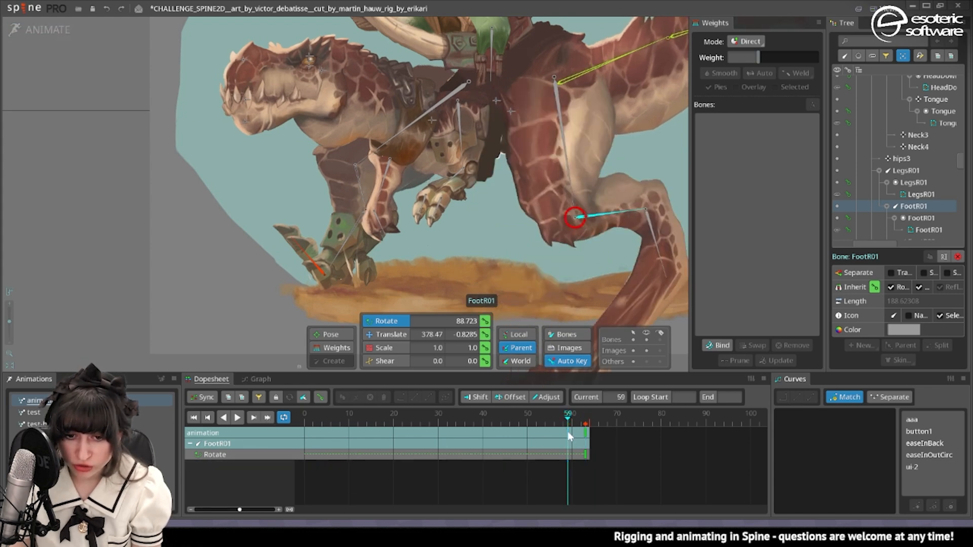
pyautogui.moveTo(550, 190); pyautogui.dragTo(484, 157)
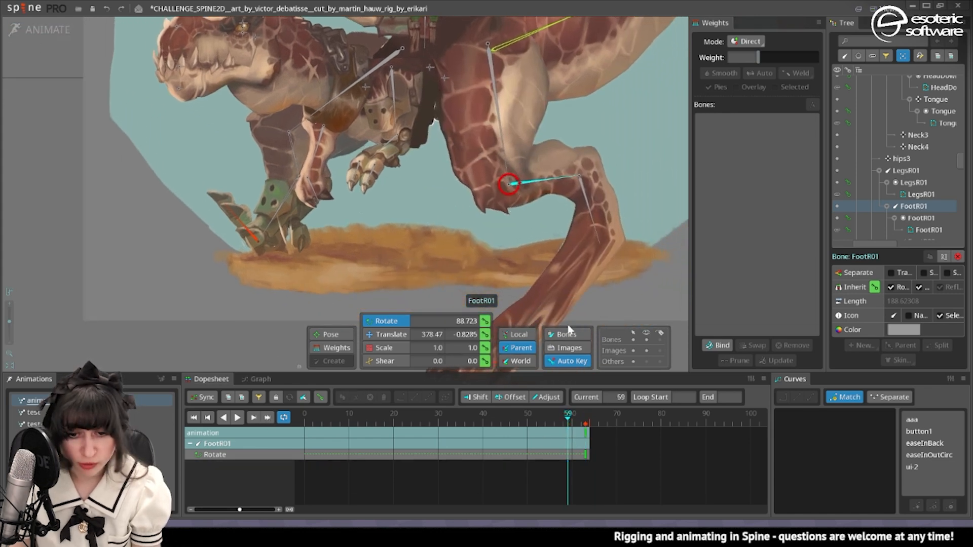
pyautogui.moveTo(598, 142); pyautogui.dragTo(585, 285)
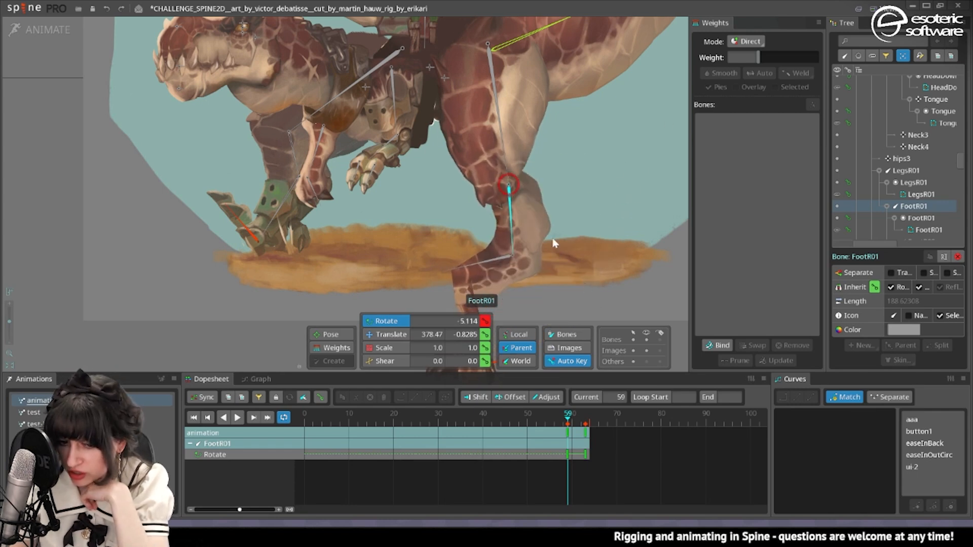
# Adjust the FootR01 weights on the LegsR01 mesh's lower vertices in front of, below and behind the knee.
pyautogui.click(510, 173)
pyautogui.click(332, 347)
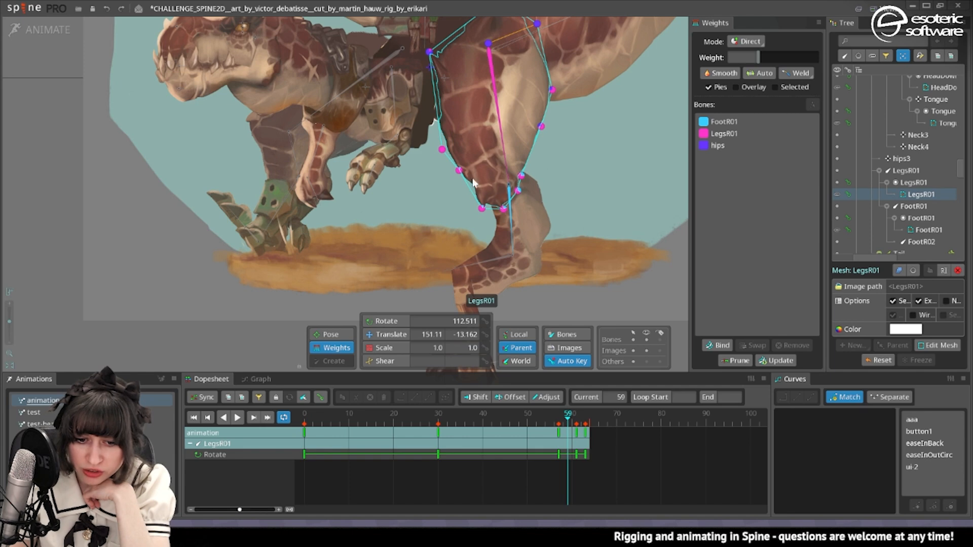
pyautogui.click(765, 126)
pyautogui.moveTo(456, 173); pyautogui.dragTo(435, 270)
pyautogui.moveTo(478, 211); pyautogui.dragTo(479, 300)
pyautogui.moveTo(521, 177); pyautogui.dragTo(608, 137)
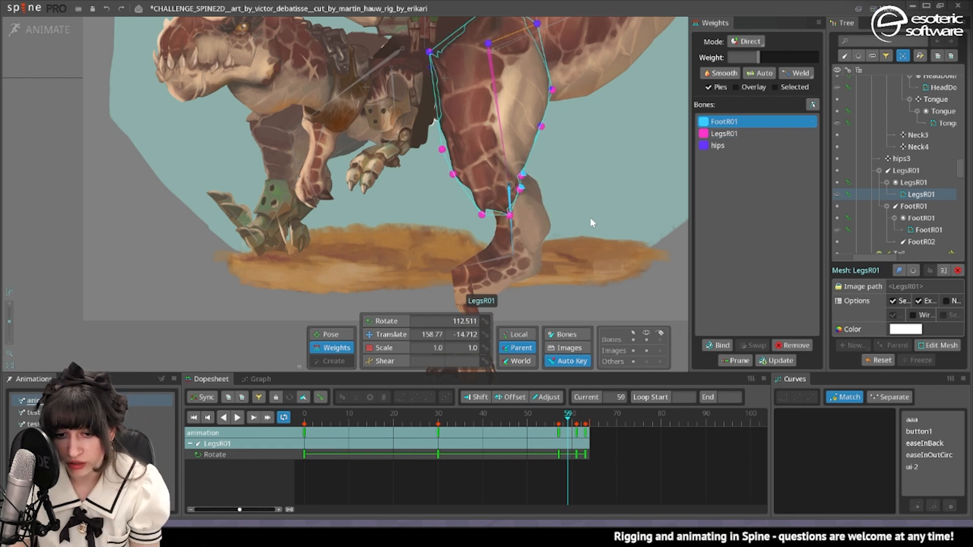
# Clear the selection and rotate the lower leg to test how the reweighted knee deforms.
pyautogui.press('space')
pyautogui.press('c')
pyautogui.moveTo(512, 233); pyautogui.dragTo(598, 215)
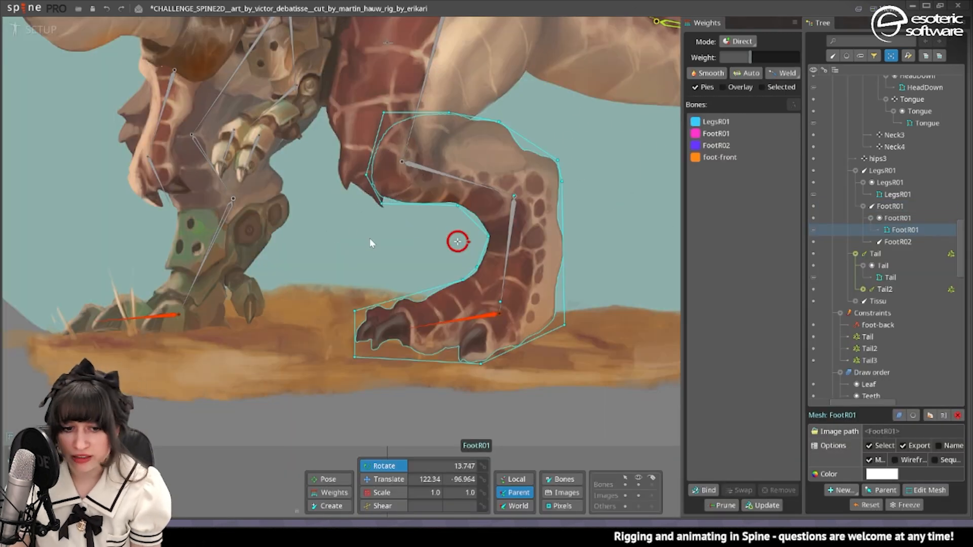
# Select the LegsR01 and FootR01 meshes together in setup mode and compare their overlapping outlines at the knee.
pyautogui.scroll(2, 371, 235)
pyautogui.keyDown('ctrl'); pyautogui.click(344, 130); pyautogui.keyUp('ctrl')
pyautogui.moveTo(417, 145); pyautogui.dragTo(490, 254)
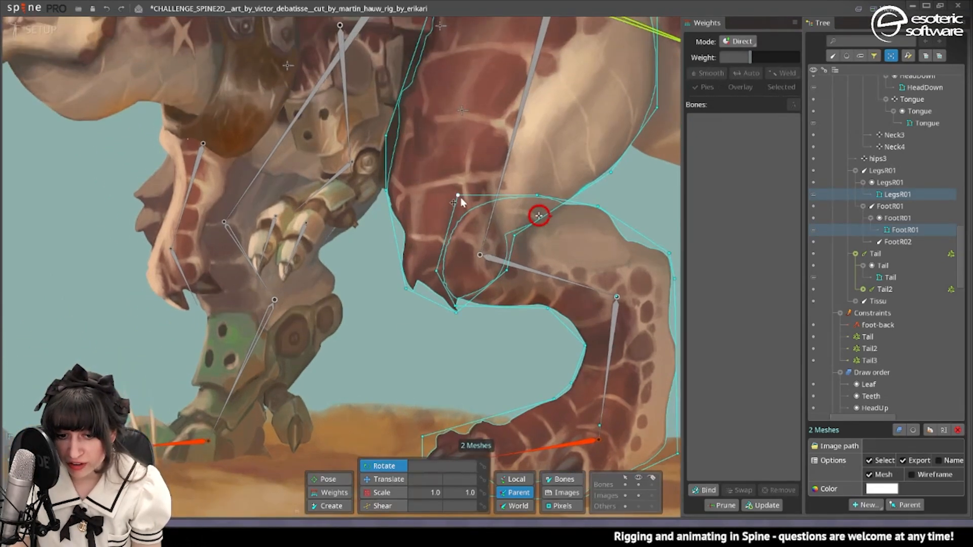
pyautogui.scroll(3, 456, 289)
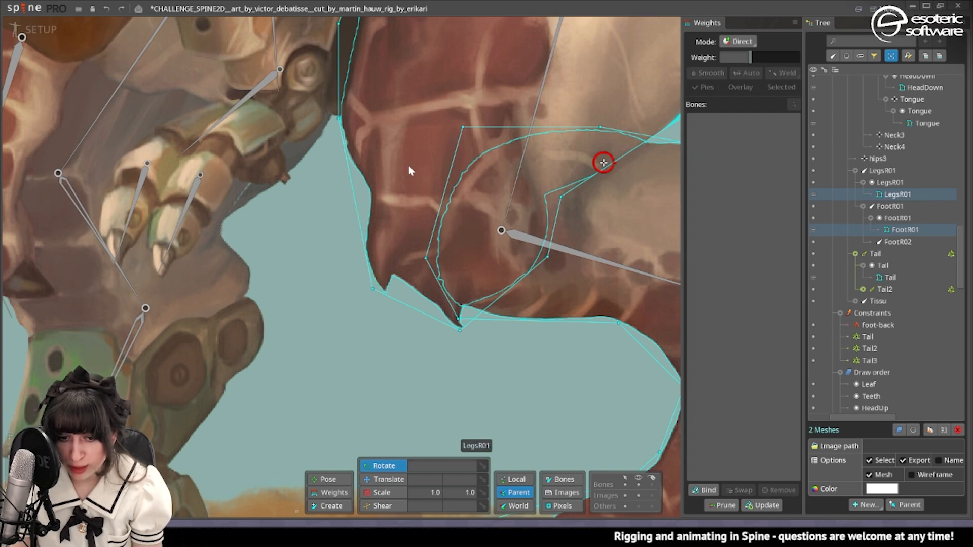
# Compare the overlapping LegsR01 and FootR01 mesh outlines at the knee between the setup pose and the animation pose.
pyautogui.scroll(-3, 478, 183)
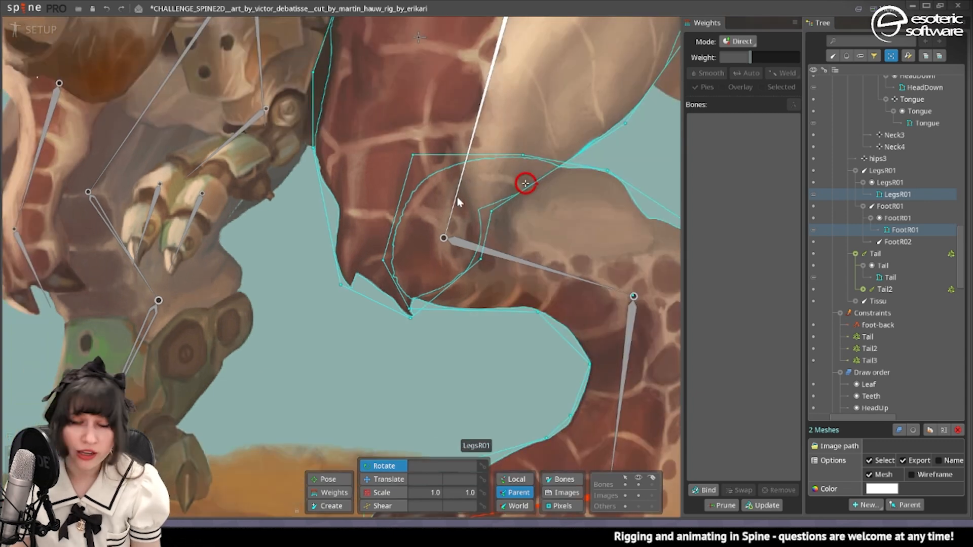
pyautogui.scroll(3, 454, 187)
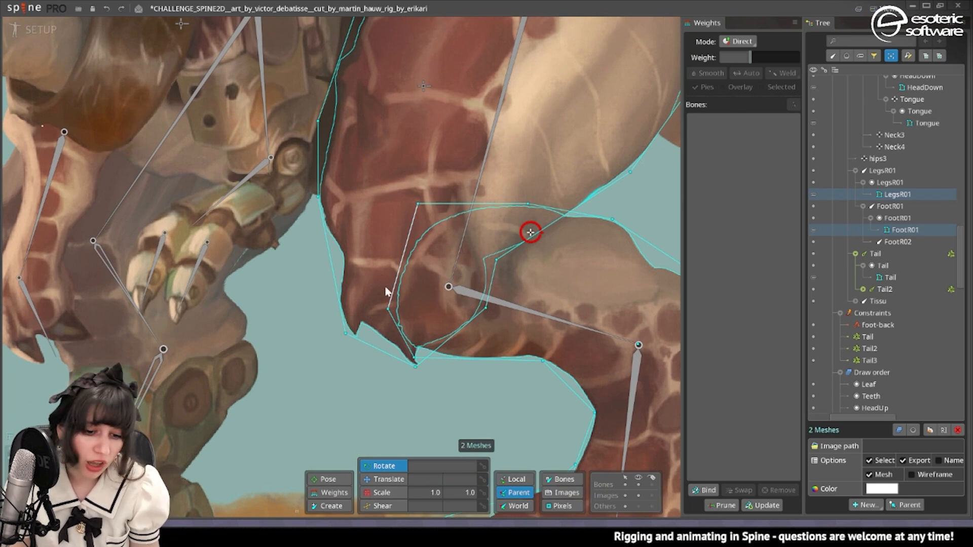
pyautogui.scroll(-4, 397, 307)
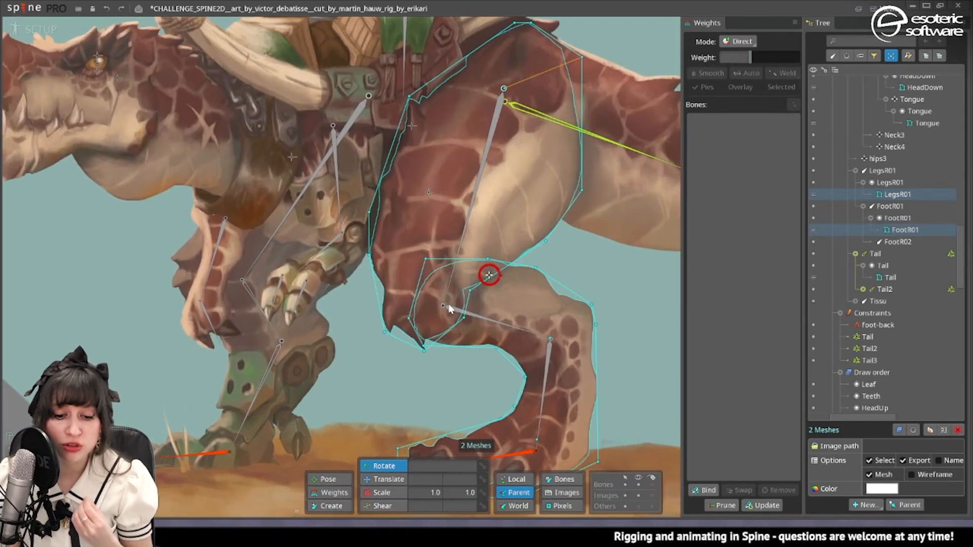
pyautogui.click(39, 29)
pyautogui.scroll(3, 540, 288)
pyautogui.moveTo(540, 288); pyautogui.dragTo(519, 162)
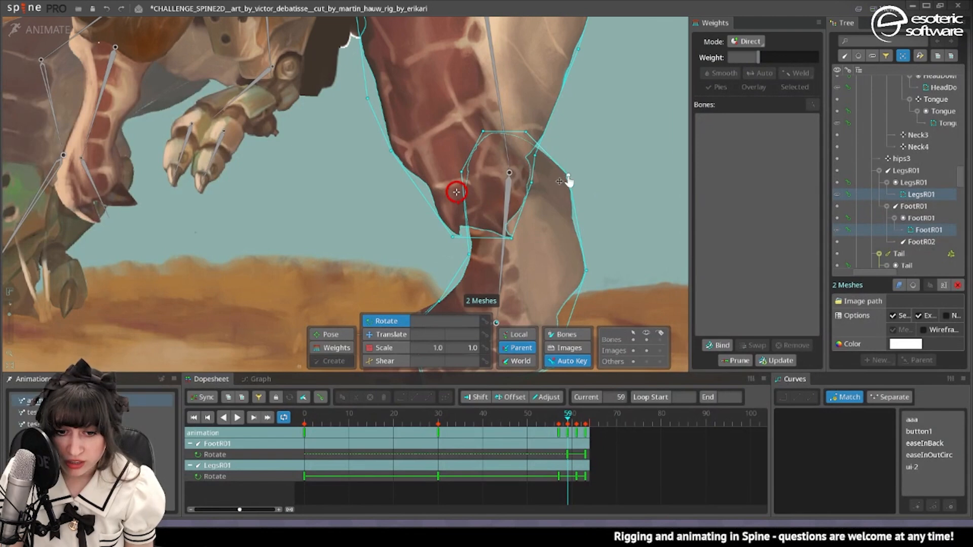
pyautogui.click(39, 29)
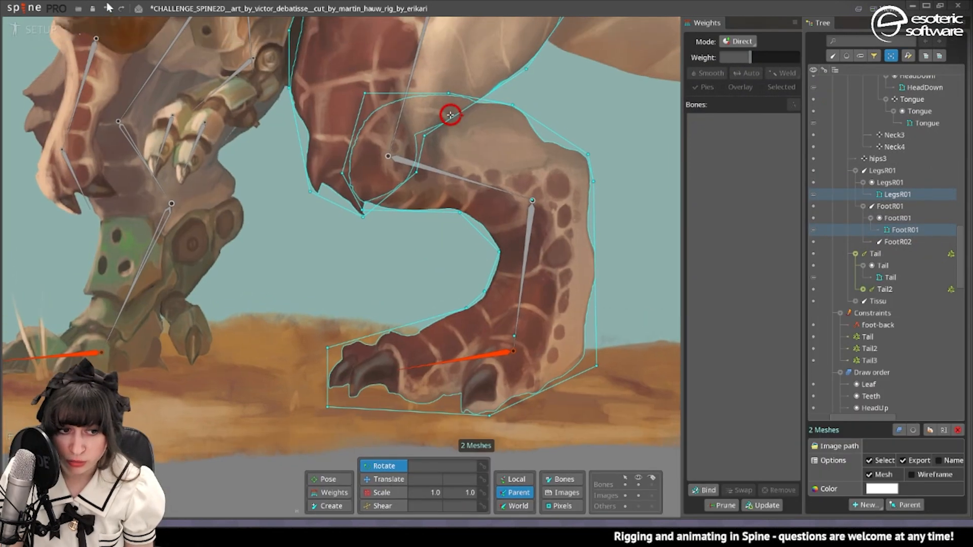
pyautogui.click(49, 31)
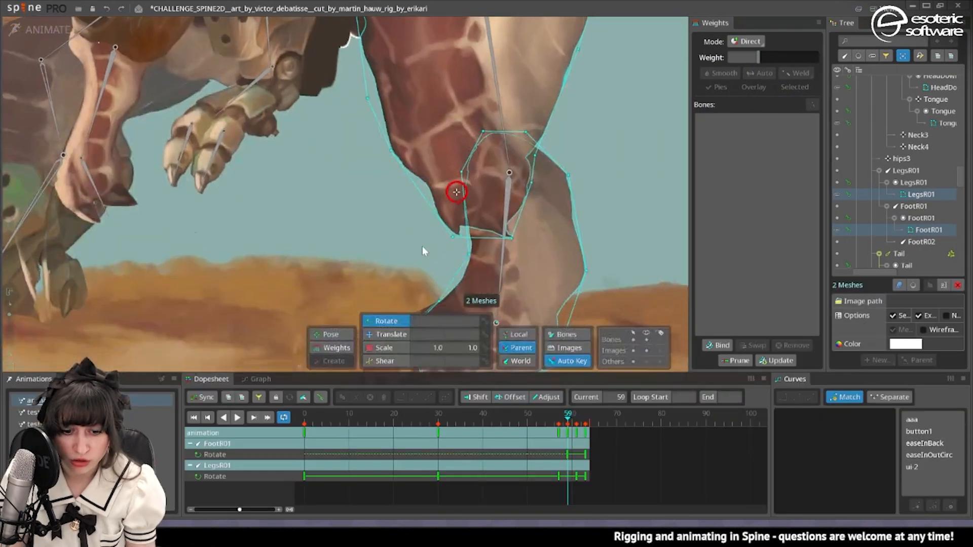
# Go to frame 0 of the animation and rotate the FootR01 bone to about 22.2.
pyautogui.moveTo(436, 414); pyautogui.dragTo(303, 413)
pyautogui.moveTo(518, 151); pyautogui.dragTo(437, 167)
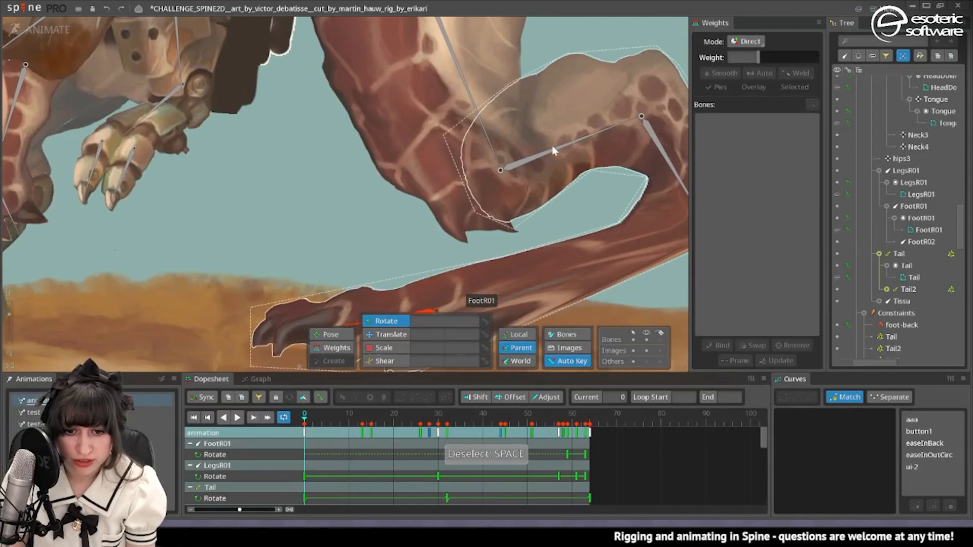
pyautogui.click(548, 151)
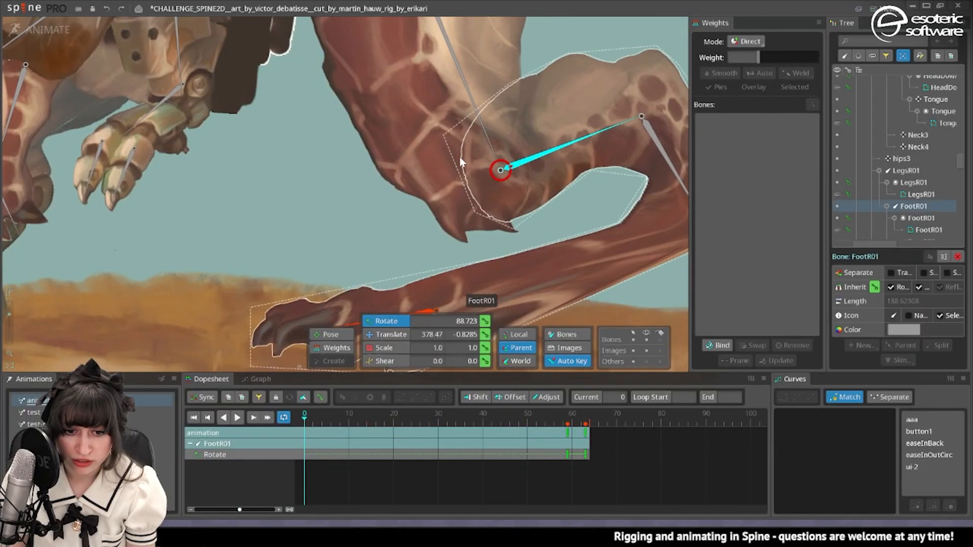
pyautogui.moveTo(581, 161); pyautogui.dragTo(500, 211)
pyautogui.moveTo(579, 27); pyautogui.dragTo(572, 268)
# Increase the FootR01 bone's weight on the FootR01 mesh's top vertex at the knee and clear the selection.
pyautogui.click(499, 266)
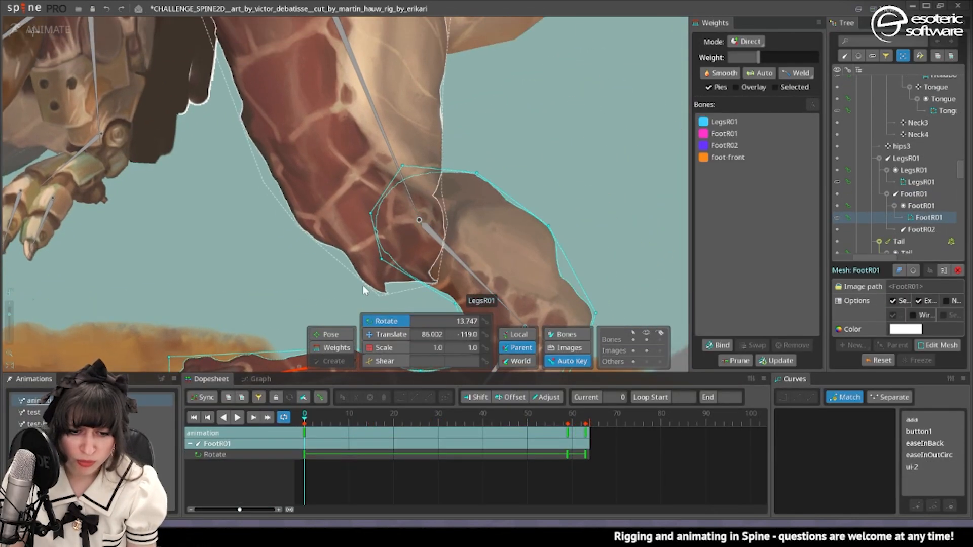
pyautogui.click(333, 348)
pyautogui.click(736, 121)
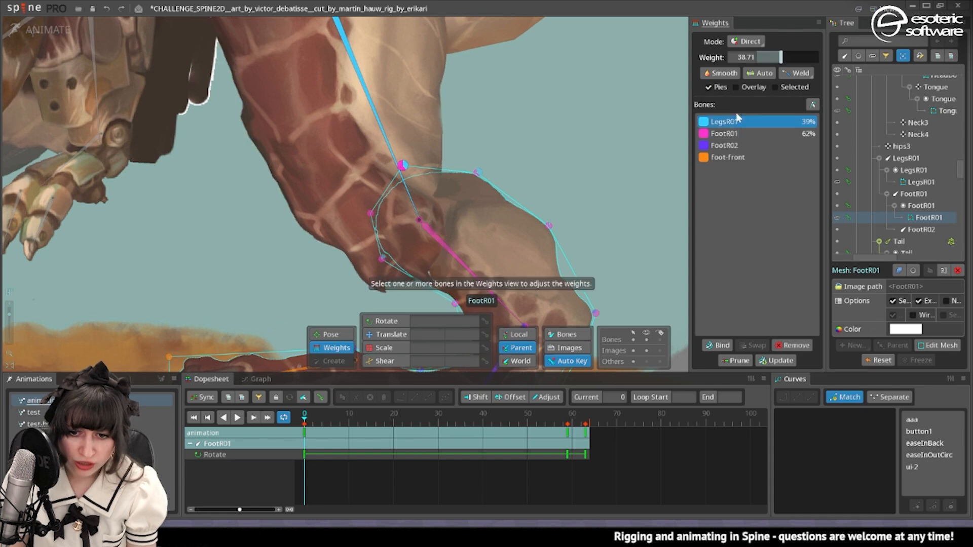
pyautogui.click(739, 133)
pyautogui.moveTo(795, 57); pyautogui.dragTo(818, 71)
pyautogui.press('space')
# Rotate the FootR01 bone at frame 0 through angles such as 37.6 and 75.6 to test the knee's deformation.
pyautogui.scroll(-3, 431, 192)
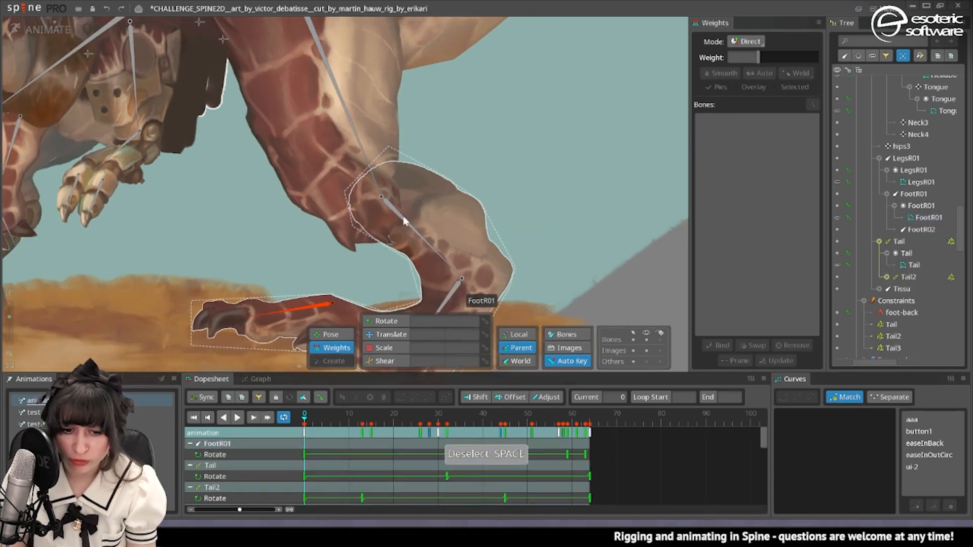
pyautogui.click(383, 321)
pyautogui.click(446, 200)
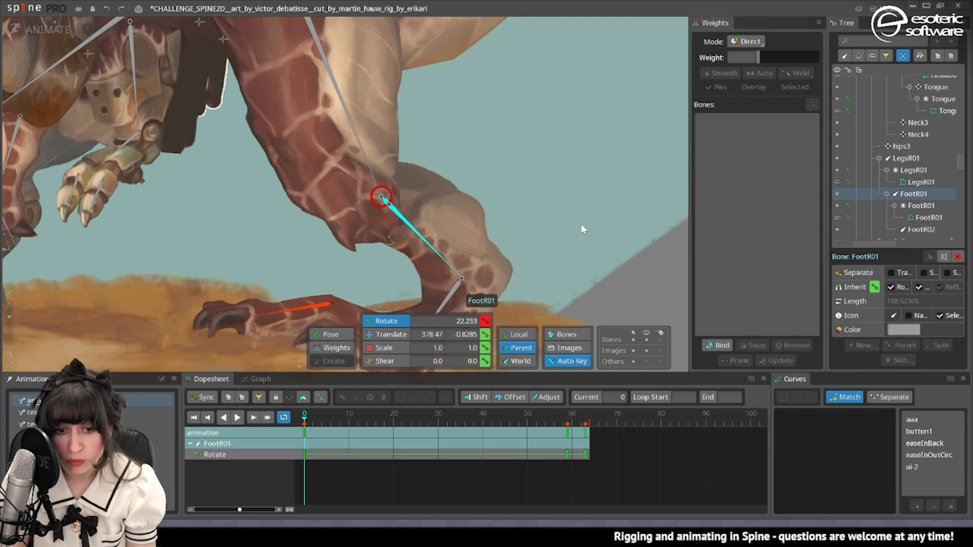
pyautogui.moveTo(564, 5); pyautogui.dragTo(539, 175)
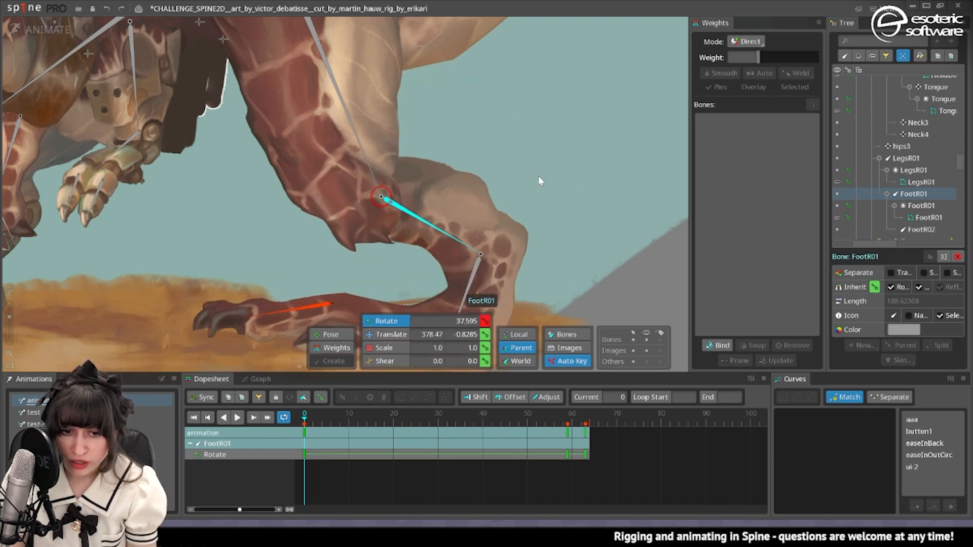
pyautogui.scroll(2, 385, 231)
pyautogui.scroll(2, 522, 148)
pyautogui.moveTo(386, 227); pyautogui.dragTo(622, 188)
pyautogui.scroll(-2, 519, 119)
pyautogui.scroll(-2, 561, 243)
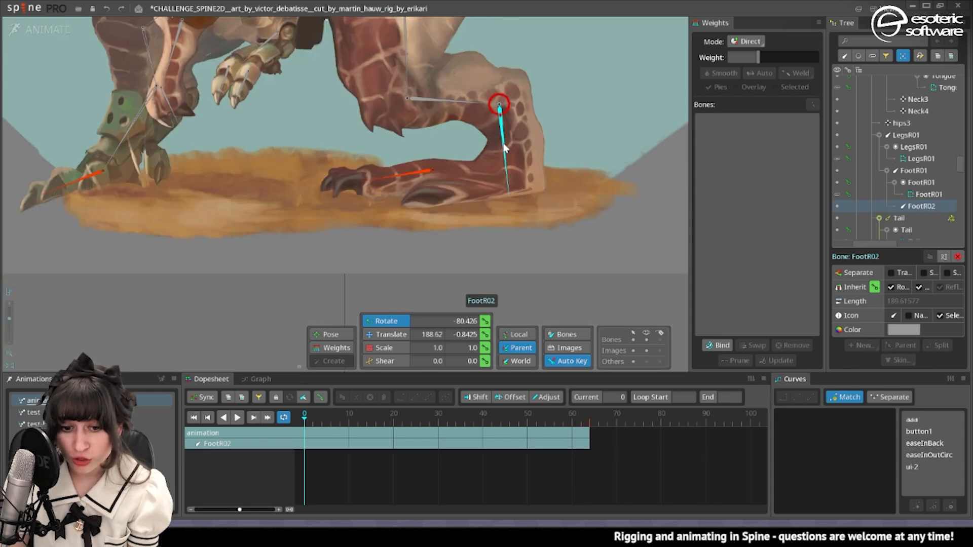
pyautogui.moveTo(510, 162); pyautogui.dragTo(526, 174)
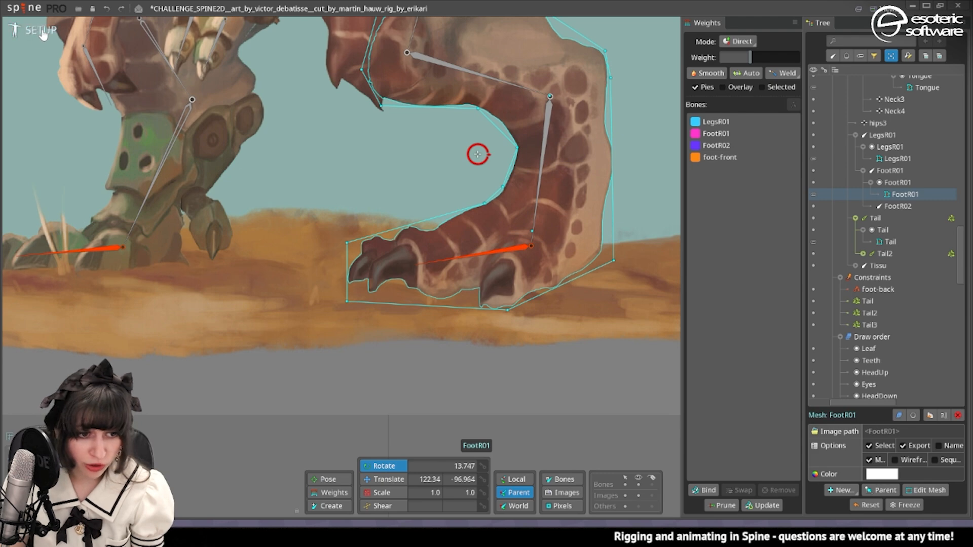
# In setup mode, add an IK constraint to the FootR01 and FootR02 bones with the foot-front bone as target.
pyautogui.click(42, 31)
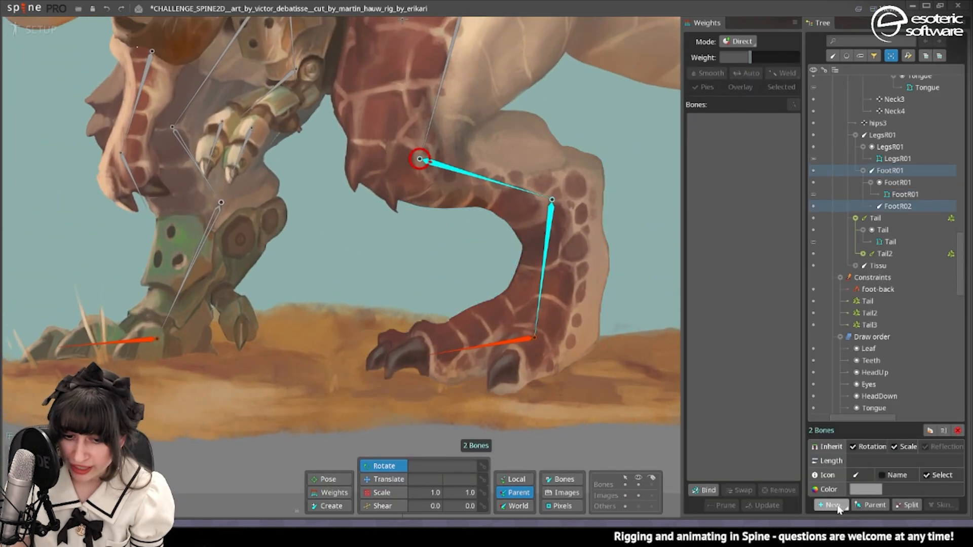
pyautogui.click(832, 506)
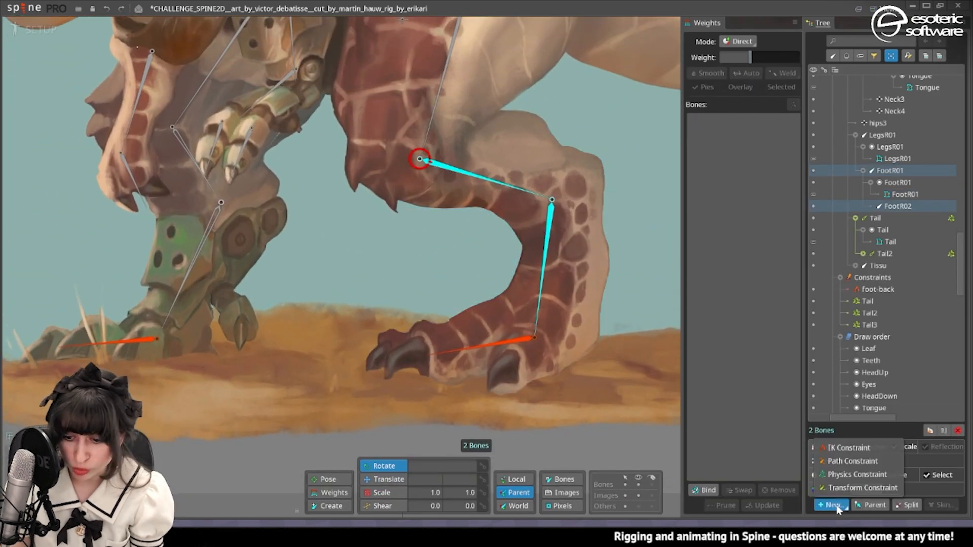
pyautogui.click(841, 451)
pyautogui.click(488, 348)
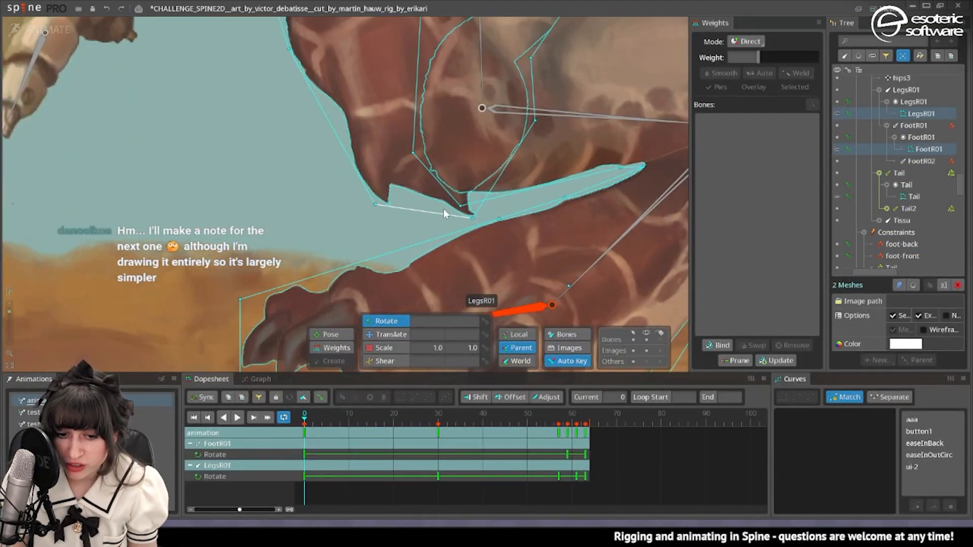
# Examine how the LegsR01 and FootR01 meshes overlap around the bent knee at frame 0 of the animation.
pyautogui.scroll(-4, 469, 215)
pyautogui.moveTo(513, 233); pyautogui.dragTo(516, 210)
pyautogui.scroll(-1, 498, 197)
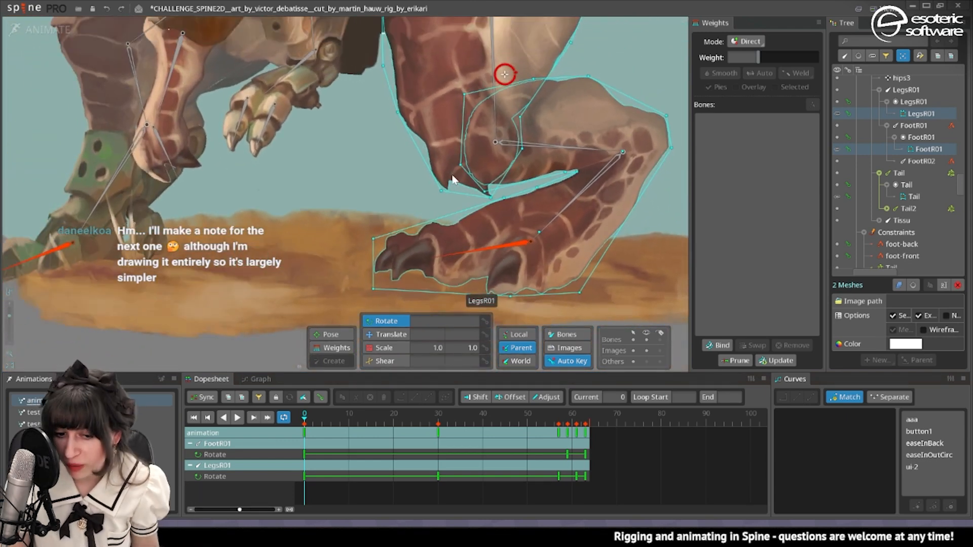
pyautogui.scroll(-3, 453, 178)
pyautogui.moveTo(465, 174); pyautogui.dragTo(543, 197)
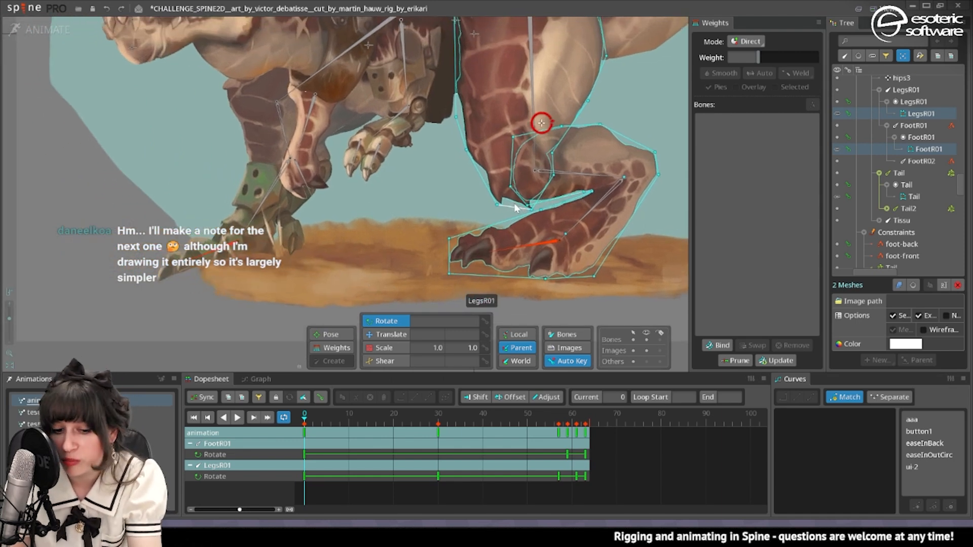
pyautogui.scroll(1, 508, 200)
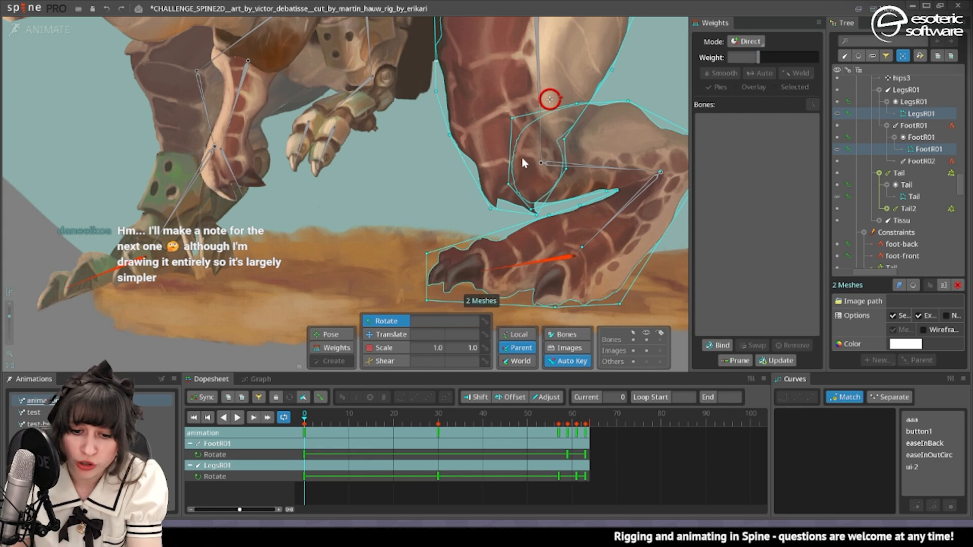
pyautogui.scroll(-2, 523, 158)
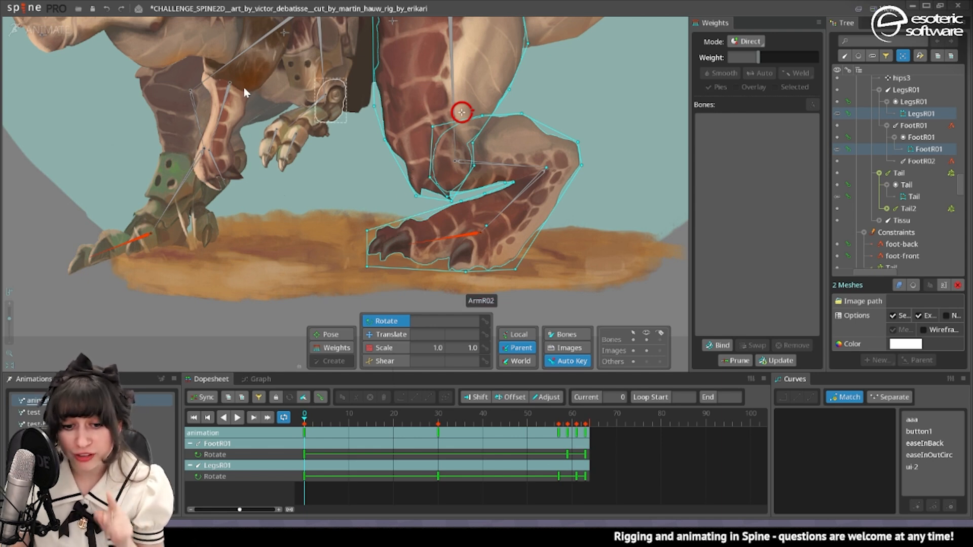
# In setup mode, create a child bone of LegsR01 about 77 units long, running from the knee joint toward the front of the knee.
pyautogui.click(32, 30)
pyautogui.scroll(3, 487, 217)
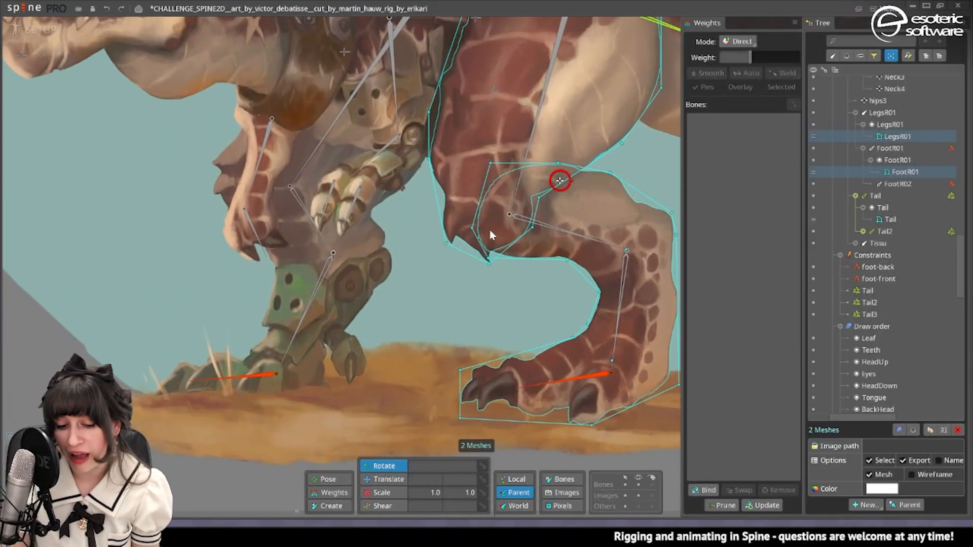
pyautogui.scroll(2, 491, 218)
pyautogui.click(324, 510)
pyautogui.scroll(3, 449, 205)
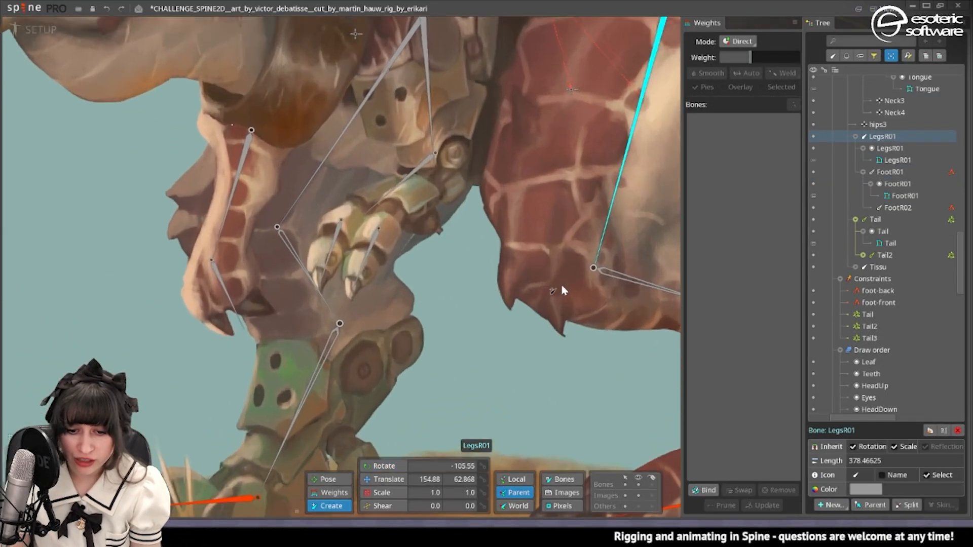
pyautogui.moveTo(588, 258); pyautogui.dragTo(491, 321)
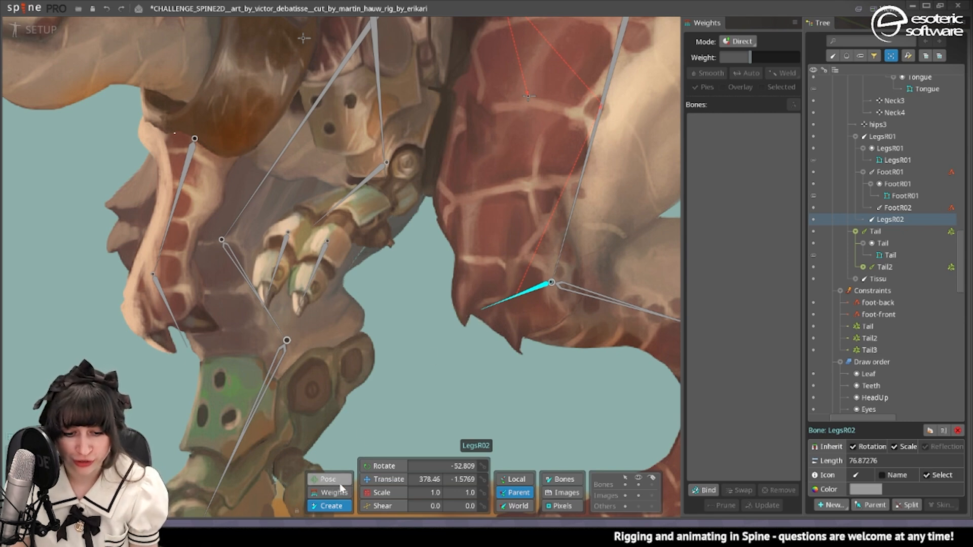
# Bind the new short knee bone LegsR02 to the LegsR01 mesh.
pyautogui.press('v')
pyautogui.click(501, 249)
pyautogui.click(705, 491)
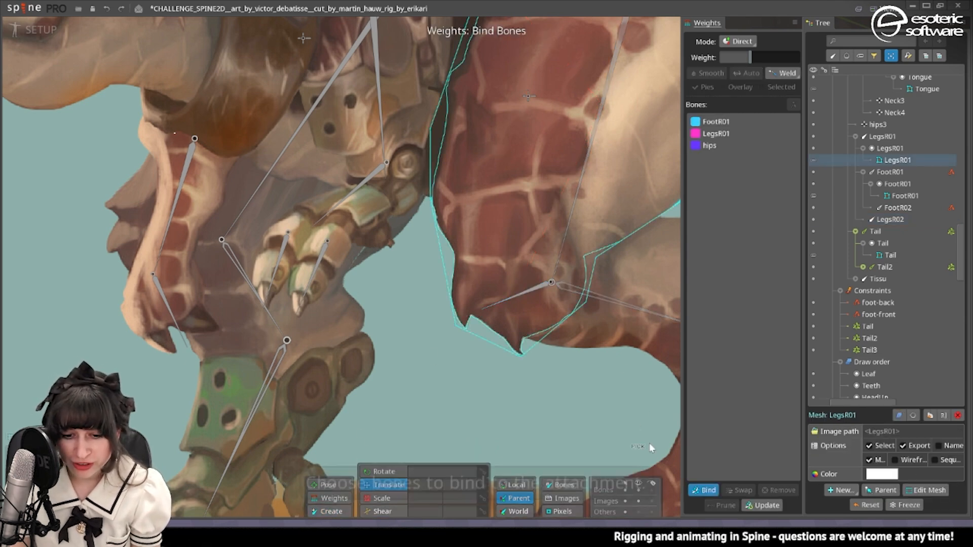
pyautogui.click(522, 300)
pyautogui.click(705, 490)
# In the animation at frame 0, move the foot-front bone straight down to a Y translation of about -775.9, extending the leg.
pyautogui.click(32, 28)
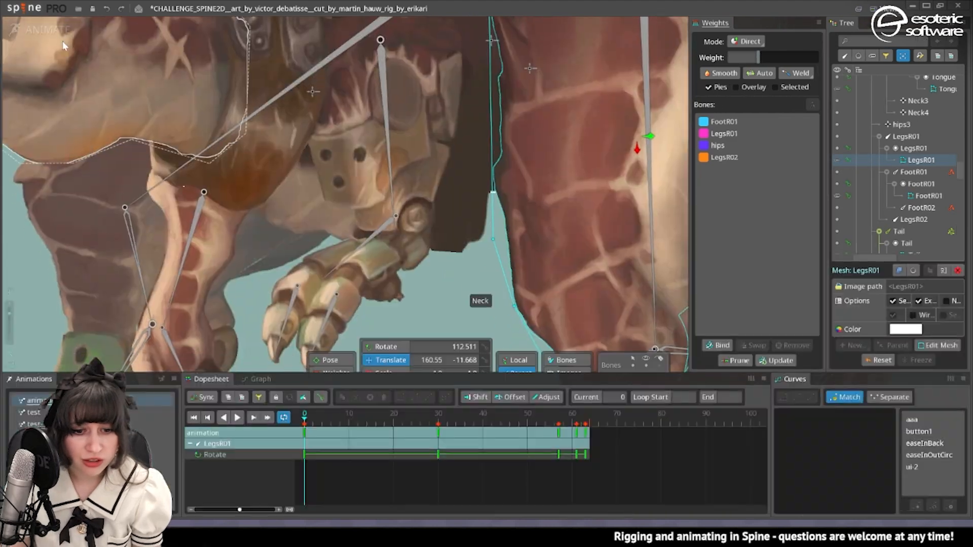
pyautogui.scroll(-5, 423, 150)
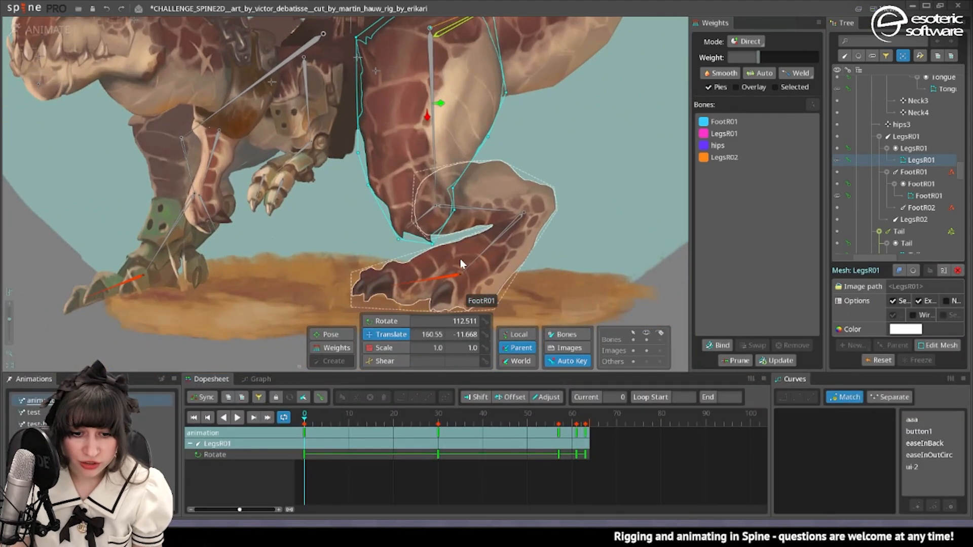
pyautogui.click(390, 321)
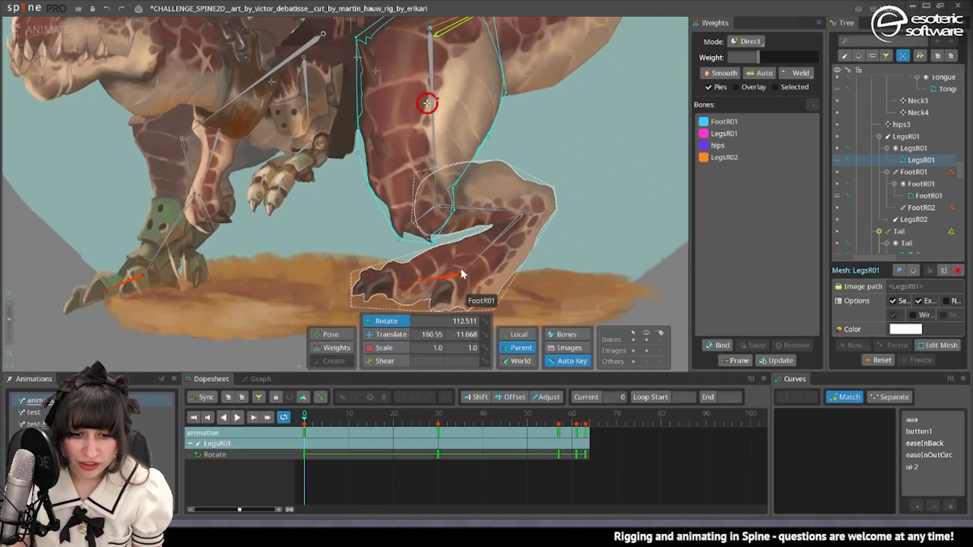
pyautogui.click(446, 276)
pyautogui.scroll(-3, 446, 276)
pyautogui.click(387, 334)
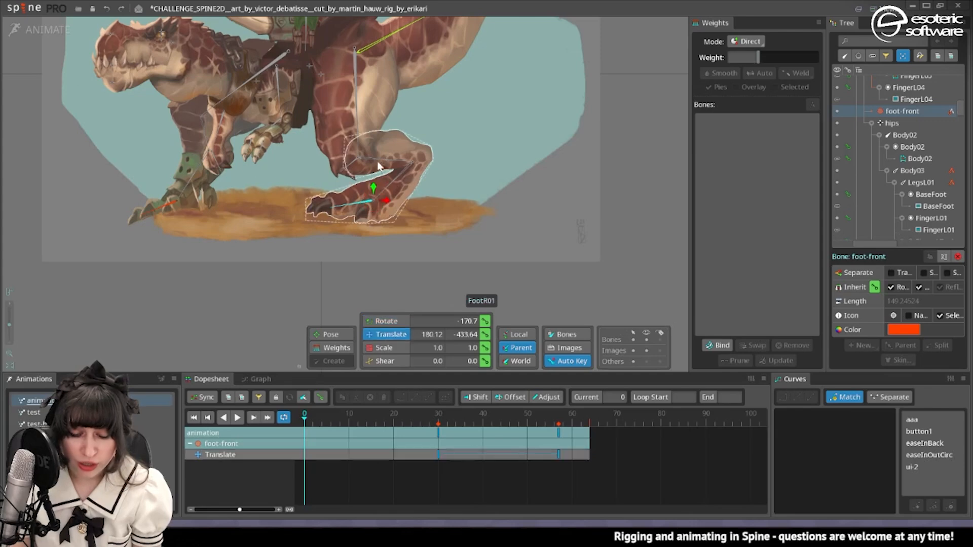
pyautogui.moveTo(374, 188); pyautogui.dragTo(374, 287)
pyautogui.scroll(5, 346, 158)
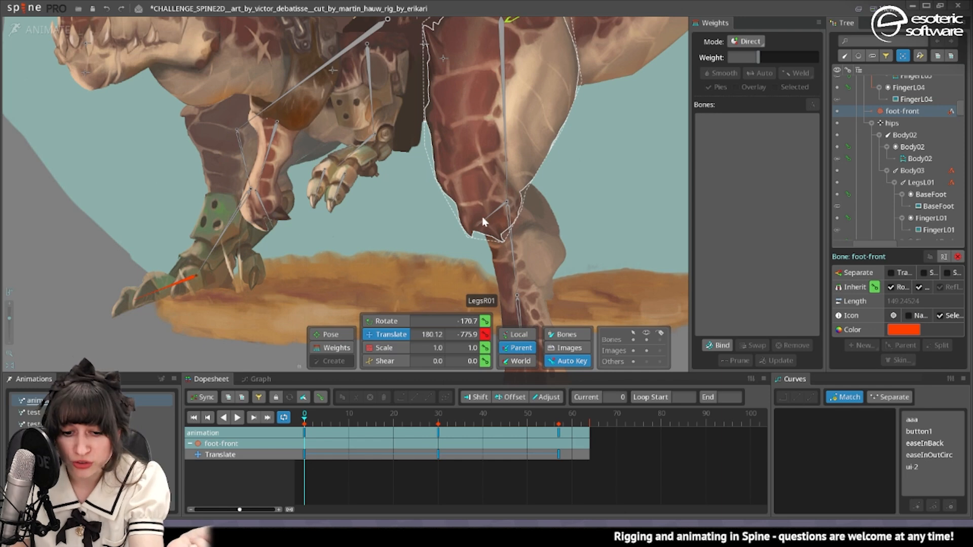
# Rotate the short LegsR02 knee bone at frame 0 to swing it slightly upward.
pyautogui.click(484, 219)
pyautogui.click(389, 319)
pyautogui.moveTo(606, 236); pyautogui.dragTo(604, 266)
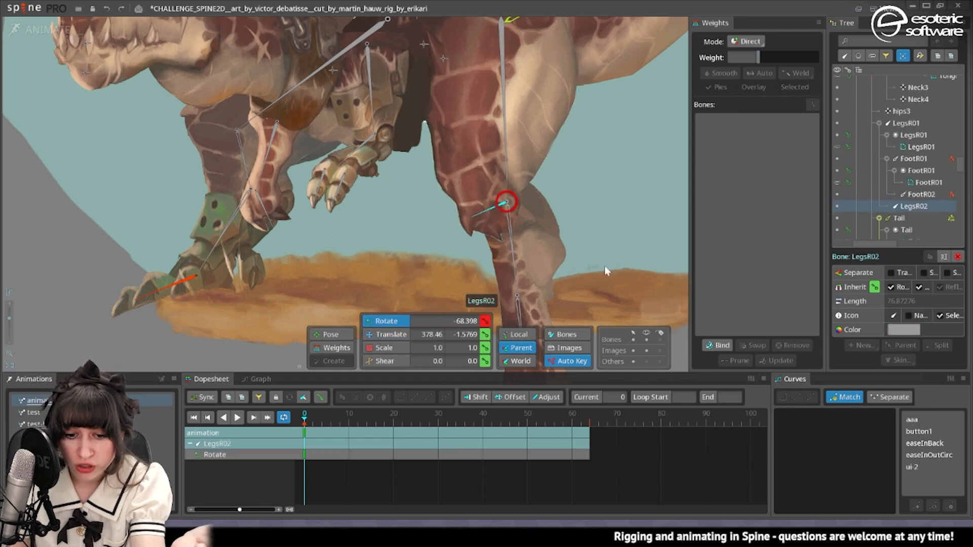
# Set the LegsR02 bone's weight to 100 on the two lowest knee vertices of the LegsR01 mesh.
pyautogui.click(468, 184)
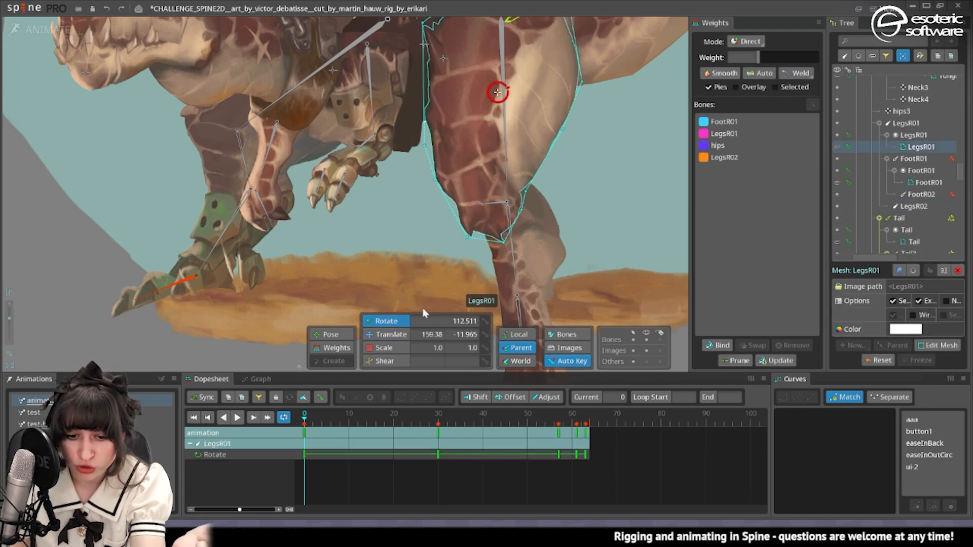
pyautogui.click(332, 347)
pyautogui.click(725, 158)
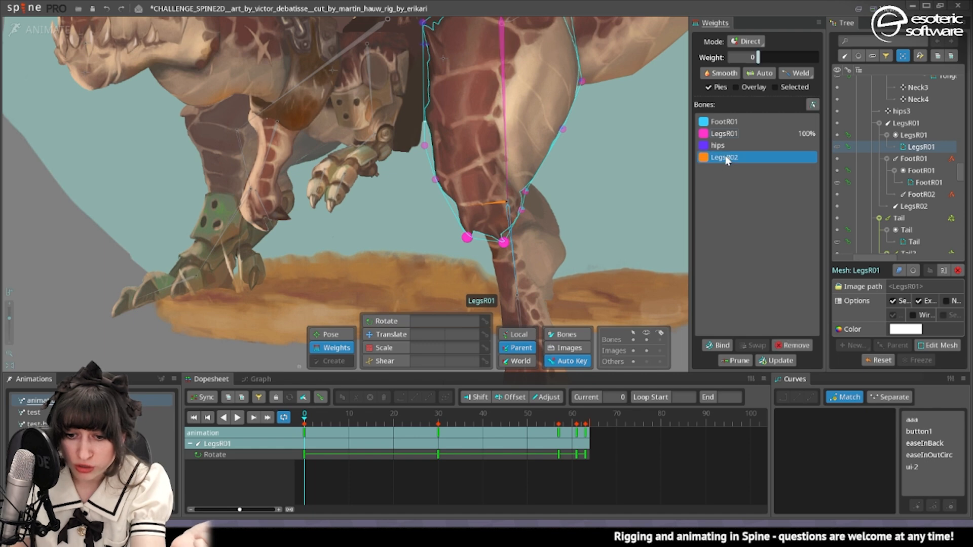
pyautogui.moveTo(766, 55); pyautogui.dragTo(824, 56)
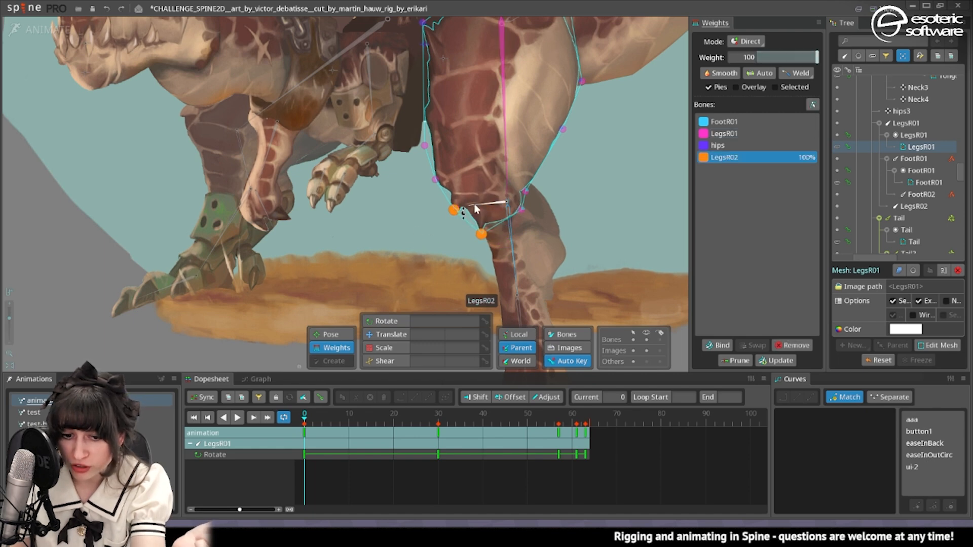
# Give the LegsR02 bone a weight of about 3.14 on the LegsR01 mesh's front-edge vertex just above the knee, and leave weight editing.
pyautogui.moveTo(434, 178); pyautogui.dragTo(432, 175)
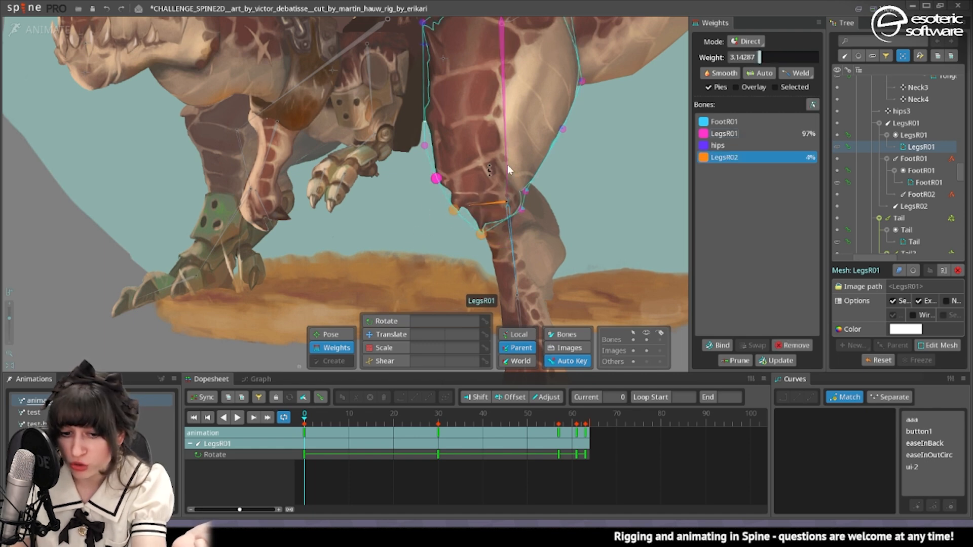
pyautogui.click(390, 334)
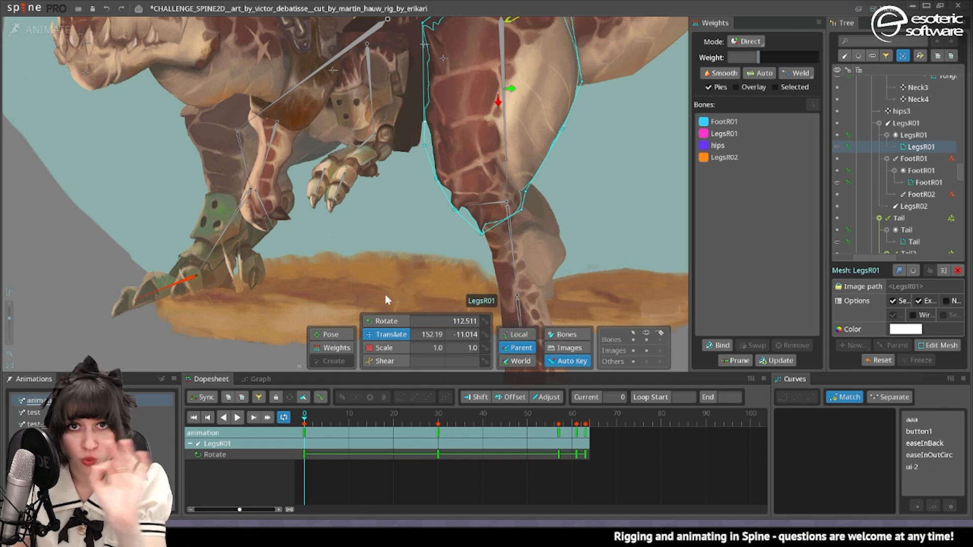
pyautogui.press('space')
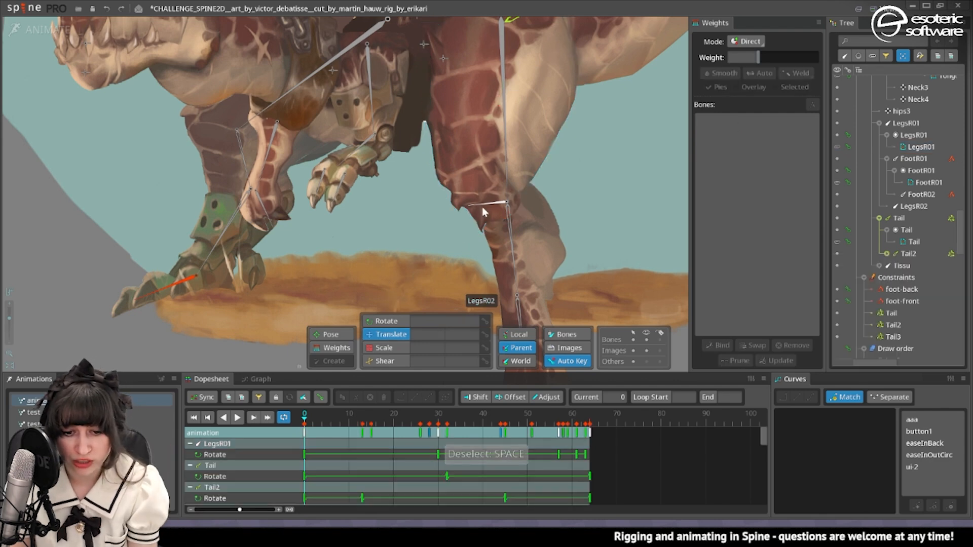
# Rotate the short LegsR02 knee bone at frame 0 to about -74.5 degrees, swinging its tip slightly downward.
pyautogui.click(484, 205)
pyautogui.moveTo(612, 244); pyautogui.dragTo(648, 201)
pyautogui.hotkey('ctrl', 'z')
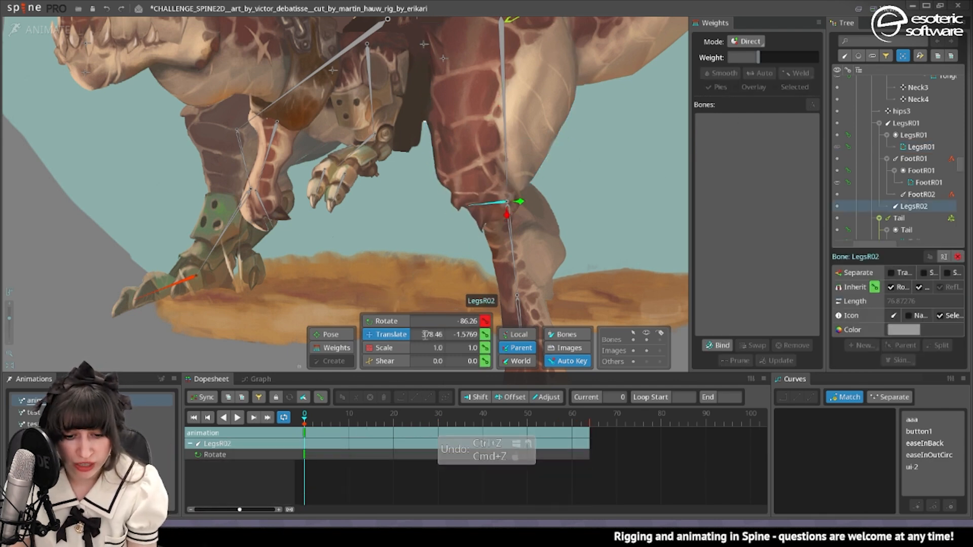
pyautogui.click(379, 322)
pyautogui.moveTo(377, 246); pyautogui.dragTo(386, 295)
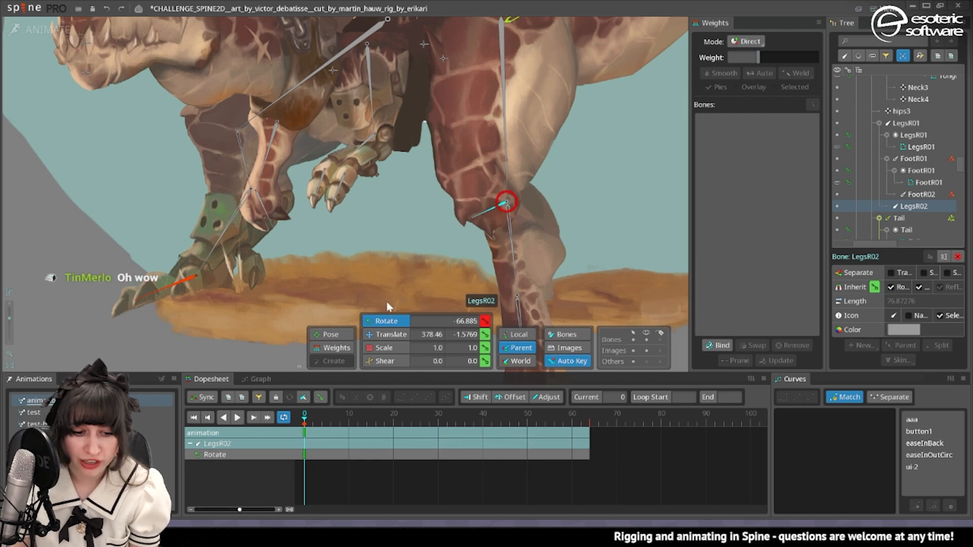
pyautogui.moveTo(450, 275); pyautogui.dragTo(397, 231)
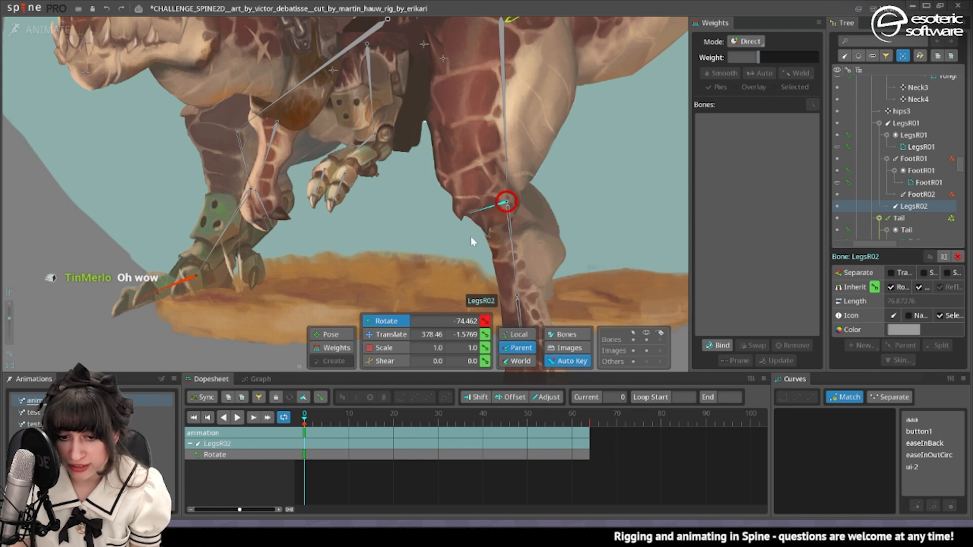
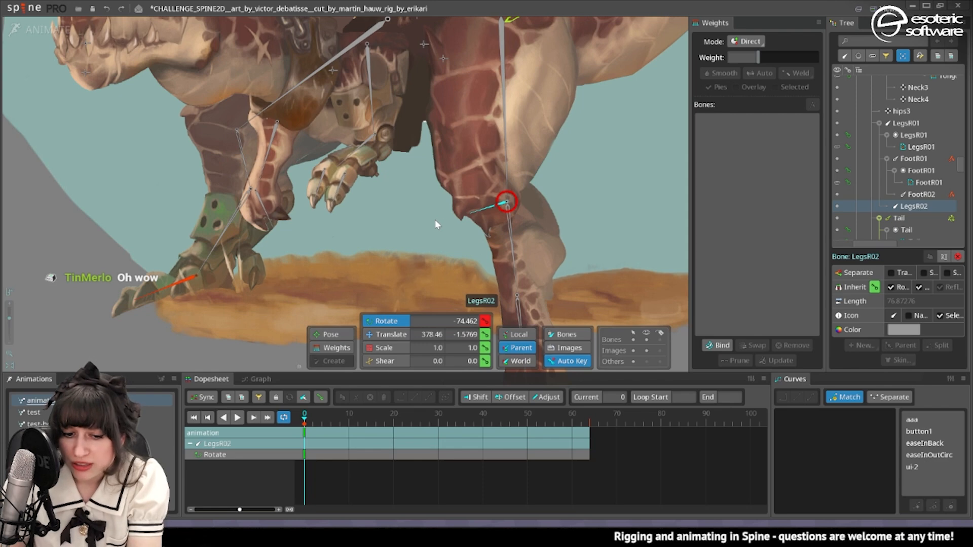
# Undo the LegsR02 knee bone's rotations and weight edits, going back until the bone itself is removed.
pyautogui.hotkey('ctrl', 'z')
pyautogui.hotkey('ctrl', 'z')
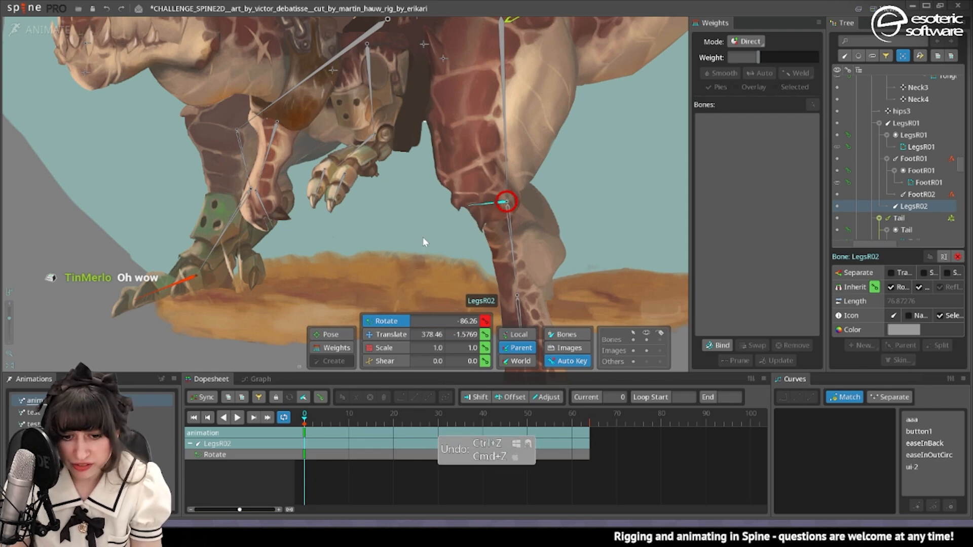
pyautogui.hotkey('ctrl', 'z')
pyautogui.hotkey('ctrl', 'z')
pyautogui.hotkey('ctrl', 'z')
pyautogui.hotkey('ctrl', 'z')
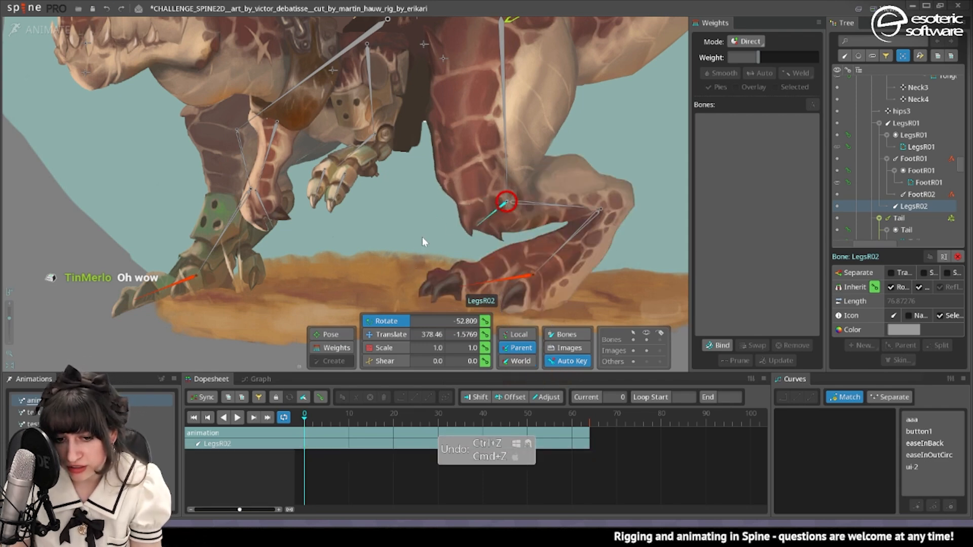
pyautogui.hotkey('ctrl', 'z')
pyautogui.hotkey('ctrl', 'z')
# Rotate the ArmR02 forearm bone at frame 0 to test how the right arm bends at the elbow.
pyautogui.scroll(-5, 492, 187)
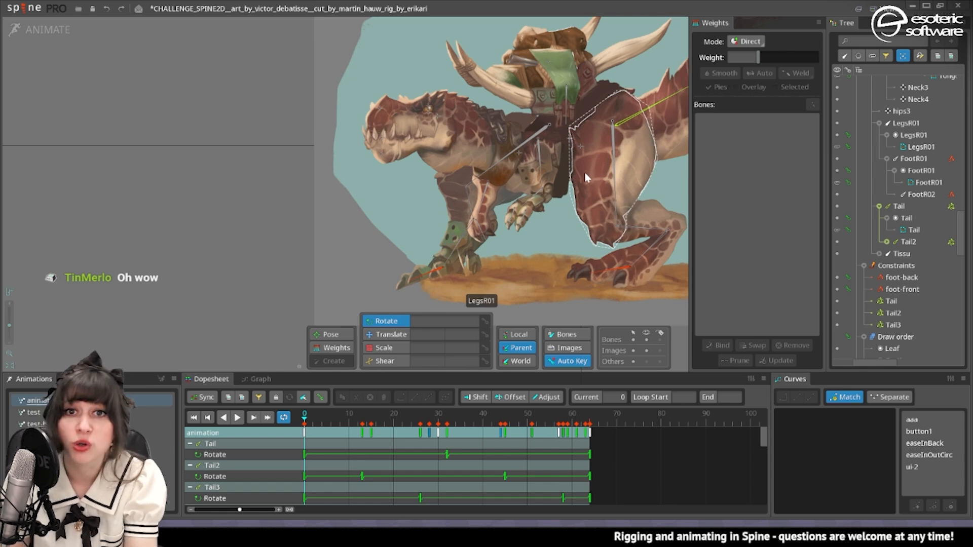
pyautogui.scroll(5, 586, 178)
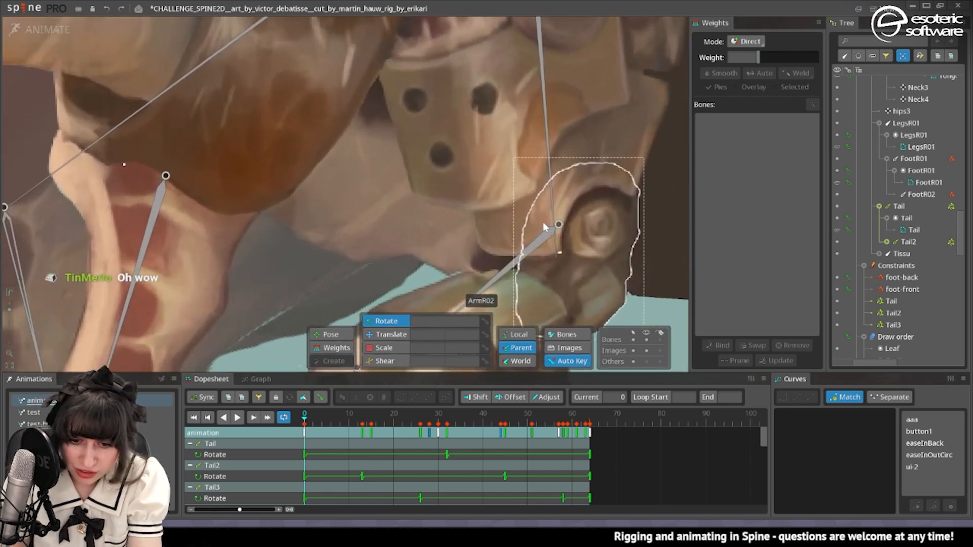
pyautogui.scroll(-2, 543, 227)
pyautogui.moveTo(543, 227); pyautogui.dragTo(376, 171)
pyautogui.scroll(-2, 547, 226)
pyautogui.moveTo(545, 160); pyautogui.dragTo(645, 239)
pyautogui.moveTo(498, 252); pyautogui.dragTo(421, 198)
pyautogui.scroll(-2, 572, 147)
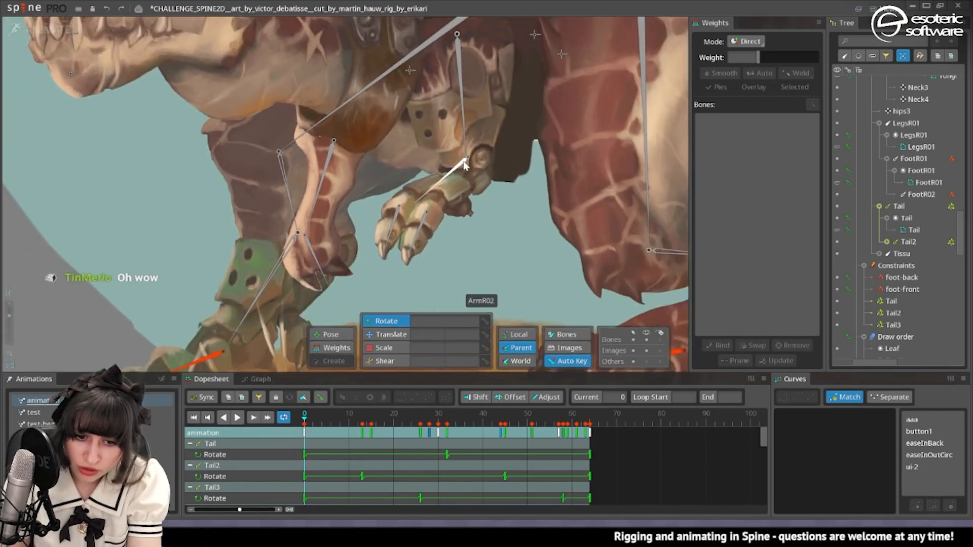
pyautogui.moveTo(533, 106); pyautogui.dragTo(585, 117)
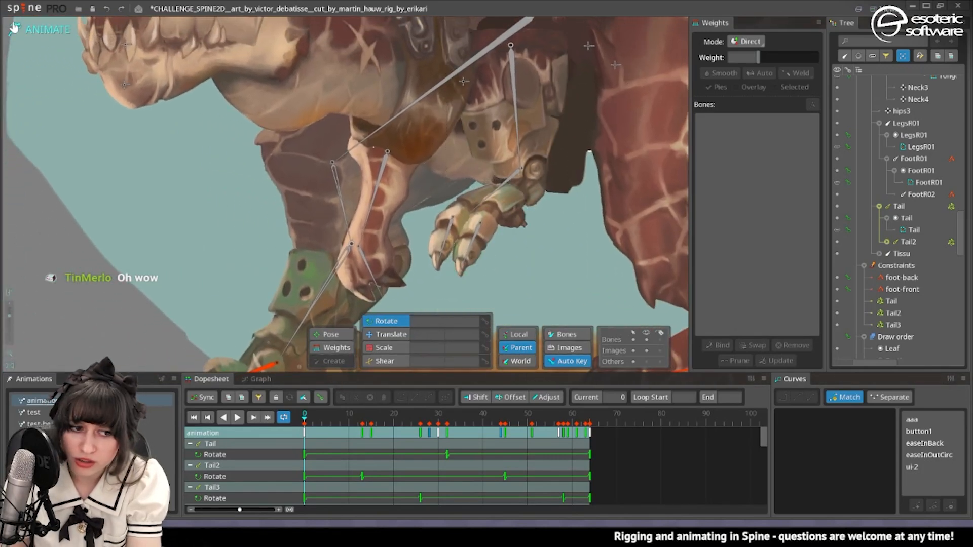
pyautogui.click(499, 190)
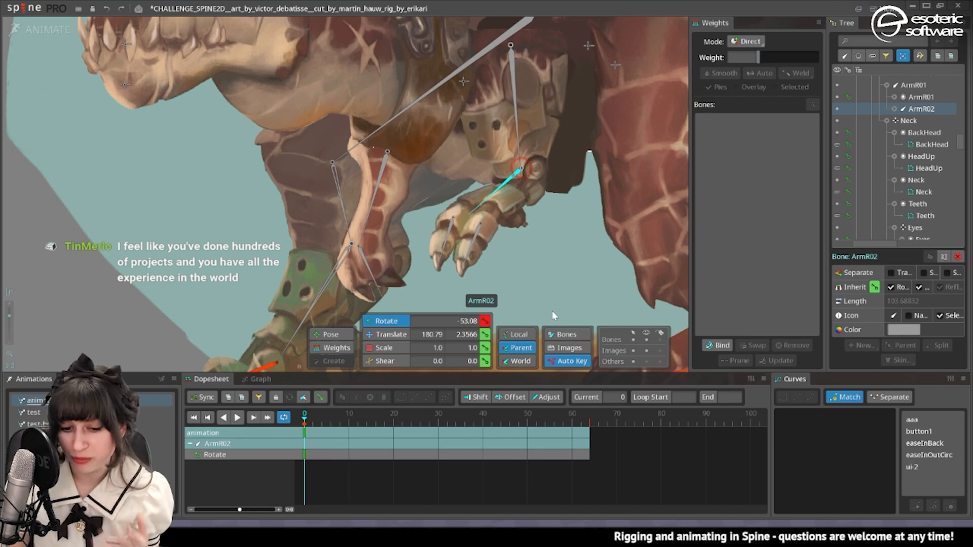
pyautogui.moveTo(552, 311); pyautogui.dragTo(519, 254)
# Switch to setup mode and examine how the ArmR02 and ArmR01 image attachments overlap at the elbow.
pyautogui.click(532, 178)
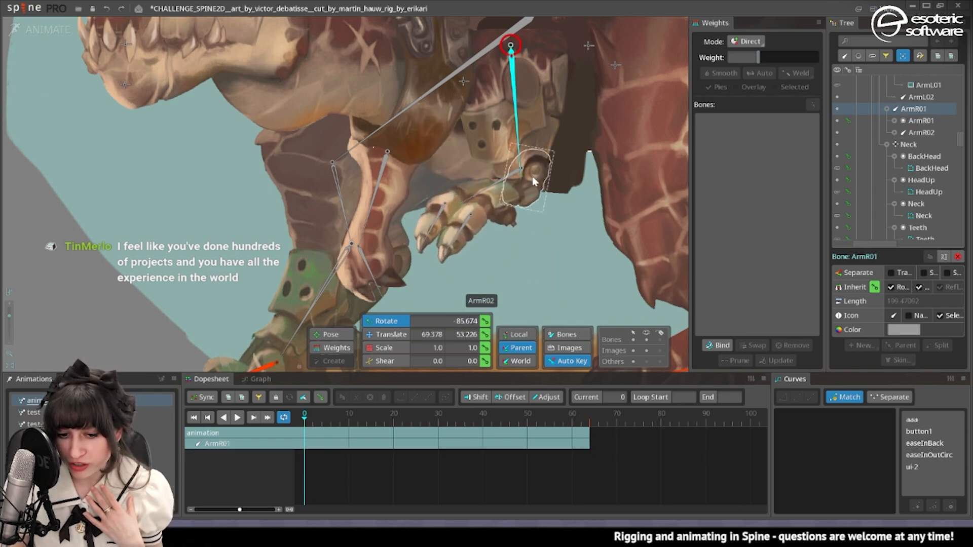
pyautogui.click(532, 180)
pyautogui.scroll(4, 530, 175)
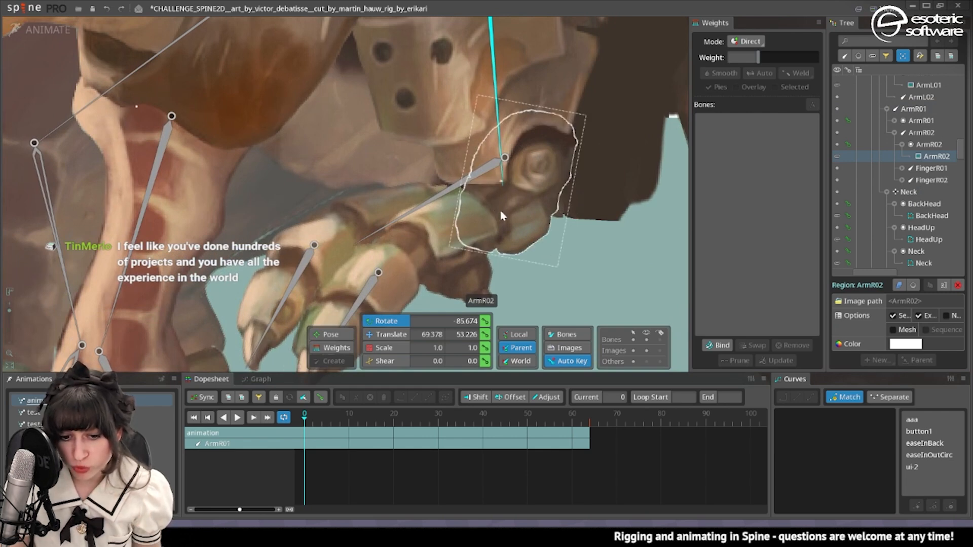
pyautogui.scroll(-5, 506, 214)
pyautogui.moveTo(522, 209); pyautogui.dragTo(681, 275)
pyautogui.click(519, 255)
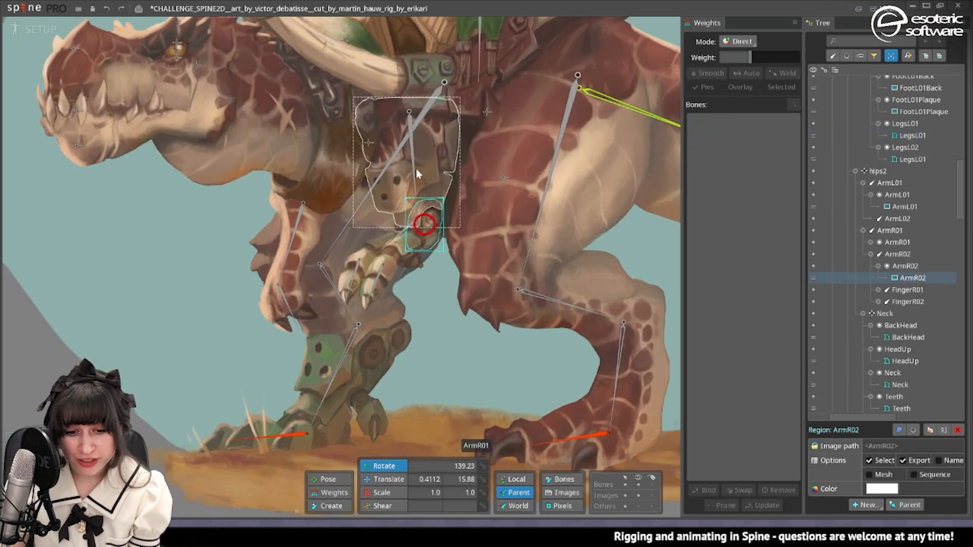
pyautogui.click(427, 156)
pyautogui.moveTo(418, 246); pyautogui.dragTo(526, 301)
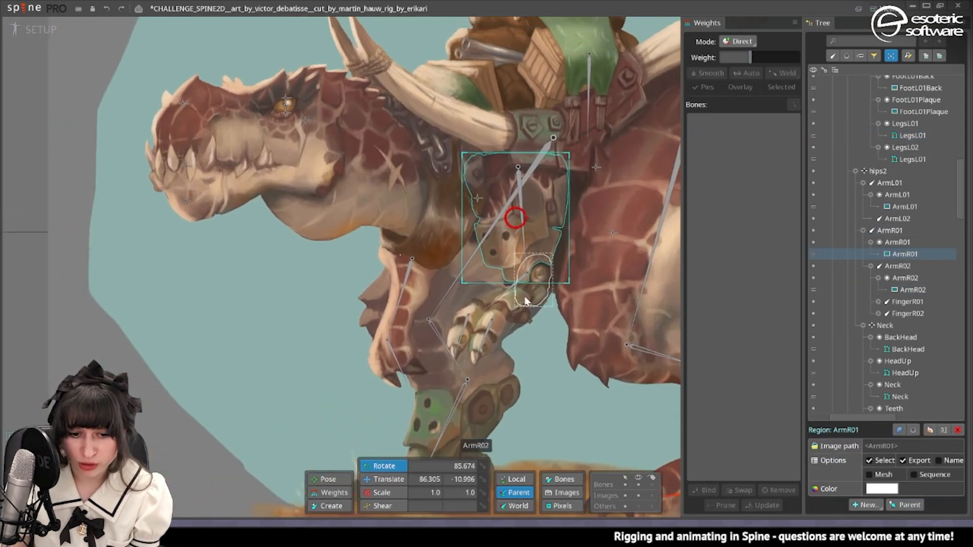
# Turn the ArmL01 image into a mesh and trace its outline with detail 20, concavity 50, refinement 50 and alpha threshold 8.
pyautogui.click(412, 313)
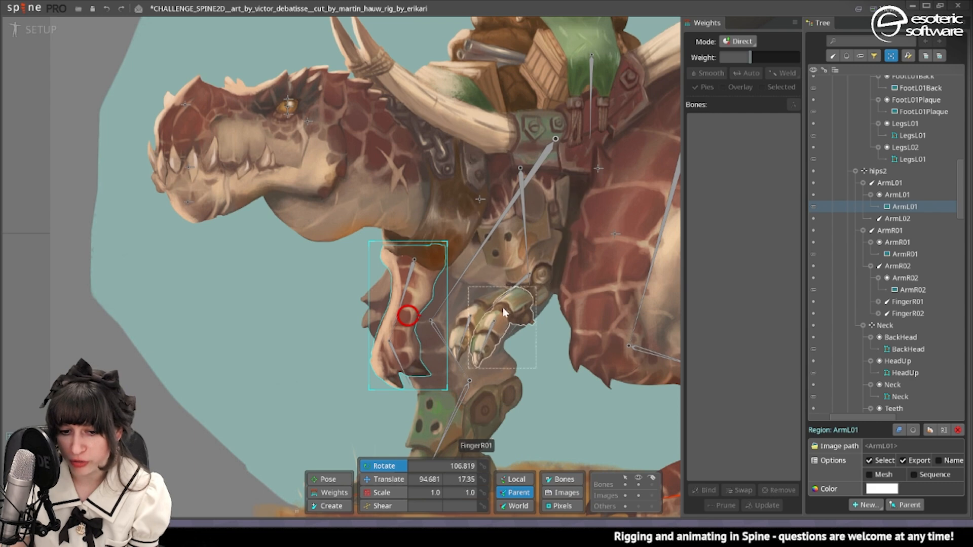
pyautogui.moveTo(570, 290)
pyautogui.mouseDown()
pyautogui.moveTo(506, 386)
pyautogui.moveTo(574, 292)
pyautogui.mouseUp()
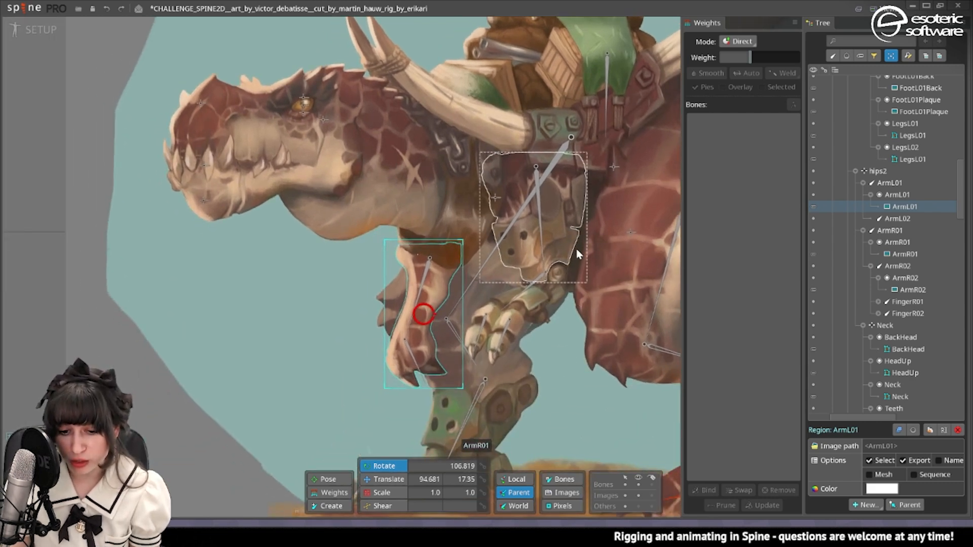
pyautogui.click(869, 474)
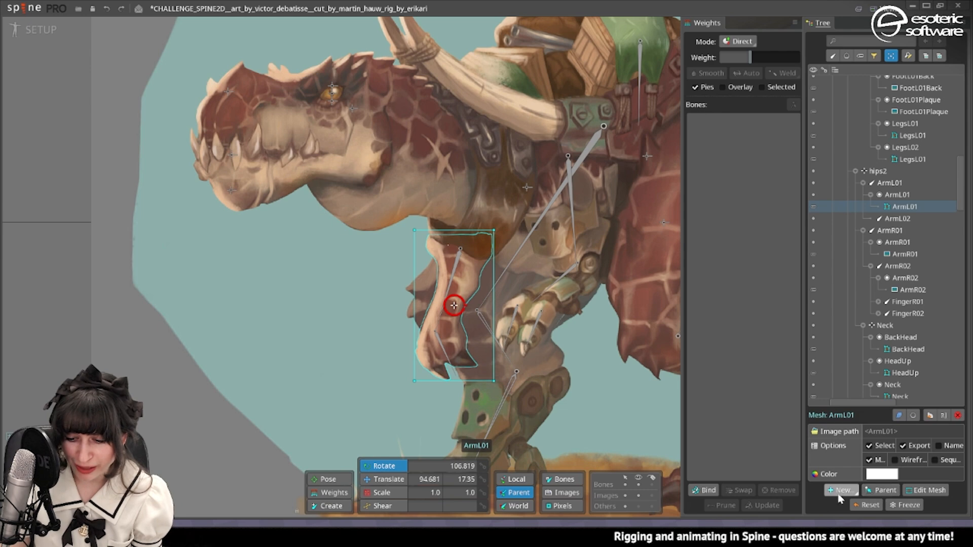
pyautogui.click(930, 490)
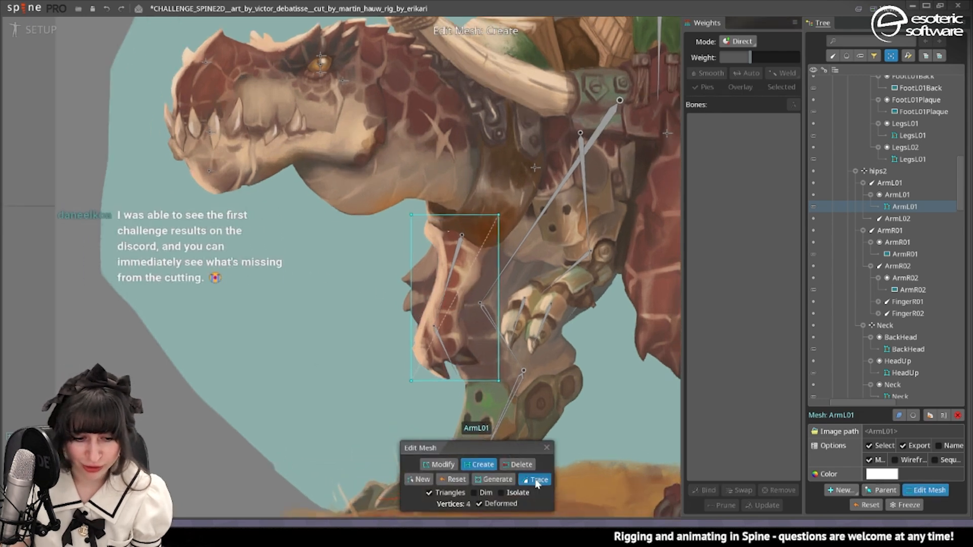
pyautogui.click(538, 480)
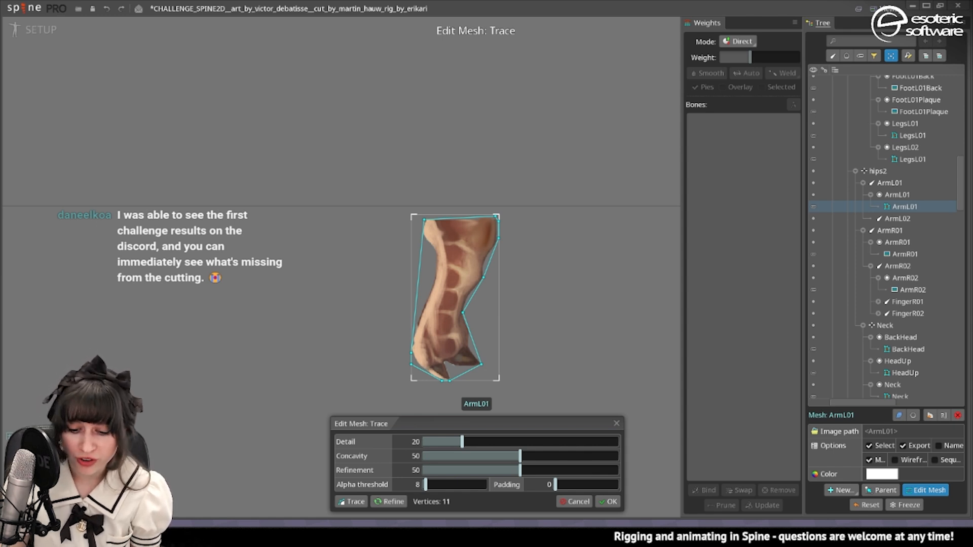
pyautogui.click(608, 502)
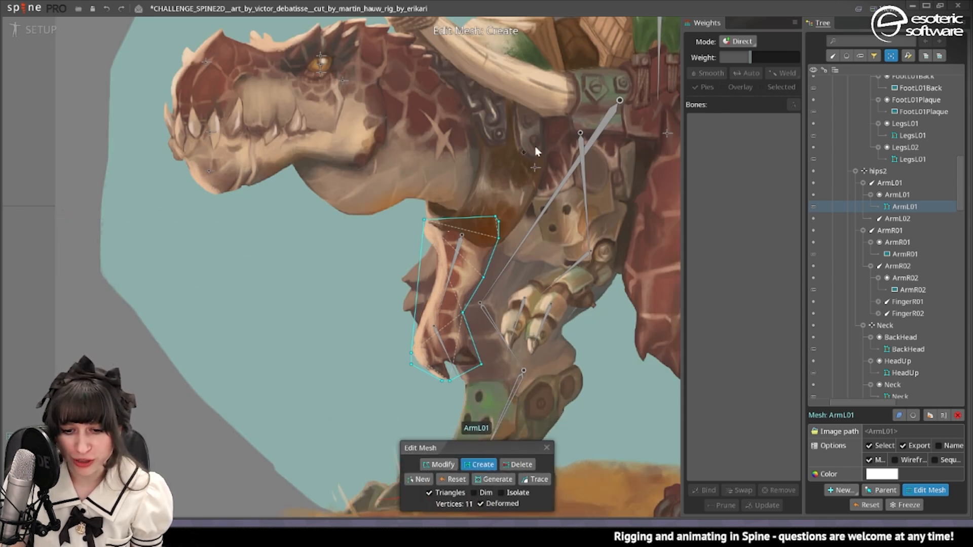
# Refine the ArmL01 mesh by moving its lower front vertex upward, adding vertices along the arm and connecting an edge across the wrist.
pyautogui.click(446, 465)
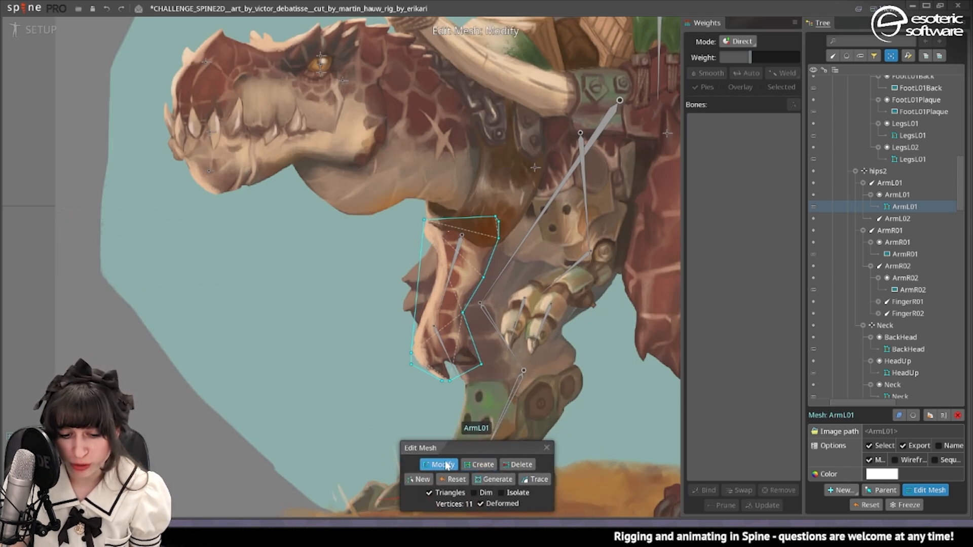
pyautogui.moveTo(408, 351); pyautogui.dragTo(402, 337)
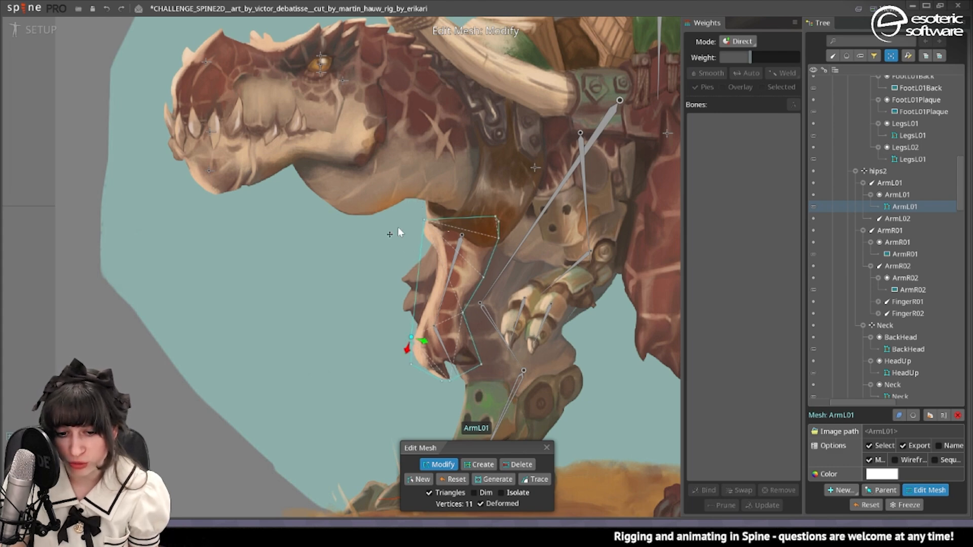
pyautogui.scroll(-5, 398, 228)
pyautogui.scroll(8, 486, 244)
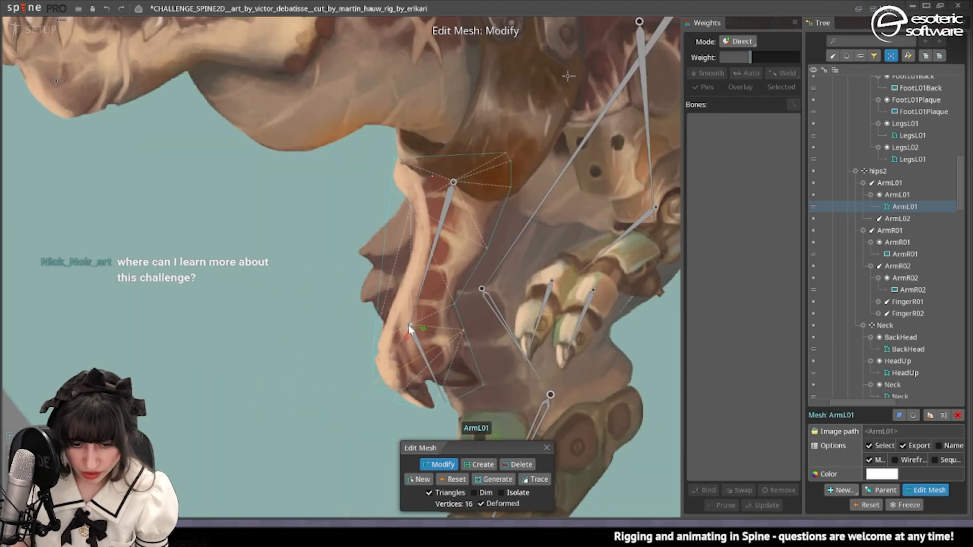
pyautogui.moveTo(411, 331); pyautogui.dragTo(411, 330)
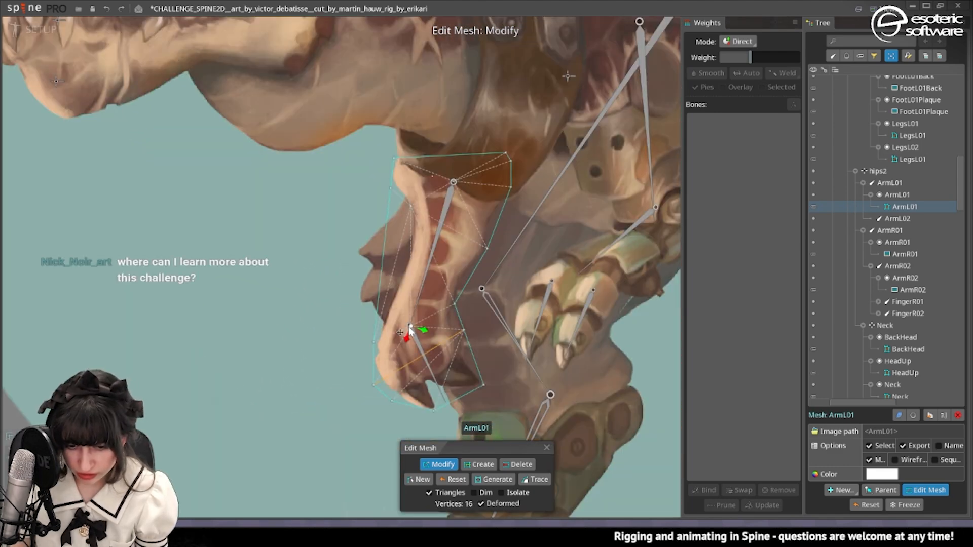
pyautogui.click(480, 465)
pyautogui.click(375, 330)
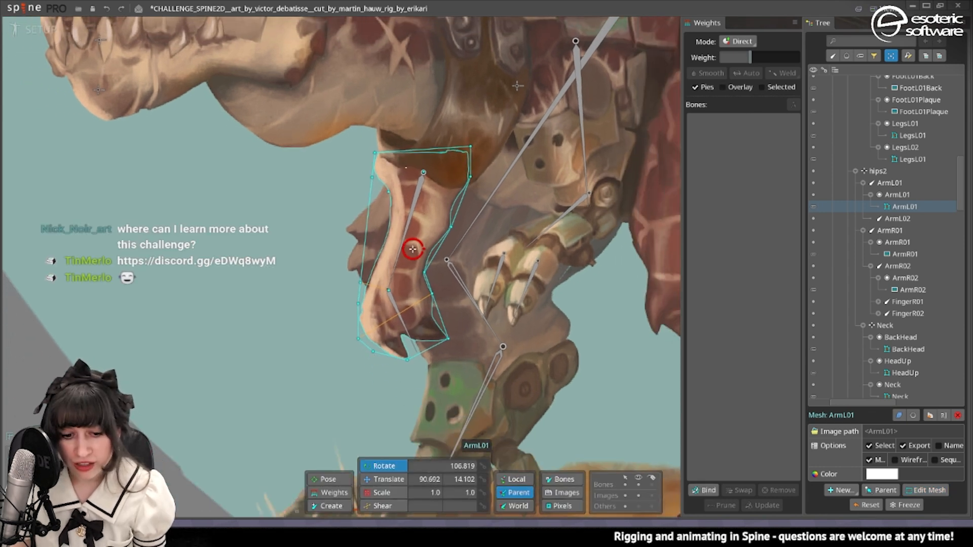
# Bind the ArmL01 mesh to the ArmL01, ArmL02 and hips2 bones.
pyautogui.moveTo(629, 436); pyautogui.dragTo(647, 433)
pyautogui.click(705, 491)
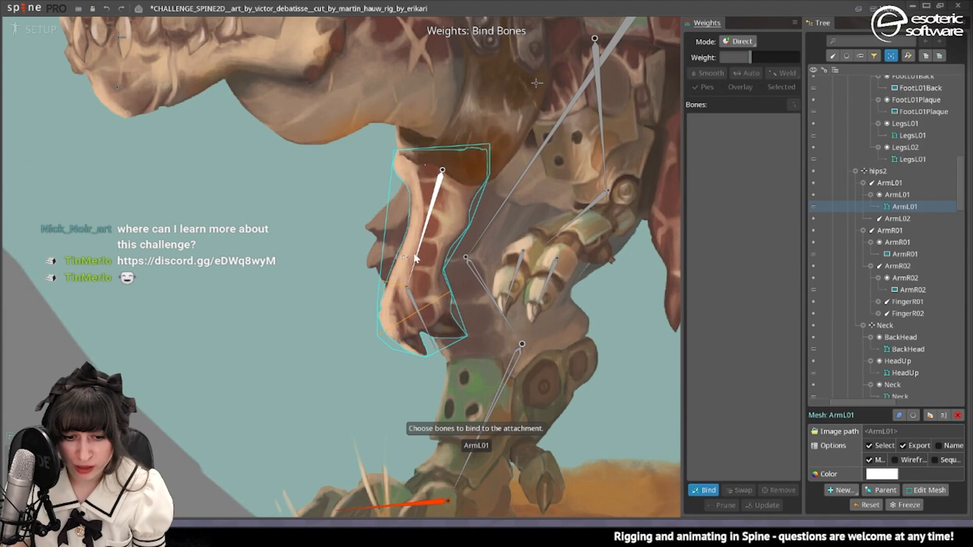
pyautogui.click(427, 223)
pyautogui.click(423, 310)
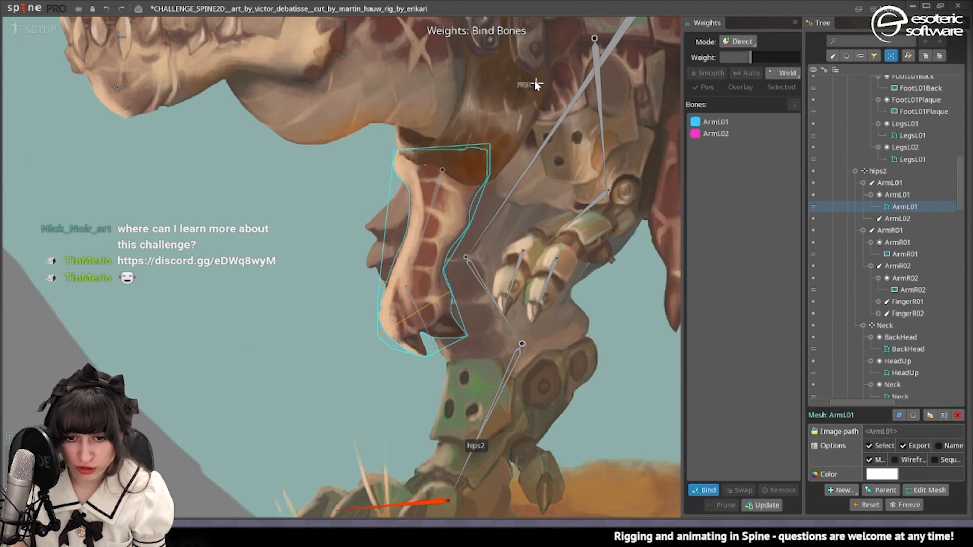
pyautogui.click(709, 490)
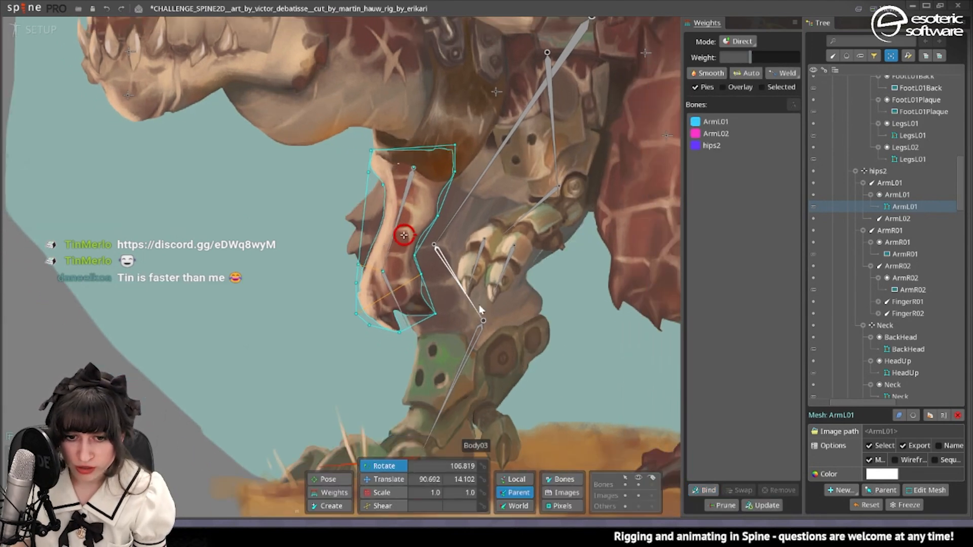
# In animate mode, give the hips2 bone full weight on the two top vertices of the ArmL01 mesh and deselect it.
pyautogui.scroll(-1, 140, 67)
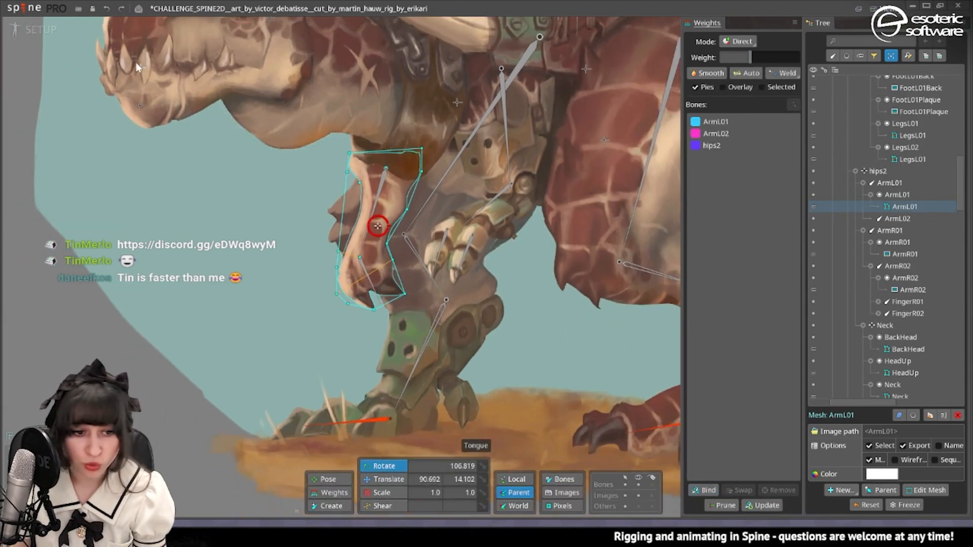
pyautogui.click(13, 24)
pyautogui.click(384, 209)
pyautogui.scroll(-2, 407, 248)
pyautogui.moveTo(407, 249); pyautogui.dragTo(444, 238)
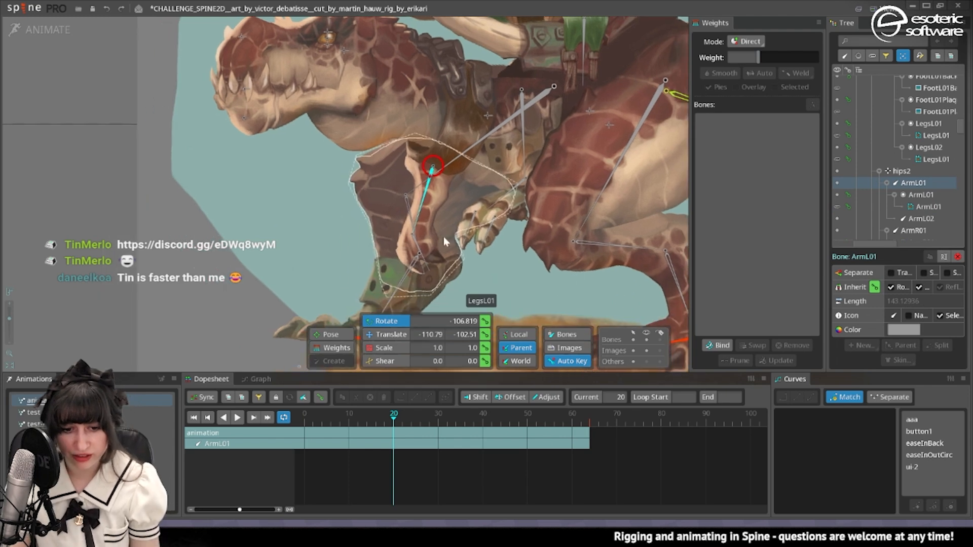
pyautogui.click(334, 347)
pyautogui.click(746, 145)
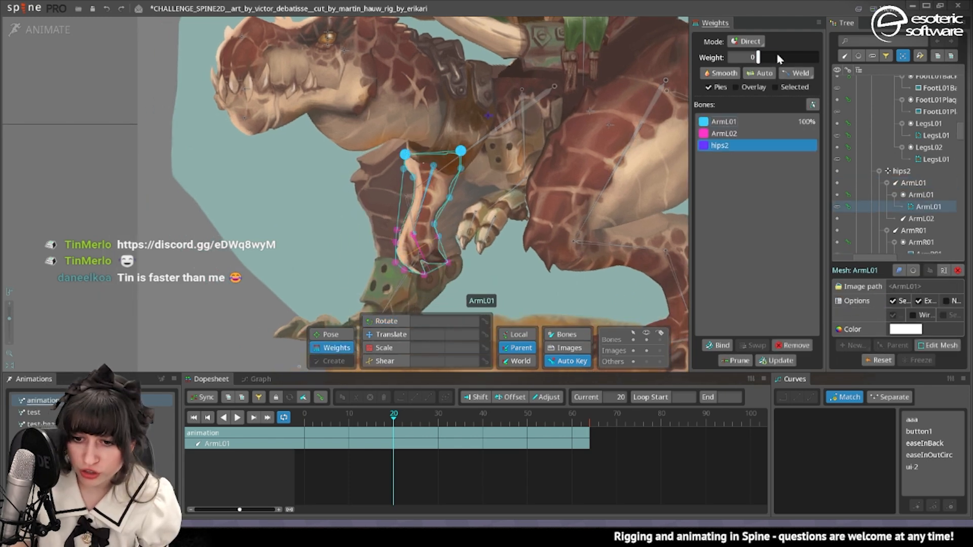
pyautogui.moveTo(778, 56); pyautogui.dragTo(903, 61)
pyautogui.press('space')
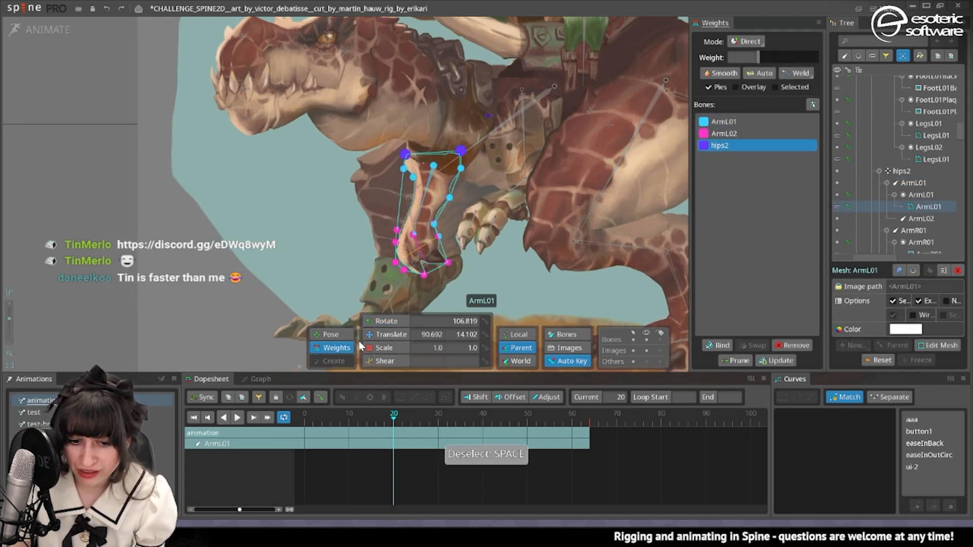
# Rotate the ArmL01 and ArmL02 bones together, swinging the arm forward at frame 20 and backward at frame 37.
pyautogui.click(383, 321)
pyautogui.press('space')
pyautogui.click(424, 199)
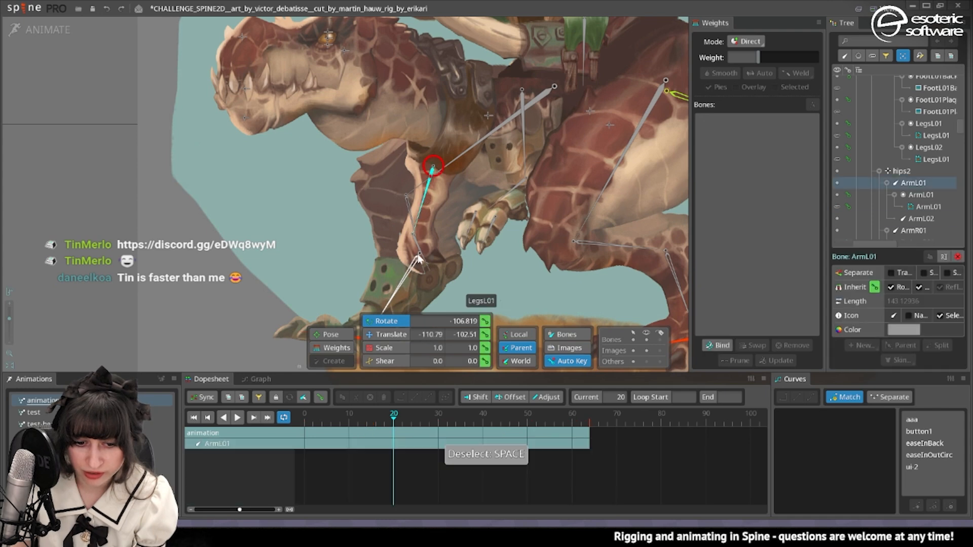
pyautogui.keyDown('ctrl'); pyautogui.click(416, 245); pyautogui.keyUp('ctrl')
pyautogui.moveTo(490, 285); pyautogui.dragTo(445, 311)
pyautogui.moveTo(391, 429); pyautogui.dragTo(469, 428)
pyautogui.moveTo(349, 247); pyautogui.dragTo(356, 227)
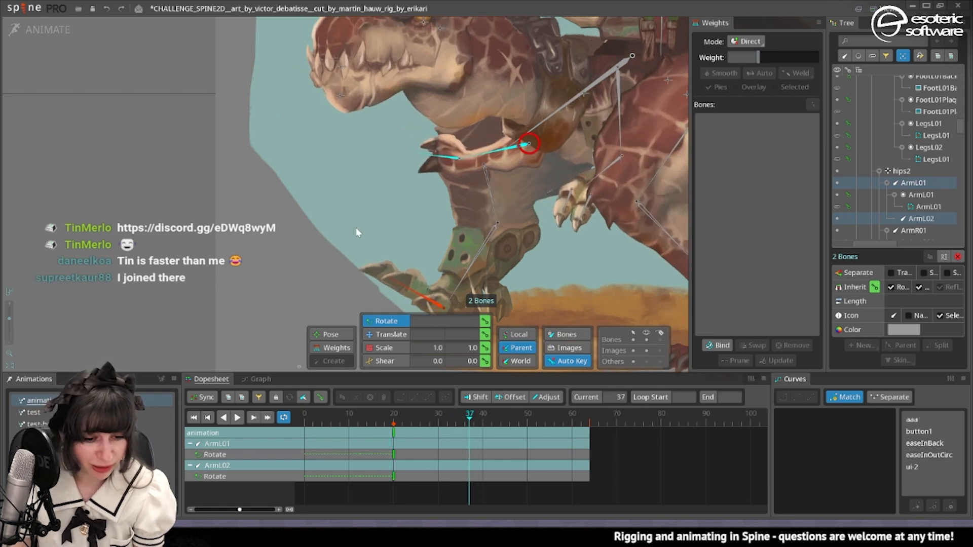
# Key the rotation of the ArmL01 and ArmL02 bones at frame 0 and play back the arm swing.
pyautogui.moveTo(391, 421); pyautogui.dragTo(292, 435)
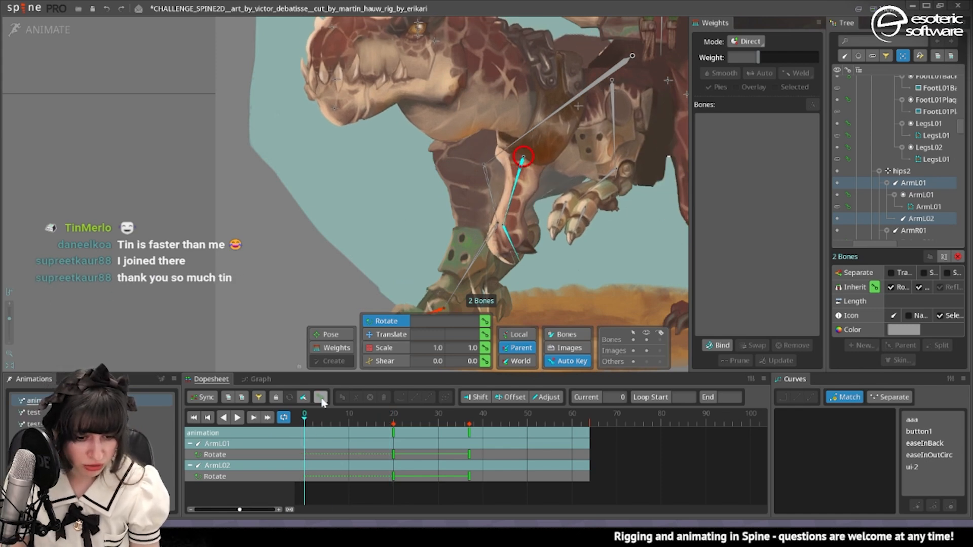
pyautogui.click(322, 399)
pyautogui.click(304, 439)
pyautogui.hotkey('ctrl', 'c')
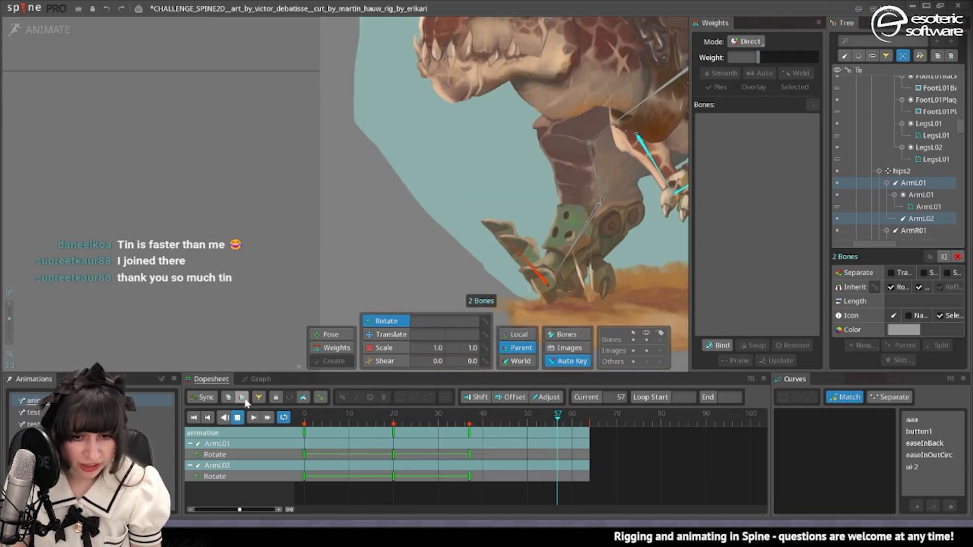
pyautogui.moveTo(456, 182); pyautogui.dragTo(357, 197)
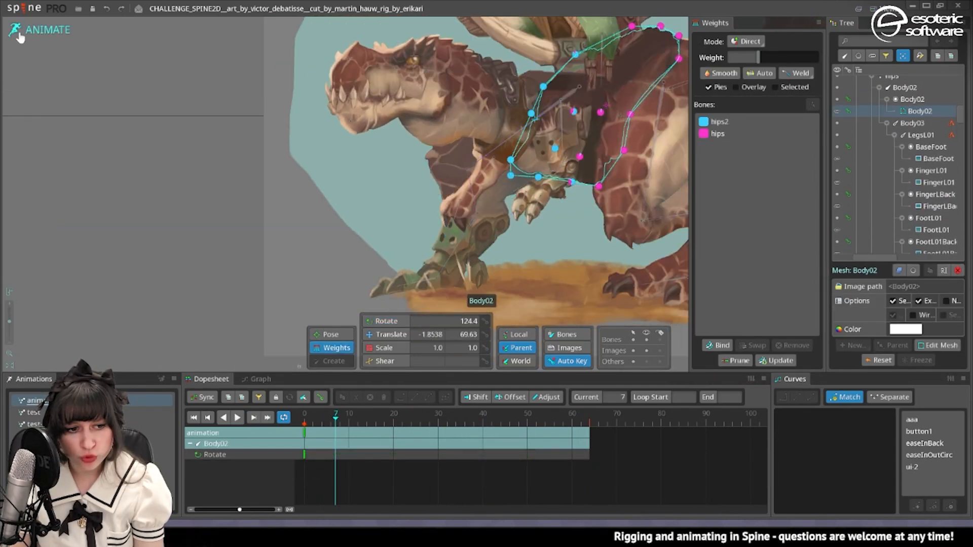
# In setup mode, examine how the right arm is split into the ArmR01, ArmR02 and finger attachments.
pyautogui.click(21, 31)
pyautogui.scroll(6, 548, 163)
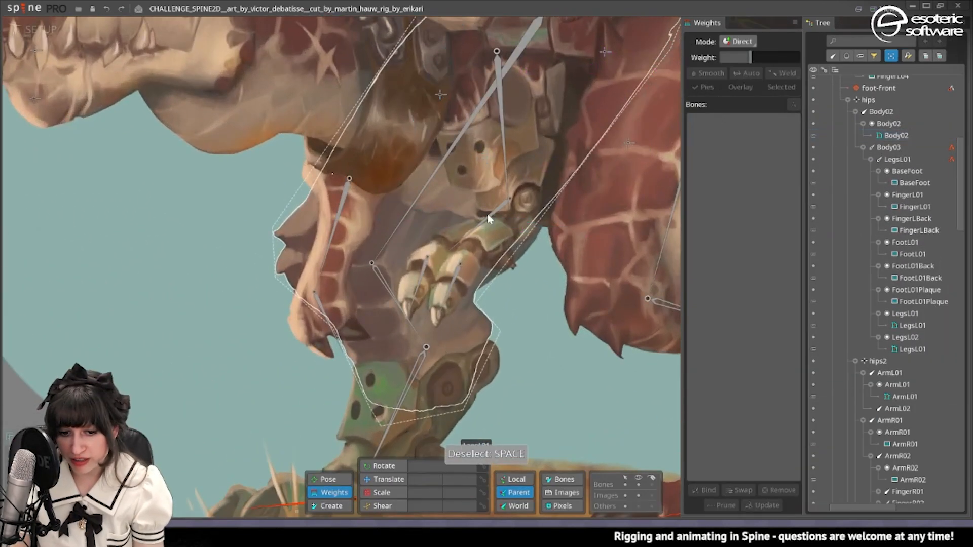
pyautogui.click(387, 483)
pyautogui.click(525, 204)
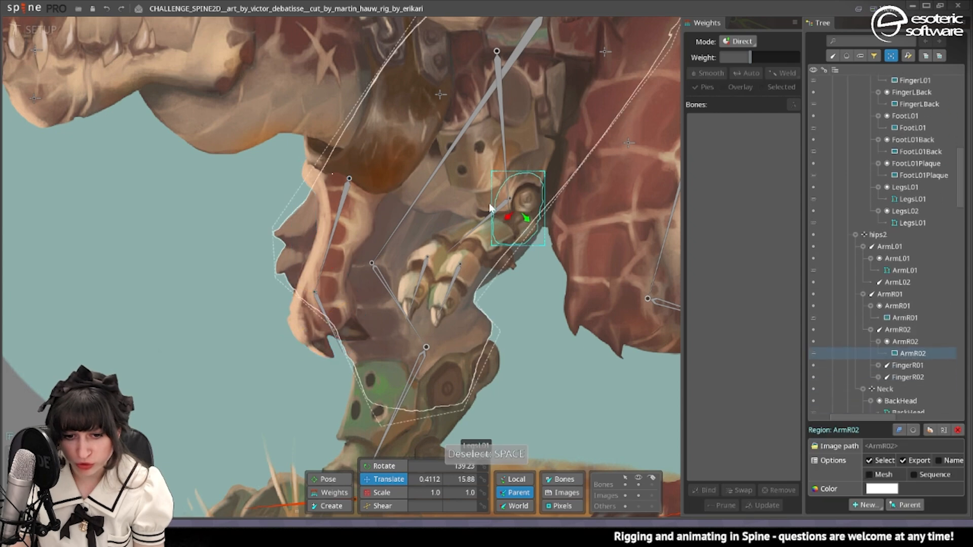
pyautogui.click(491, 209)
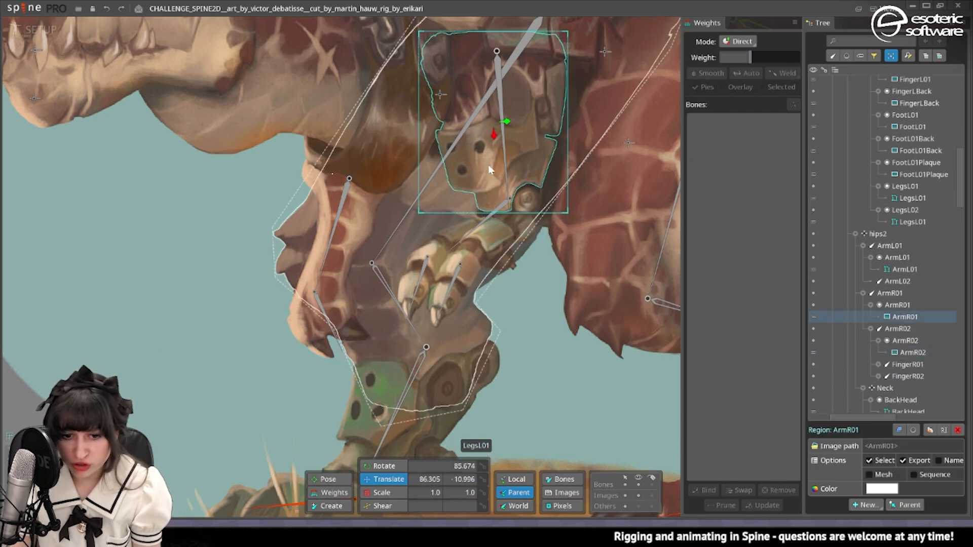
pyautogui.click(448, 235)
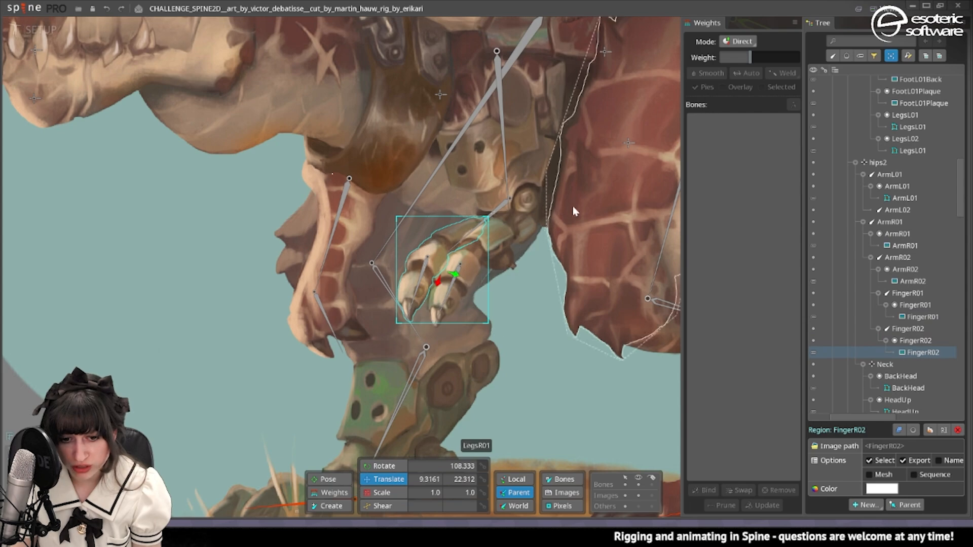
pyautogui.click(527, 206)
pyautogui.scroll(4, 506, 213)
pyautogui.scroll(-5, 428, 258)
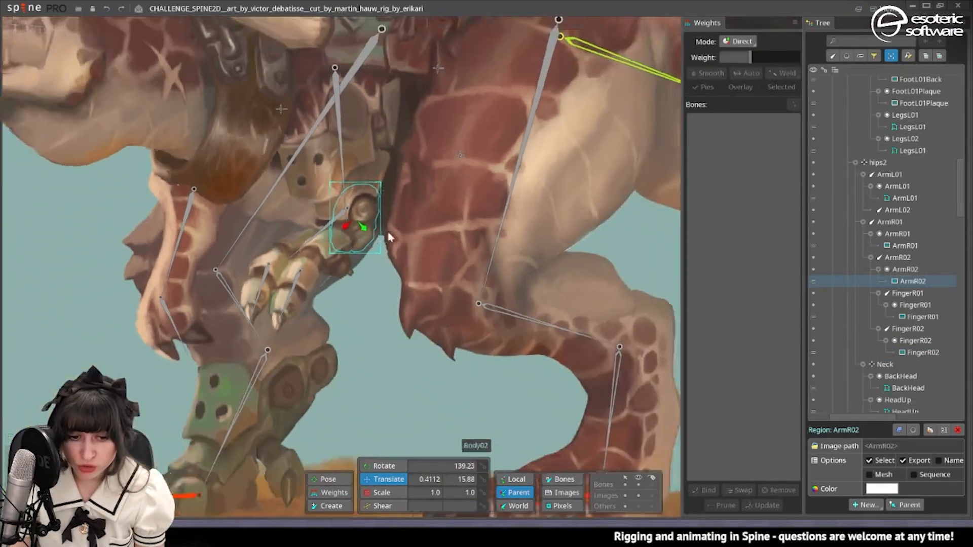
pyautogui.scroll(2, 506, 152)
# In animate mode, lower the ArmR01 bone to a translate Y of -77.861 and place its translate key at frame 0.
pyautogui.click(493, 124)
pyautogui.scroll(-4, 456, 162)
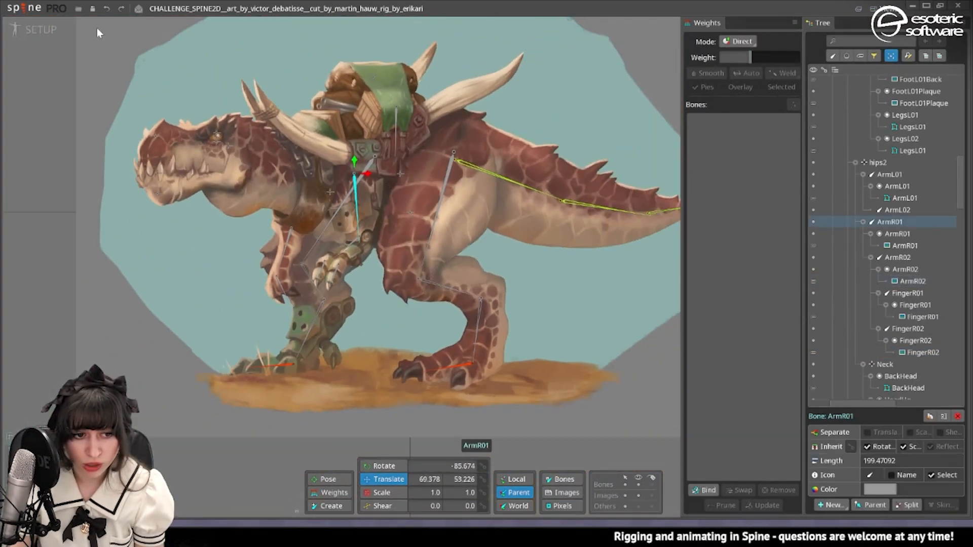
pyautogui.click(43, 30)
pyautogui.scroll(3, 473, 134)
pyautogui.moveTo(473, 134); pyautogui.dragTo(517, 127)
pyautogui.moveTo(478, 106); pyautogui.dragTo(480, 152)
pyautogui.scroll(3, 488, 190)
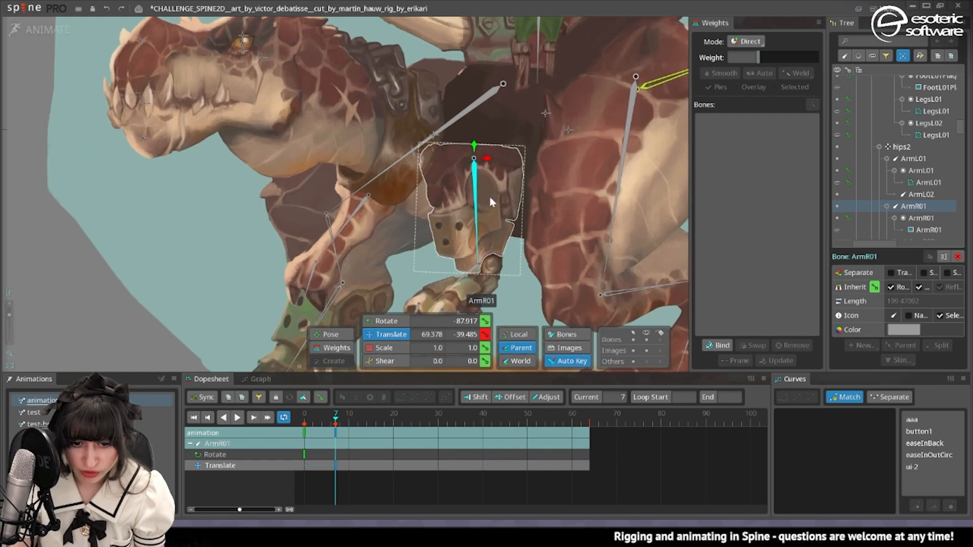
pyautogui.moveTo(490, 203); pyautogui.dragTo(466, 118)
pyautogui.moveTo(478, 53); pyautogui.dragTo(480, 80)
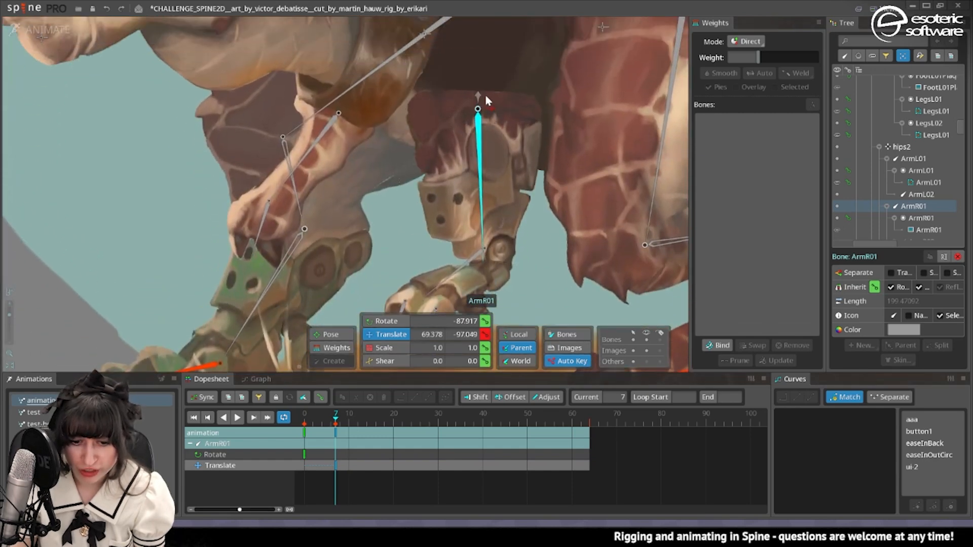
pyautogui.scroll(-2, 485, 101)
pyautogui.moveTo(497, 208); pyautogui.dragTo(483, 165)
pyautogui.moveTo(335, 434); pyautogui.dragTo(305, 433)
# In setup mode, convert the ArmR02 attachment to a mesh and trace its outline with detail 20, concavity 50 and refinement 50.
pyautogui.scroll(4, 479, 155)
pyautogui.click(482, 149)
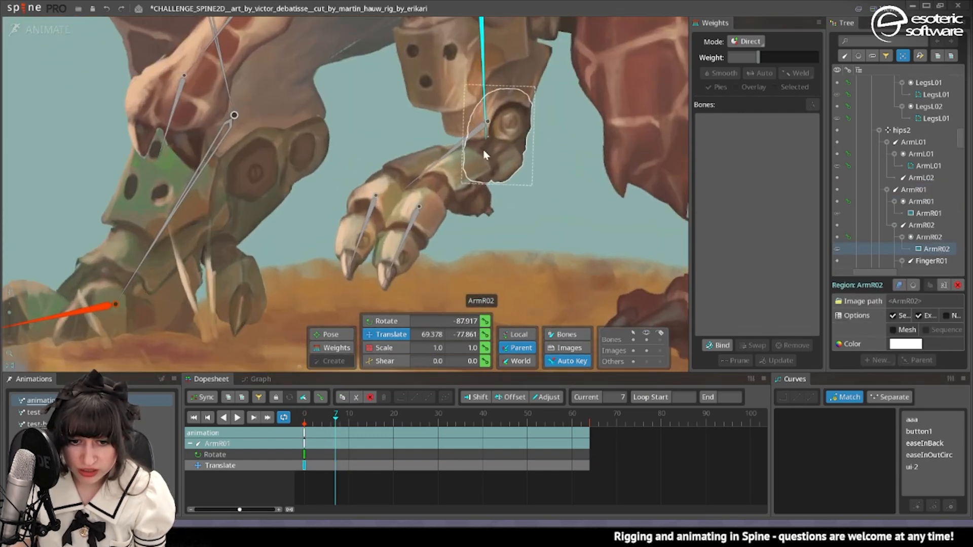
pyautogui.click(21, 31)
pyautogui.scroll(5, 505, 153)
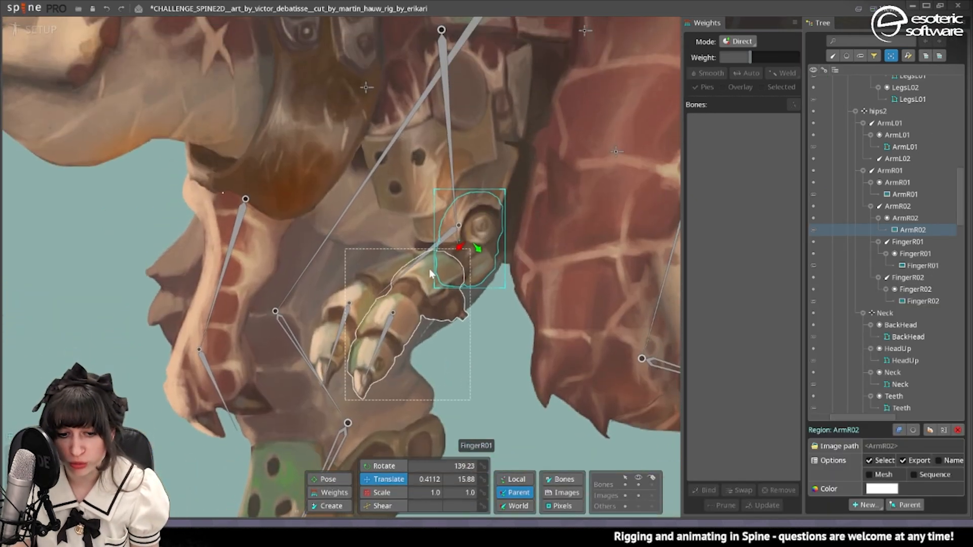
pyautogui.click(870, 475)
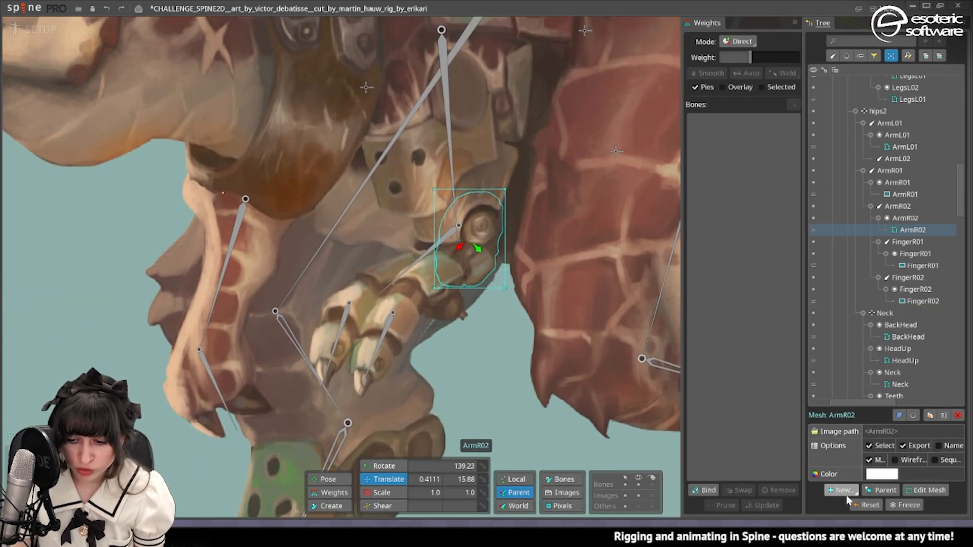
pyautogui.click(929, 490)
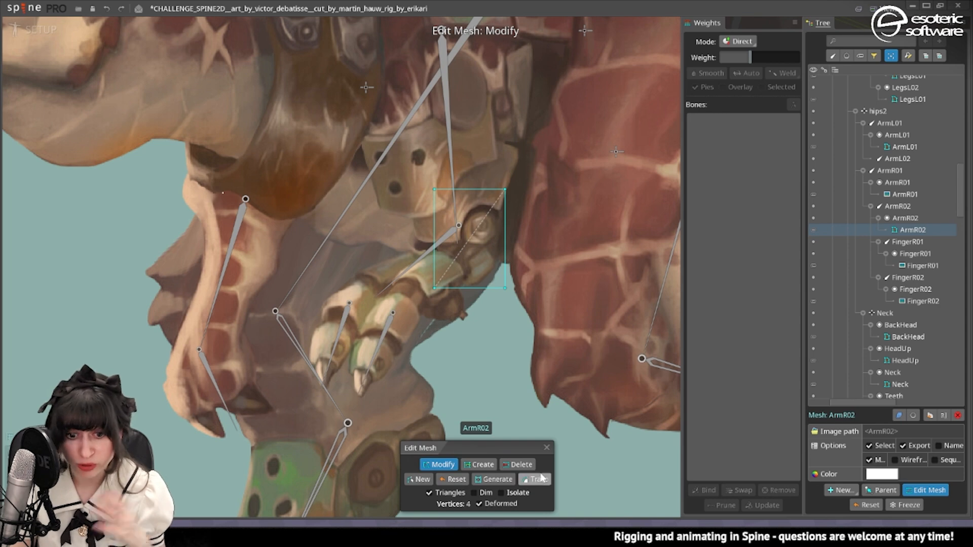
pyautogui.click(536, 480)
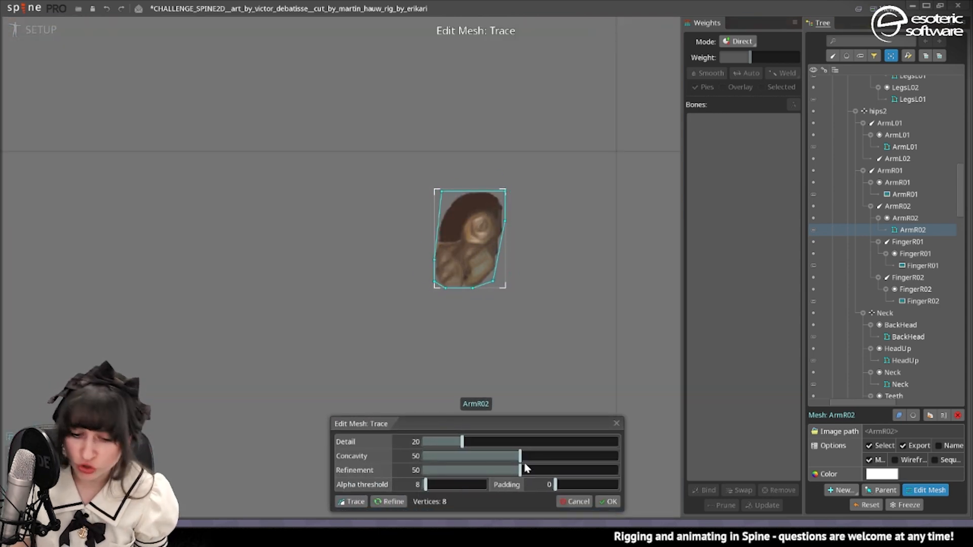
pyautogui.click(609, 501)
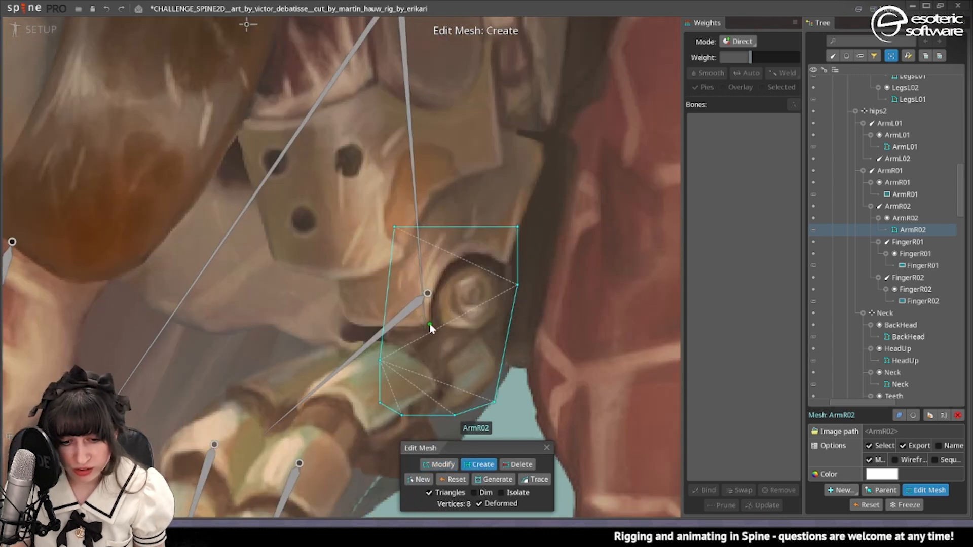
# Add two inner vertices near the elbow and one vertex on the top edge of the ArmR02 mesh.
pyautogui.click(429, 325)
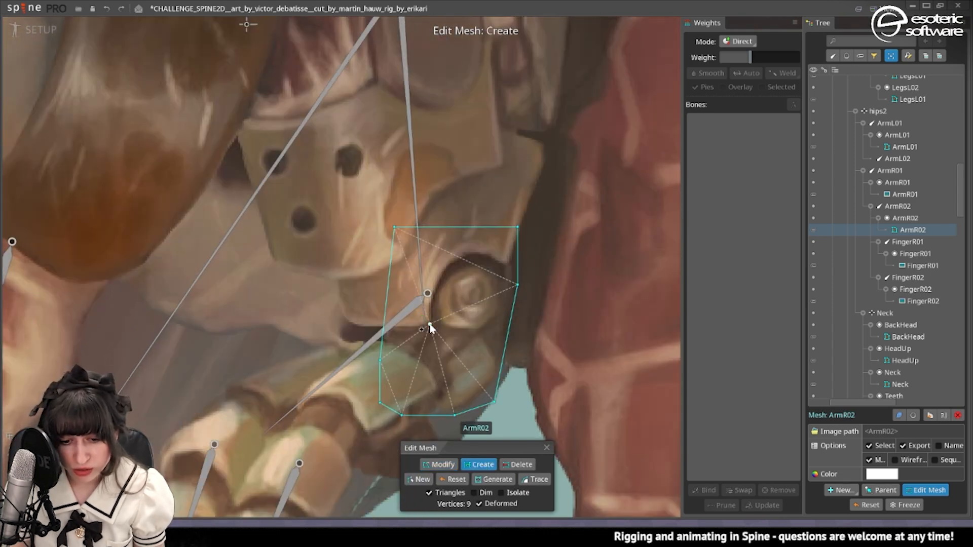
pyautogui.click(439, 227)
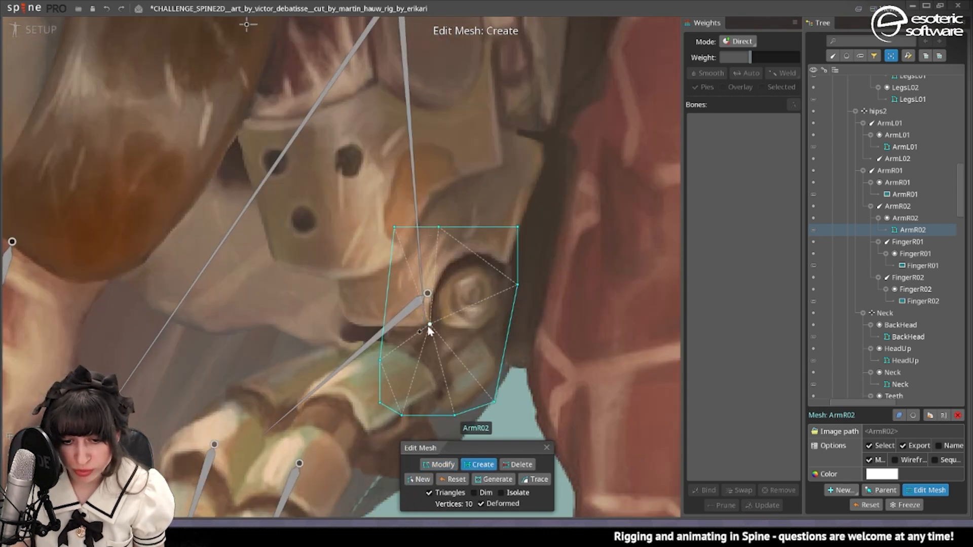
pyautogui.click(421, 360)
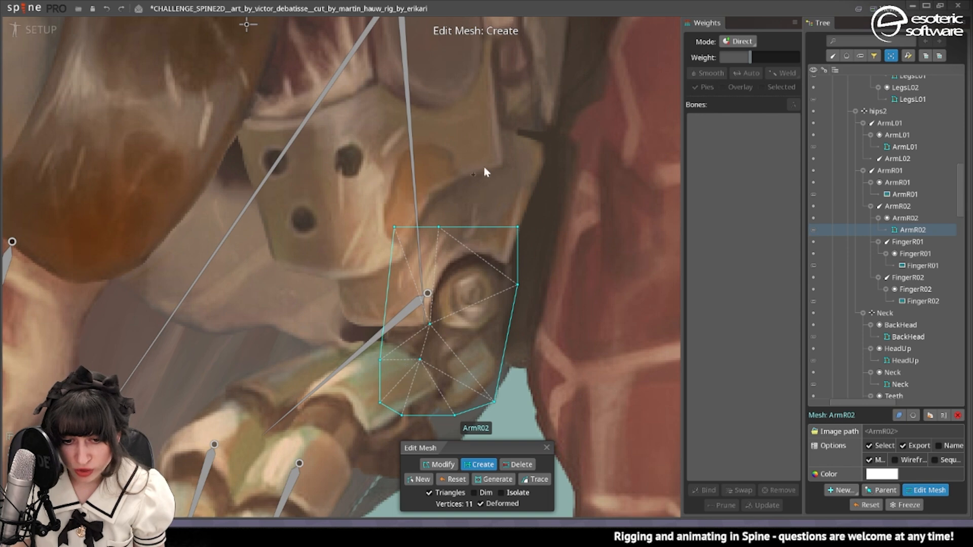
# Clean up the lower outline of the ArmR02 mesh by removing the extra corner vertex and repositioning the remaining ones, then finish mesh editing.
pyautogui.click(439, 464)
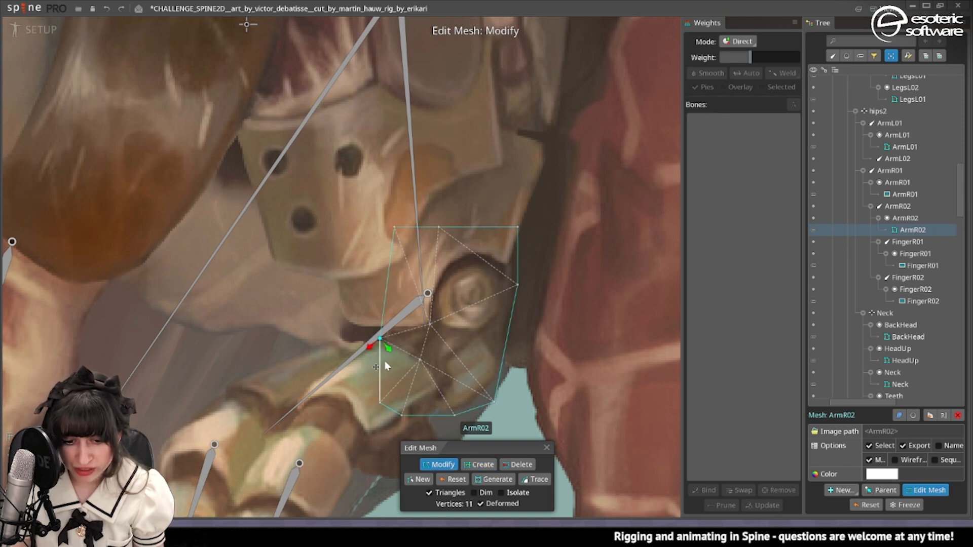
pyautogui.click(376, 403)
pyautogui.press('Delete')
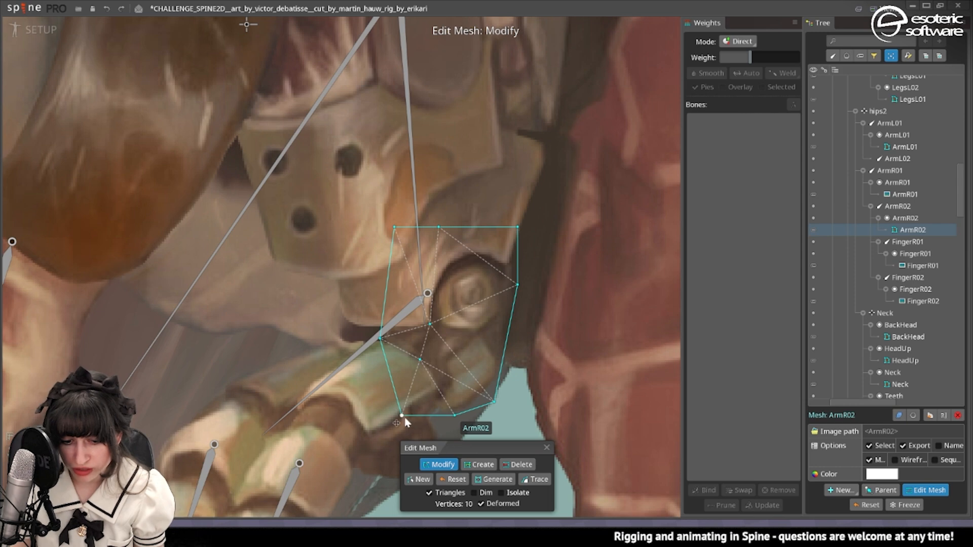
pyautogui.keyDown('ctrl'); pyautogui.click(452, 417); pyautogui.keyUp('ctrl')
pyautogui.scroll(-3, 445, 428)
pyautogui.moveTo(448, 431); pyautogui.dragTo(464, 328)
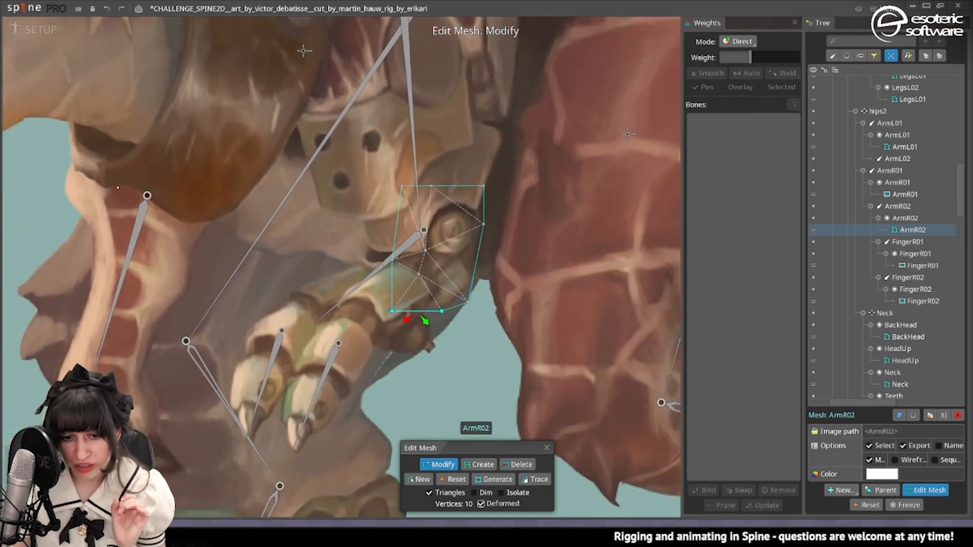
pyautogui.click(546, 448)
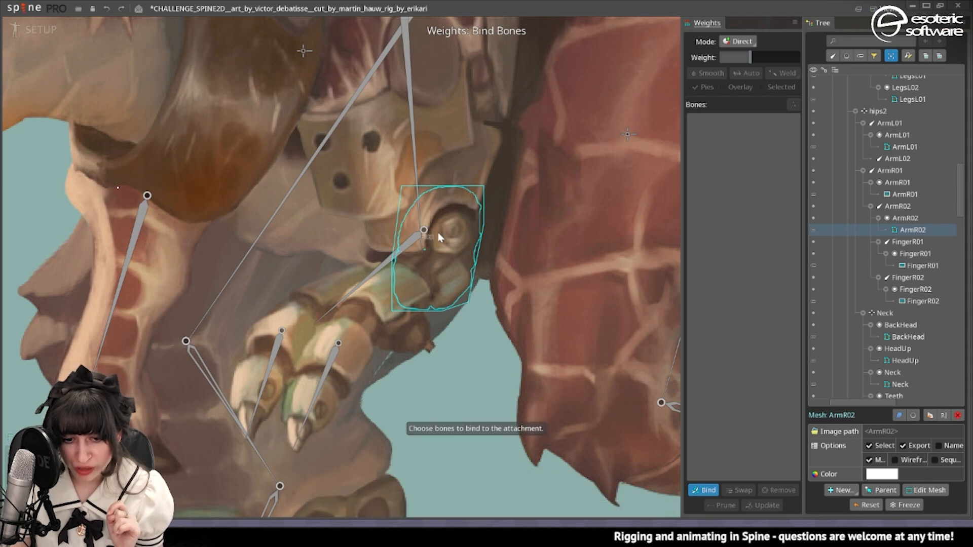
# Bind the ArmR02 mesh to the ArmR01 and ArmR02 bones.
pyautogui.click(419, 203)
pyautogui.click(408, 242)
pyautogui.scroll(-2, 357, 325)
pyautogui.scroll(-3, 608, 394)
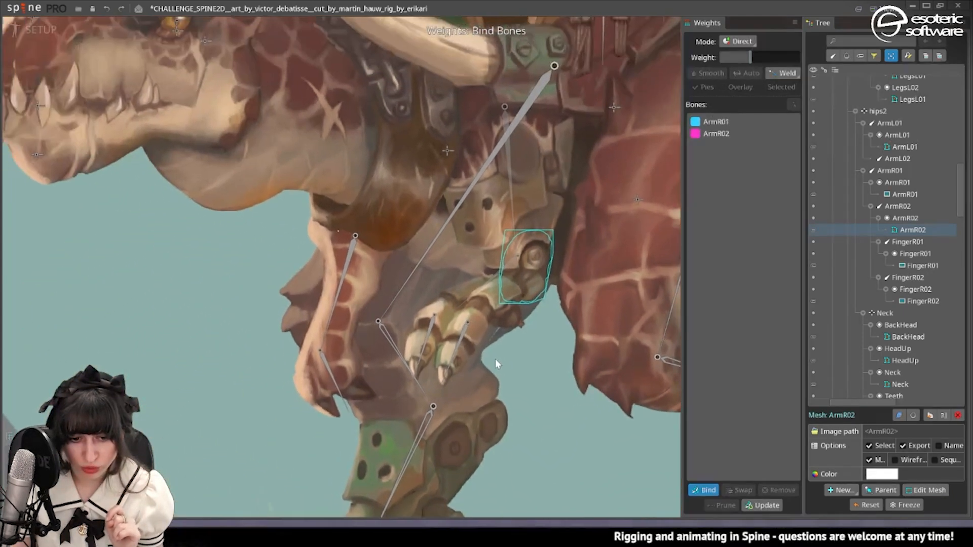
pyautogui.click(699, 489)
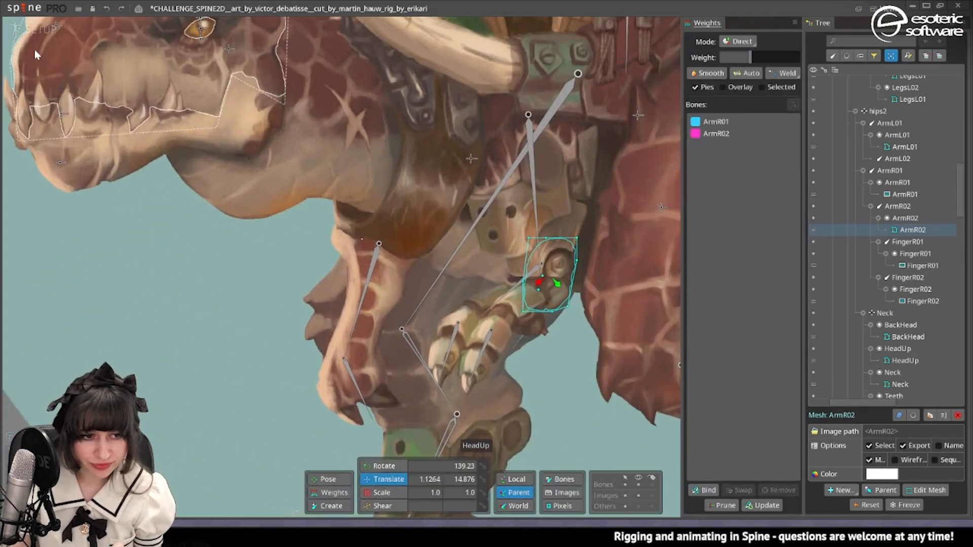
# In animate mode, rotate the ArmR02 bone to 25.992 at frame 0 and scrub through the timeline to check the arm.
pyautogui.click(39, 29)
pyautogui.scroll(-2, 454, 187)
pyautogui.press('space')
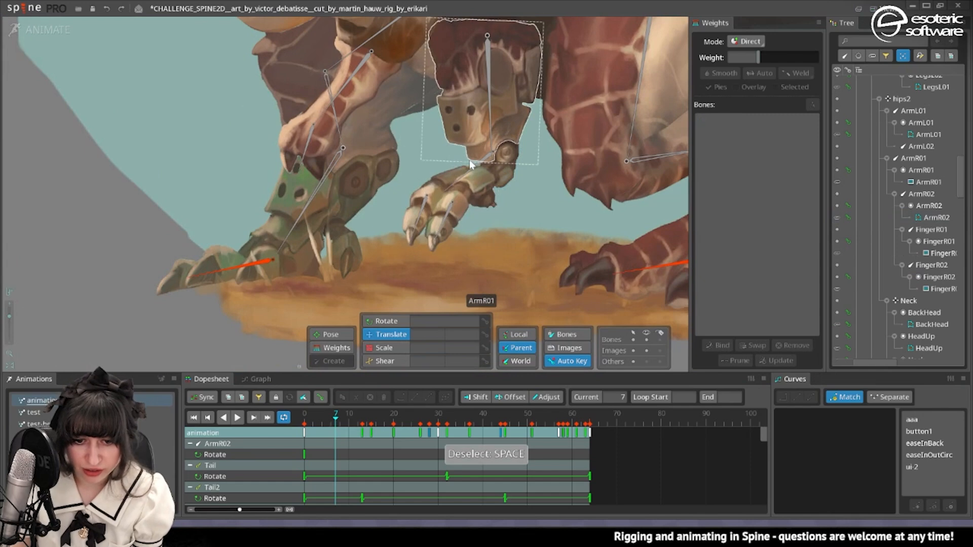
pyautogui.click(481, 163)
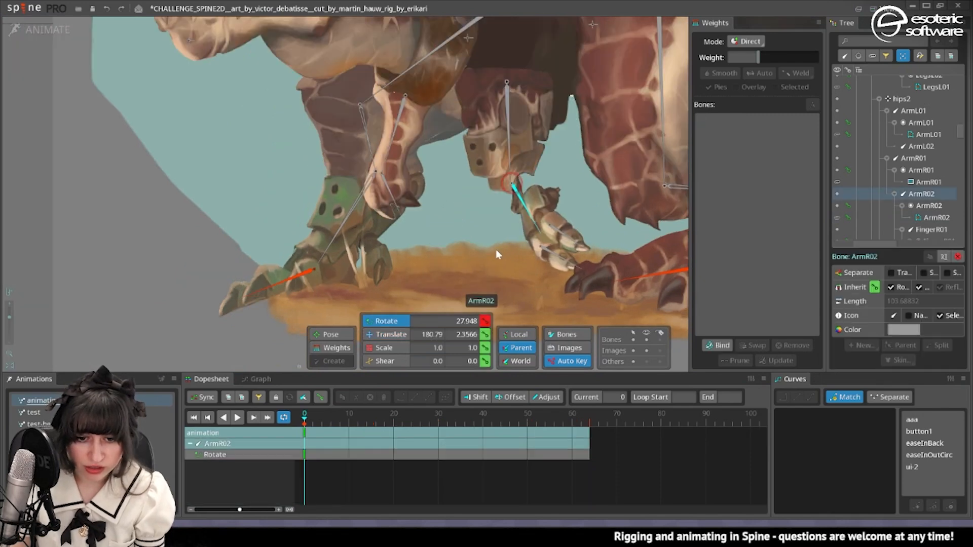
pyautogui.moveTo(496, 249); pyautogui.dragTo(488, 309)
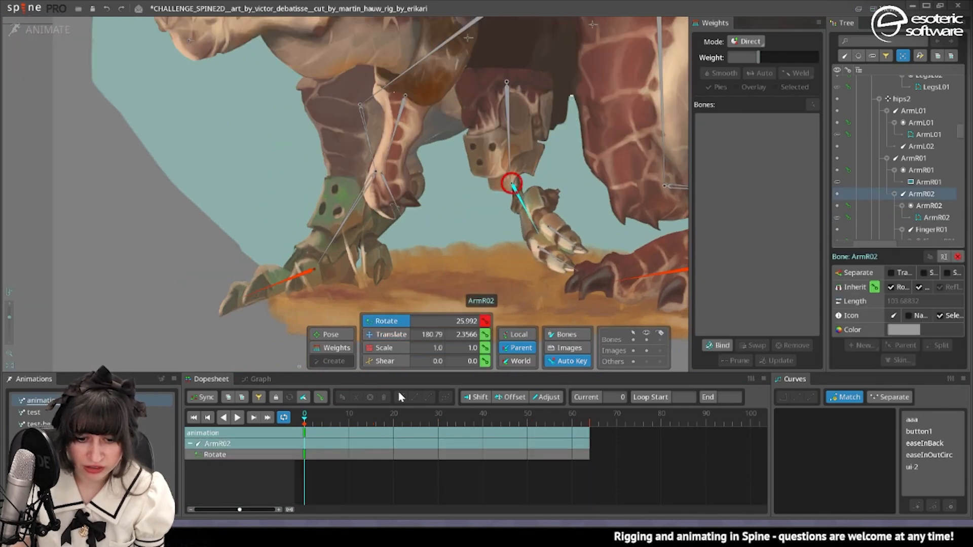
pyautogui.moveTo(360, 415); pyautogui.dragTo(488, 415)
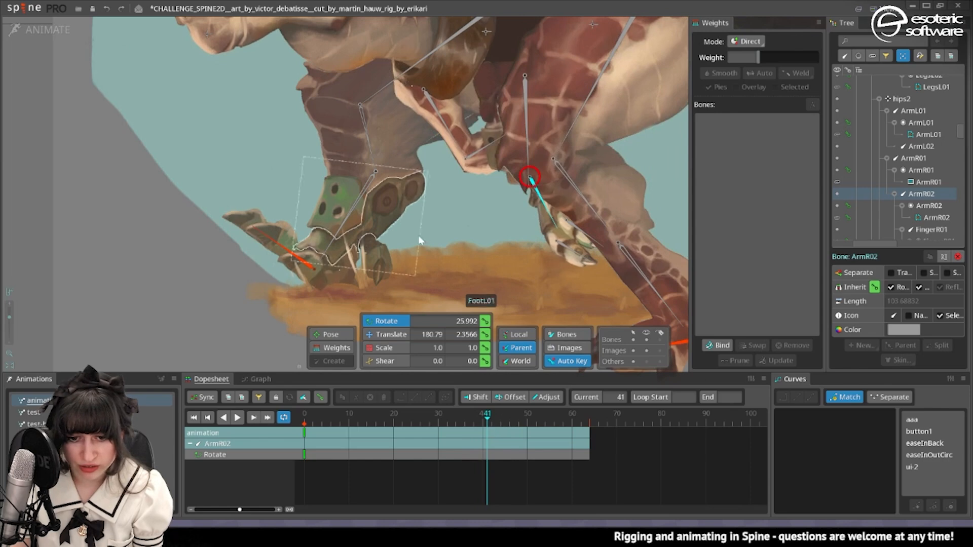
pyautogui.click(497, 157)
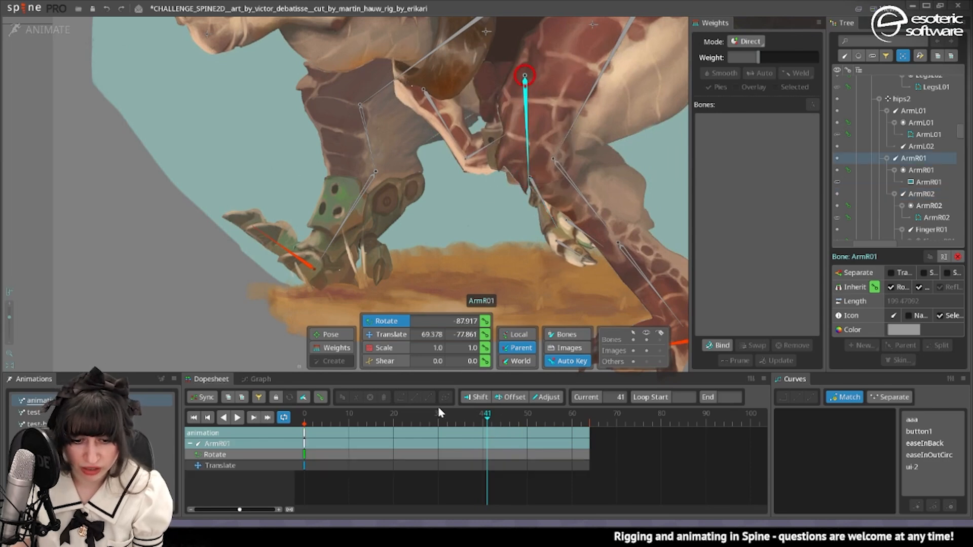
pyautogui.moveTo(440, 414); pyautogui.dragTo(421, 415)
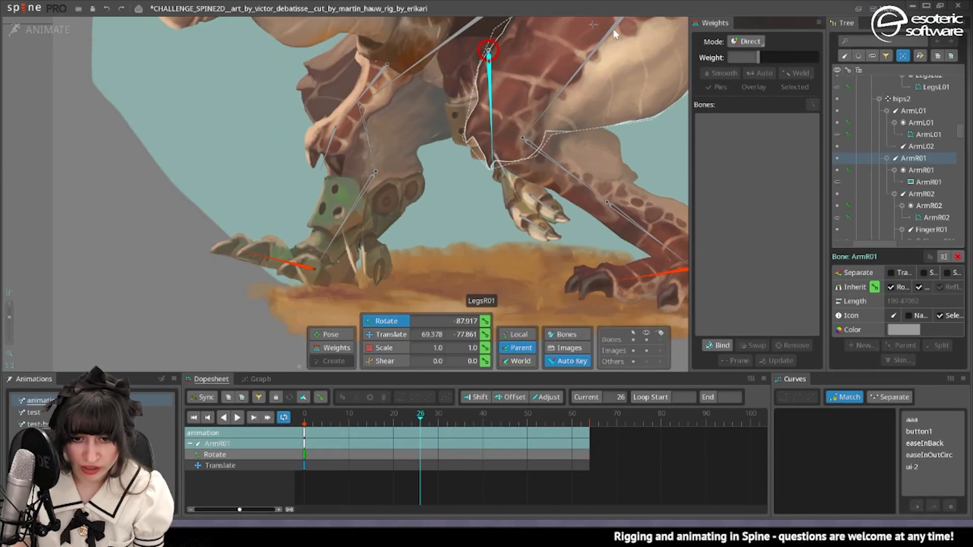
# Delete the LegsR01 bone's rotation key at frame 30 so the leg stops covering the arm.
pyautogui.click(593, 53)
pyautogui.press('d')
pyautogui.doubleClick(440, 434)
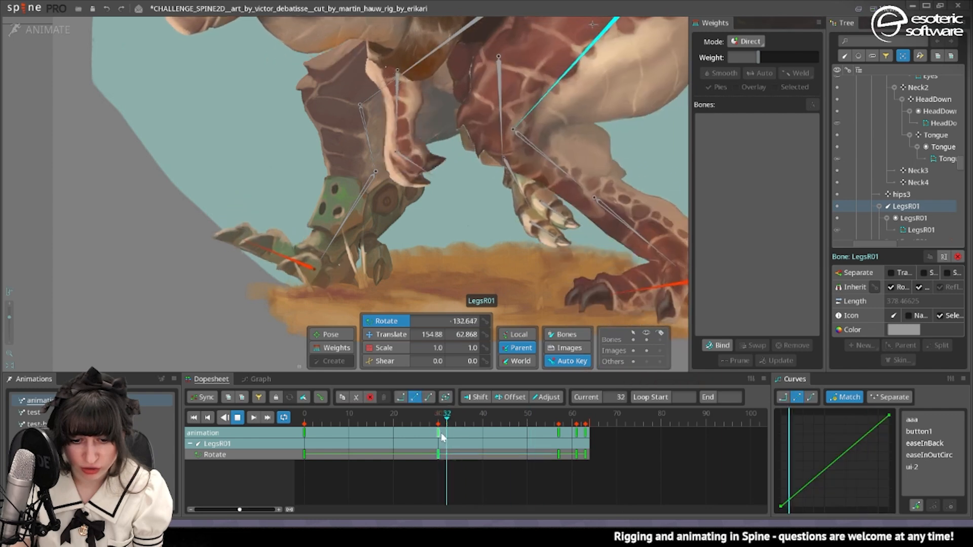
pyautogui.press('Delete')
# Key the ArmR02 bone's rotation at frame 38, swing it forward to -112.881 at frame 19, and play back the motion.
pyautogui.click(514, 185)
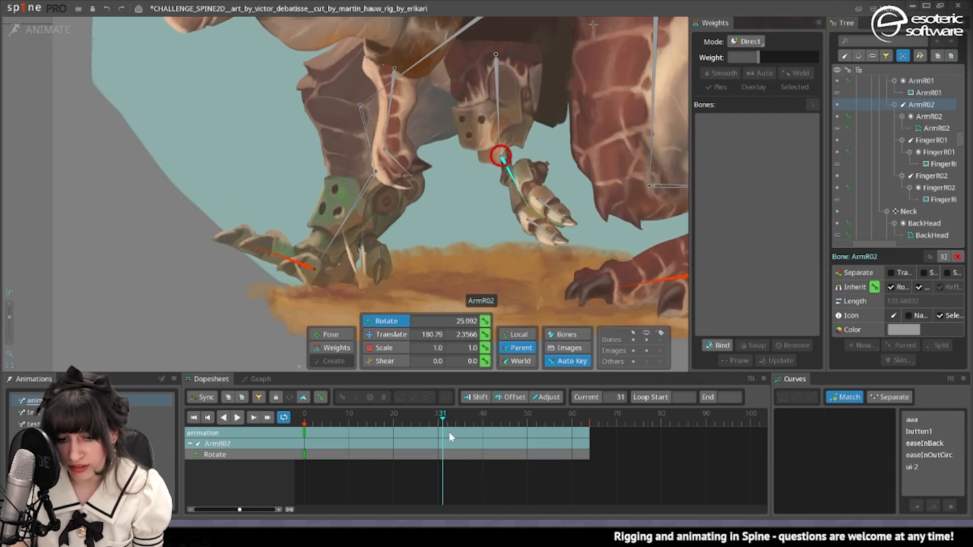
pyautogui.moveTo(447, 417); pyautogui.dragTo(390, 411)
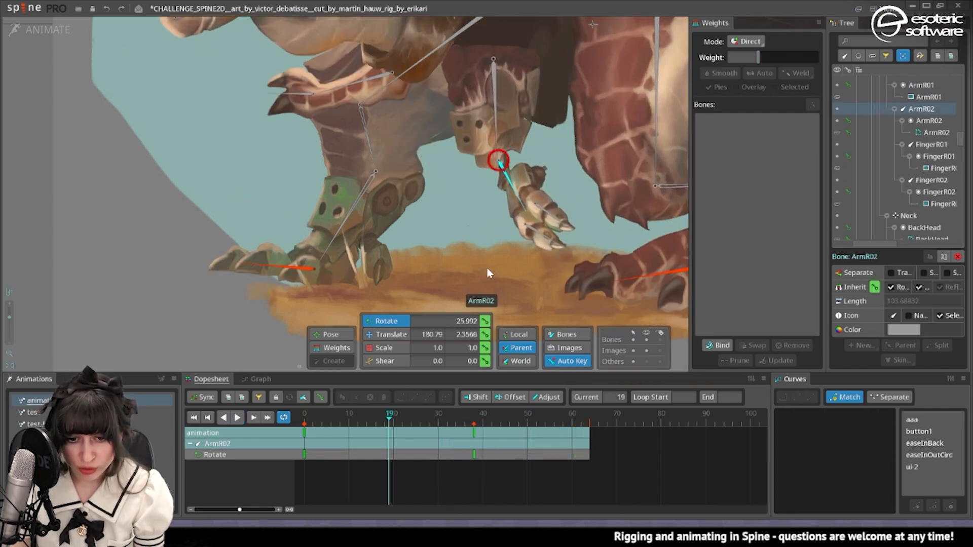
pyautogui.moveTo(487, 269); pyautogui.dragTo(454, 5)
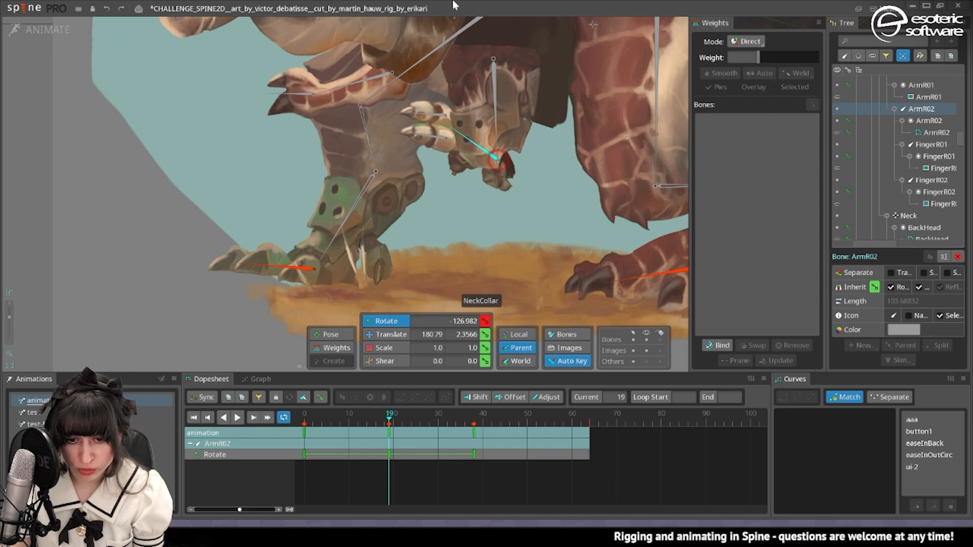
pyautogui.moveTo(421, 236); pyautogui.dragTo(436, 260)
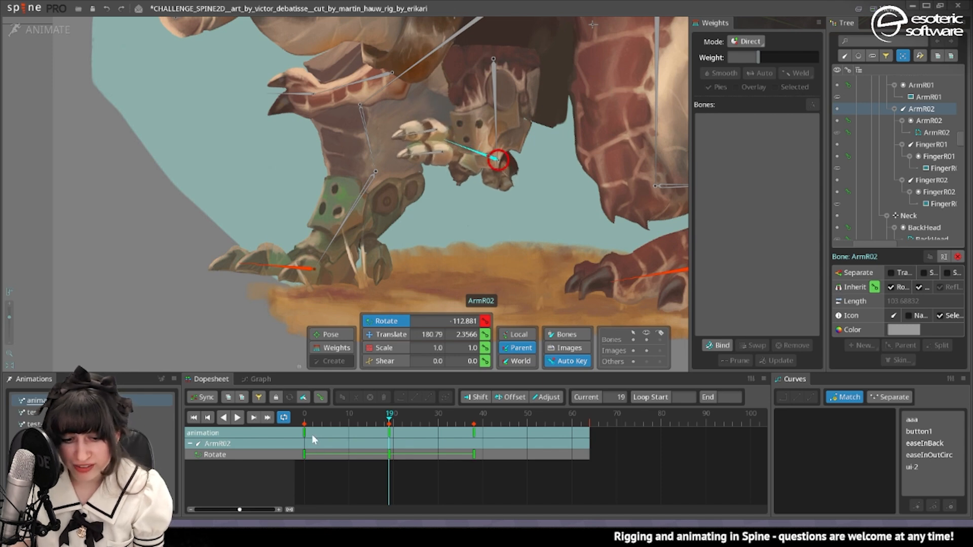
pyautogui.moveTo(311, 420); pyautogui.dragTo(244, 429)
pyautogui.click(239, 418)
# Give the ArmR02 bone 100% weight on all vertices of the ArmR02 mesh.
pyautogui.scroll(2, 499, 218)
pyautogui.click(500, 222)
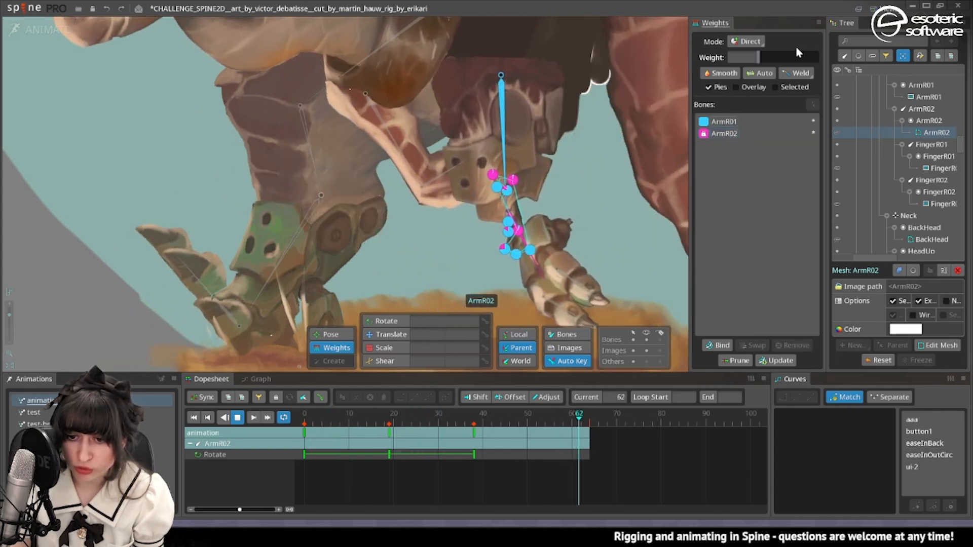
pyautogui.click(743, 123)
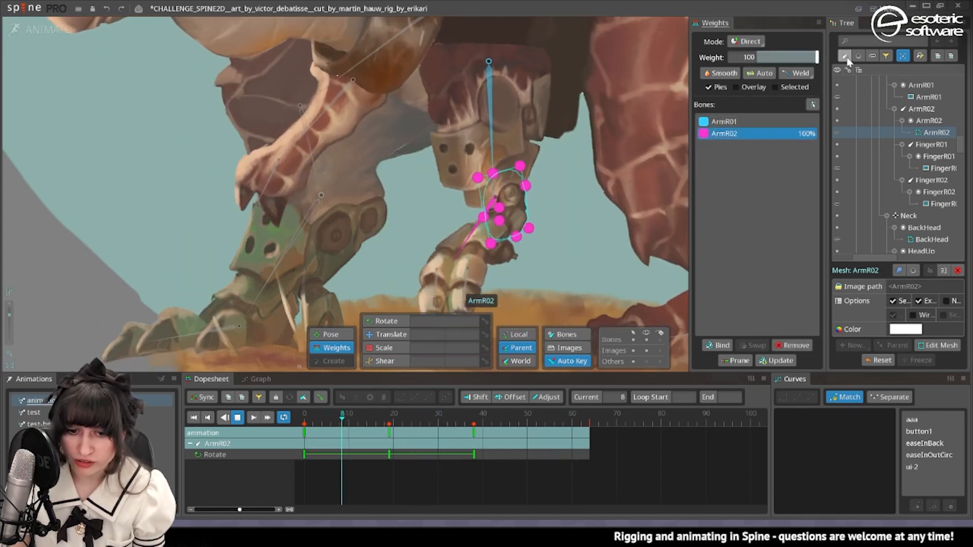
# Give the ArmR01 bone 100% weight on all vertices of the ArmR02 mesh and move the timeline to frame 22.
pyautogui.moveTo(785, 56); pyautogui.dragTo(817, 57)
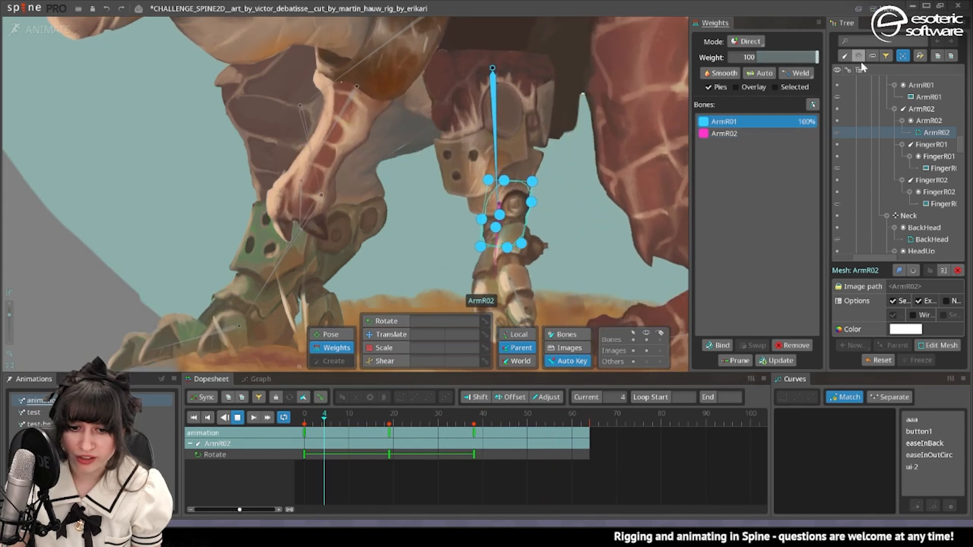
pyautogui.moveTo(346, 424); pyautogui.dragTo(403, 421)
pyautogui.scroll(2, 467, 232)
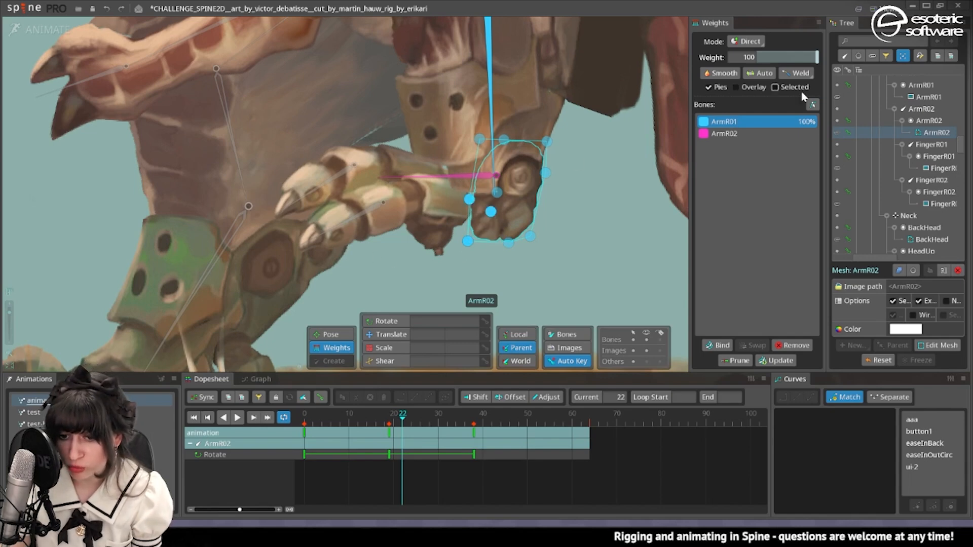
# Give the ArmR02 bone 100% weight on the ArmR02 mesh's forearm-side vertices and its bottom middle vertex.
pyautogui.click(756, 135)
pyautogui.moveTo(775, 57); pyautogui.dragTo(881, 51)
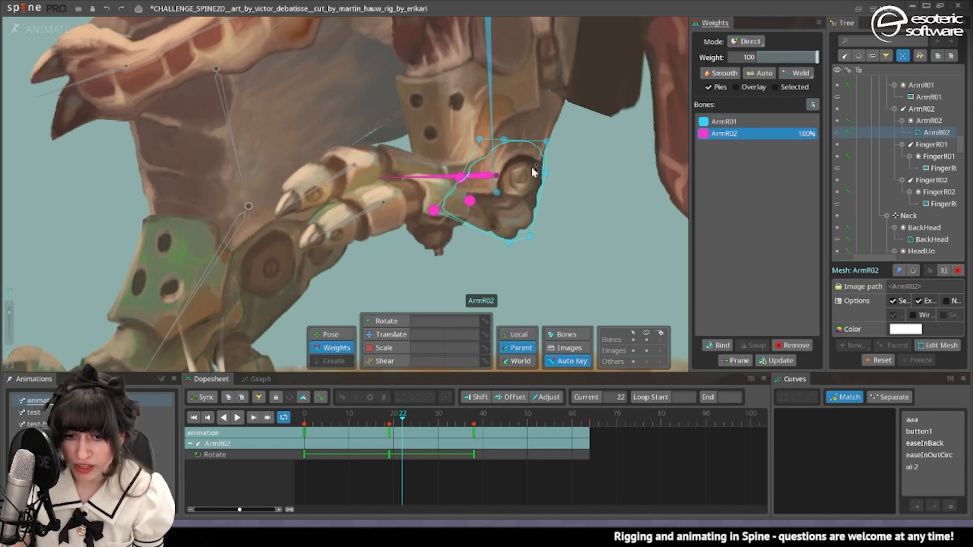
pyautogui.moveTo(510, 239); pyautogui.dragTo(528, 189)
pyautogui.click(496, 193)
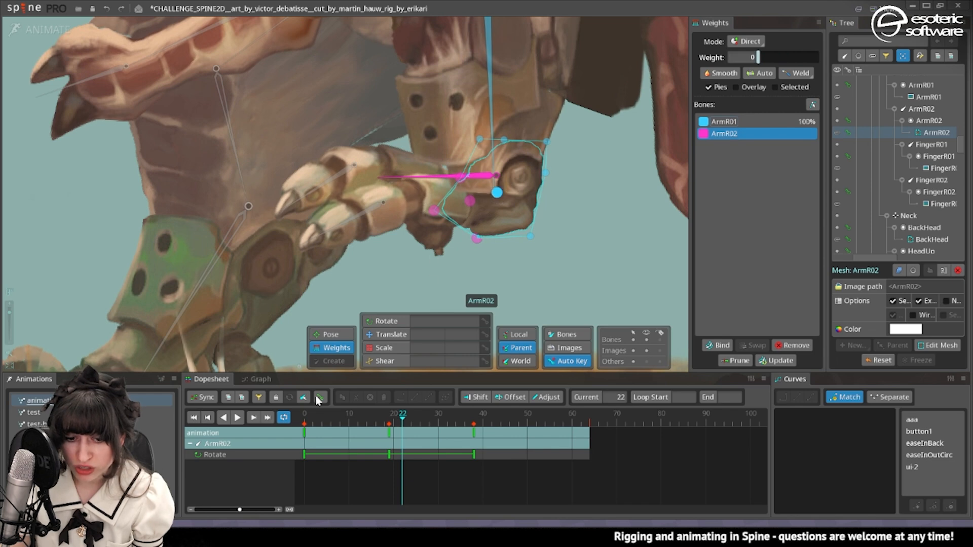
# Set the ArmR02 bone's weight to 33.87 on the mesh's lower outer corner vertex and scrub to frame 23 to check the bend.
pyautogui.moveTo(392, 420)
pyautogui.mouseDown()
pyautogui.moveTo(344, 420)
pyautogui.moveTo(398, 420)
pyautogui.mouseUp()
pyautogui.moveTo(795, 58); pyautogui.dragTo(779, 74)
pyautogui.moveTo(405, 427); pyautogui.dragTo(379, 445)
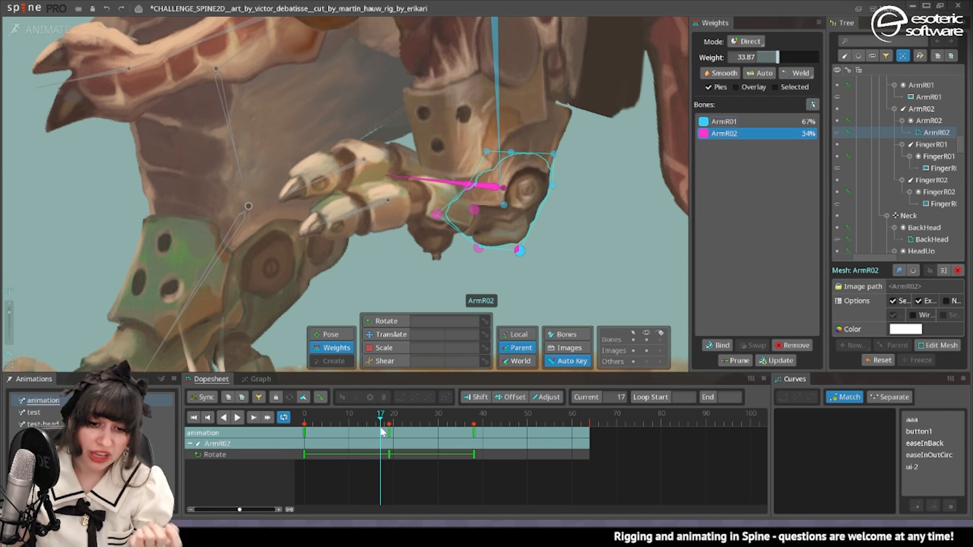
pyautogui.moveTo(448, 426); pyautogui.dragTo(406, 429)
pyautogui.scroll(5, 523, 201)
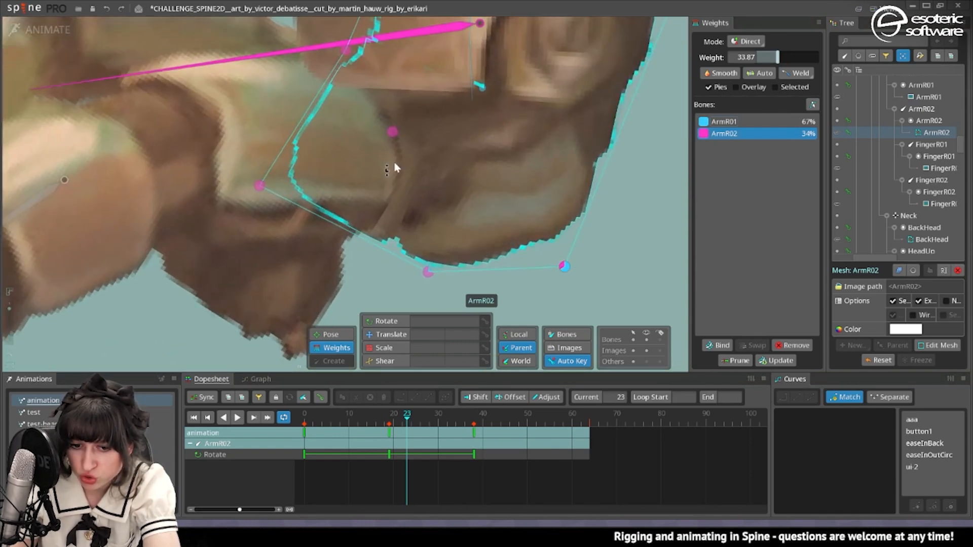
# In setup mode, edit the ArmR02 mesh and create an inner vertex just below the round elbow joint.
pyautogui.hotkey('ctrl', 'Tab')
pyautogui.moveTo(611, 120); pyautogui.dragTo(426, 305)
pyautogui.moveTo(424, 122); pyautogui.dragTo(473, 184)
pyautogui.scroll(2, 473, 184)
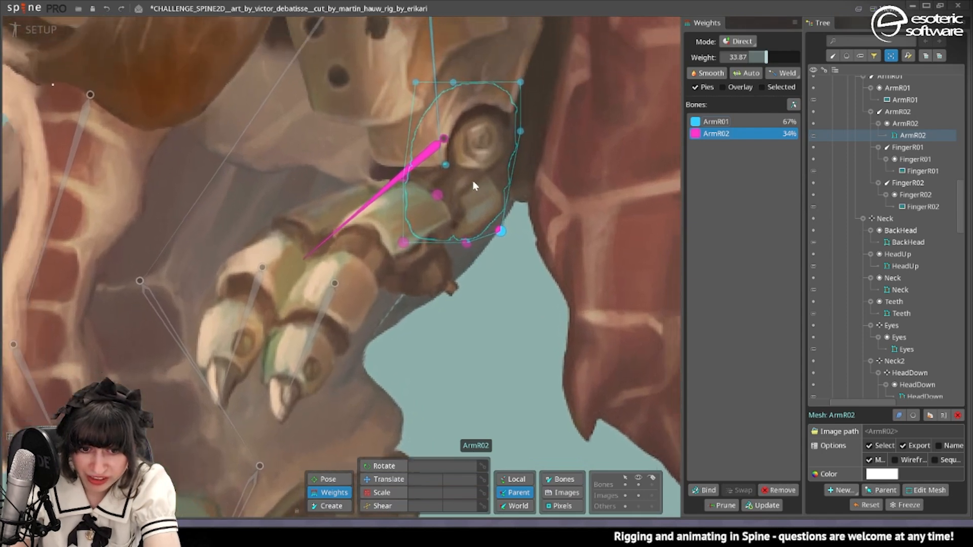
pyautogui.click(927, 490)
pyautogui.scroll(3, 508, 209)
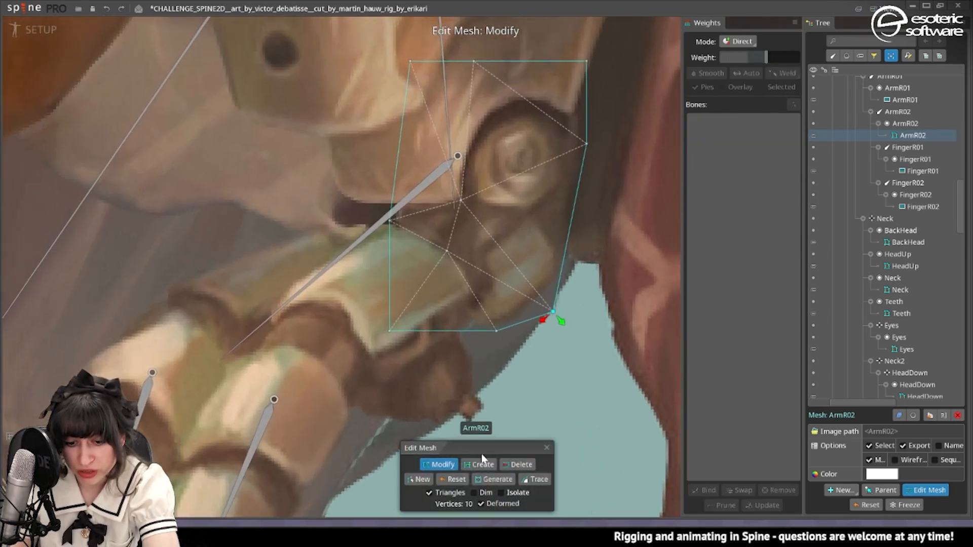
pyautogui.click(483, 462)
pyautogui.click(526, 213)
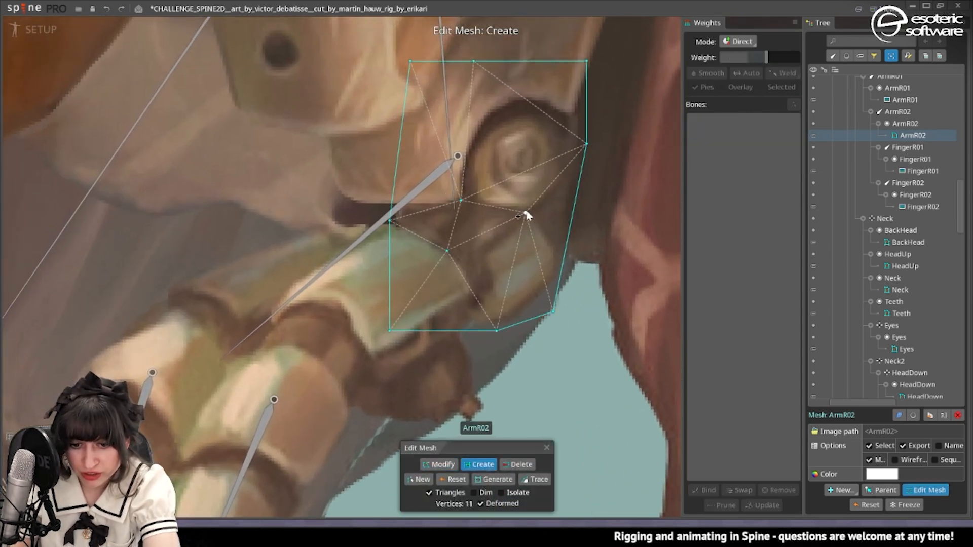
# Move the ArmR02 mesh's lower inner vertex onto the forearm's edge and its lower outer corner vertex up and outward.
pyautogui.click(439, 465)
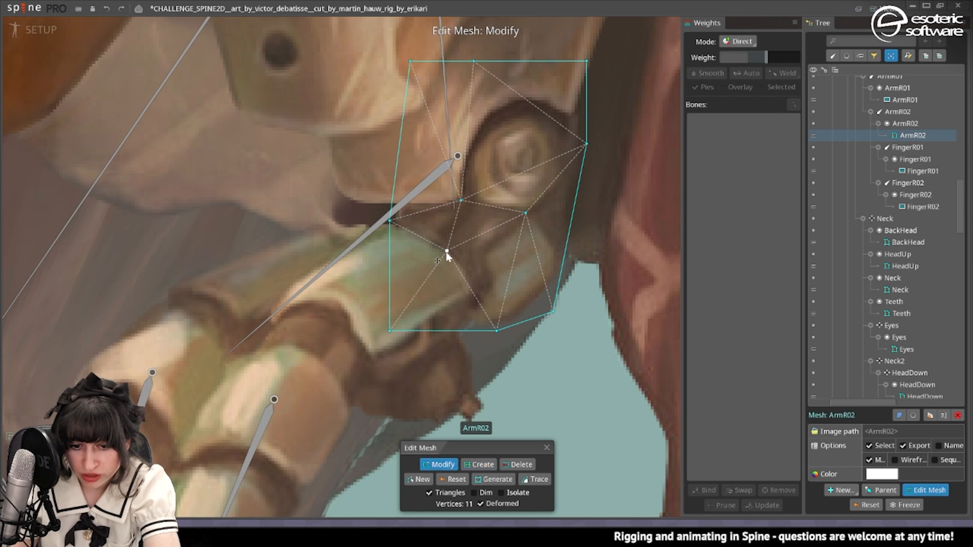
pyautogui.moveTo(447, 251); pyautogui.dragTo(467, 264)
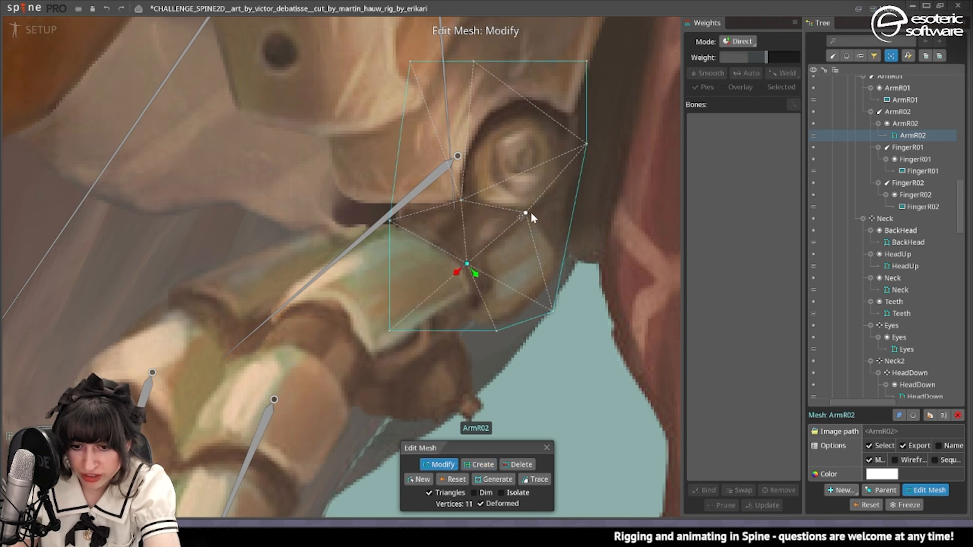
pyautogui.moveTo(553, 310); pyautogui.dragTo(580, 277)
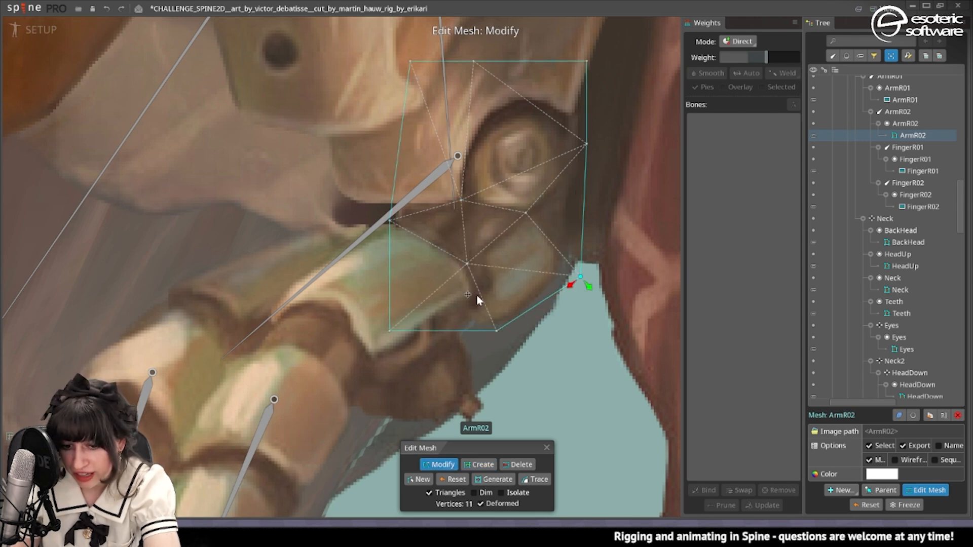
# Return to animate mode and compare the arm bend by undoing and redoing the ArmR02 mesh edit.
pyautogui.click(35, 29)
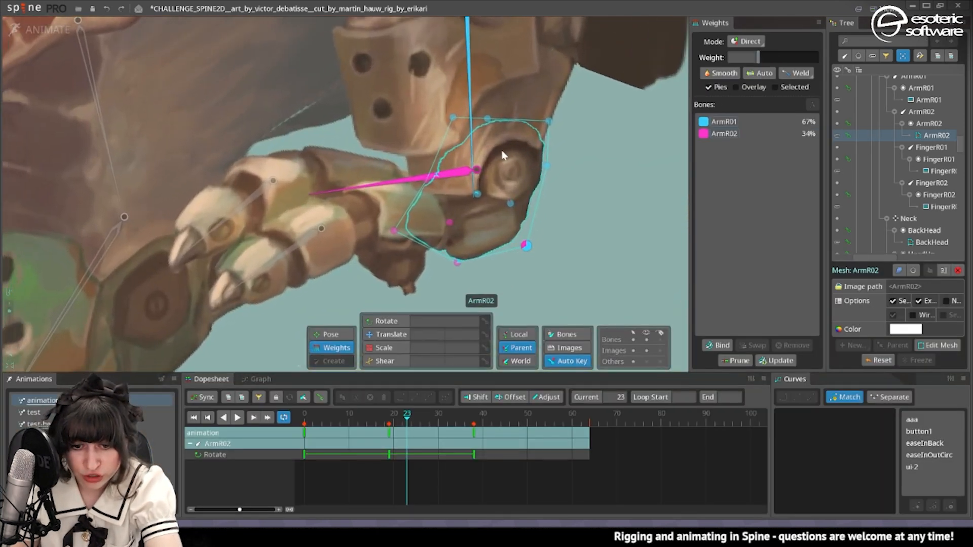
pyautogui.click(105, 10)
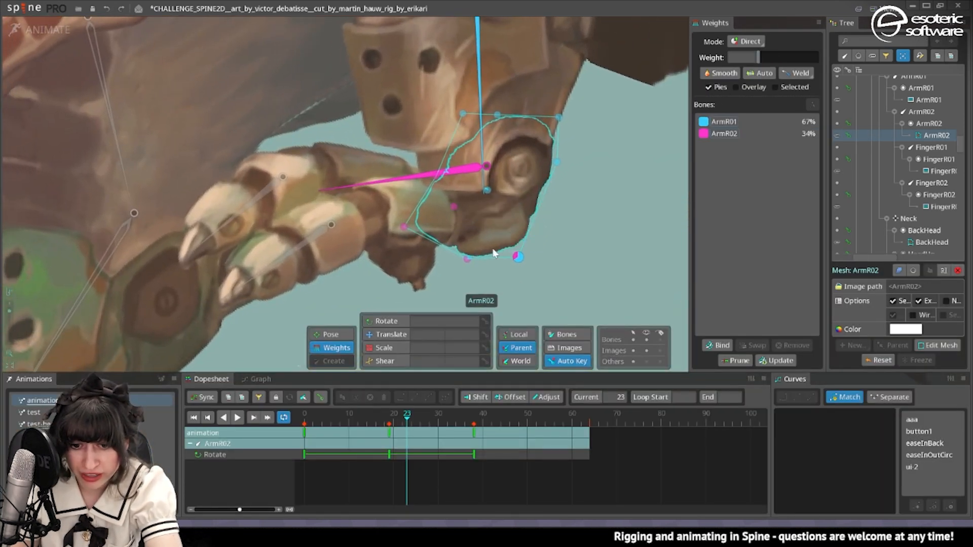
pyautogui.click(122, 9)
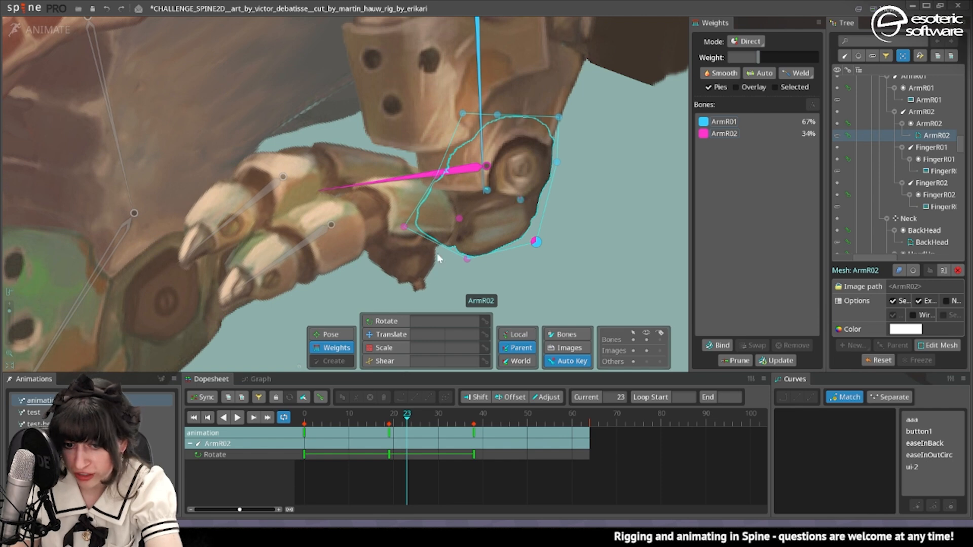
# Scrub back to frame 3 to check the whole arm, then save the project and return to setup mode.
pyautogui.moveTo(414, 403); pyautogui.dragTo(319, 454)
pyautogui.scroll(-3, 479, 157)
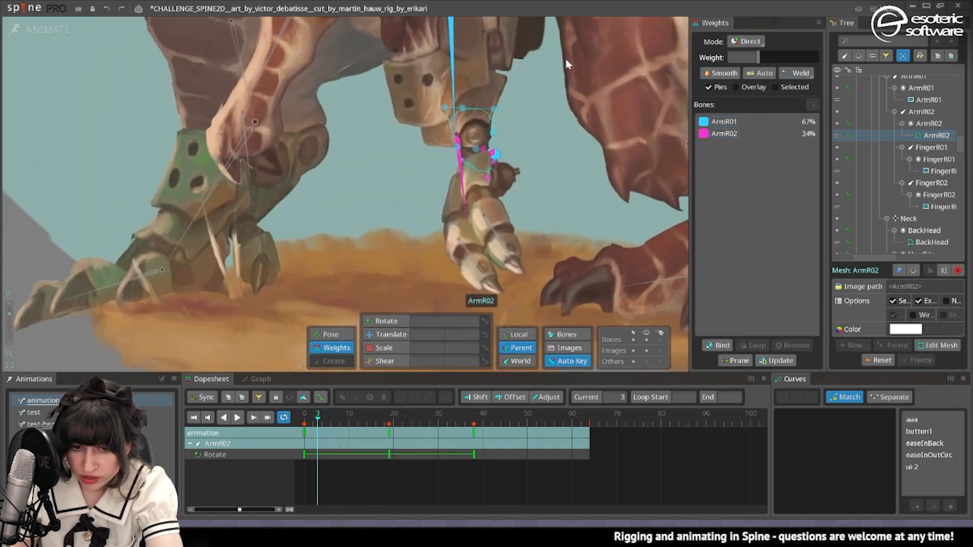
pyautogui.scroll(-4, 470, 171)
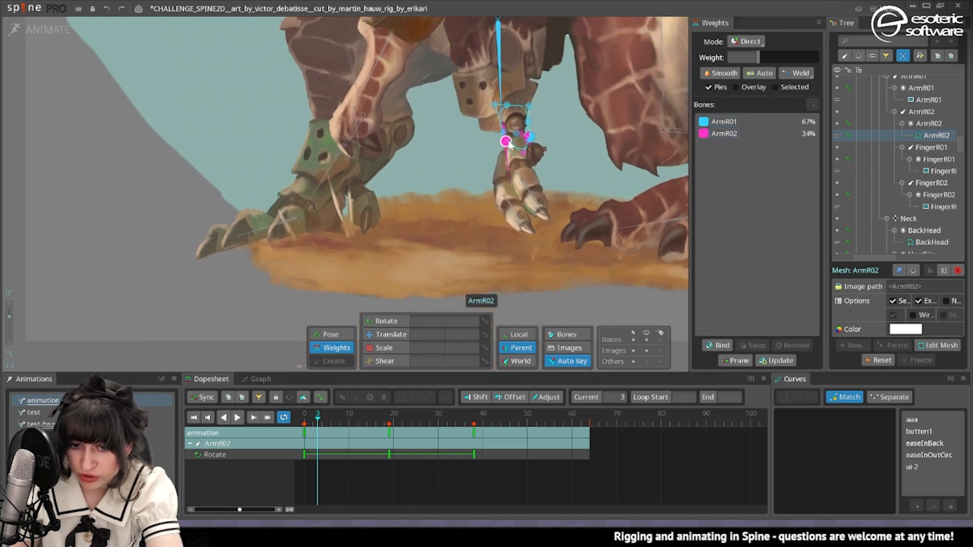
pyautogui.scroll(2, 510, 147)
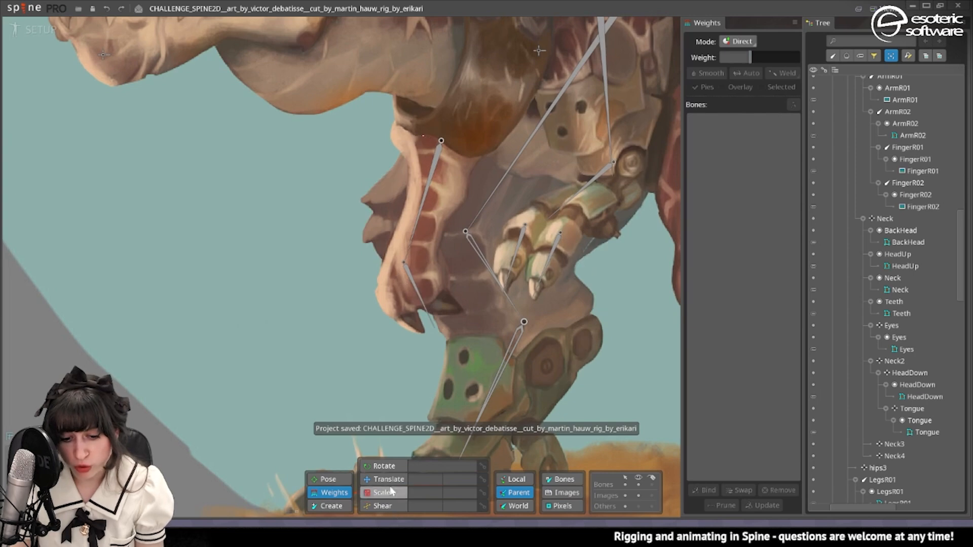
# Convert the FingerR01 image to a mesh and trace its outline with detail 20, concavity 50 and refinement 50.
pyautogui.click(566, 231)
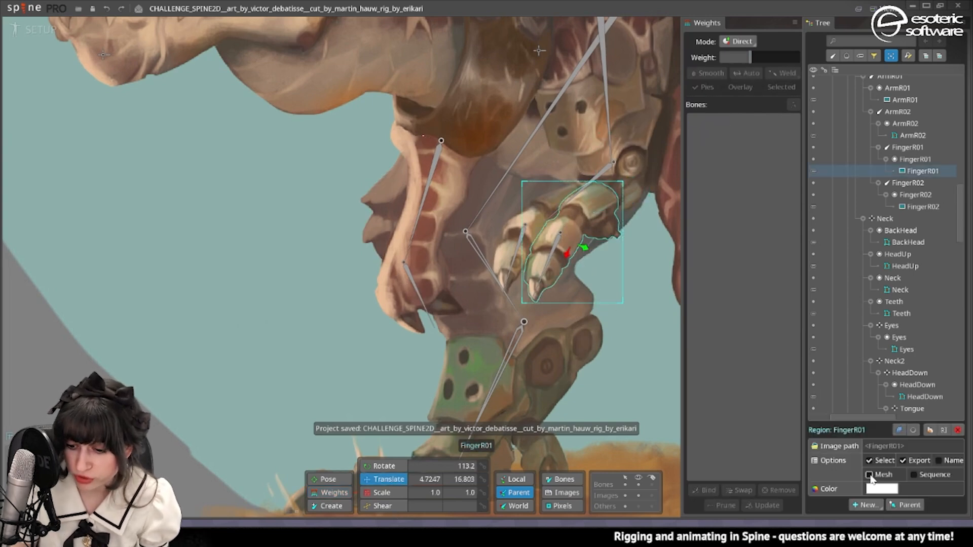
pyautogui.click(870, 475)
pyautogui.click(930, 490)
pyautogui.scroll(2, 572, 238)
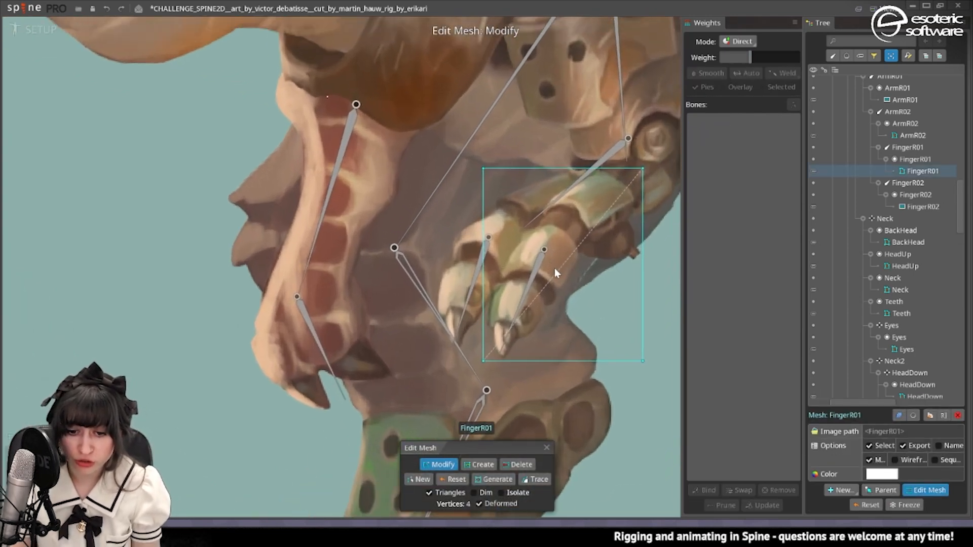
pyautogui.click(535, 480)
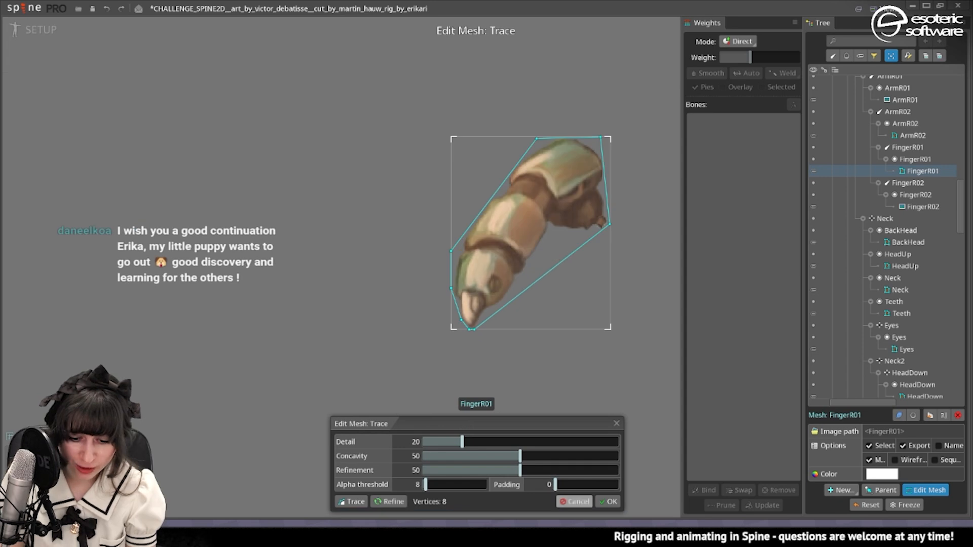
pyautogui.click(608, 502)
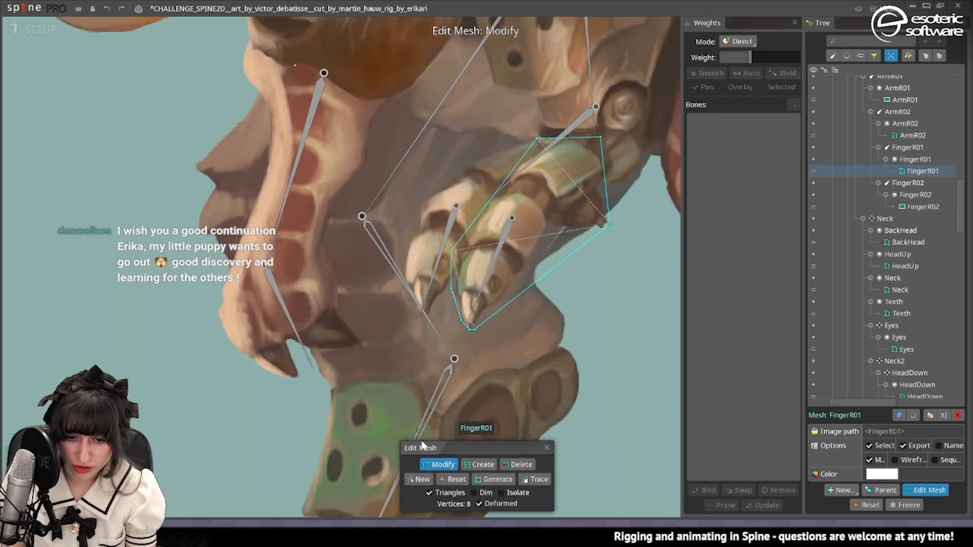
# Fit the FingerR01 mesh outline closer to the finger and add vertices along its edges and at the joints.
pyautogui.moveTo(452, 252); pyautogui.dragTo(488, 193)
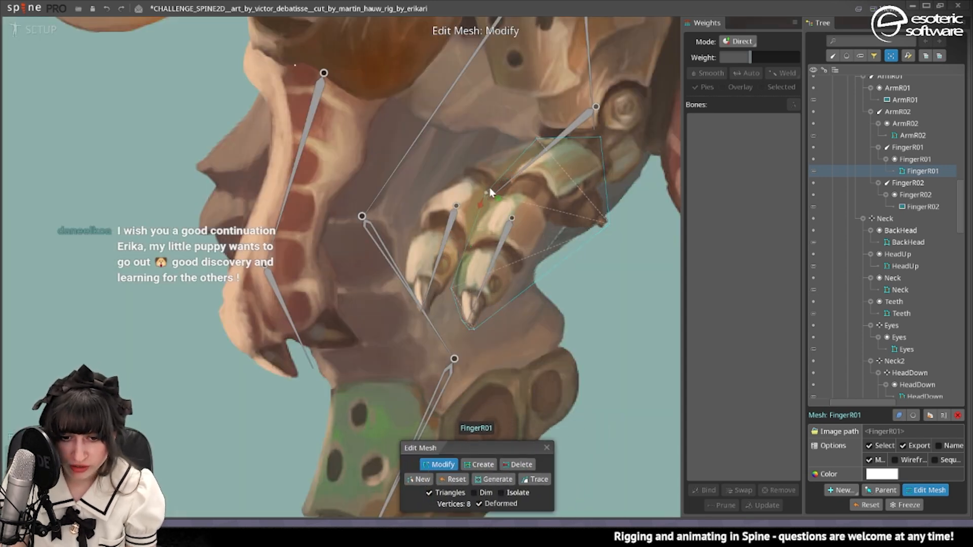
pyautogui.hotkey('ctrl', 'z')
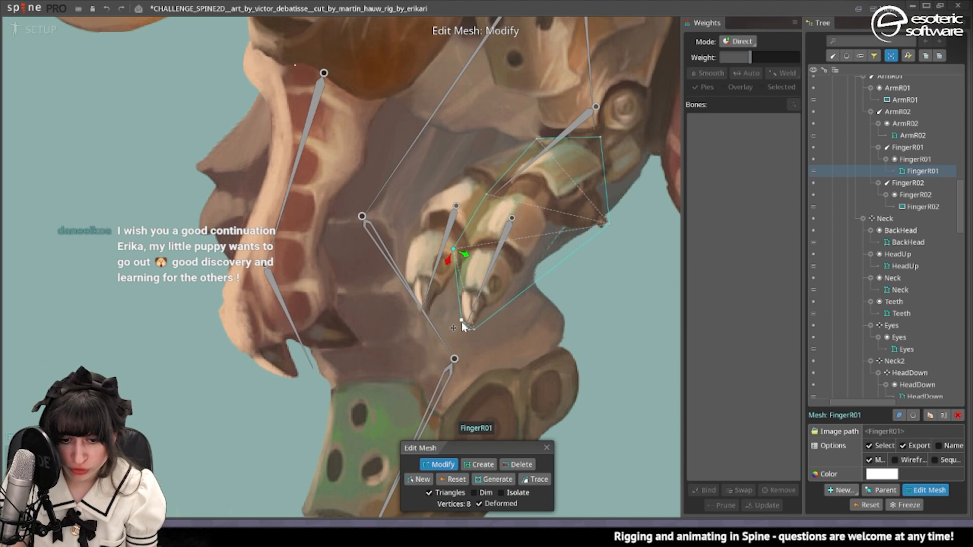
pyautogui.click(525, 274)
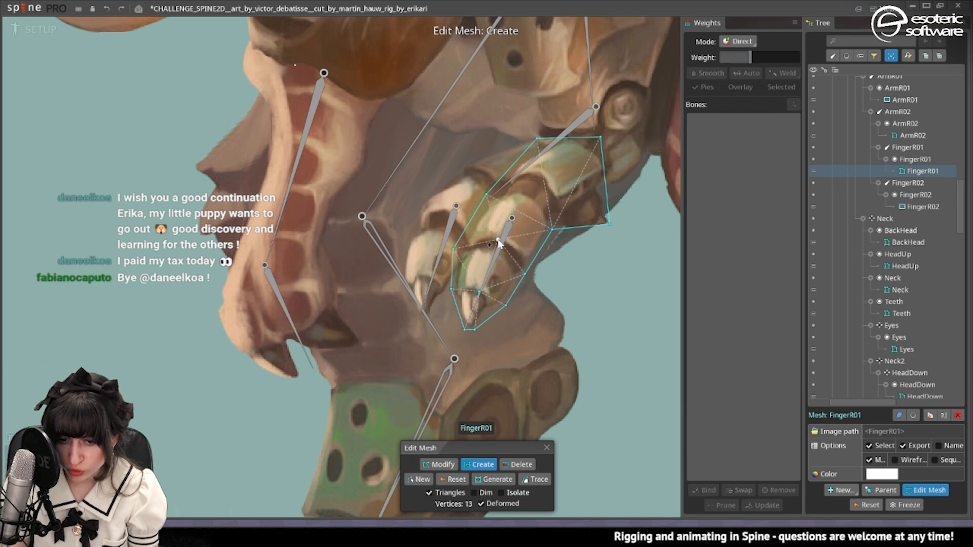
pyautogui.click(520, 192)
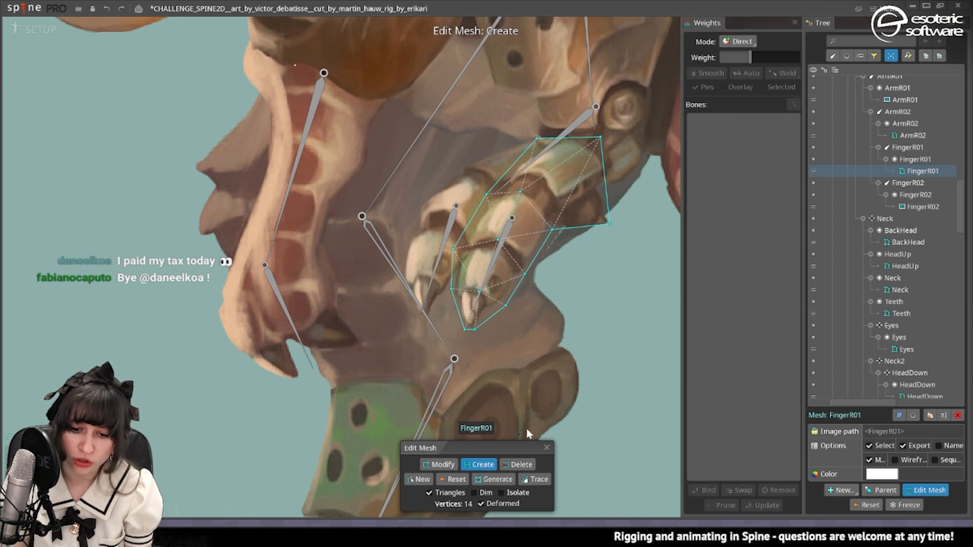
pyautogui.click(581, 228)
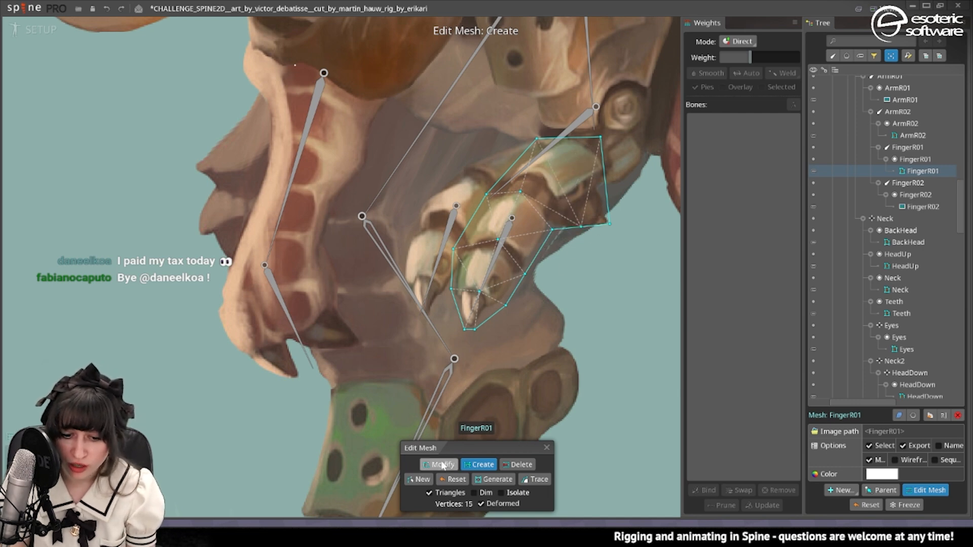
pyautogui.press('m')
pyautogui.moveTo(584, 226); pyautogui.dragTo(609, 236)
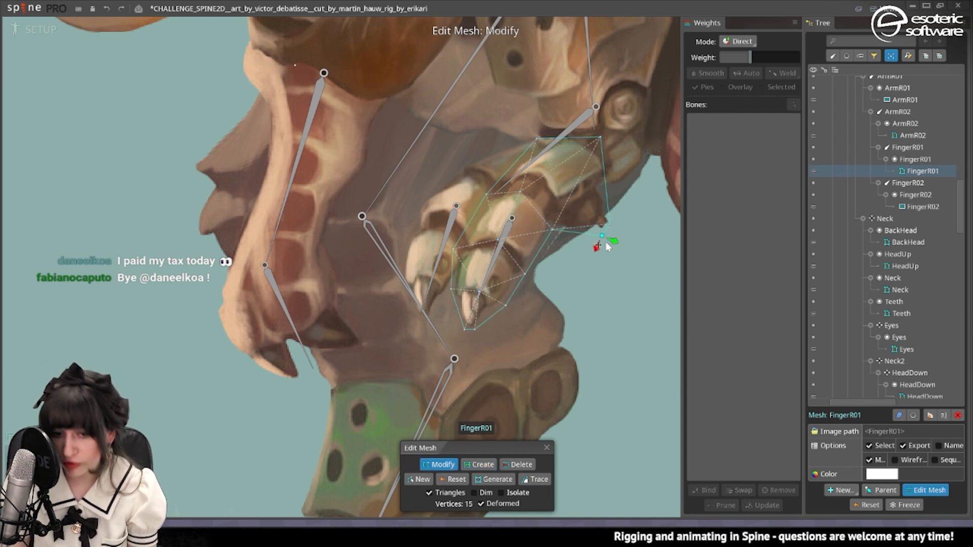
# Finish editing the FingerR01 mesh and bind it to the ArmR02 bone.
pyautogui.click(547, 447)
pyautogui.click(704, 490)
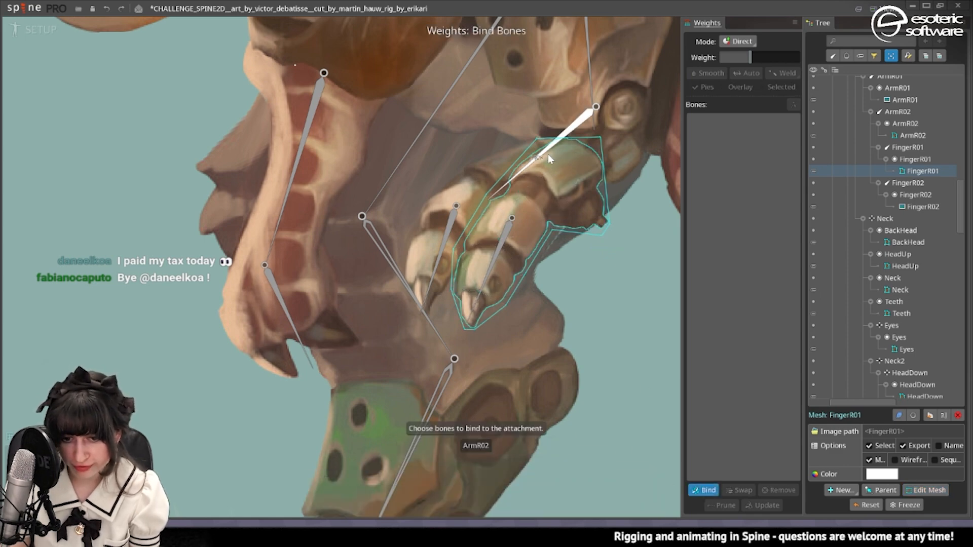
pyautogui.click(549, 155)
pyautogui.click(709, 494)
# Convert the FingerR02 image to a mesh and trace its outline with concavity 50 and refinement 50.
pyautogui.click(471, 202)
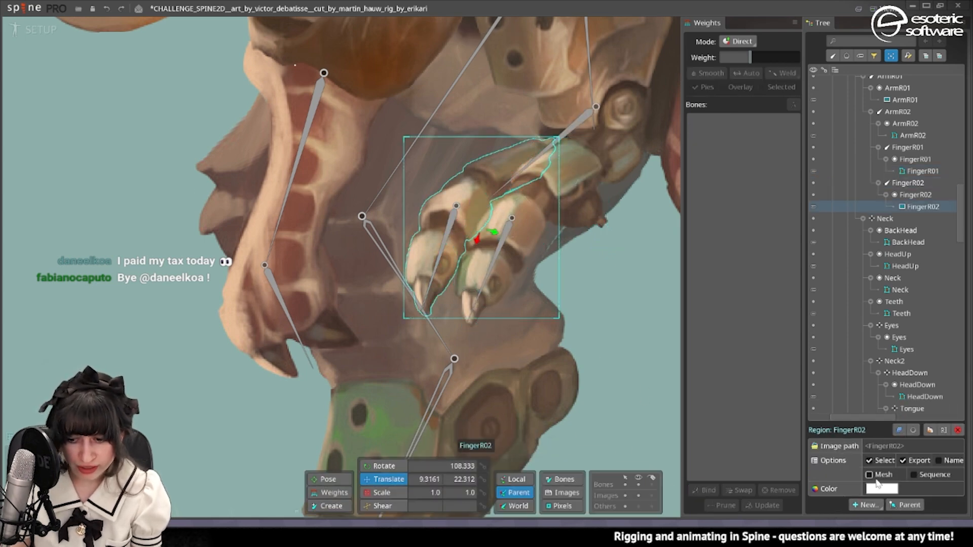
pyautogui.click(876, 479)
pyautogui.click(928, 490)
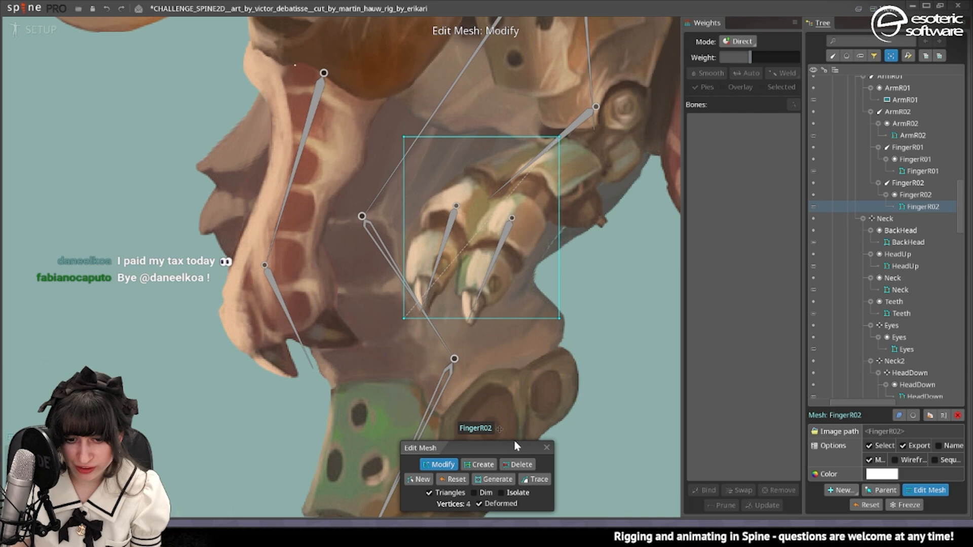
pyautogui.click(534, 480)
pyautogui.click(592, 500)
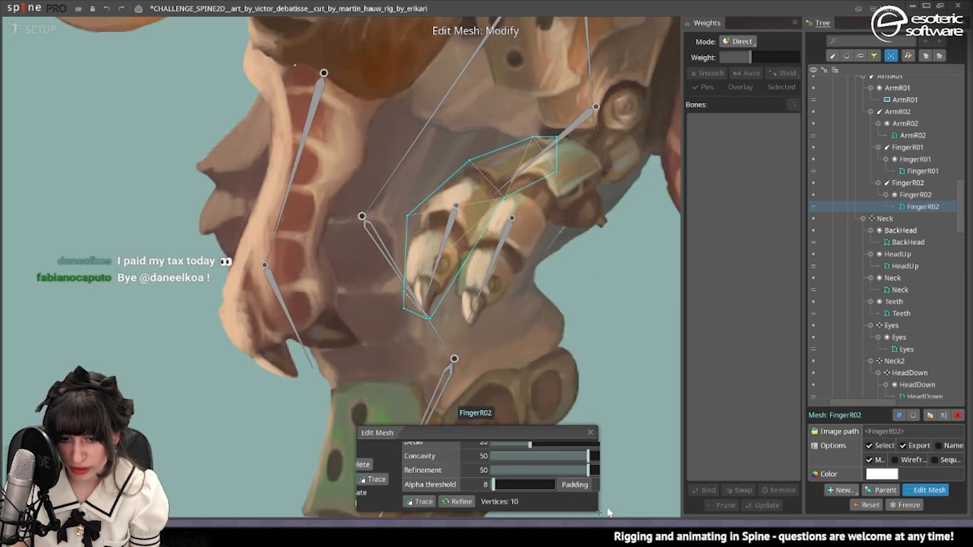
# Add vertices to the FingerR02 mesh around the finger joint and bind it to the ArmR02 and FingerR02 bones.
pyautogui.click(492, 465)
pyautogui.click(447, 212)
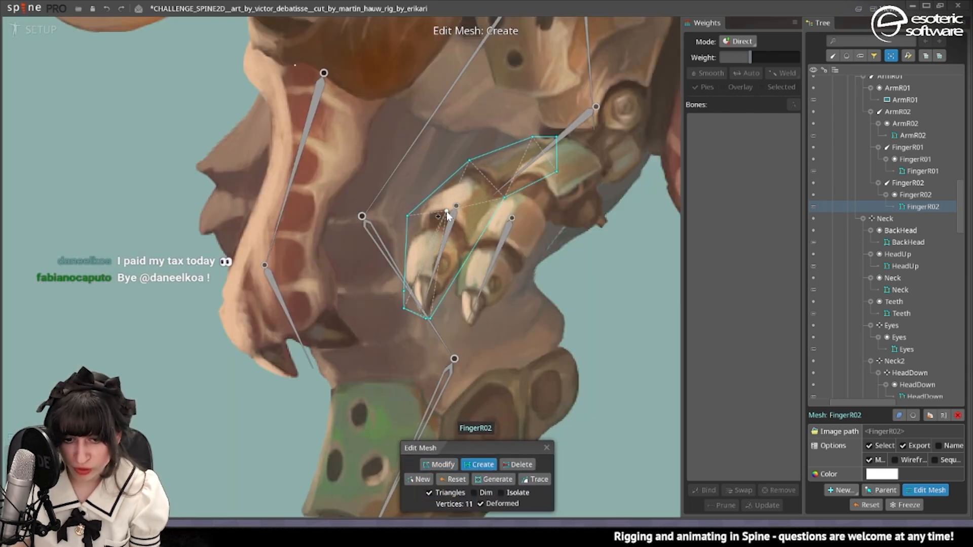
pyautogui.click(472, 250)
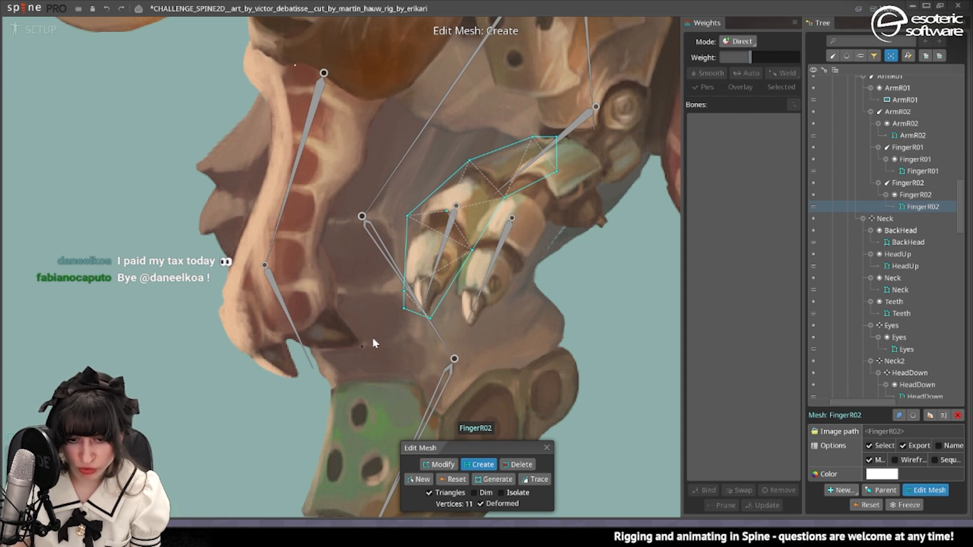
pyautogui.click(439, 465)
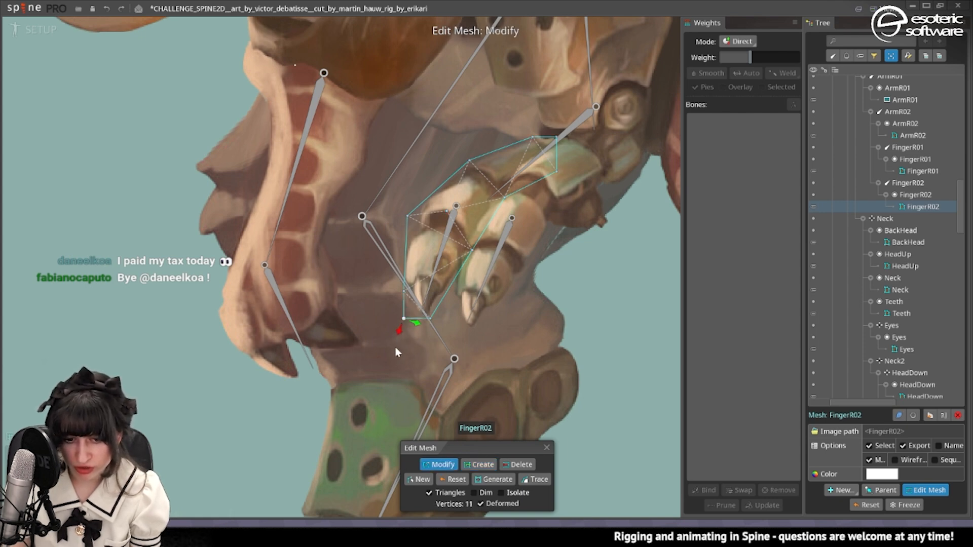
pyautogui.click(547, 448)
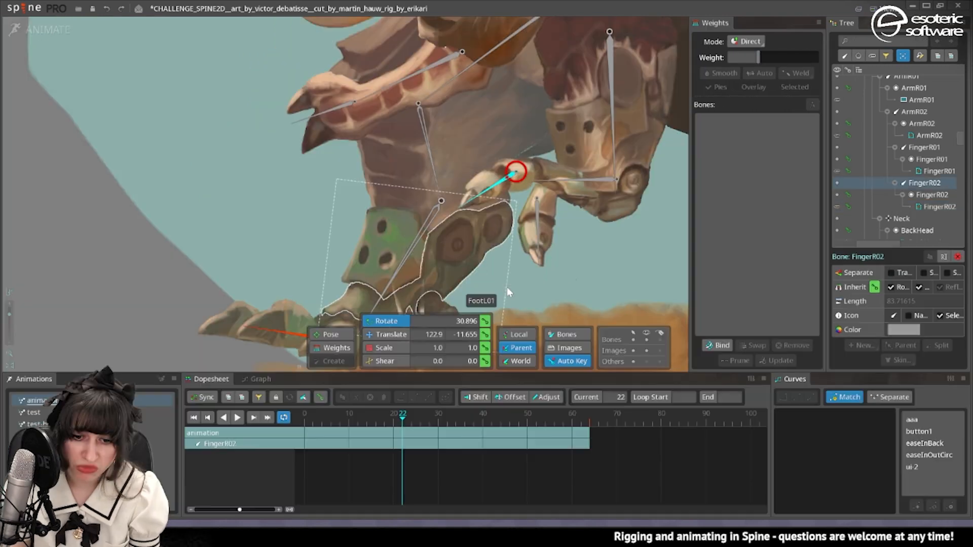
pyautogui.moveTo(507, 287); pyautogui.dragTo(589, 272)
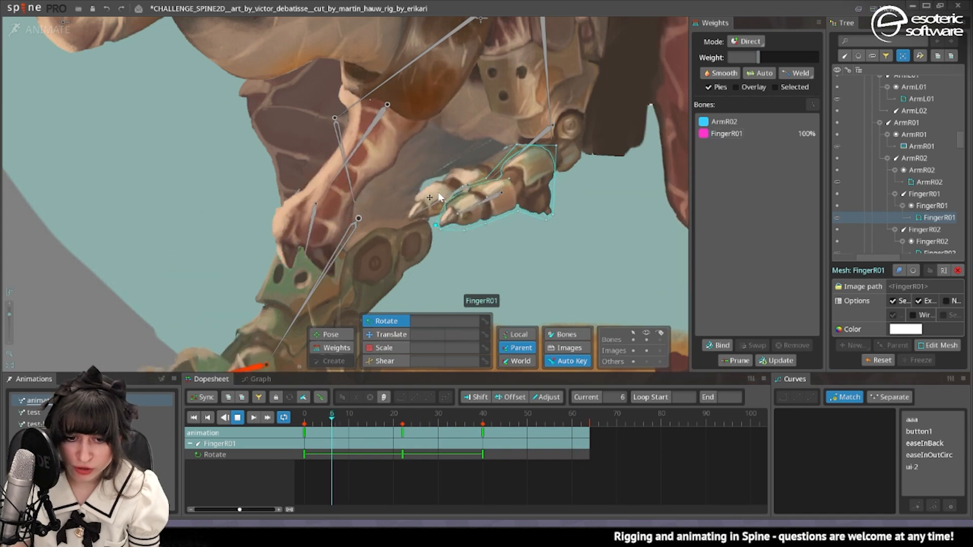
# With the animation at frame 22, blend ArmR02 weight into the FingerR02 mesh's vertices beside the knuckle and at the claw.
pyautogui.click(474, 199)
pyautogui.click(476, 194)
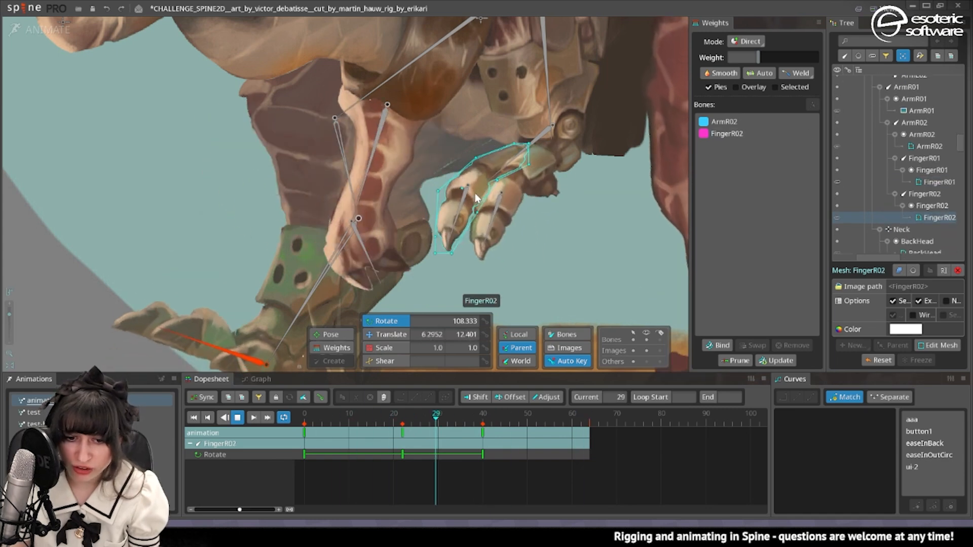
pyautogui.click(310, 348)
pyautogui.click(398, 420)
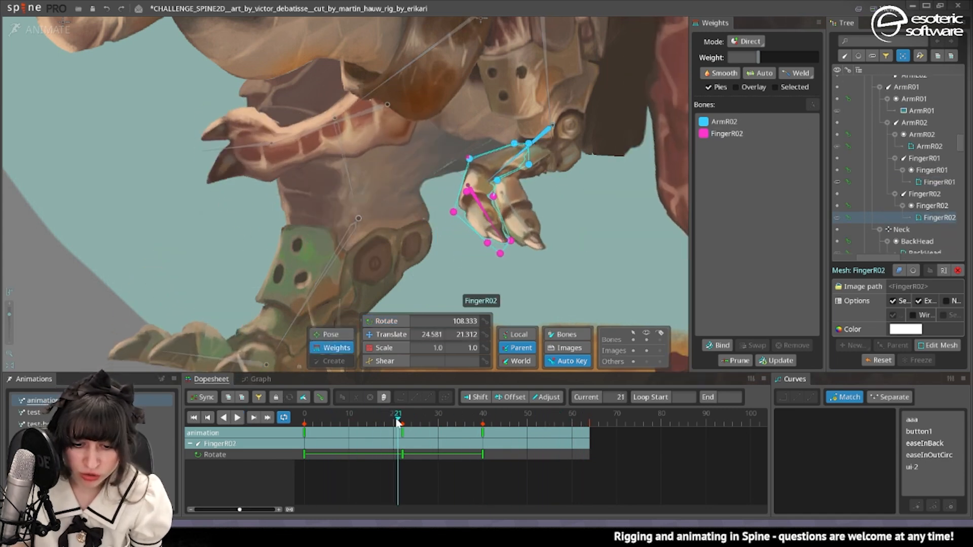
pyautogui.moveTo(398, 424); pyautogui.dragTo(403, 424)
pyautogui.scroll(3, 438, 221)
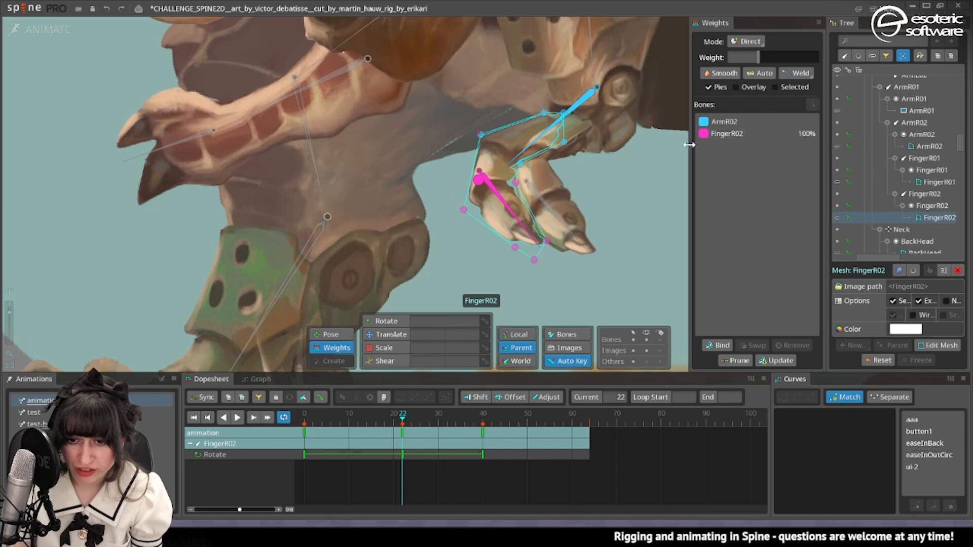
pyautogui.click(718, 121)
pyautogui.moveTo(463, 209); pyautogui.dragTo(471, 144)
pyautogui.moveTo(515, 183); pyautogui.dragTo(510, 152)
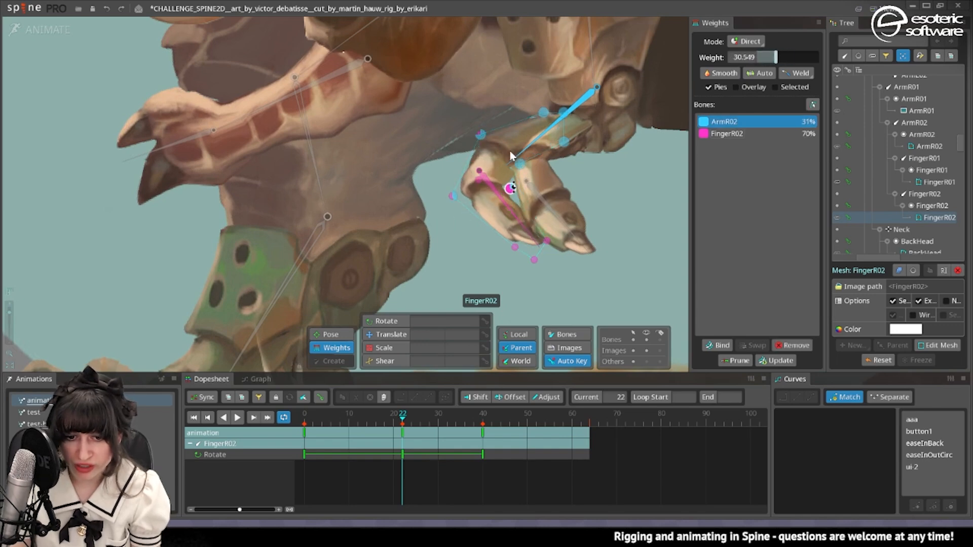
pyautogui.moveTo(515, 247); pyautogui.dragTo(546, 223)
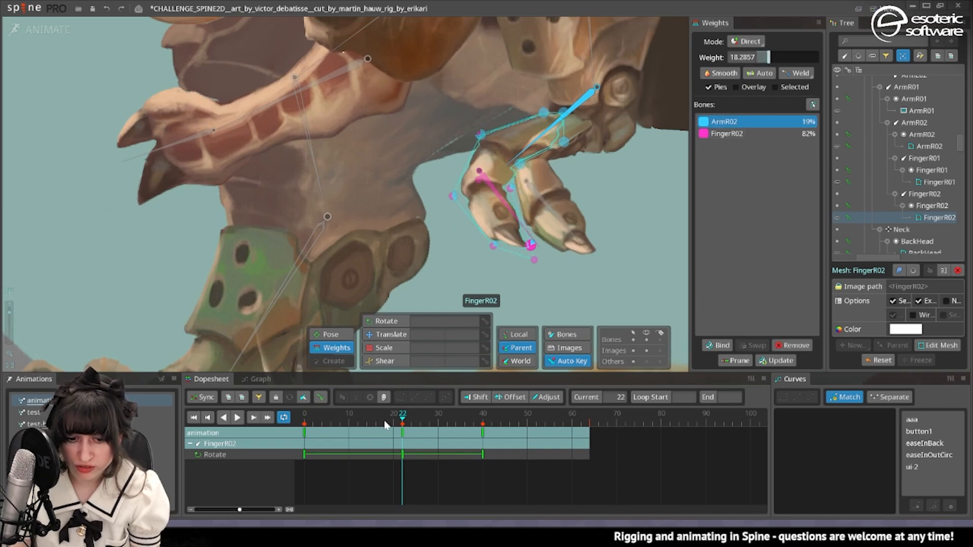
# Give the FingerR02 mesh's outermost claw-tip vertex about 21% ArmR02 weight and scrub the animation to check the bend.
pyautogui.moveTo(383, 422); pyautogui.dragTo(304, 424)
pyautogui.moveTo(405, 169)
pyautogui.mouseDown()
pyautogui.moveTo(416, 131)
pyautogui.moveTo(398, 166)
pyautogui.mouseUp()
pyautogui.moveTo(308, 424); pyautogui.dragTo(380, 450)
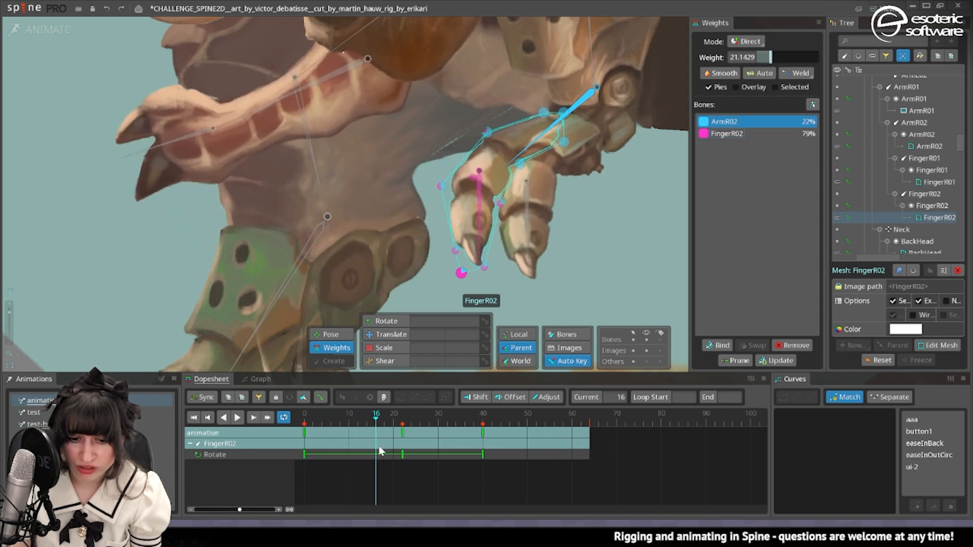
# Lower the FingerR01 bone's weight to 0 on the FingerR01 mesh's vertices around the wrist and palm.
pyautogui.moveTo(375, 417); pyautogui.dragTo(416, 421)
pyautogui.click(529, 215)
pyautogui.click(727, 135)
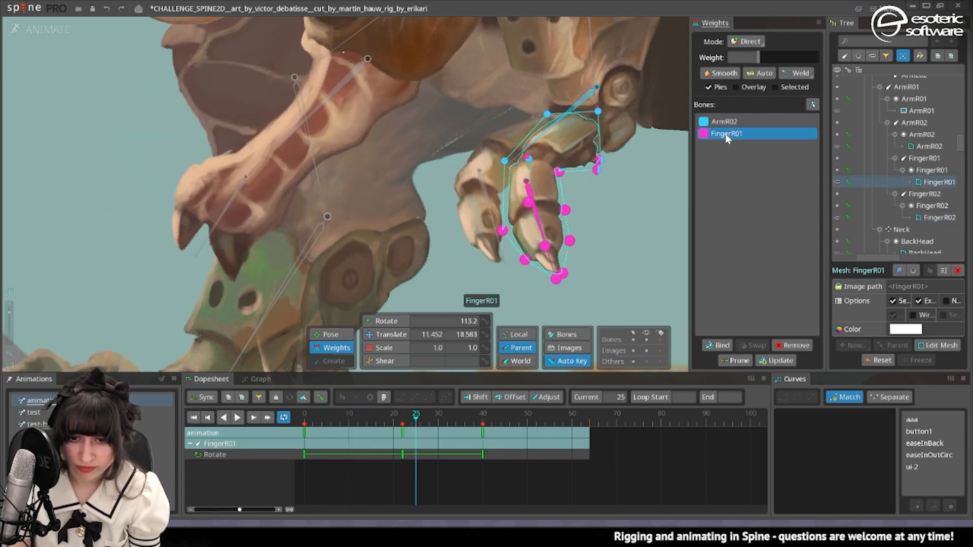
pyautogui.moveTo(598, 111); pyautogui.dragTo(558, 213)
pyautogui.click(340, 419)
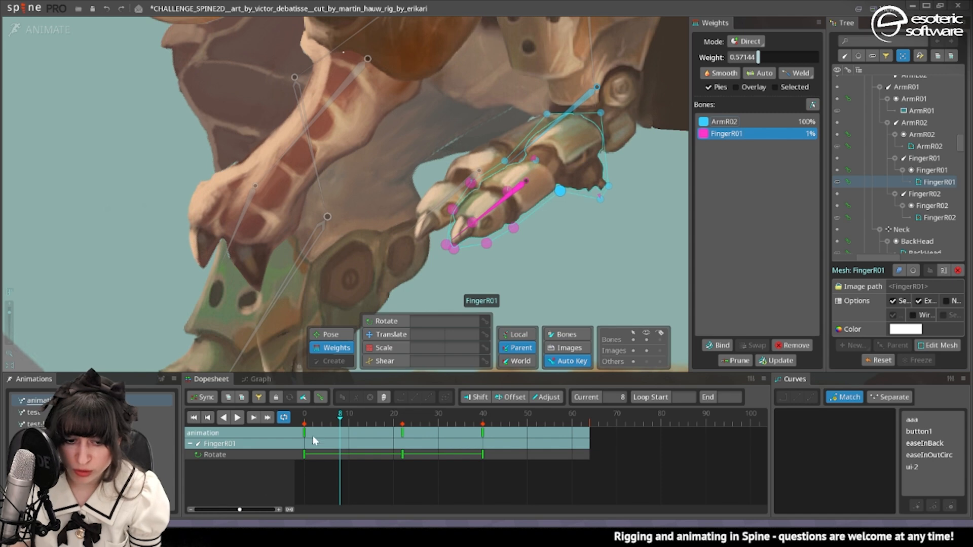
pyautogui.moveTo(312, 435); pyautogui.dragTo(385, 435)
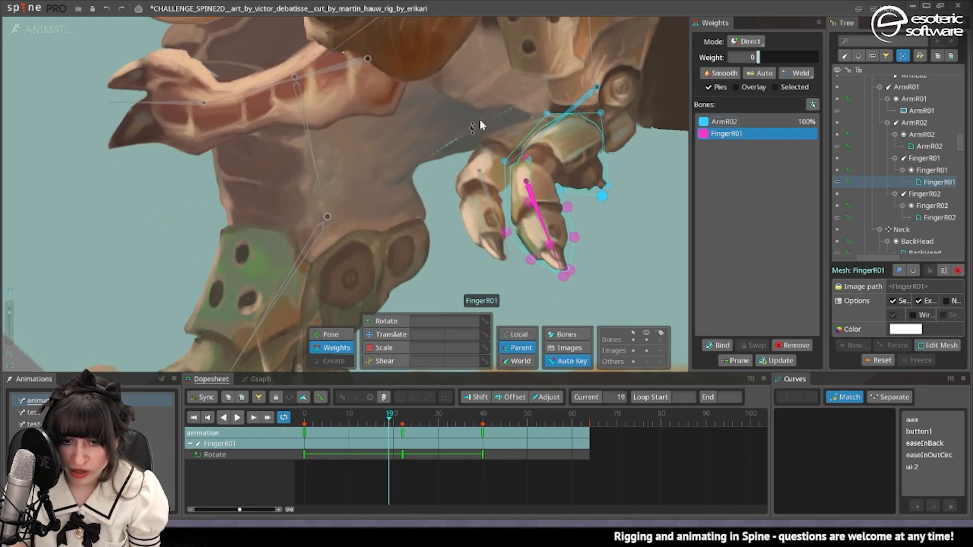
# Reduce the FingerR01 bone's weight on the FingerR01 mesh's knuckle and side vertices to soften the bend.
pyautogui.moveTo(527, 159); pyautogui.dragTo(529, 172)
pyautogui.moveTo(507, 232); pyautogui.dragTo(508, 245)
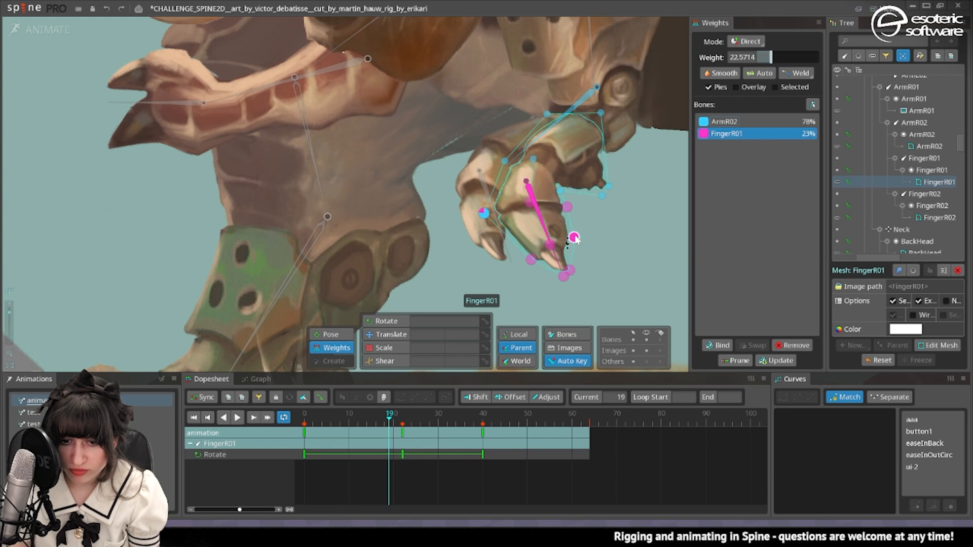
pyautogui.moveTo(568, 207); pyautogui.dragTo(568, 219)
pyautogui.moveTo(573, 236); pyautogui.dragTo(550, 218)
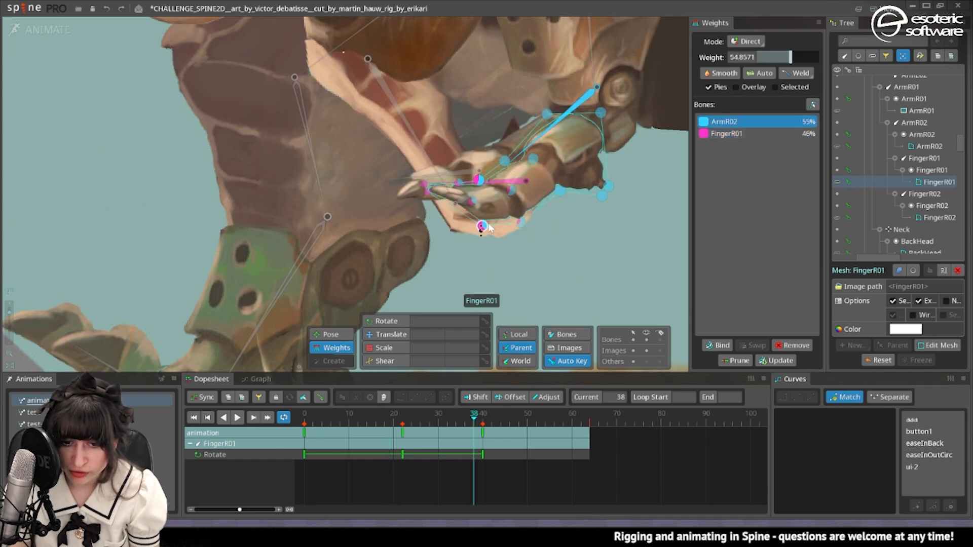
# Fine-tune the ArmR02 weights of the FingerR01 mesh's underside vertices at frame 38 and check the finger at frame 8.
pyautogui.moveTo(481, 230); pyautogui.dragTo(478, 249)
pyautogui.click(504, 217)
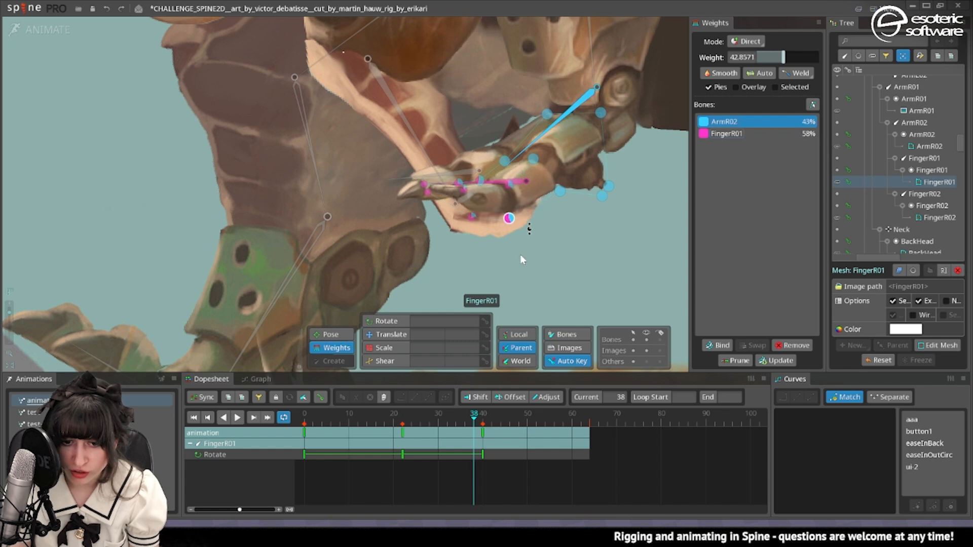
pyautogui.moveTo(361, 419); pyautogui.dragTo(341, 440)
pyautogui.scroll(3, 477, 223)
pyautogui.scroll(4, 462, 153)
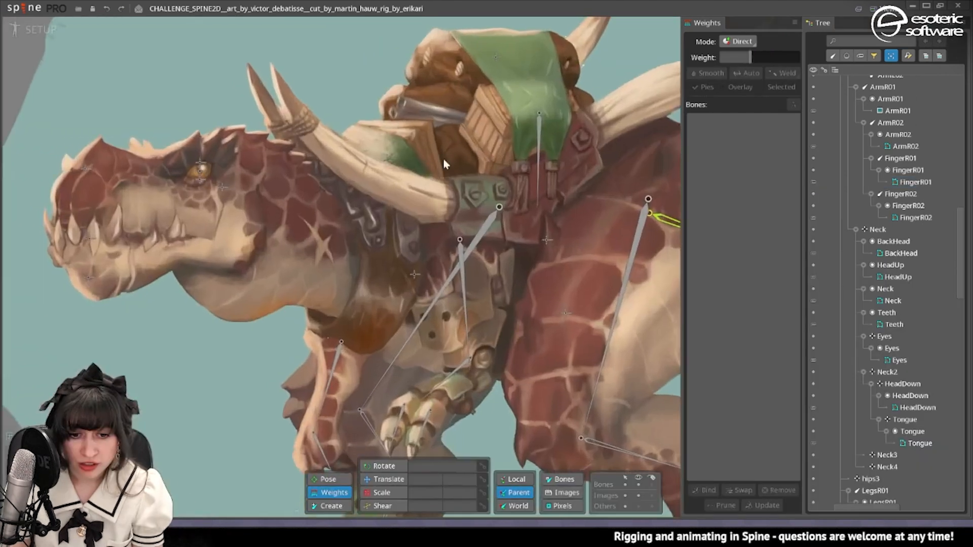
pyautogui.scroll(2, 522, 217)
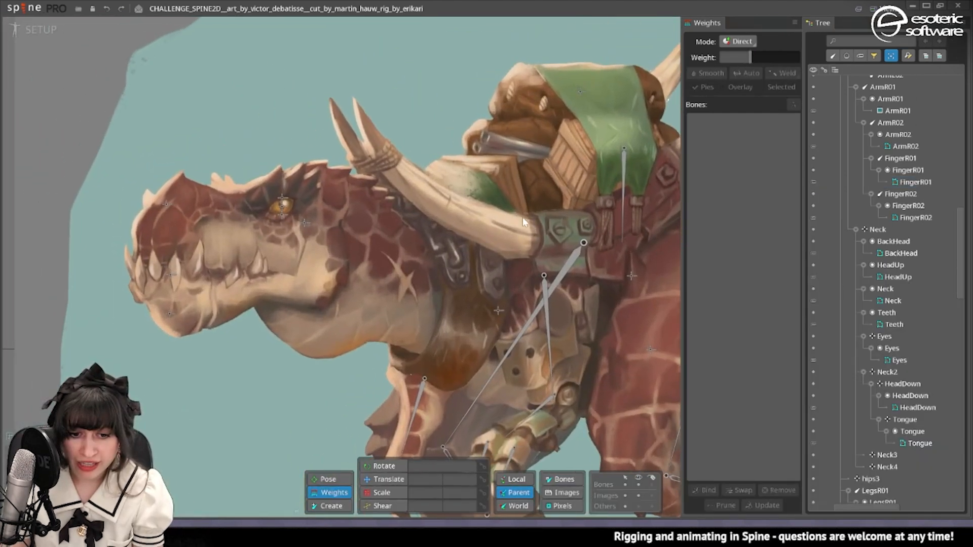
# Convert the Bags image to a mesh and trace its outline with detail 20, concavity 50 and refinement 50.
pyautogui.click(387, 480)
pyautogui.click(529, 103)
pyautogui.moveTo(616, 157); pyautogui.dragTo(556, 244)
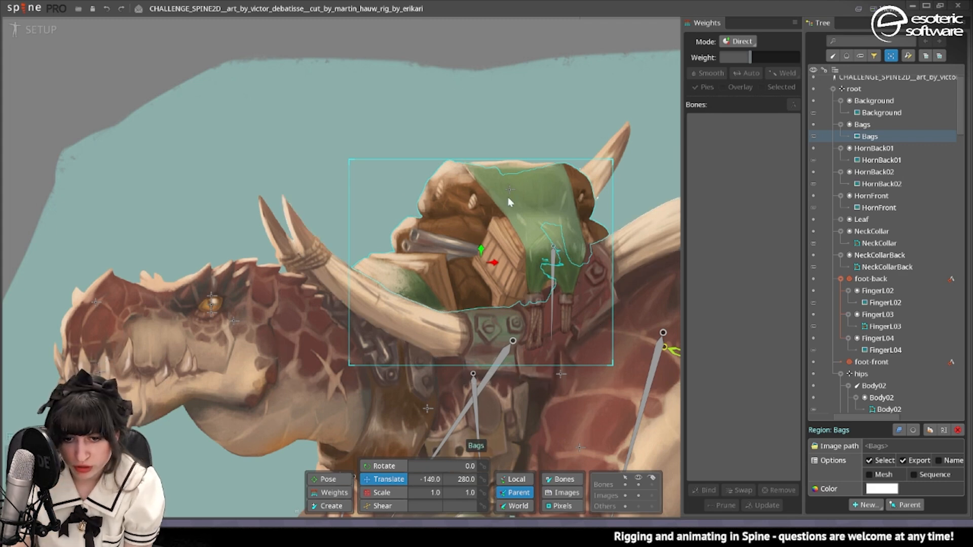
pyautogui.click(521, 213)
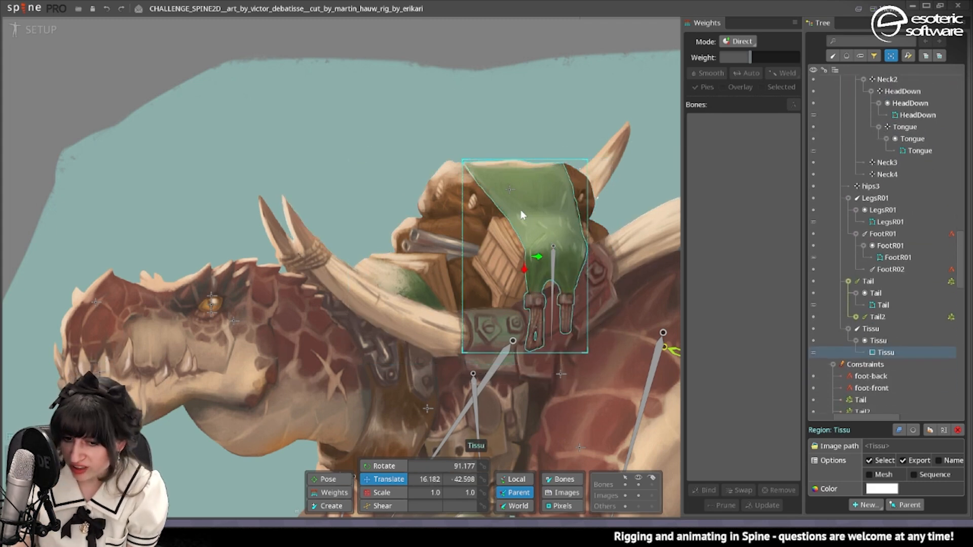
pyautogui.click(499, 263)
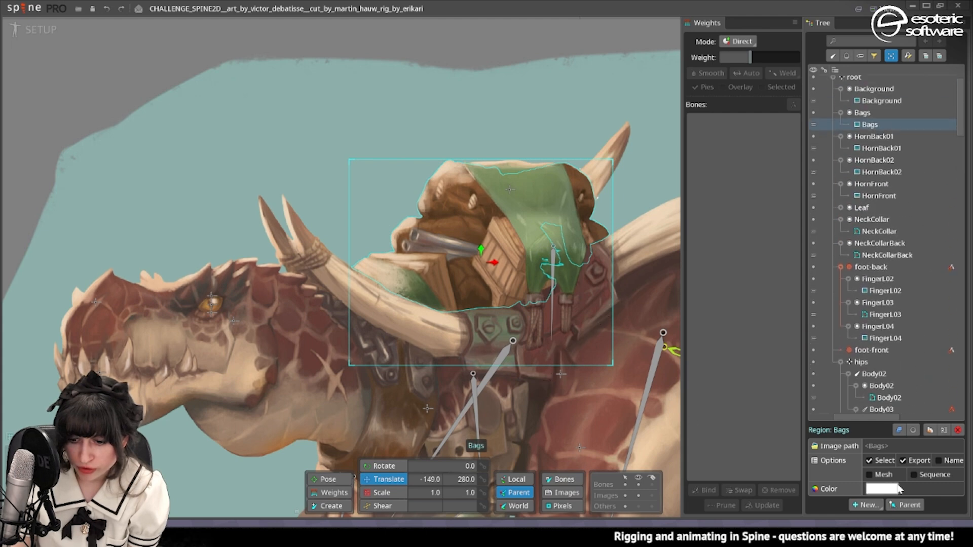
pyautogui.click(882, 476)
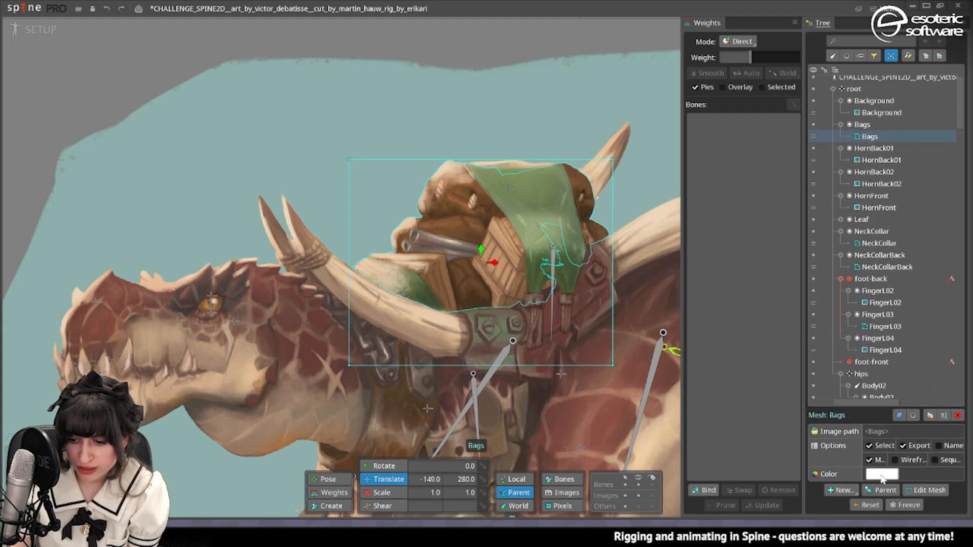
pyautogui.click(928, 491)
pyautogui.click(537, 483)
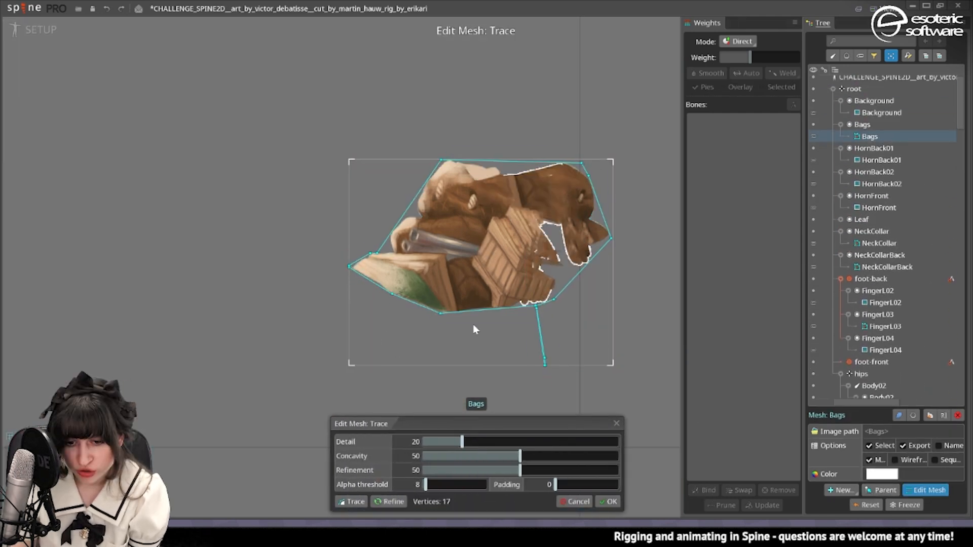
pyautogui.scroll(3, 470, 332)
pyautogui.moveTo(465, 288); pyautogui.dragTo(463, 345)
pyautogui.click(608, 501)
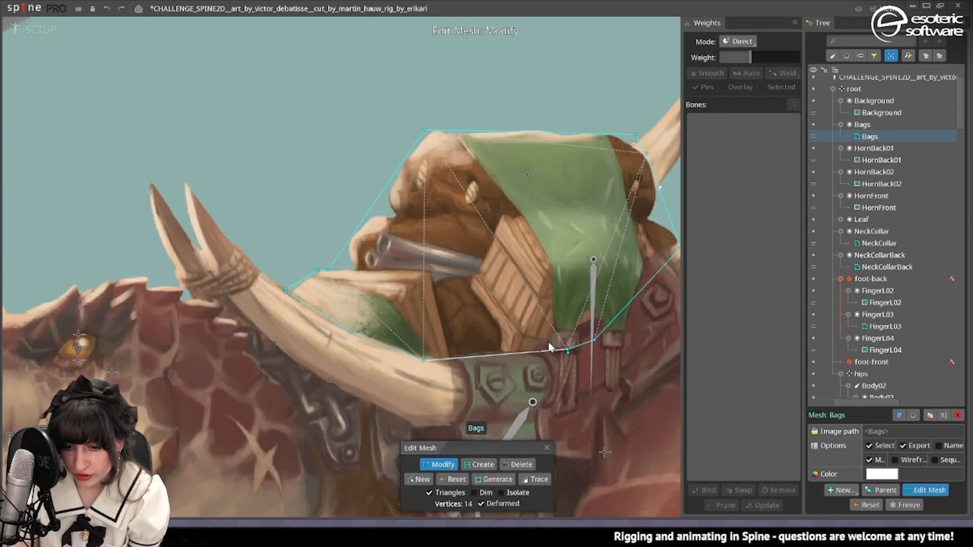
# Delete the surplus outline vertices of the Bags mesh and add new vertices across the bags and crates.
pyautogui.doubleClick(569, 352)
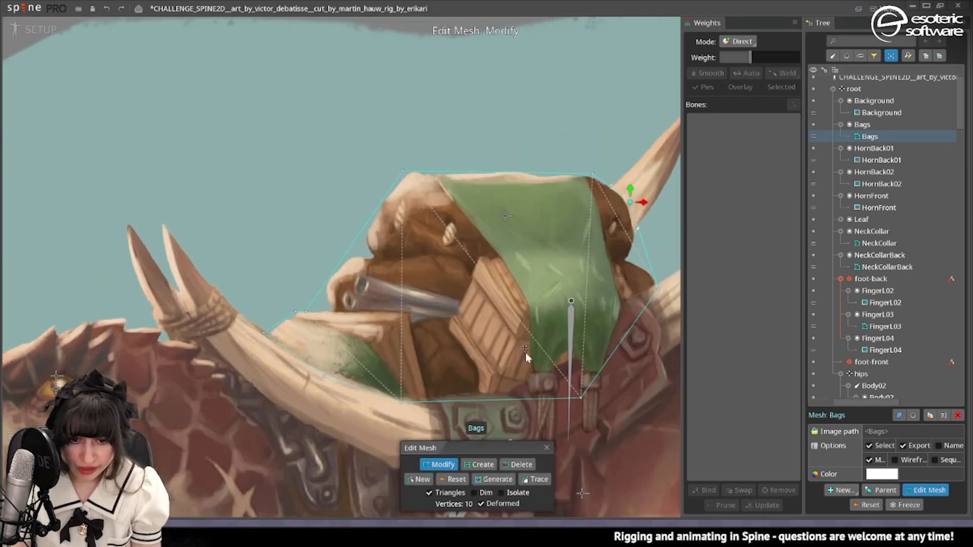
pyautogui.moveTo(565, 201)
pyautogui.mouseDown()
pyautogui.moveTo(451, 406)
pyautogui.moveTo(559, 185)
pyautogui.mouseUp()
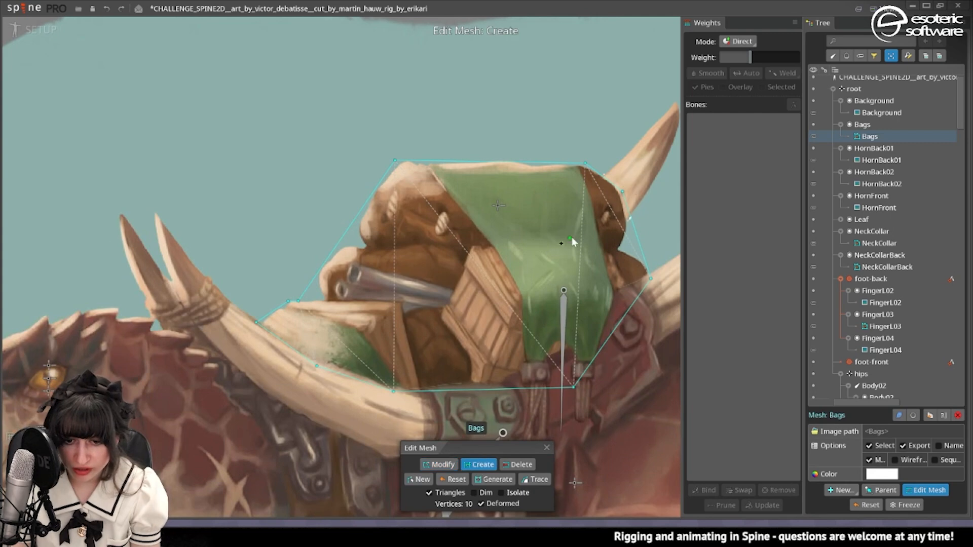
pyautogui.click(606, 249)
pyautogui.click(471, 247)
pyautogui.click(456, 287)
pyautogui.click(344, 260)
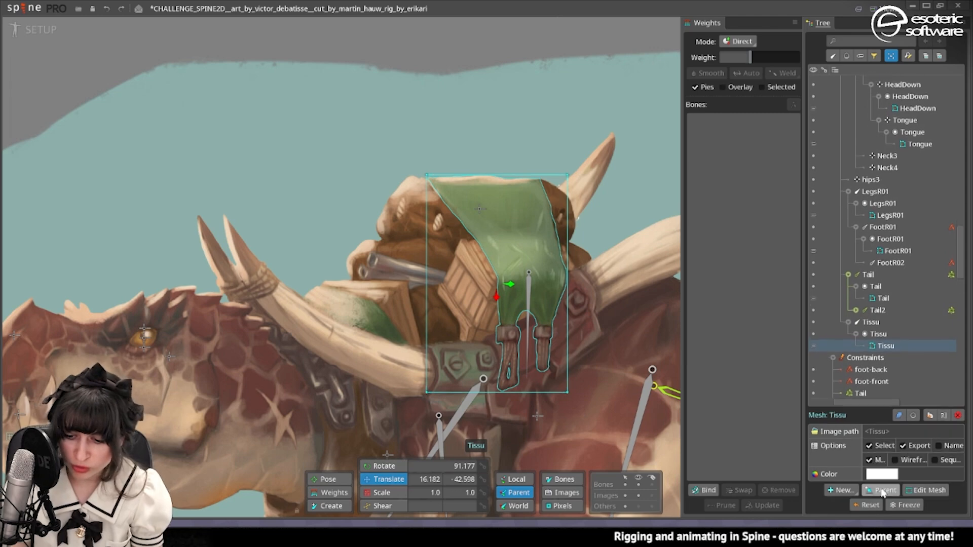
# Trace the outline of the Tissu mesh with detail 20, concavity 50 and refinement 50.
pyautogui.click(915, 490)
pyautogui.click(545, 486)
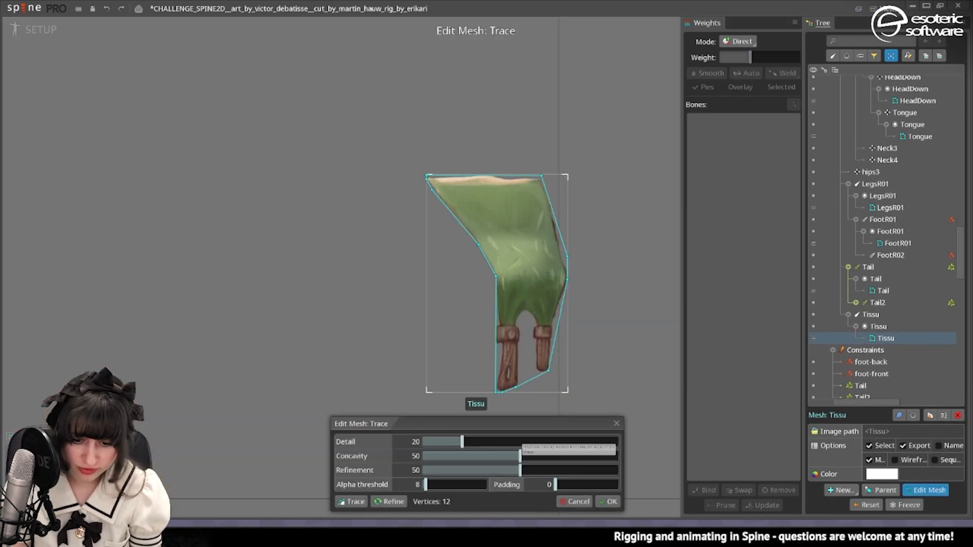
pyautogui.click(610, 502)
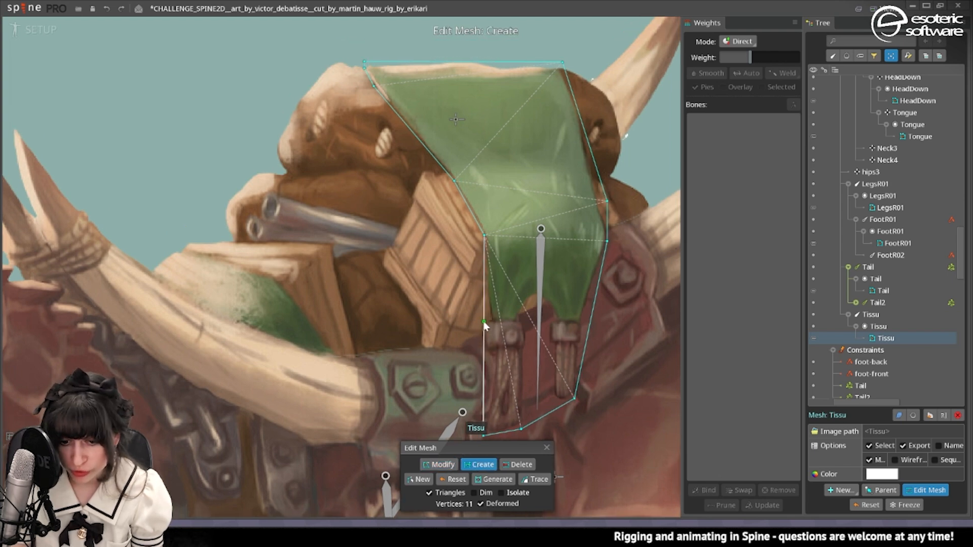
# Add vertices along both sides of the Tissu mesh's strap area and connect them with cross edges.
pyautogui.click(484, 323)
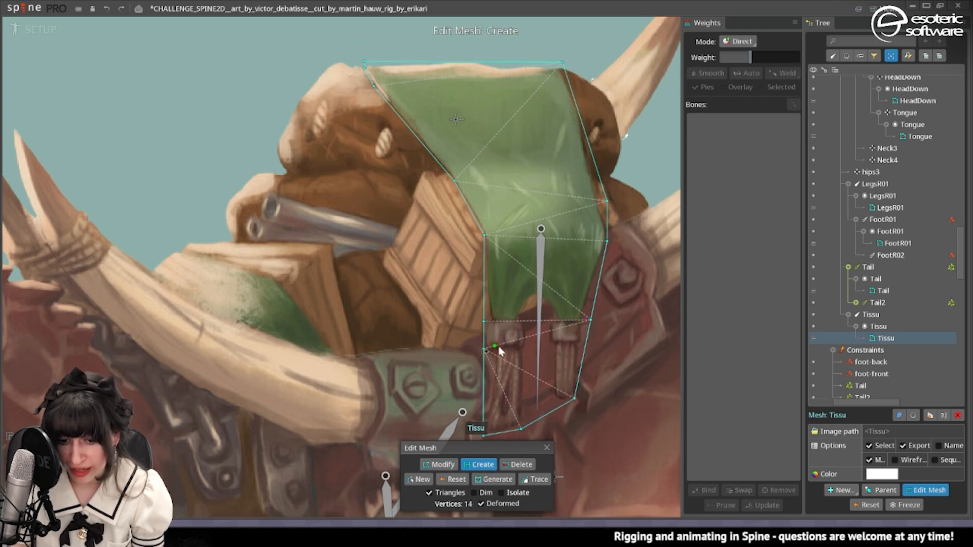
pyautogui.click(578, 380)
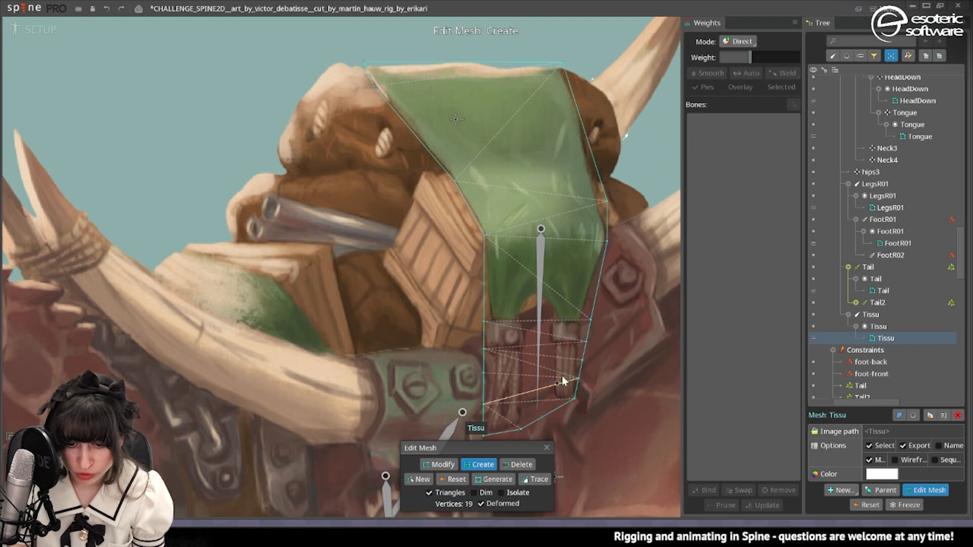
pyautogui.moveTo(489, 372); pyautogui.dragTo(579, 361)
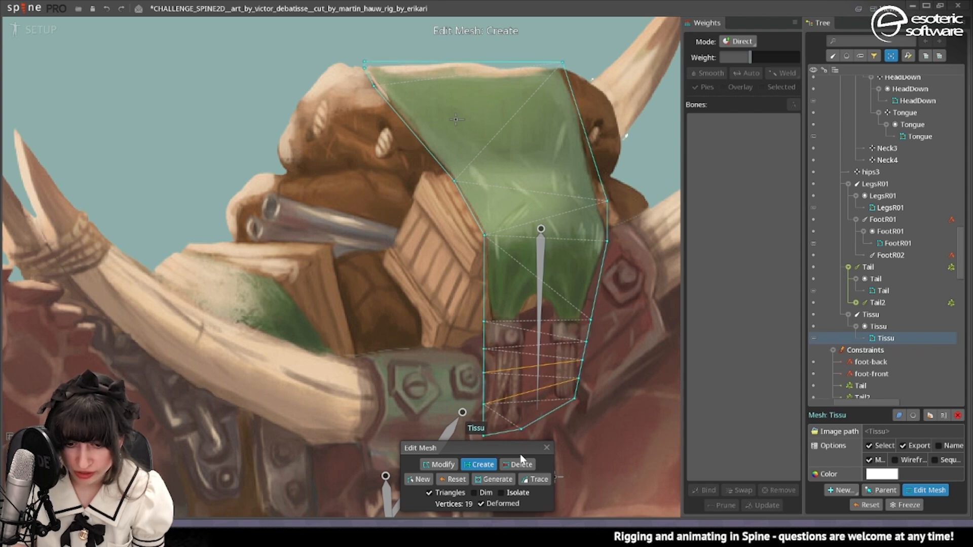
# Add vertices along both sides of the Tissu mesh's hanging green cloth above the straps.
pyautogui.click(484, 304)
pyautogui.click(596, 328)
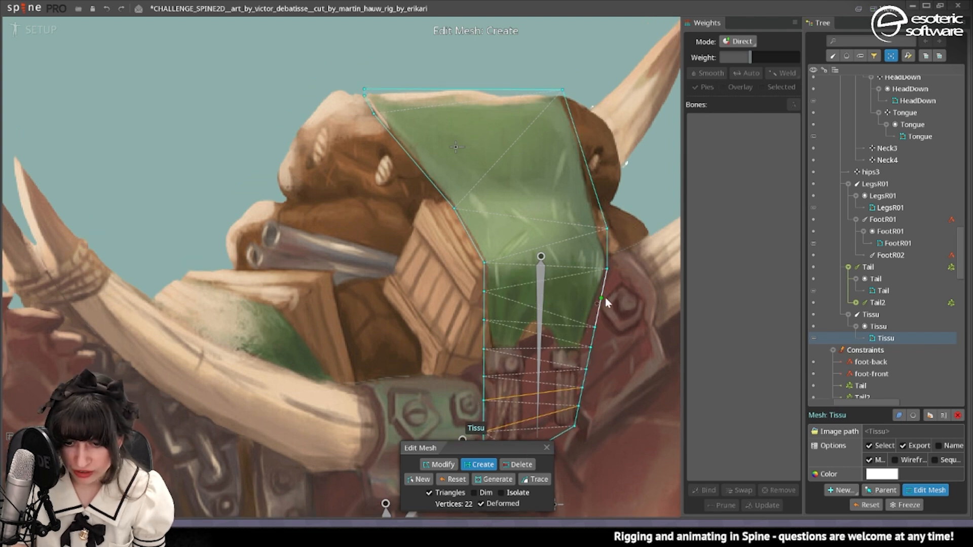
pyautogui.click(602, 298)
pyautogui.moveTo(593, 185); pyautogui.dragTo(600, 221)
pyautogui.click(601, 221)
pyautogui.scroll(-2, 512, 186)
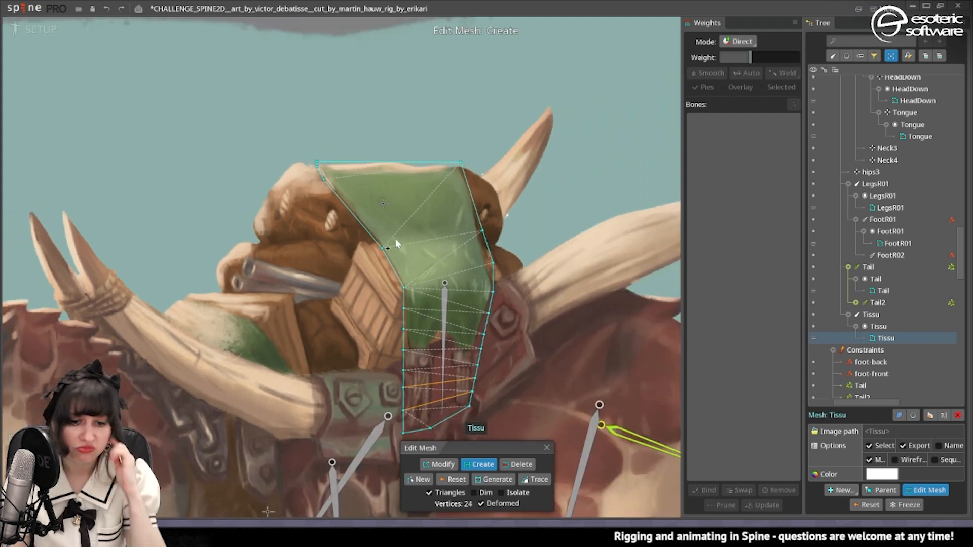
# Finish editing the Tissu mesh and bind it to the hips3 and Tissu bones.
pyautogui.click(546, 448)
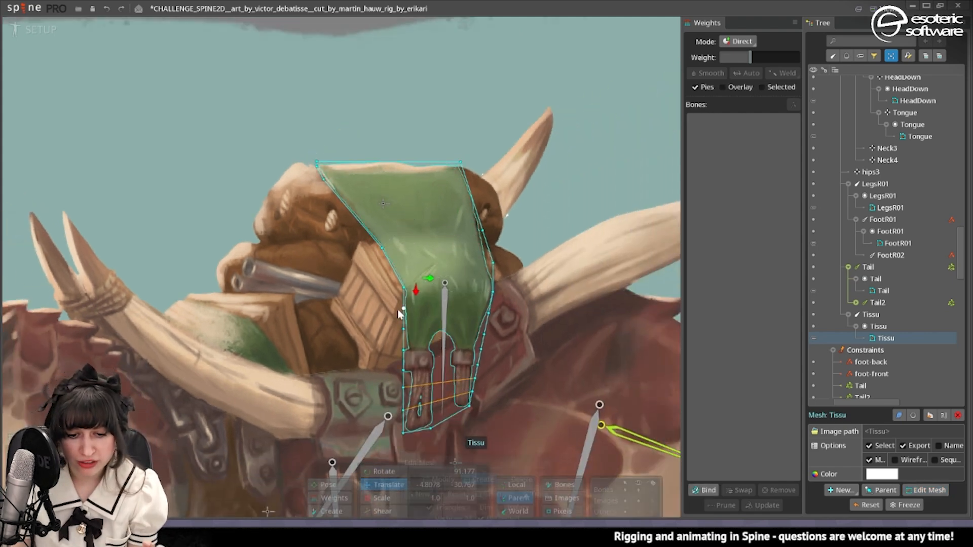
pyautogui.scroll(-2, 402, 311)
pyautogui.click(704, 490)
pyautogui.click(410, 257)
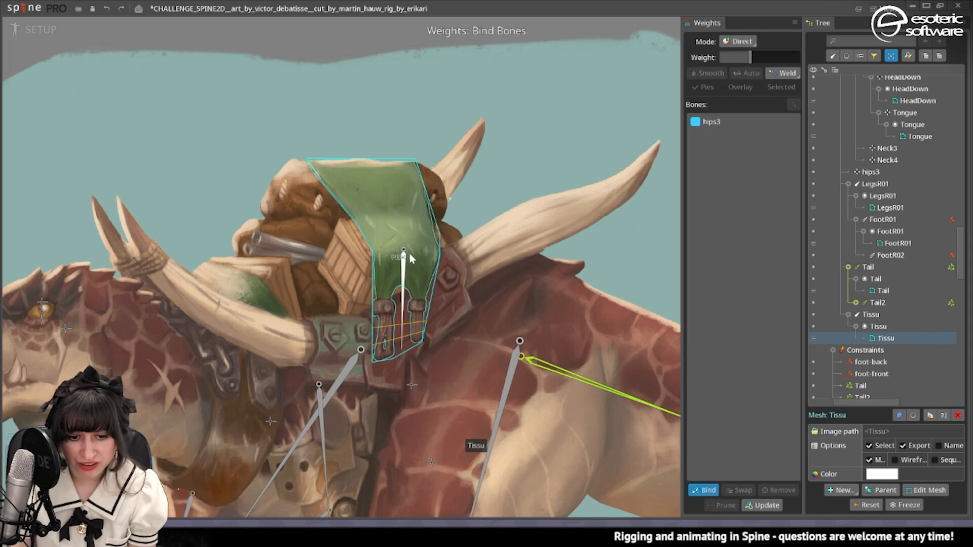
pyautogui.press('Escape')
# Bind the Bags mesh to the hips3 and hips bones.
pyautogui.moveTo(323, 256); pyautogui.dragTo(470, 295)
pyautogui.click(470, 295)
pyautogui.click(703, 490)
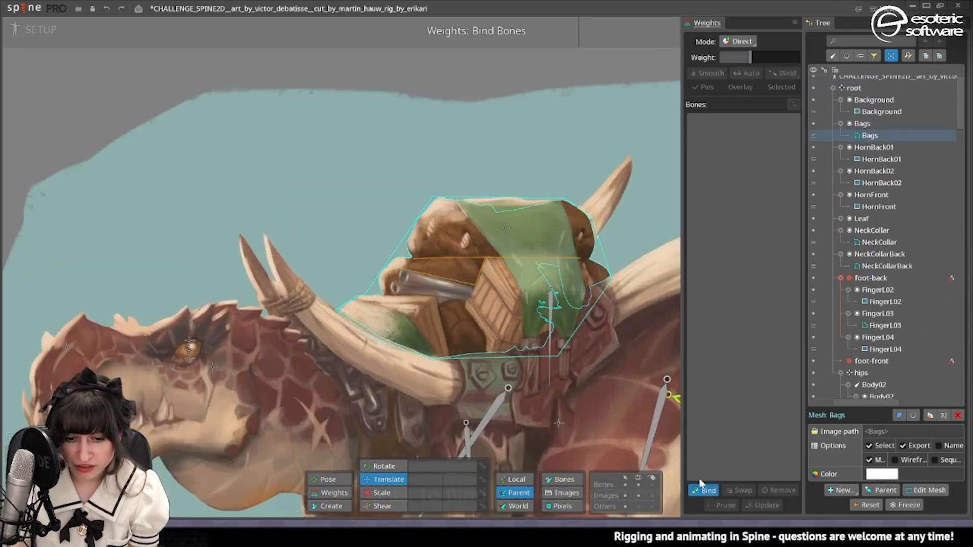
pyautogui.click(550, 311)
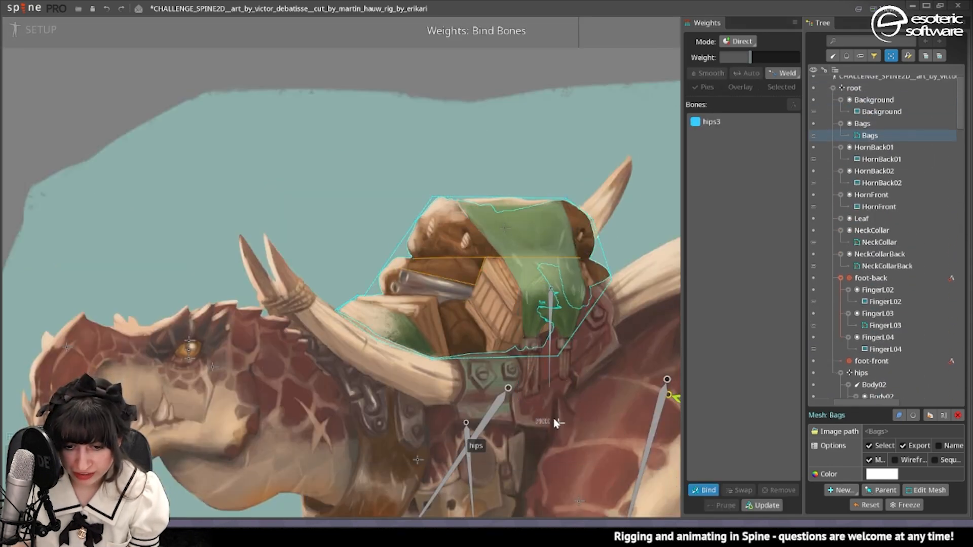
pyautogui.click(707, 490)
# Add a physics constraint to hips3 with Translate X and Translate Y at 100 and Rotation 0, and test it by moving the hips bone.
pyautogui.click(843, 504)
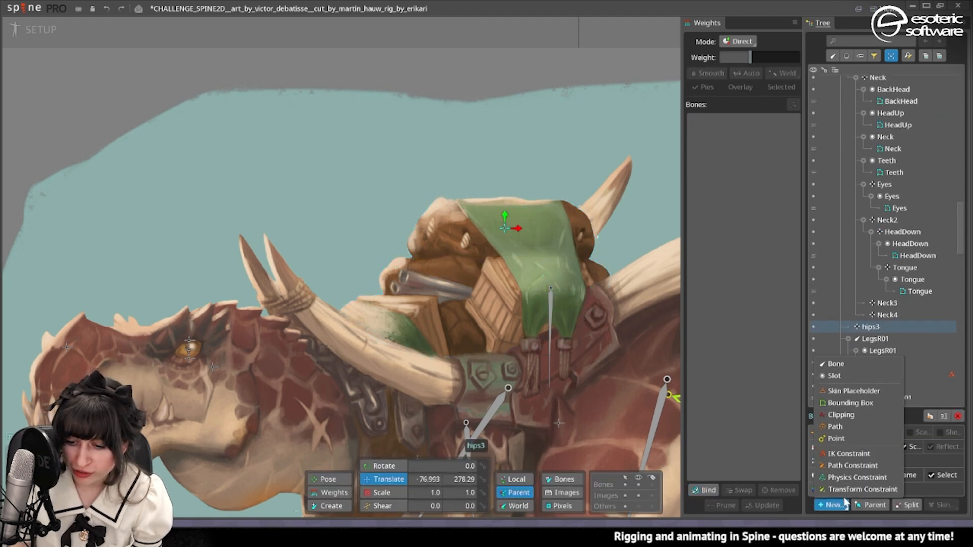
pyautogui.click(849, 481)
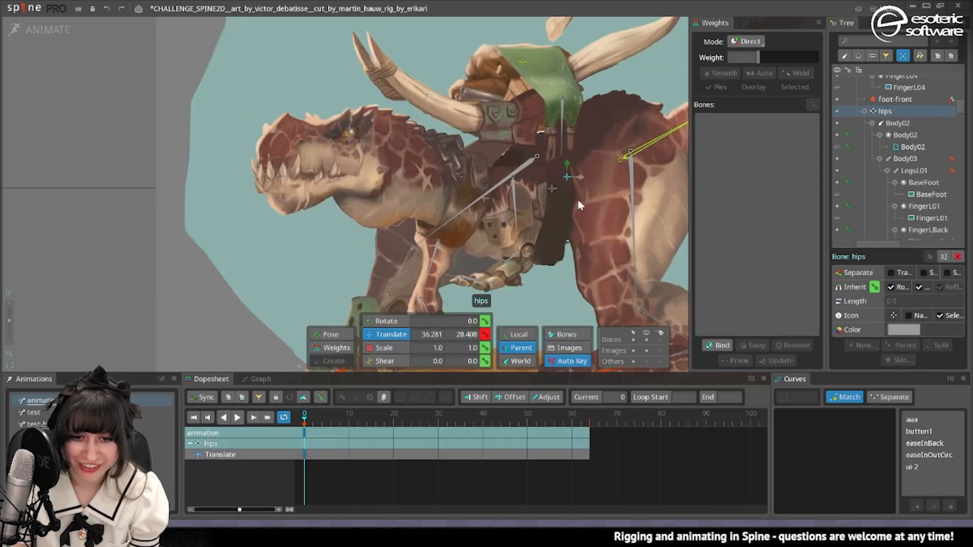
pyautogui.moveTo(580, 205); pyautogui.dragTo(556, 208)
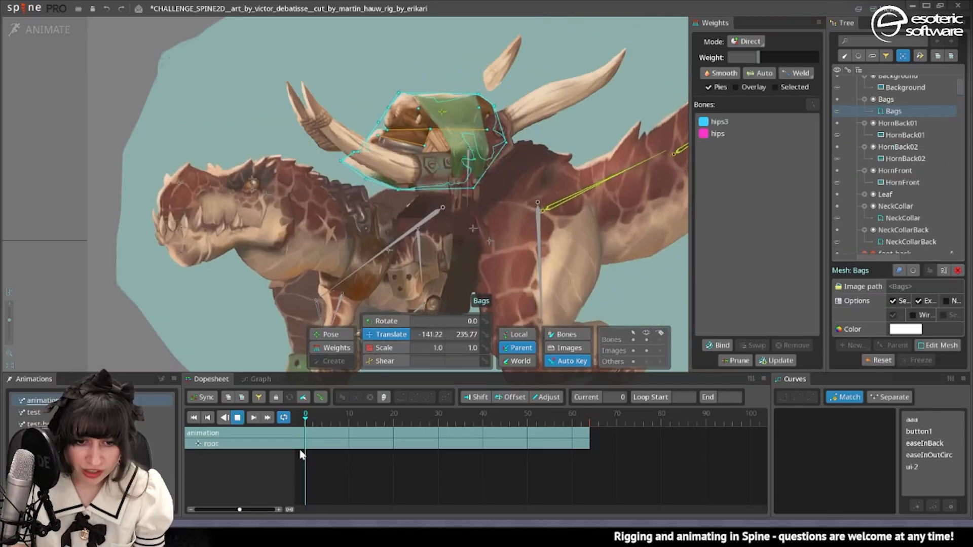
# Weight the lower vertices of the Bags mesh 100% to hips and smooth the transition to the hips3 vertices above.
pyautogui.click(335, 347)
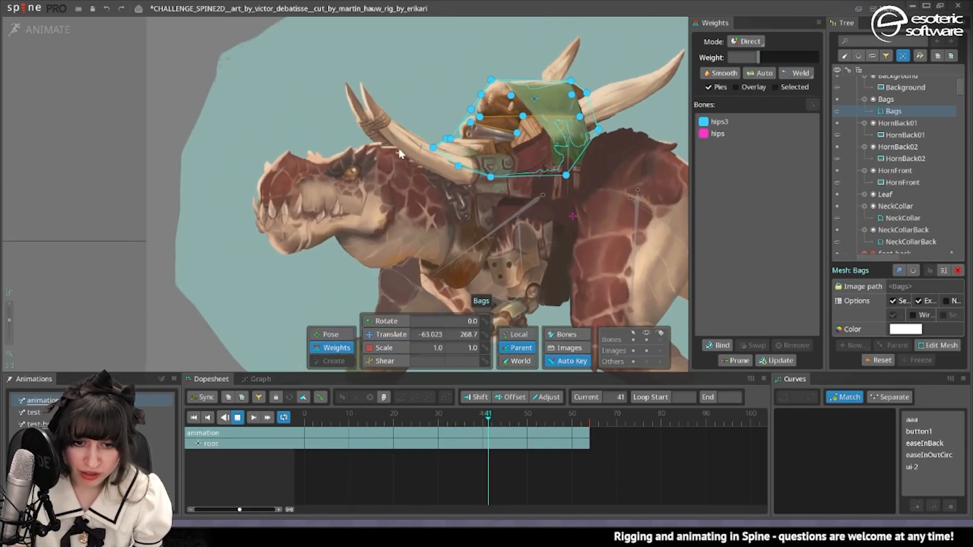
pyautogui.click(740, 134)
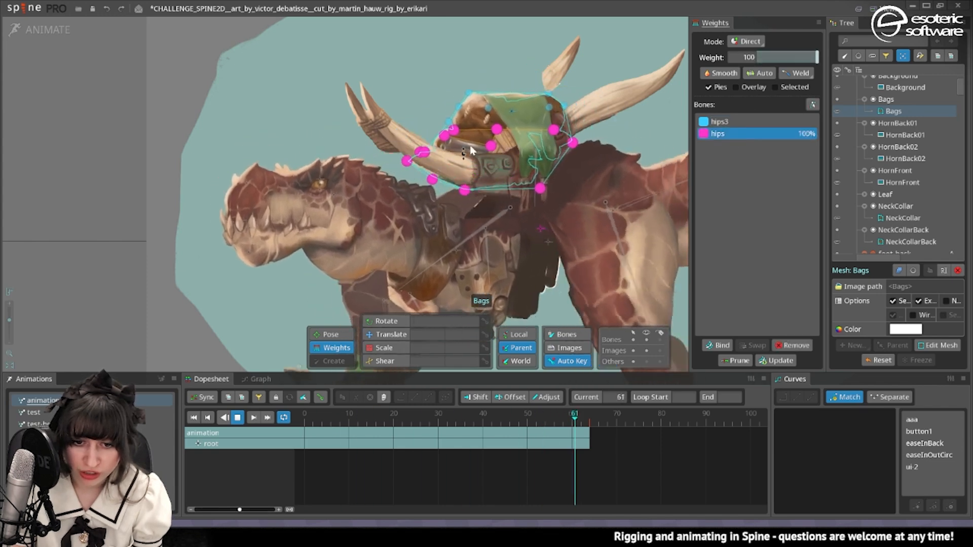
pyautogui.scroll(3, 431, 155)
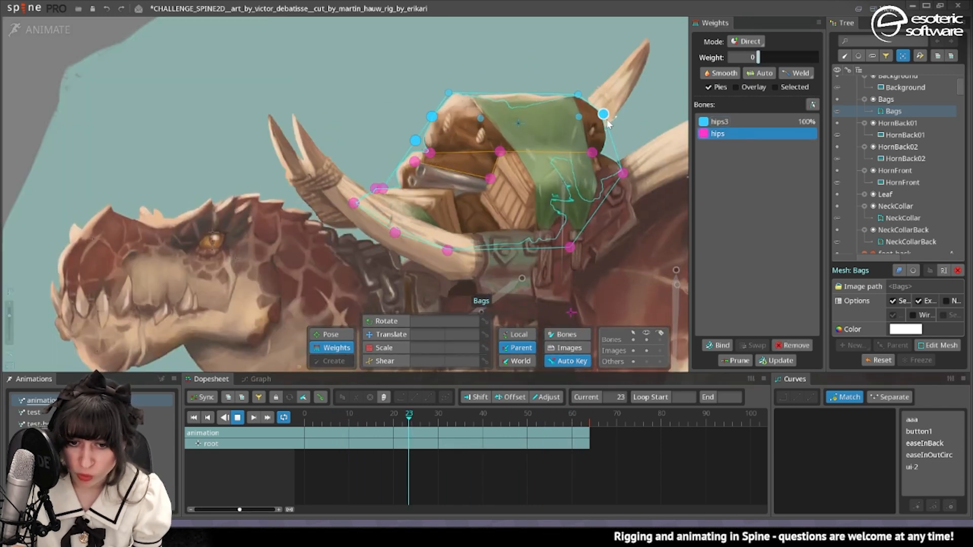
pyautogui.click(721, 73)
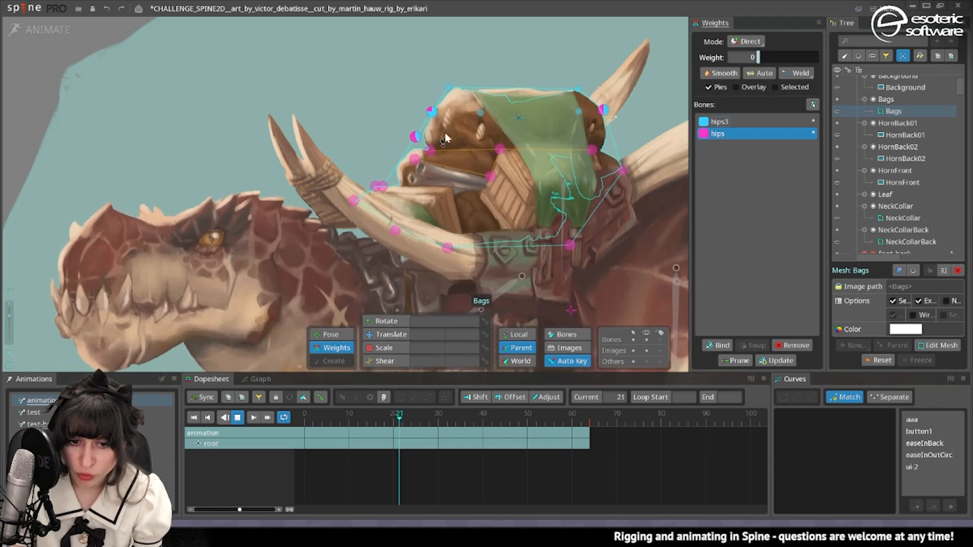
pyautogui.press('space')
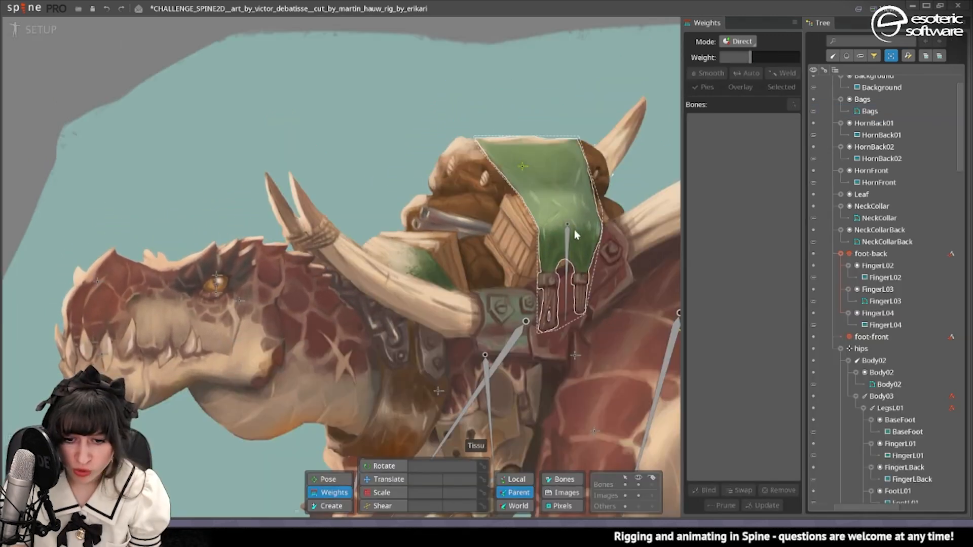
# Add a physics constraint to the Tissu bone of the hanging cloth.
pyautogui.click(574, 229)
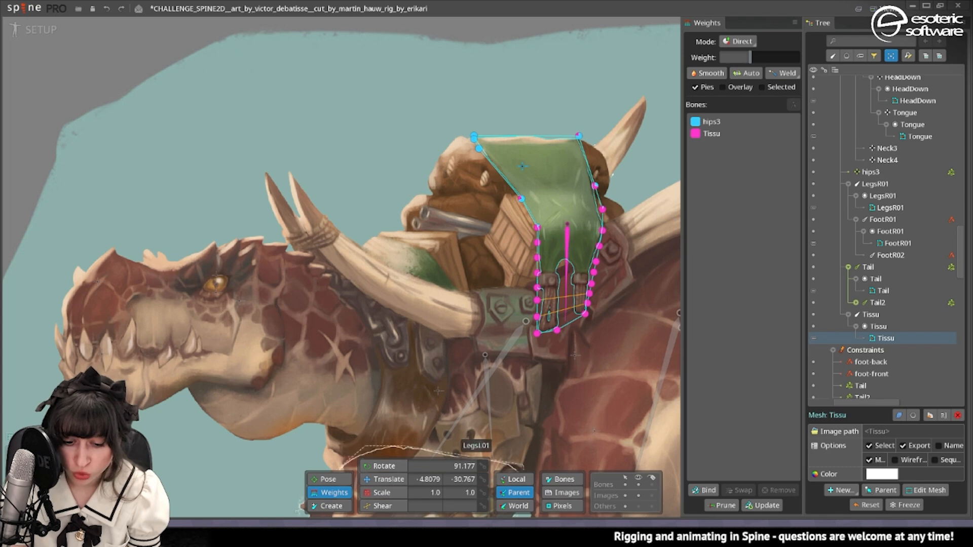
pyautogui.press('space')
pyautogui.click(567, 269)
pyautogui.click(842, 506)
pyautogui.click(858, 475)
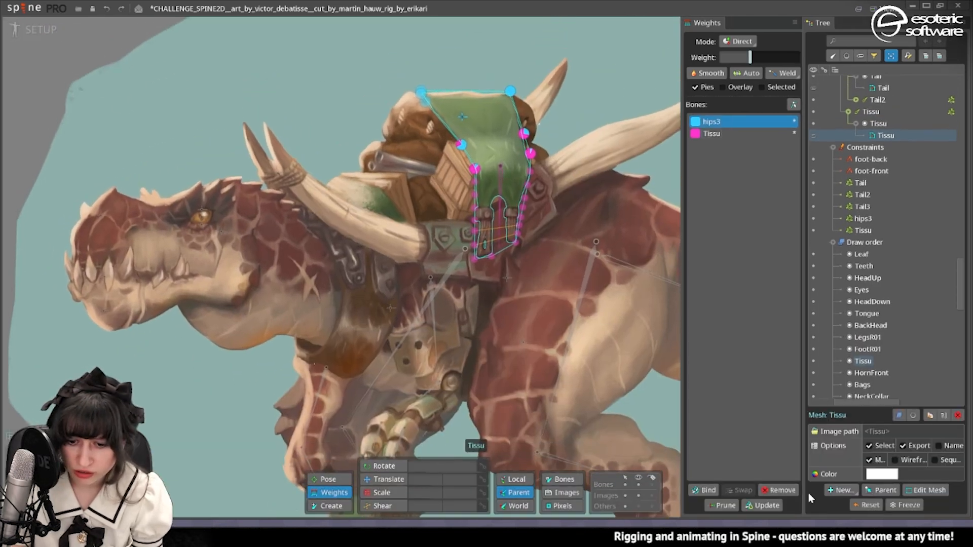
# Bind the Tissu mesh to the hips bone in addition to its existing bones.
pyautogui.click(704, 491)
pyautogui.click(508, 279)
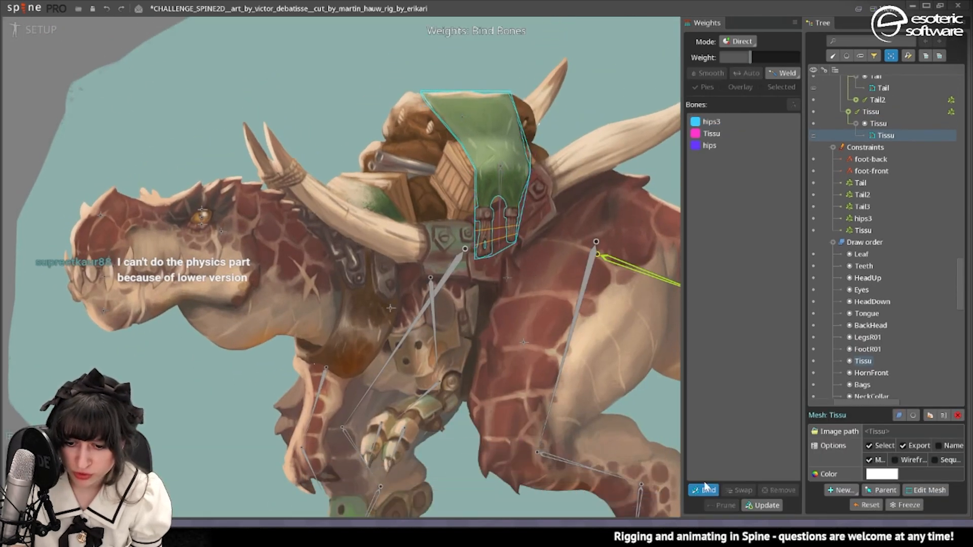
pyautogui.press('Return')
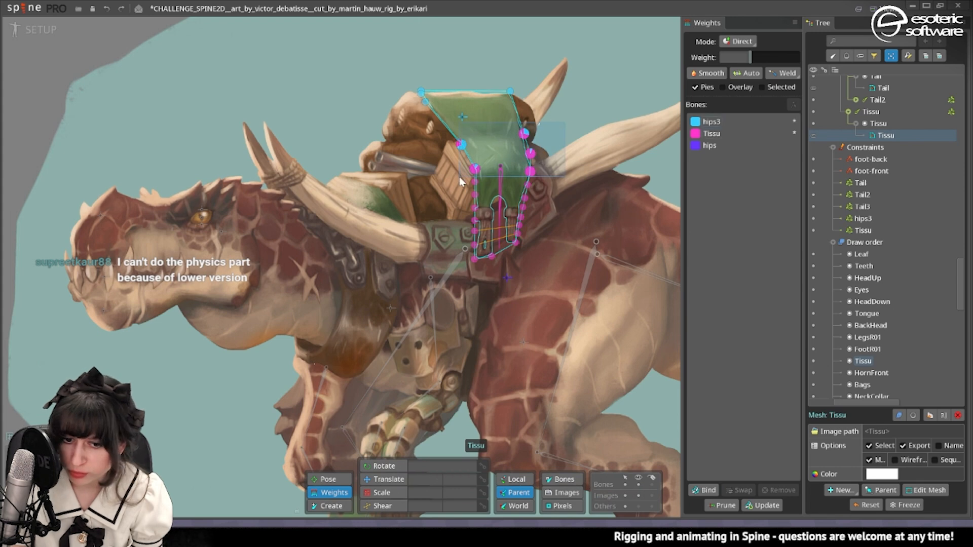
# Weight the Tissu mesh's mid-cloth vertices to hips, smooth the hips and Tissu weights down its sides, and check them in the animation.
pyautogui.click(734, 146)
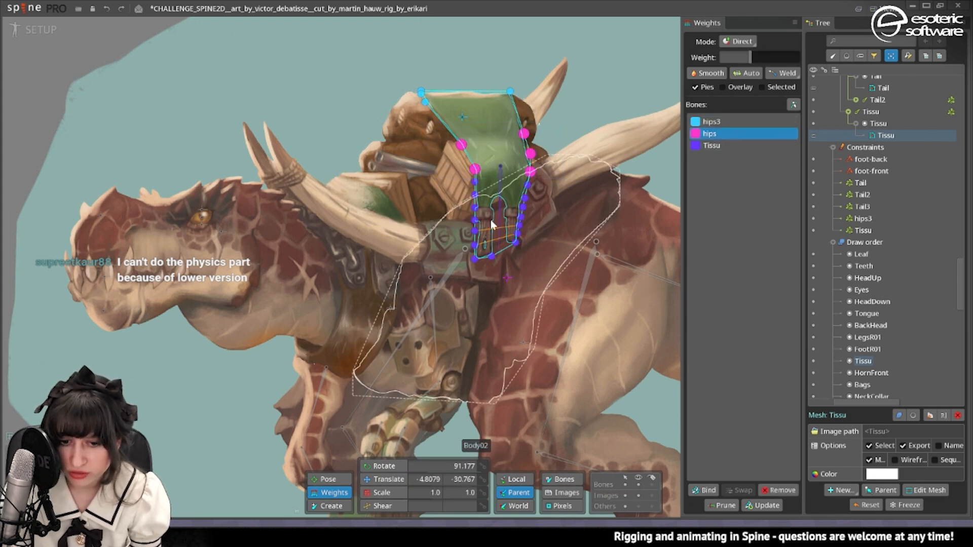
pyautogui.click(548, 171)
pyautogui.click(478, 156)
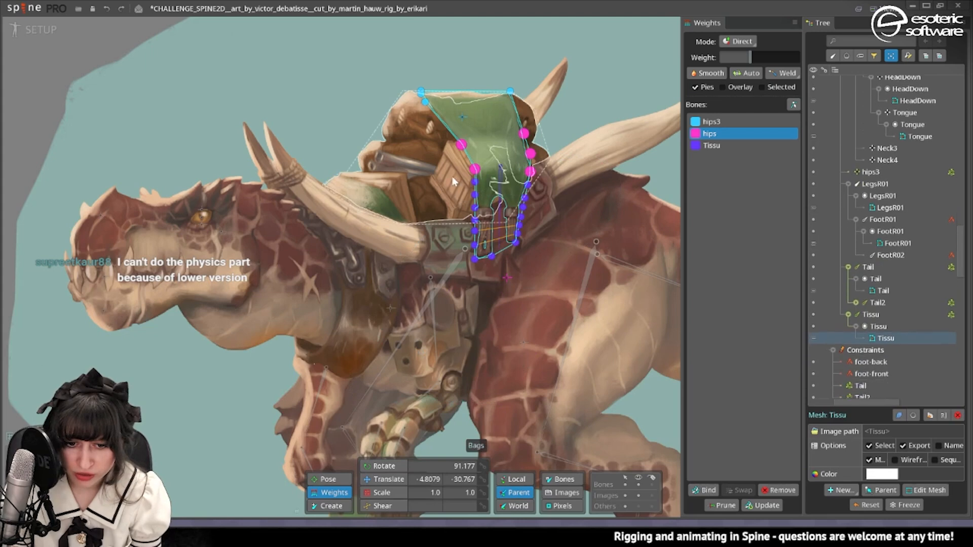
pyautogui.moveTo(659, 165); pyautogui.dragTo(440, 245)
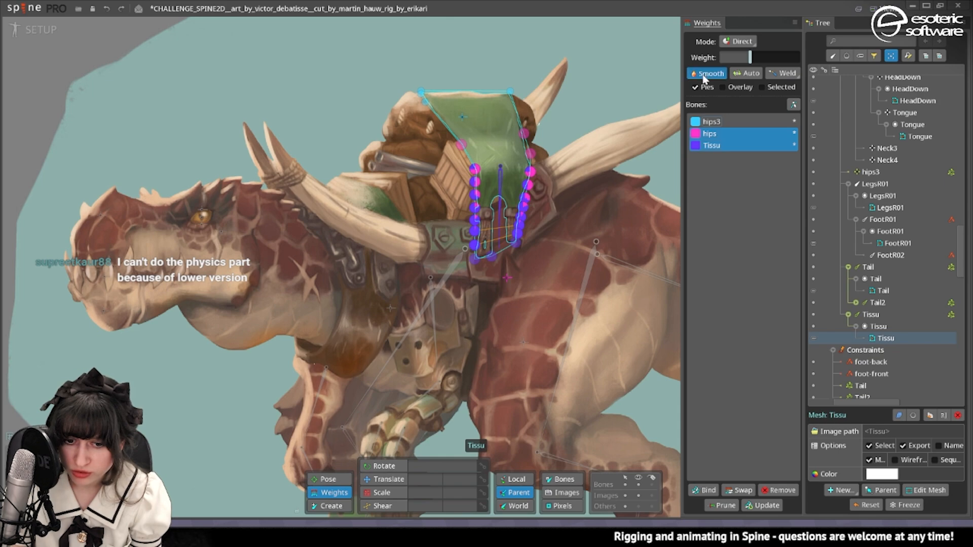
pyautogui.click(13, 25)
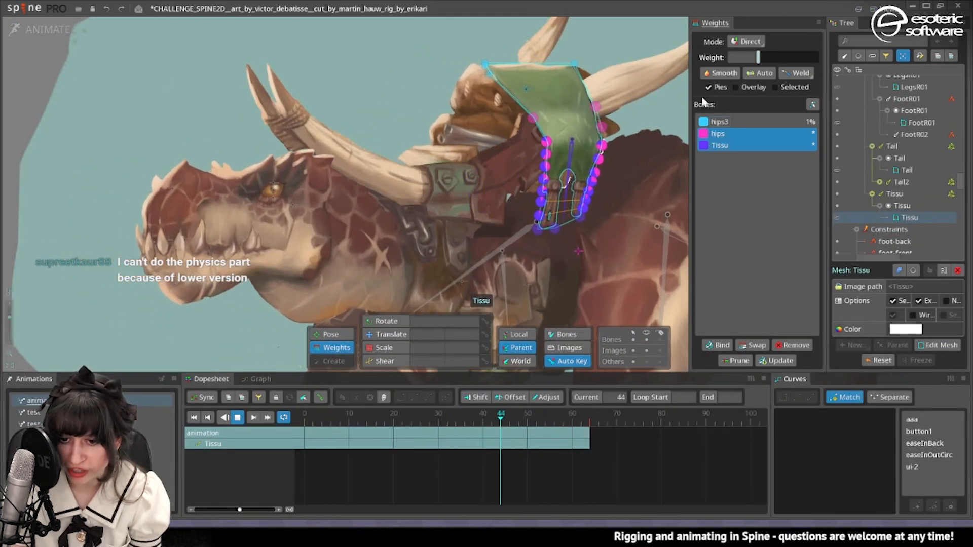
pyautogui.hotkey('ctrl', 'Tab')
pyautogui.press('space')
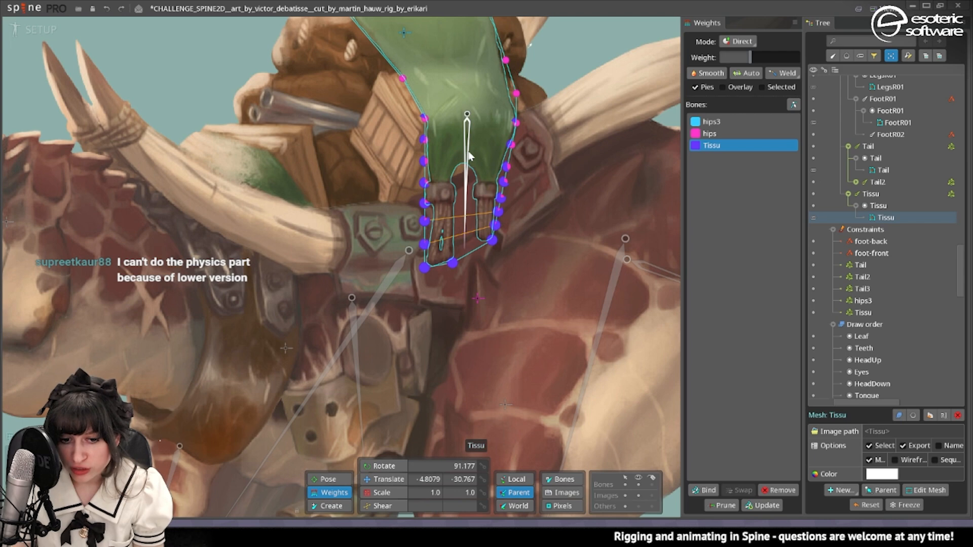
# Try splitting the Tissu bone into 2 Fibonacci-proportioned bones without nesting, and undo the split.
pyautogui.click(376, 481)
pyautogui.press('space')
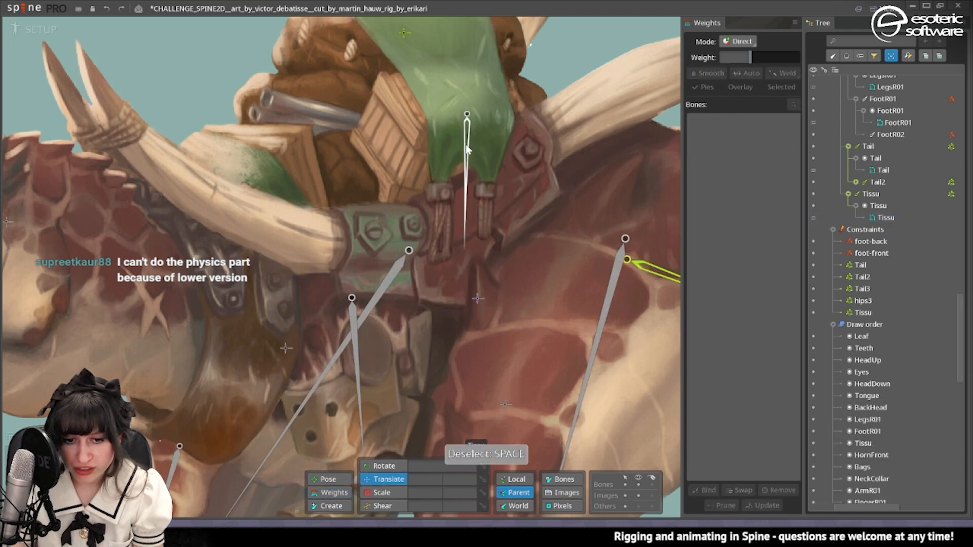
pyautogui.click(466, 145)
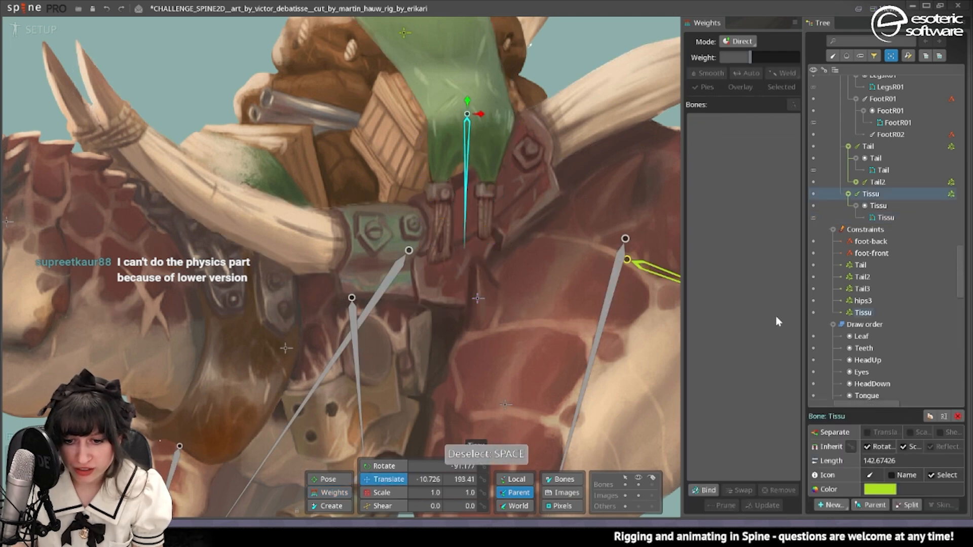
pyautogui.click(915, 506)
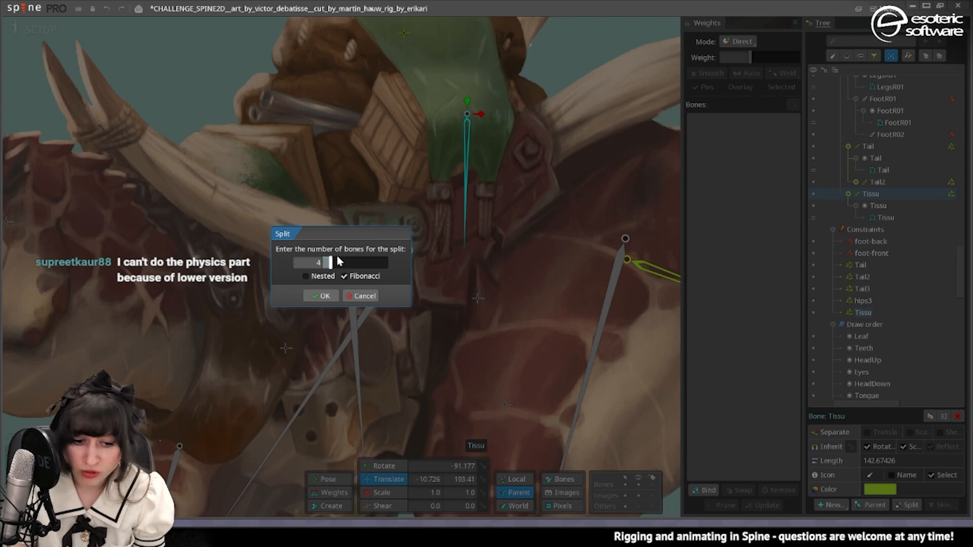
pyautogui.write('2')
pyautogui.click(323, 296)
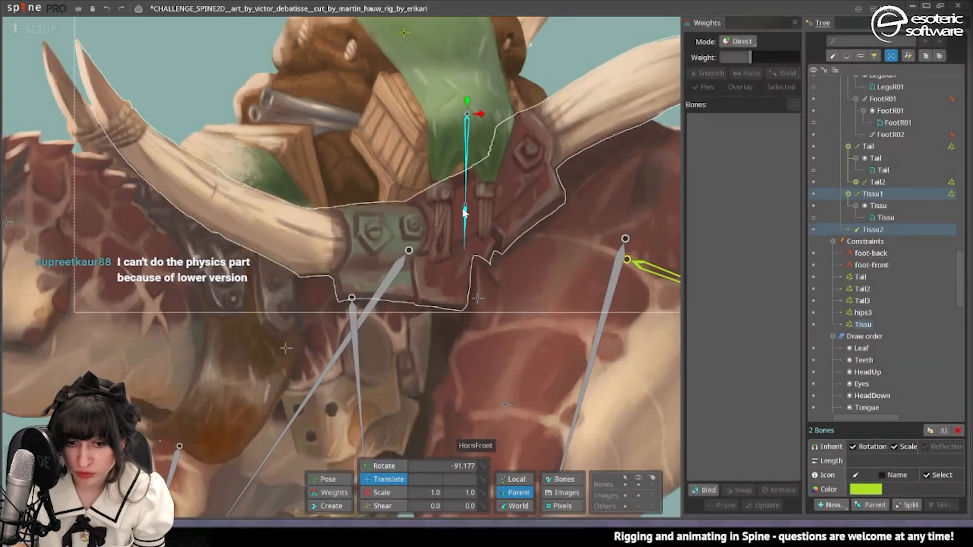
pyautogui.hotkey('ctrl', 'z')
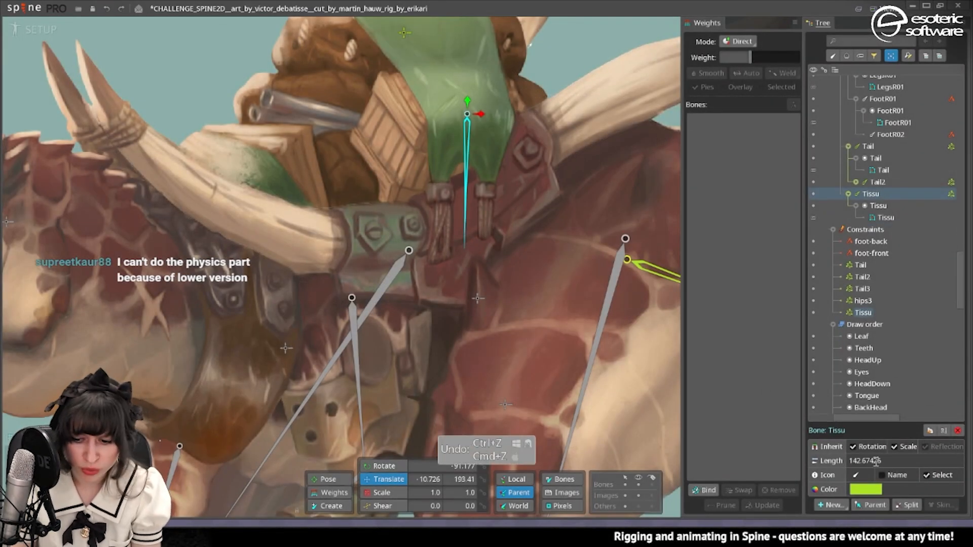
# Split the Tissu bone into 2 nested bones without Fibonacci proportions and bind the Tissu mesh to the new lower bone.
pyautogui.click(911, 506)
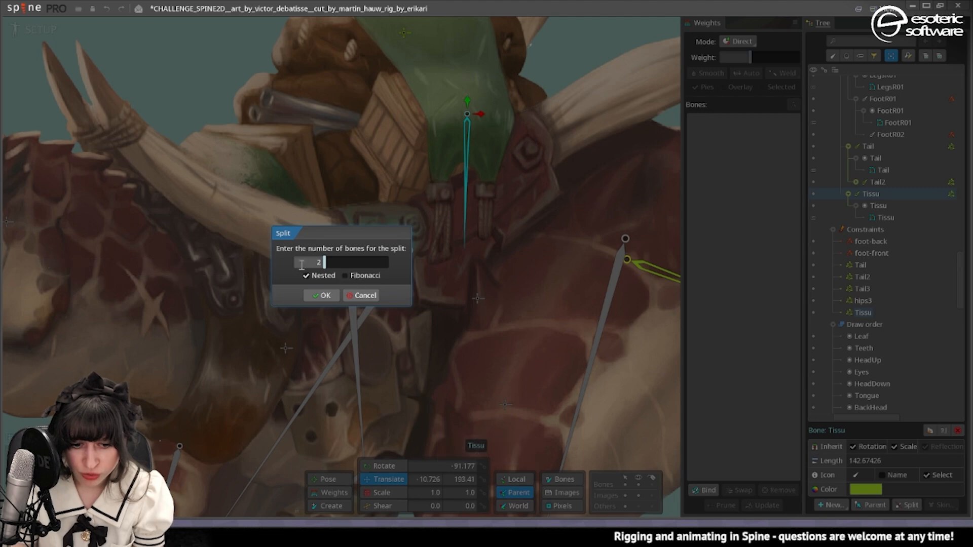
pyautogui.click(325, 296)
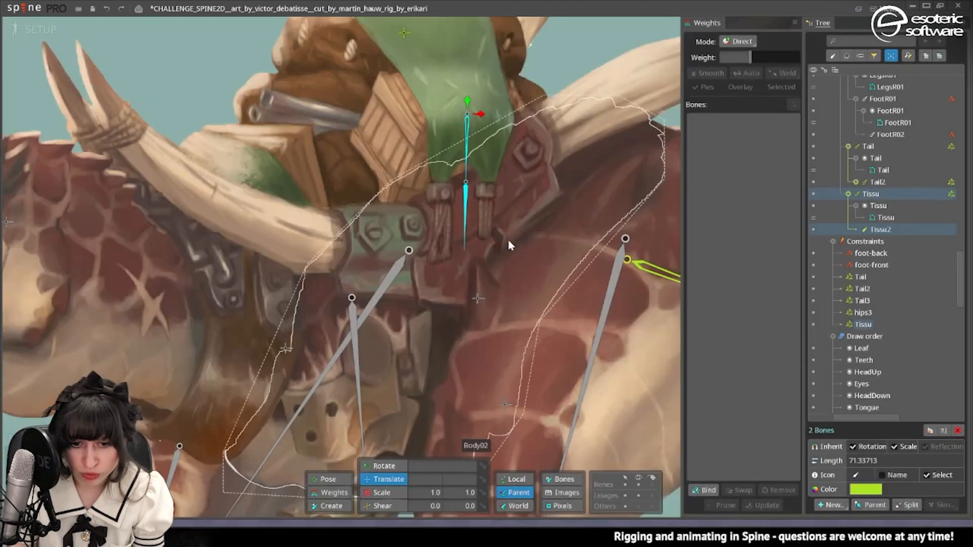
pyautogui.click(464, 164)
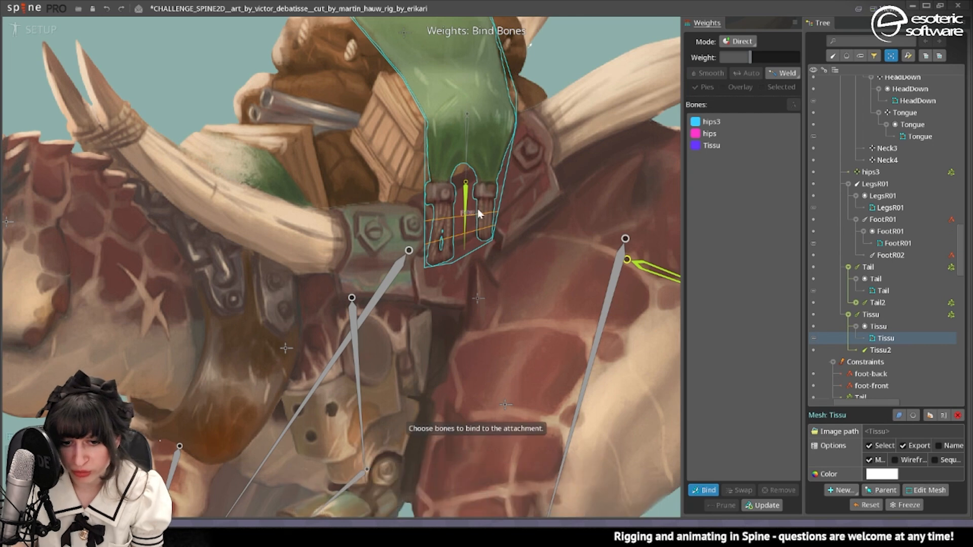
pyautogui.click(426, 429)
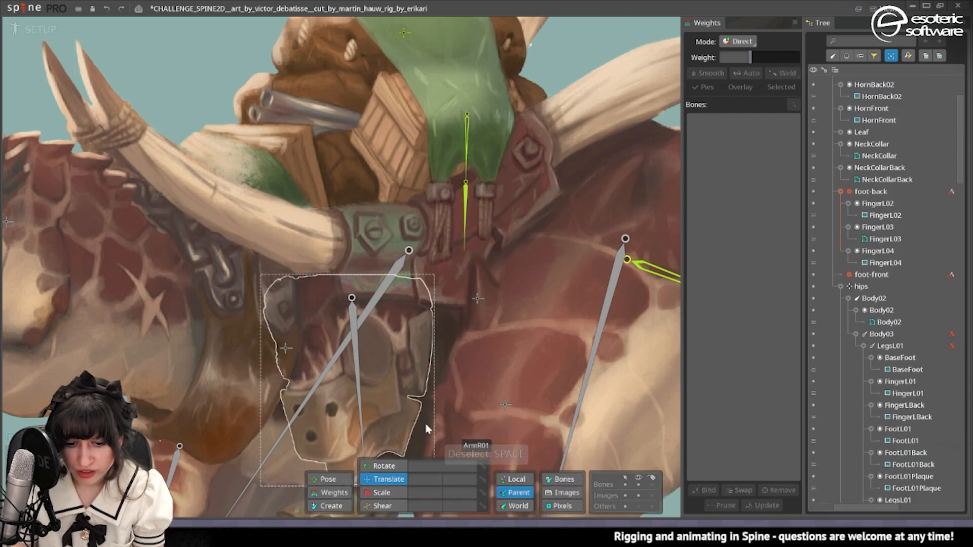
# Add a physics constraint with Rotation 100 to the lower cloth bone, Tissu2.
pyautogui.click(465, 213)
pyautogui.click(831, 506)
pyautogui.click(847, 484)
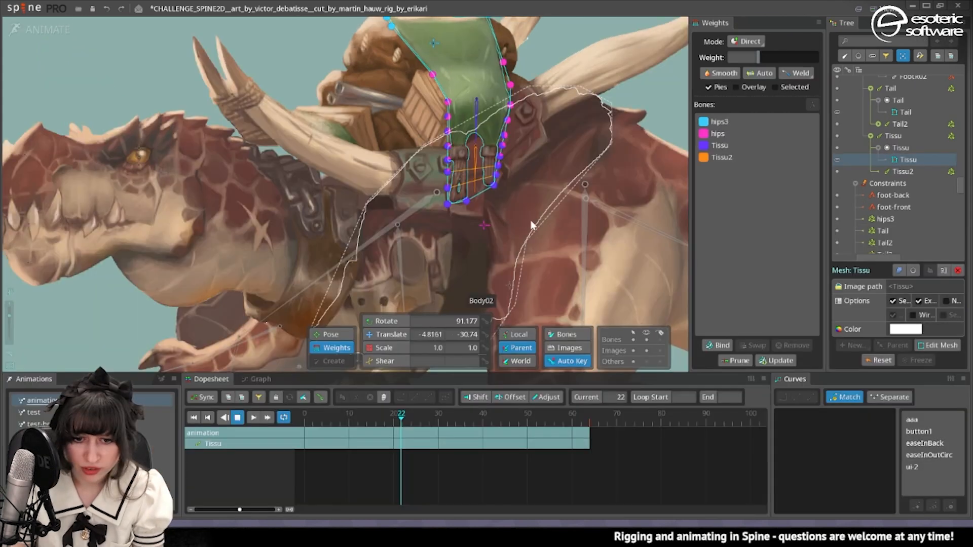
# Weight the lowest strap vertices of the Tissu mesh 100% to Tissu2 and smooth the weights where the straps meet the cloth.
pyautogui.moveTo(529, 217); pyautogui.dragTo(414, 165)
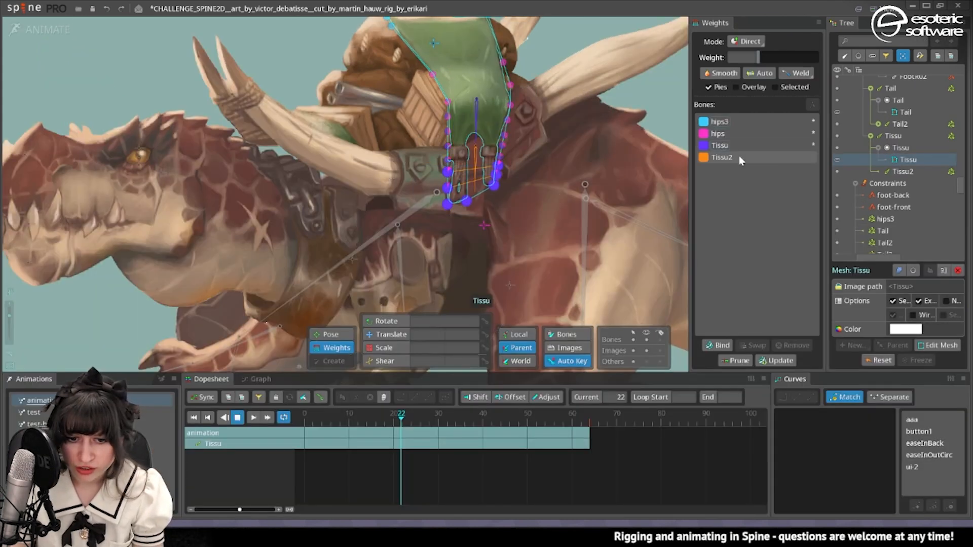
pyautogui.click(736, 158)
pyautogui.moveTo(759, 56); pyautogui.dragTo(871, 68)
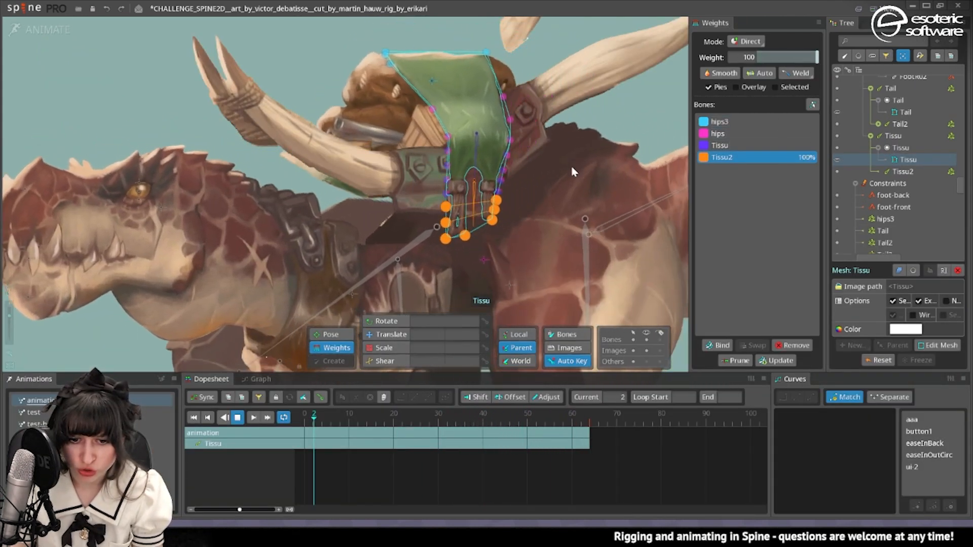
pyautogui.moveTo(429, 199); pyautogui.dragTo(521, 136)
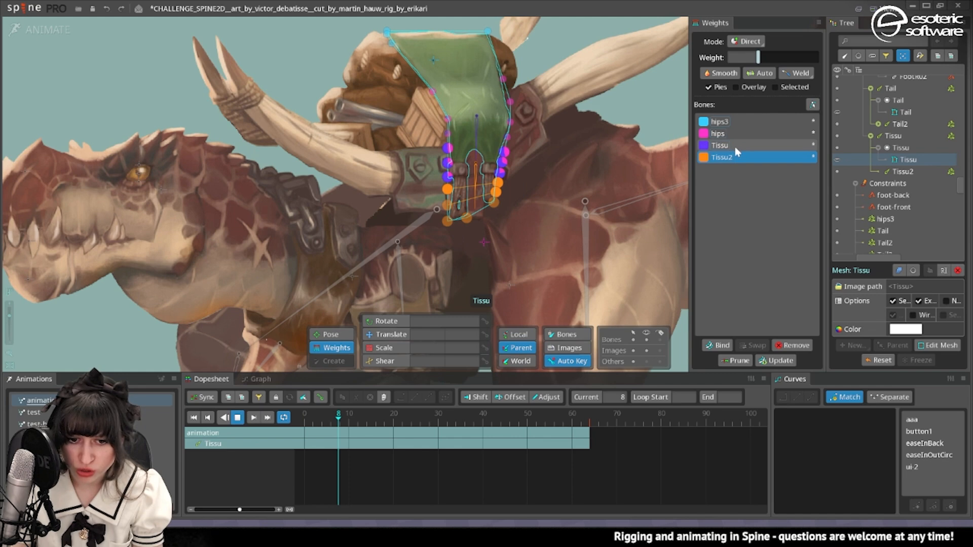
pyautogui.click(735, 147)
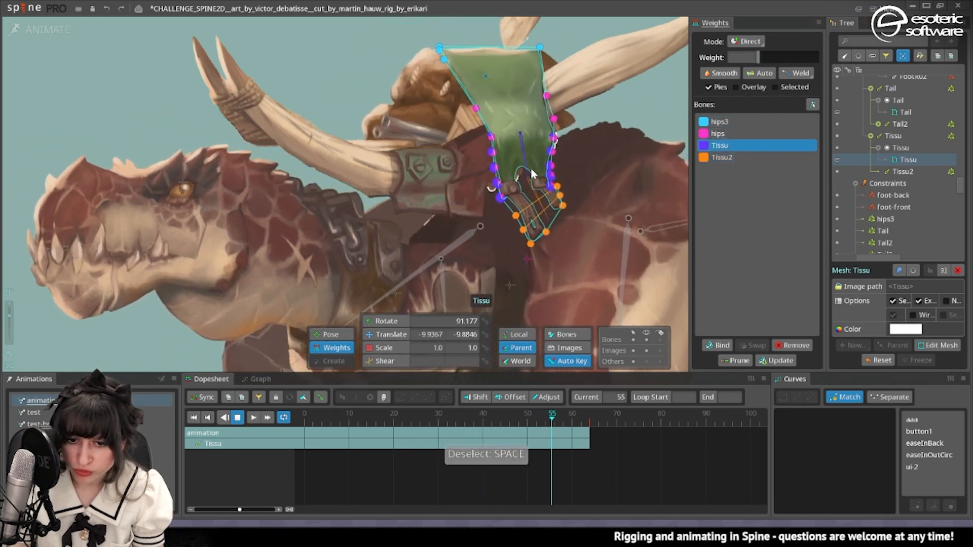
# Raise the Tissu bone's weight on the selected side-edge vertices of the Tissu mesh while the animation plays.
pyautogui.moveTo(430, 182); pyautogui.dragTo(520, 157)
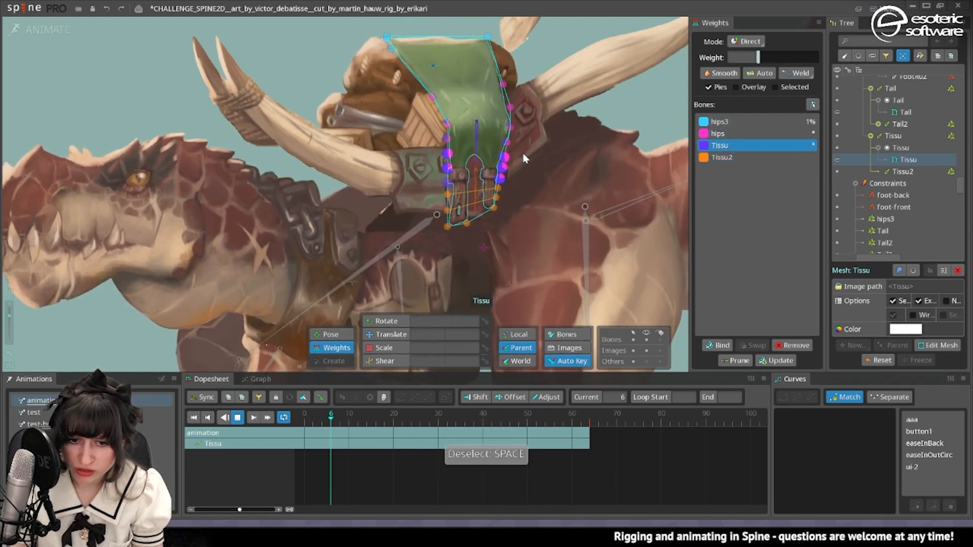
pyautogui.moveTo(760, 58); pyautogui.dragTo(784, 64)
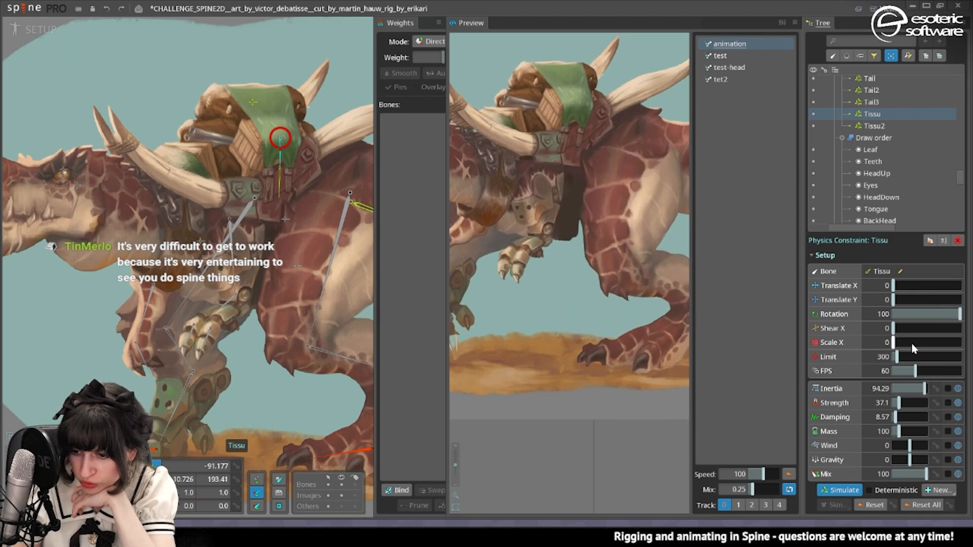
# Set the Tissu physics constraint to Translate X 21.28, Translate Y 24.82, Shear X 12.77 and Scale X 8.51.
pyautogui.moveTo(912, 343)
pyautogui.mouseDown()
pyautogui.moveTo(936, 348)
pyautogui.moveTo(907, 344)
pyautogui.moveTo(921, 329)
pyautogui.moveTo(903, 338)
pyautogui.mouseUp()
pyautogui.moveTo(902, 286)
pyautogui.mouseDown()
pyautogui.moveTo(920, 287)
pyautogui.moveTo(908, 288)
pyautogui.mouseUp()
pyautogui.click(910, 300)
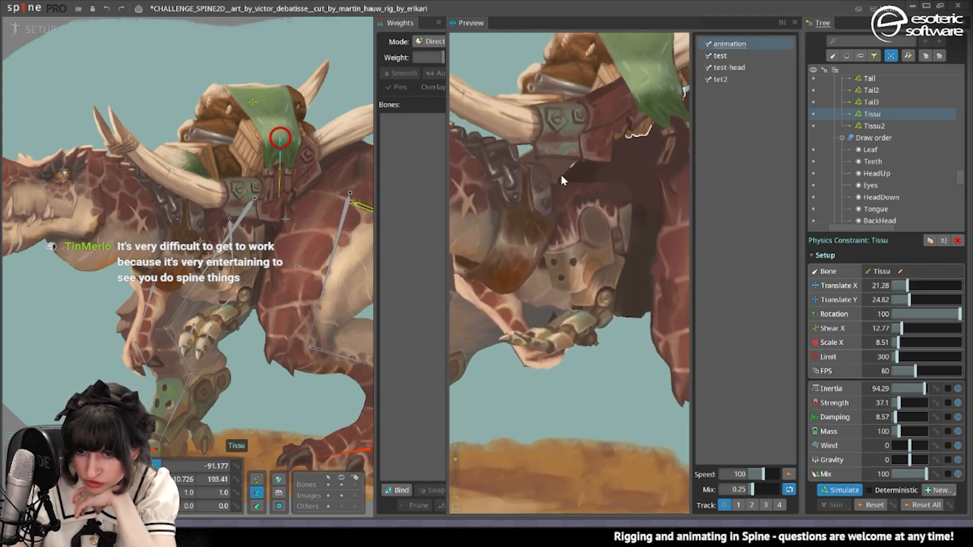
pyautogui.scroll(3, 560, 186)
pyautogui.scroll(-4, 527, 274)
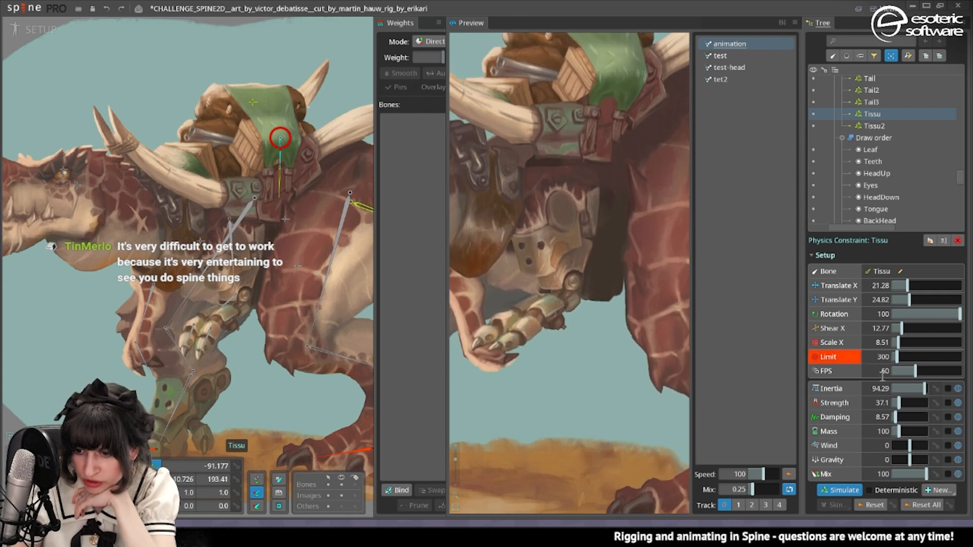
pyautogui.scroll(-3, 527, 274)
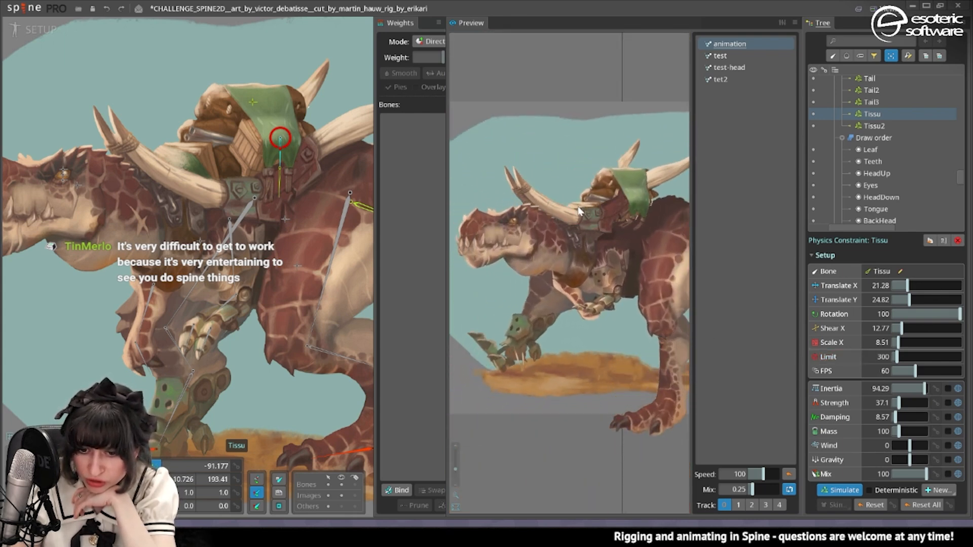
# Reduce the Tissu physics constraint's Rotation to 41.13 while watching the cloth in the preview.
pyautogui.click(922, 314)
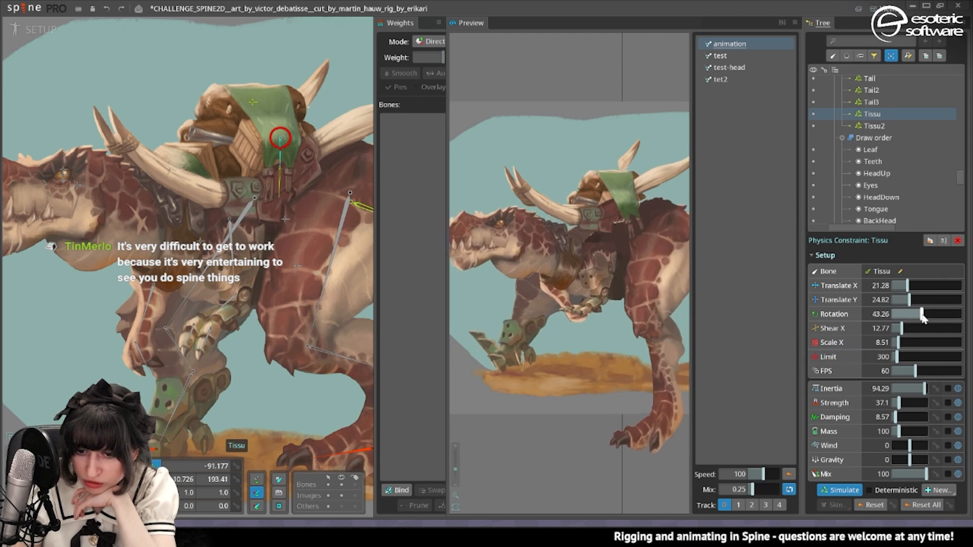
pyautogui.scroll(5, 642, 237)
pyautogui.moveTo(904, 314)
pyautogui.mouseDown()
pyautogui.moveTo(870, 325)
pyautogui.moveTo(922, 311)
pyautogui.mouseUp()
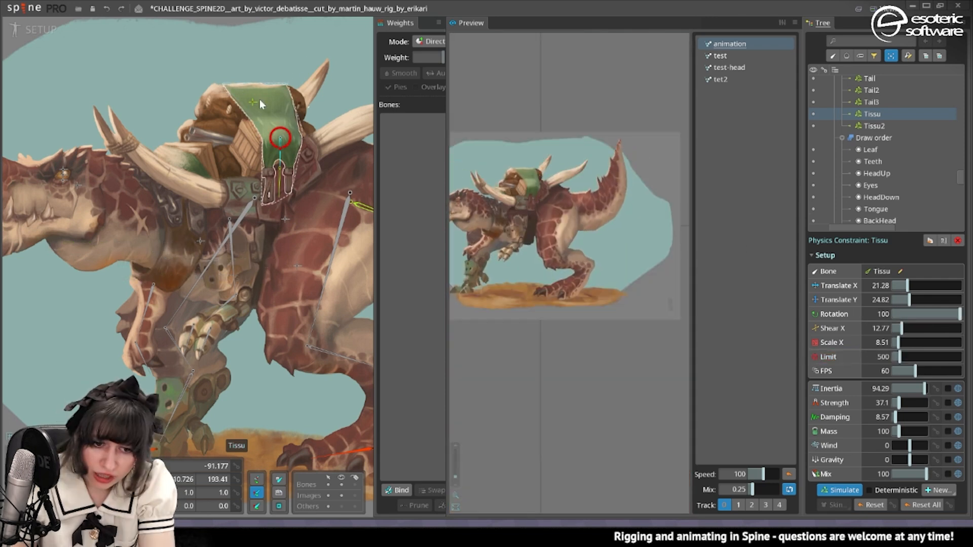
# Close the preview and set the hips bone as the parent of the HornFront slot.
pyautogui.click(314, 142)
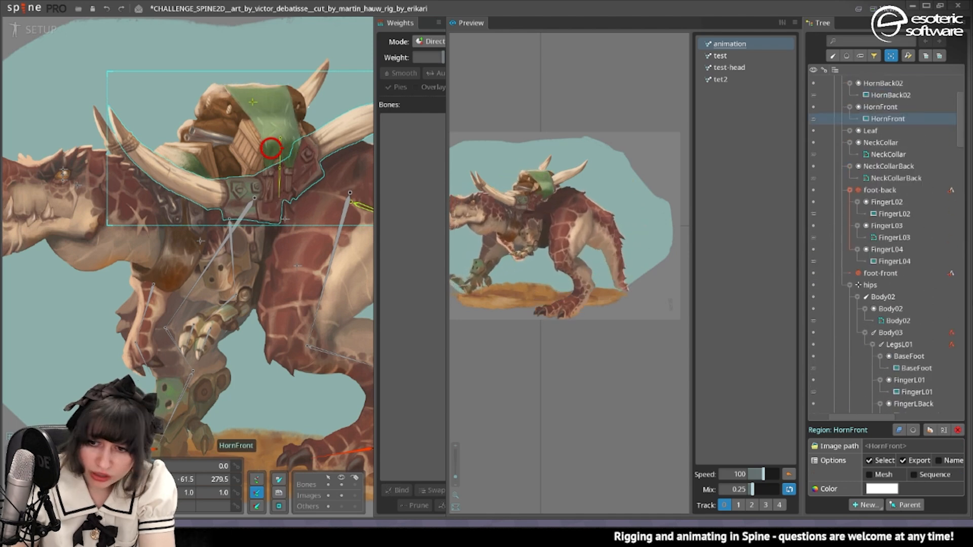
pyautogui.click(880, 126)
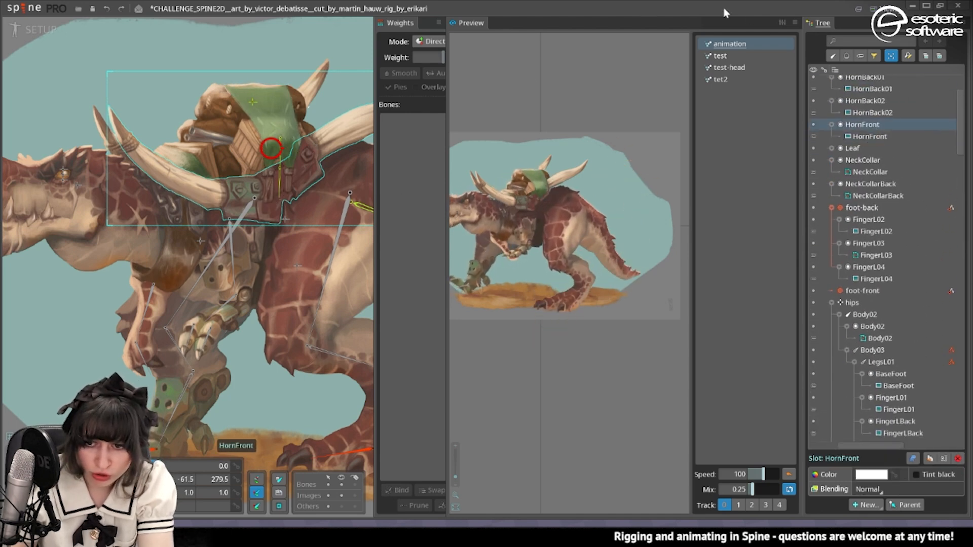
pyautogui.click(796, 23)
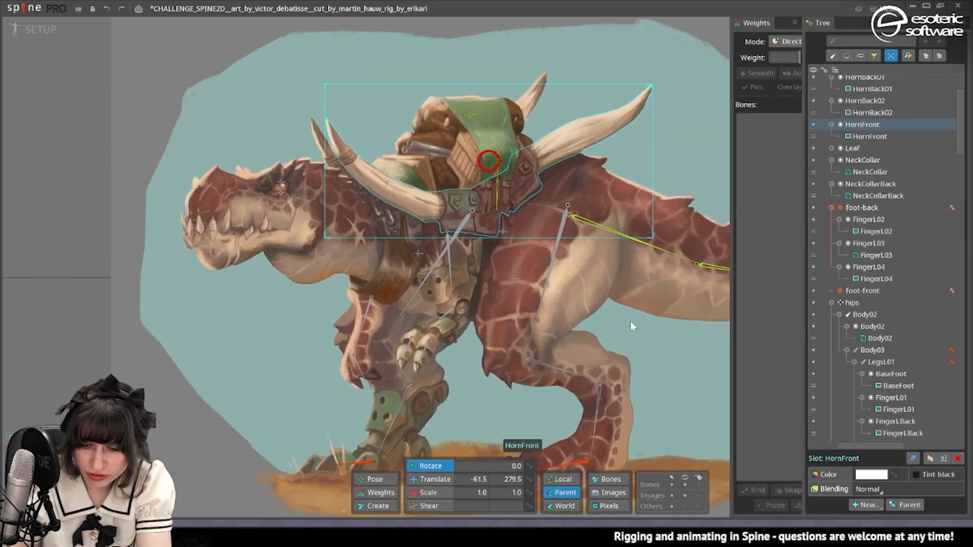
pyautogui.press('p')
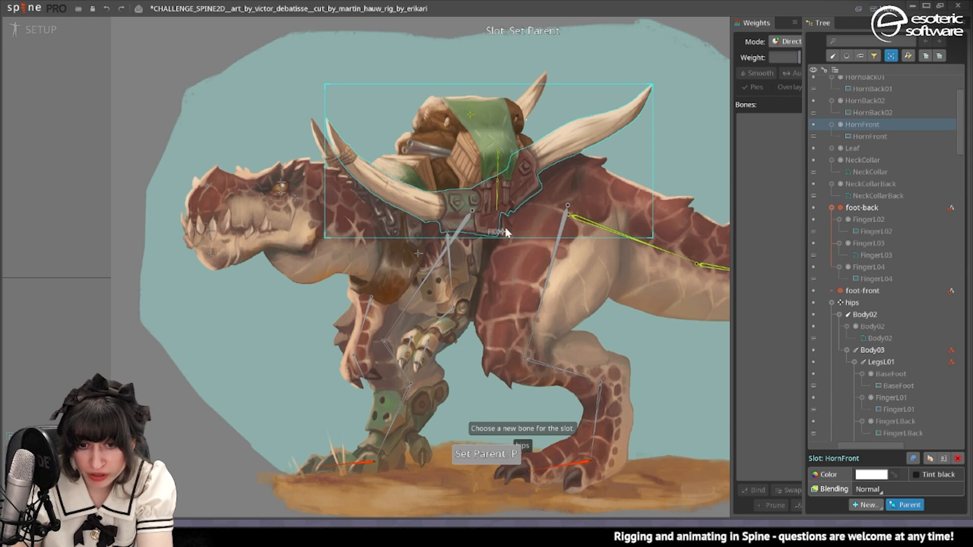
pyautogui.click(505, 227)
# Set the hips bone as the parent of the HornBack01 slot.
pyautogui.click(527, 100)
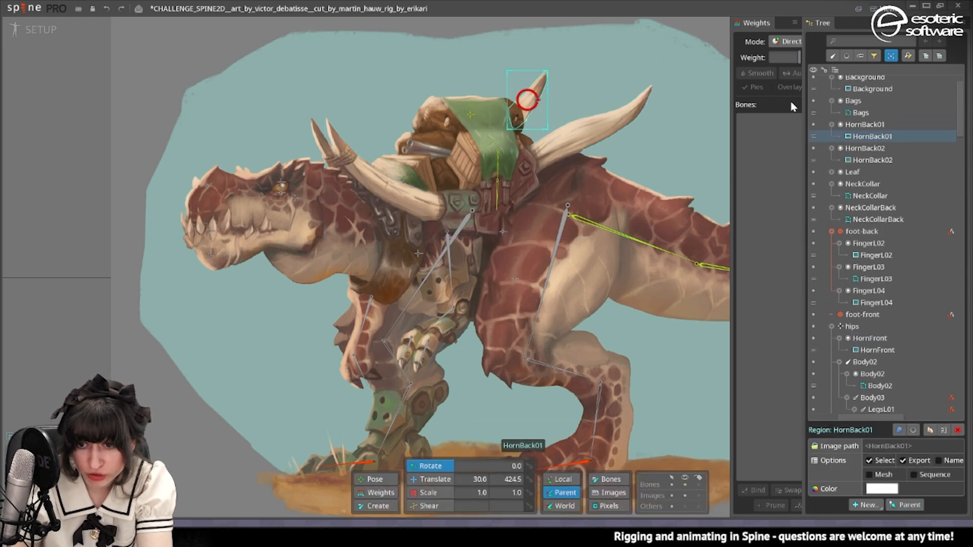
pyautogui.click(882, 125)
pyautogui.press('p')
pyautogui.click(510, 235)
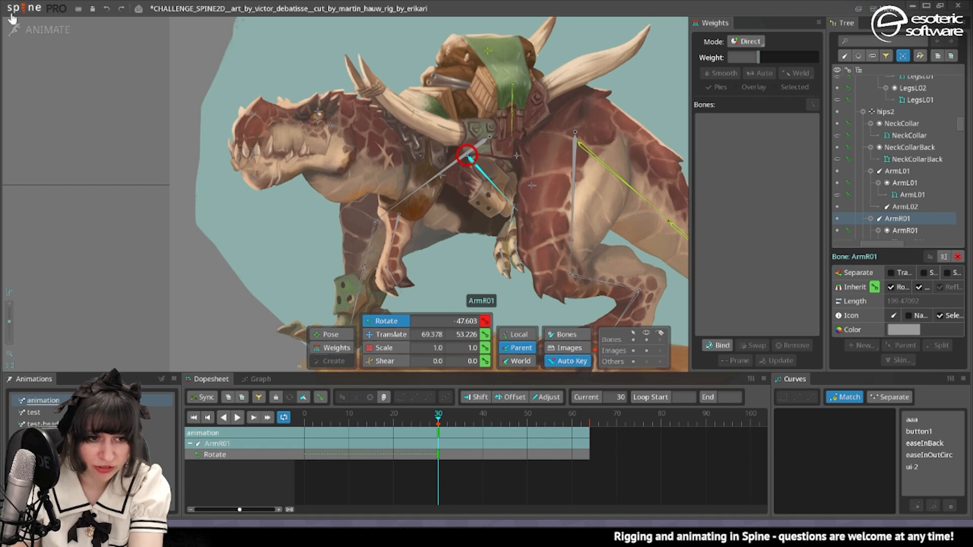
# In setup mode, convert the ArmR01 image into a mesh and trace its outline.
pyautogui.click(34, 30)
pyautogui.scroll(4, 474, 239)
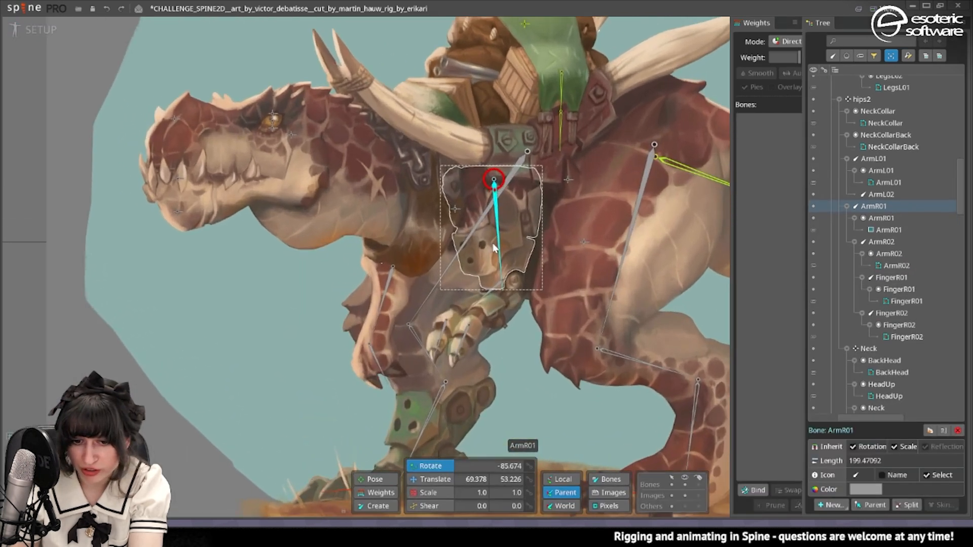
pyautogui.click(494, 245)
pyautogui.click(882, 475)
pyautogui.click(909, 489)
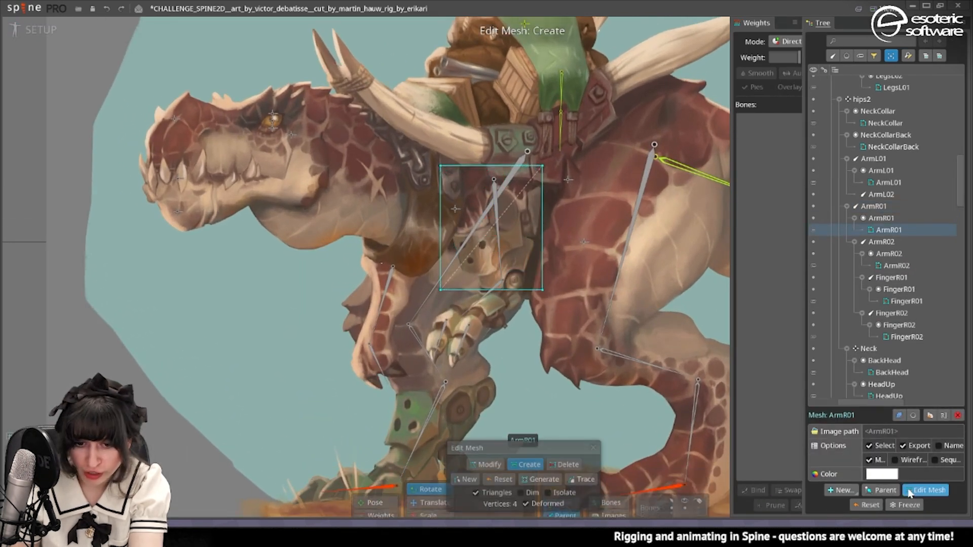
pyautogui.click(576, 480)
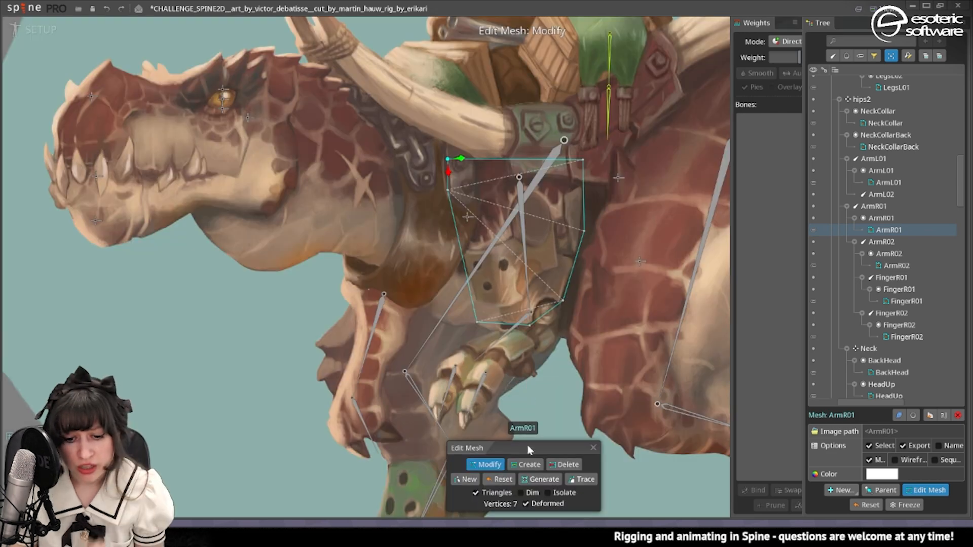
# Add an internal edge up the middle of the ArmR01 mesh and bind the mesh to the ArmR01 and hips2 bones.
pyautogui.moveTo(530, 327); pyautogui.dragTo(528, 216)
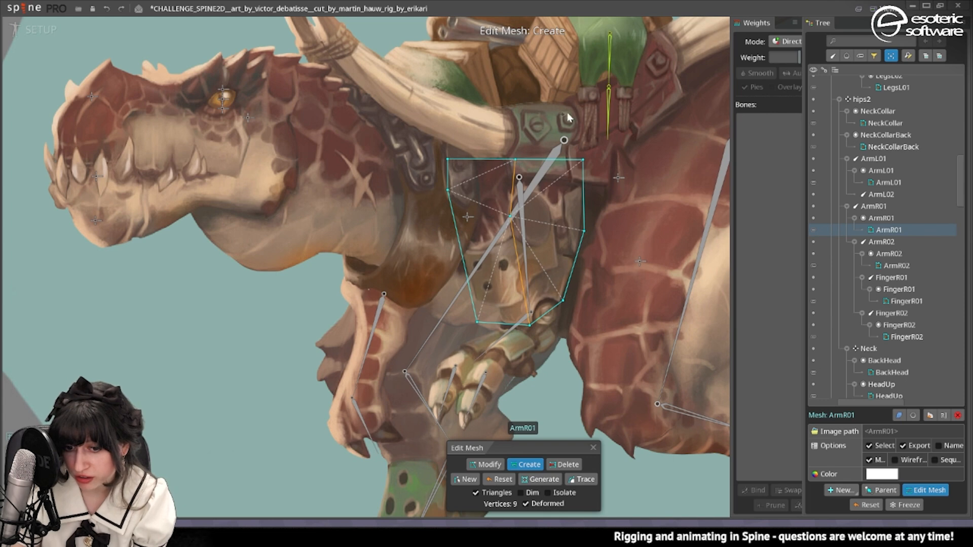
pyautogui.press('b')
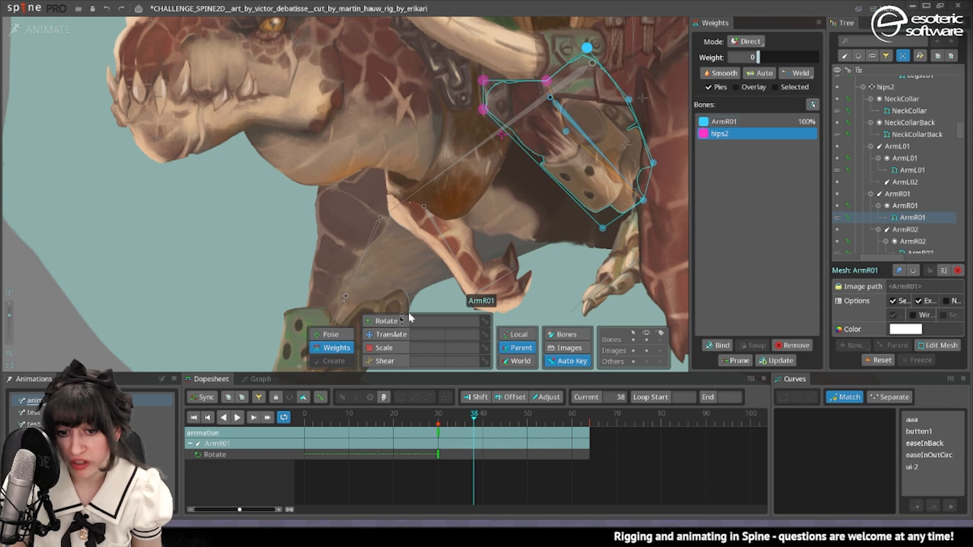
# At frame 15, rotate the ArmR01 bone so the arm swings forward and key the rotation.
pyautogui.moveTo(440, 421); pyautogui.dragTo(372, 424)
pyautogui.press('space')
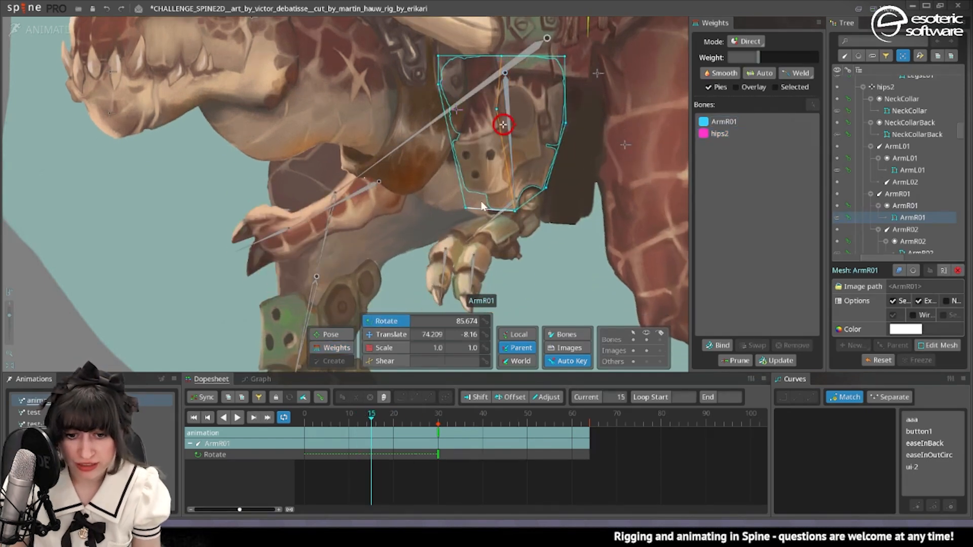
pyautogui.press('space')
pyautogui.click(511, 147)
pyautogui.moveTo(546, 248); pyautogui.dragTo(479, 274)
# Add one more vertex on the internal edge of the ArmR01 mesh, near the shoulder, in setup mode.
pyautogui.click(471, 129)
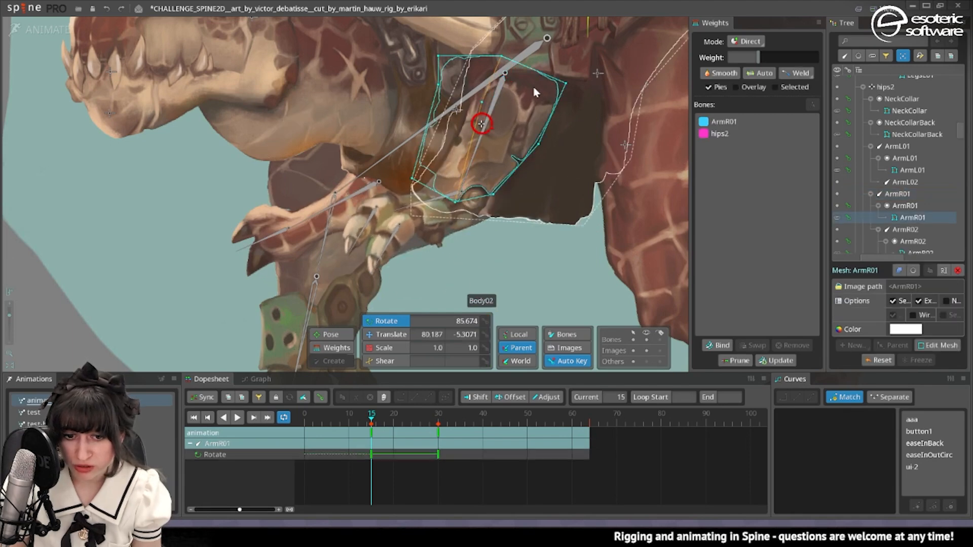
pyautogui.scroll(2, 551, 100)
pyautogui.click(60, 29)
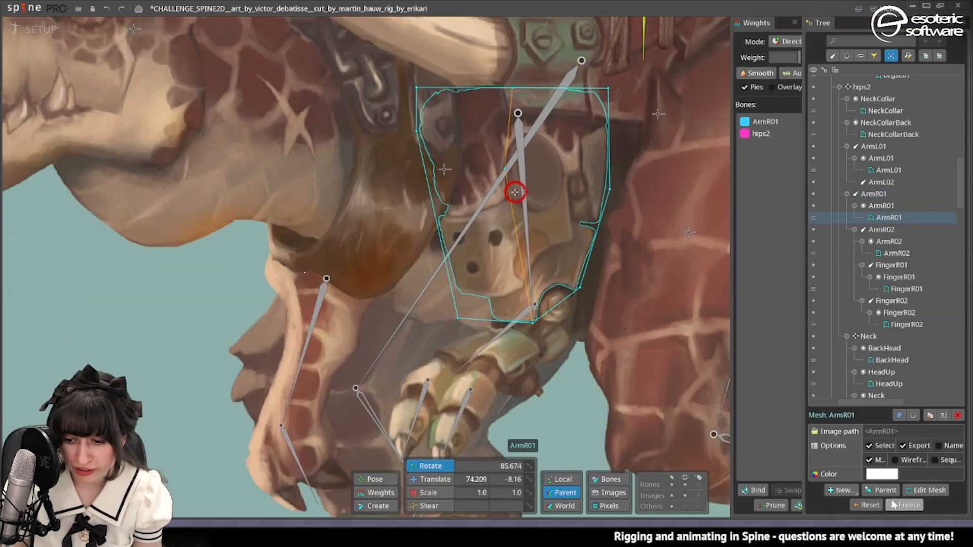
pyautogui.click(930, 490)
pyautogui.scroll(2, 571, 135)
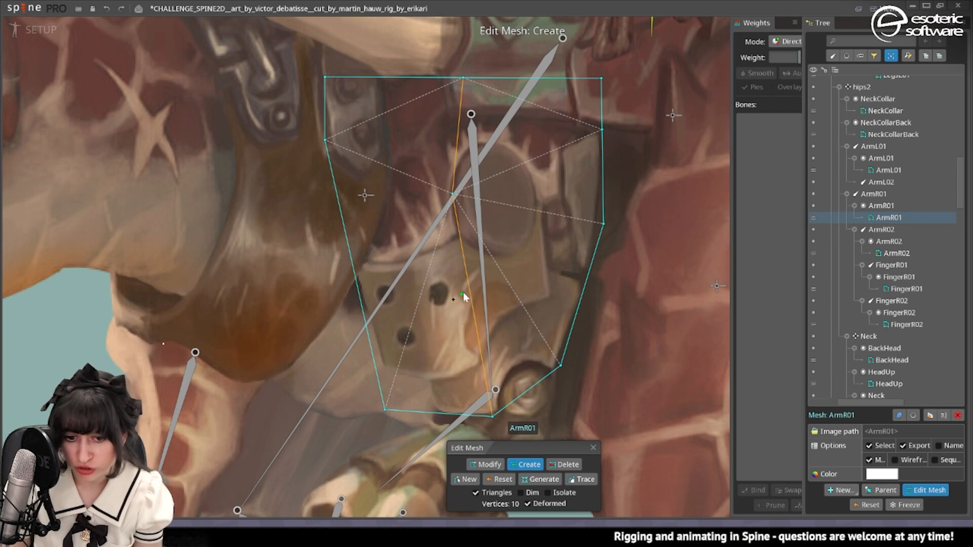
pyautogui.click(459, 126)
pyautogui.click(593, 448)
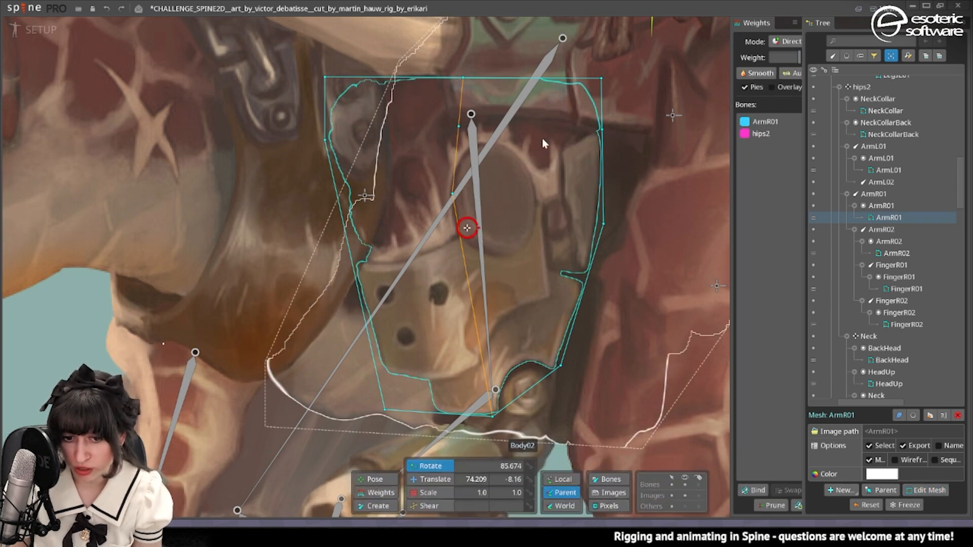
# Weight the rear upper corner vertex of the ArmR01 mesh 100% to hips2, check it in playback, and save the project.
pyautogui.click(43, 31)
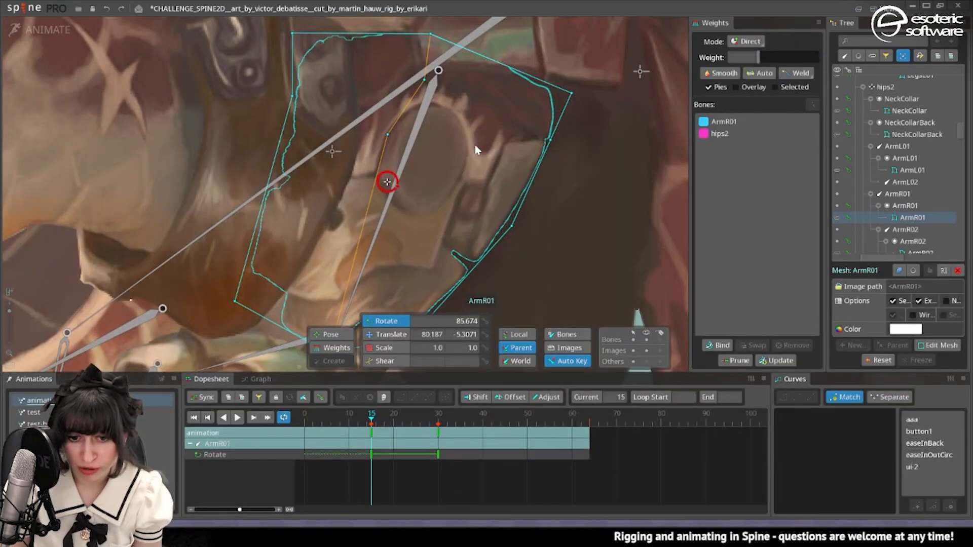
pyautogui.click(317, 347)
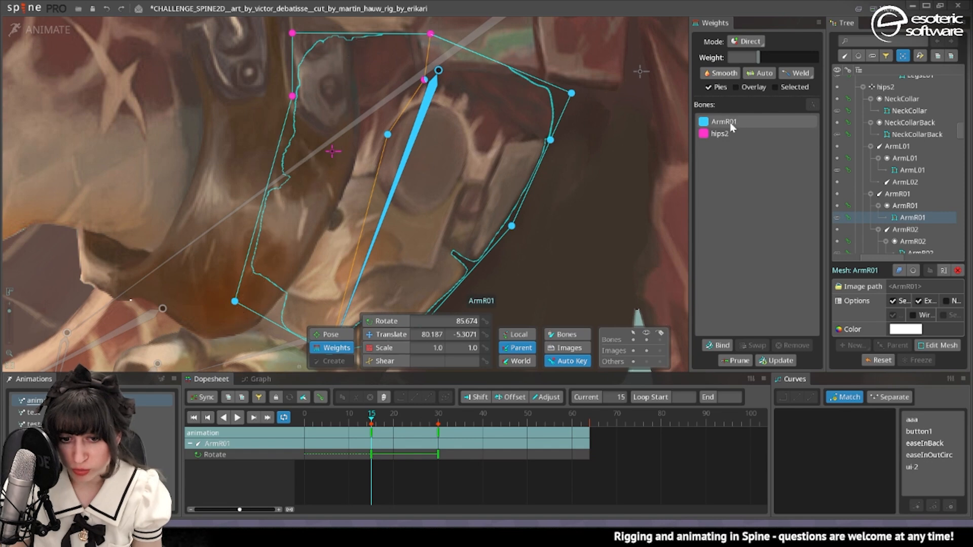
pyautogui.moveTo(569, 95); pyautogui.dragTo(554, 5)
pyautogui.click(237, 419)
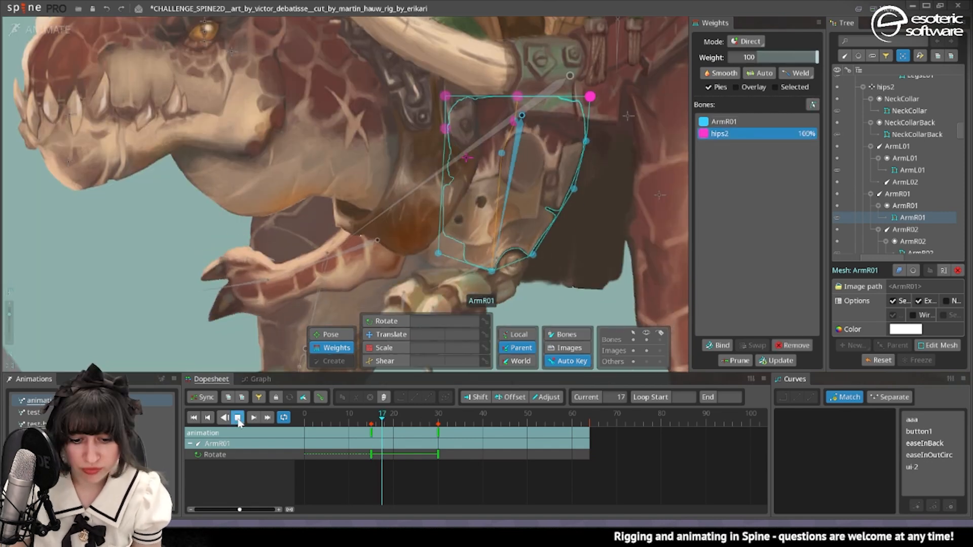
pyautogui.scroll(-6, 427, 175)
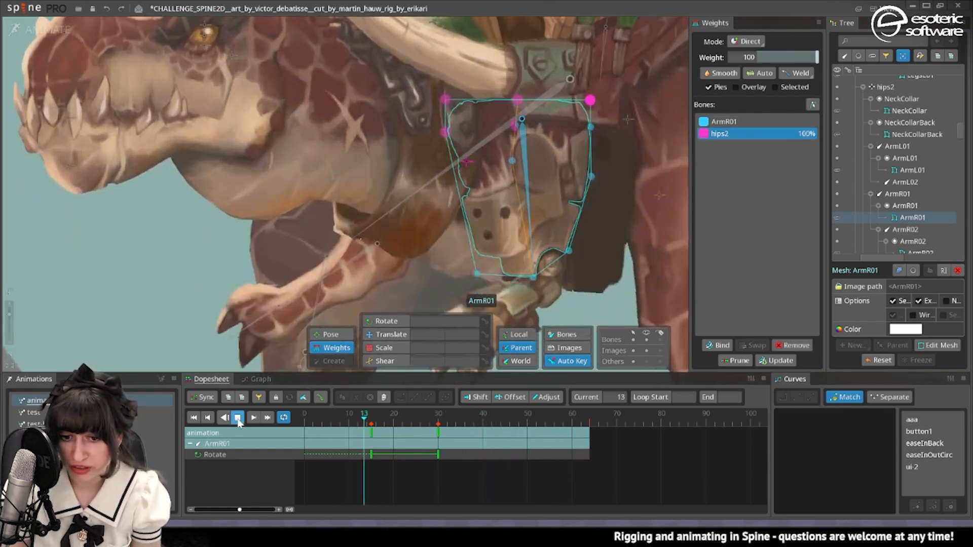
pyautogui.hotkey('ctrl', 's')
pyautogui.scroll(5, 394, 190)
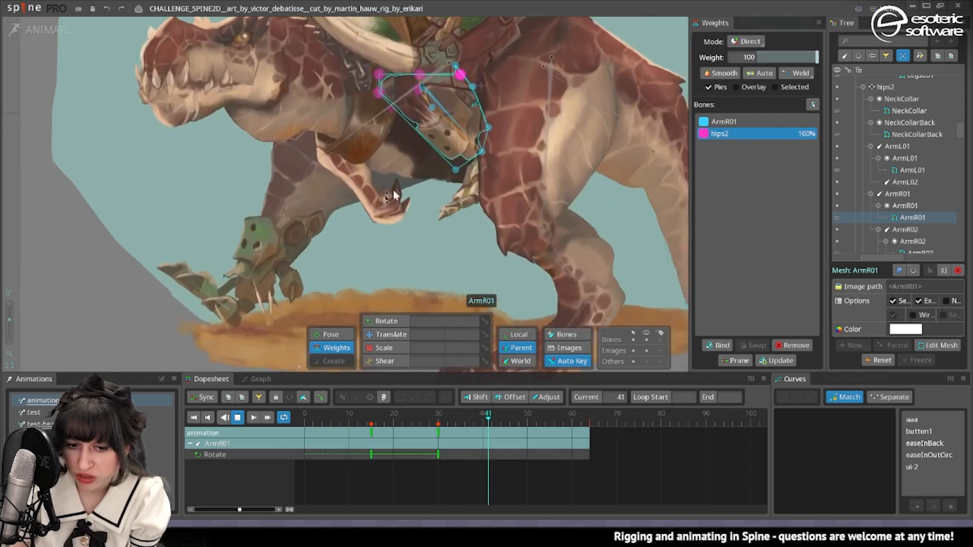
# Examine how the Body02 mesh sits behind the arm and leg, comparing frame 15 of the animation with the setup pose.
pyautogui.press('v')
pyautogui.press('d')
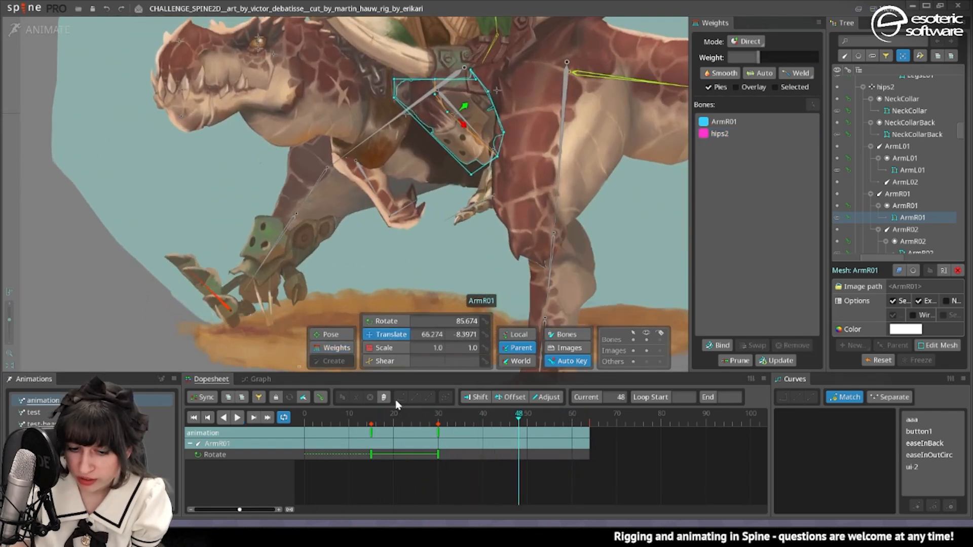
pyautogui.moveTo(391, 418); pyautogui.dragTo(373, 414)
pyautogui.click(403, 146)
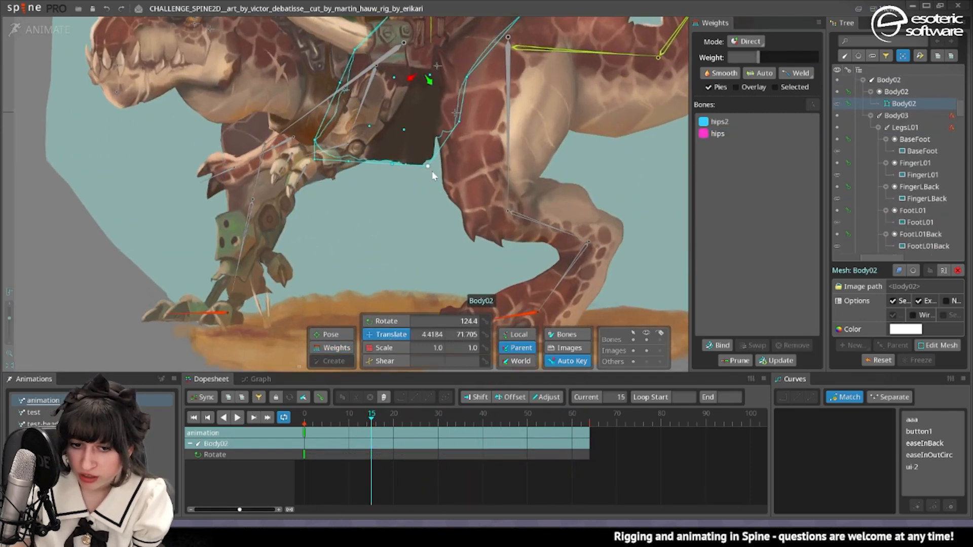
pyautogui.scroll(3, 431, 171)
pyautogui.click(55, 29)
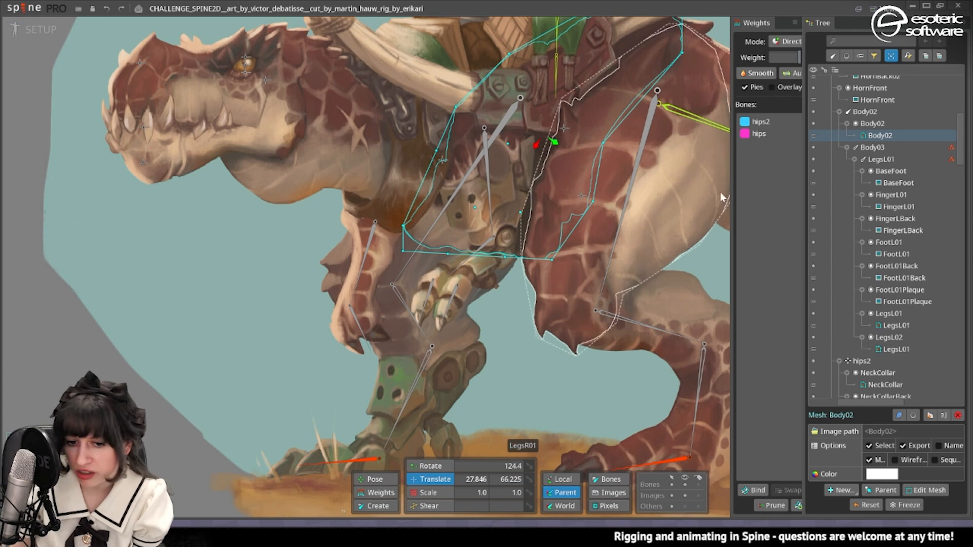
pyautogui.scroll(-3, 545, 205)
pyautogui.scroll(2, 511, 326)
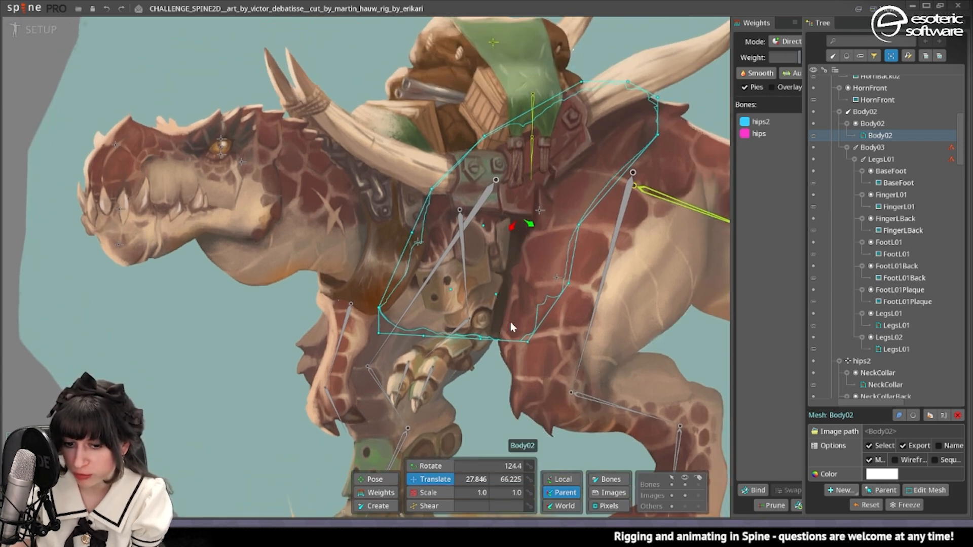
pyautogui.hotkey('ctrl', 'Tab')
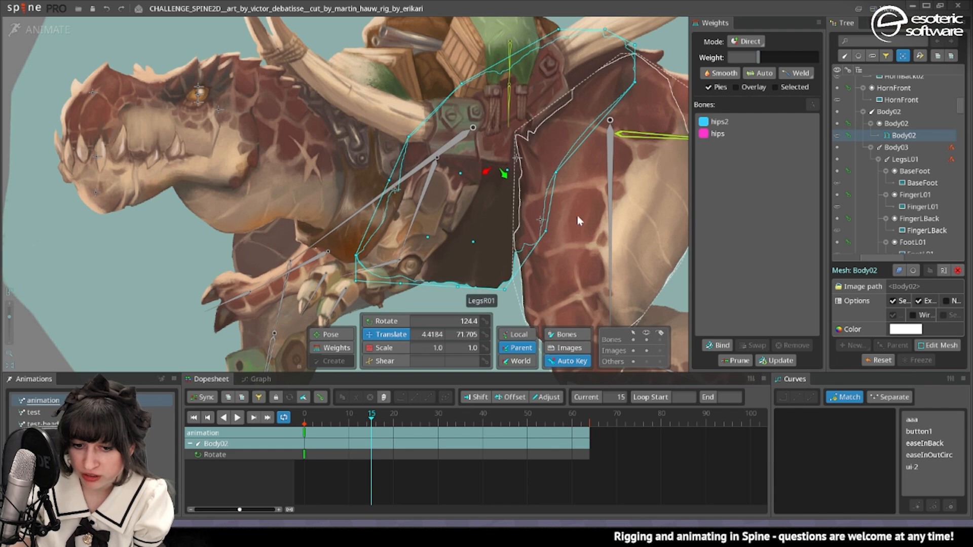
pyautogui.hotkey('ctrl', 'Tab')
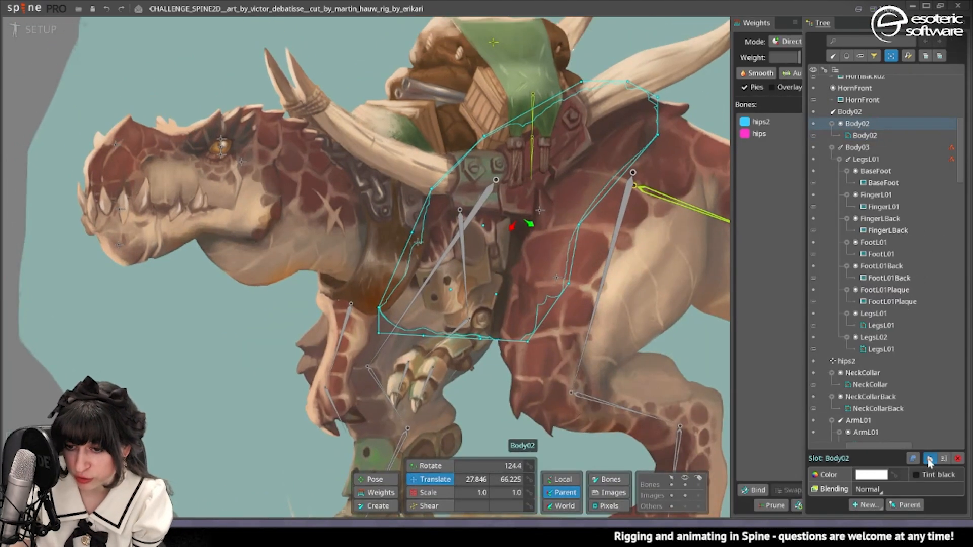
# Duplicate the Body02 slot together with its mesh and select the duplicate slot.
pyautogui.click(929, 460)
pyautogui.click(866, 160)
pyautogui.click(864, 150)
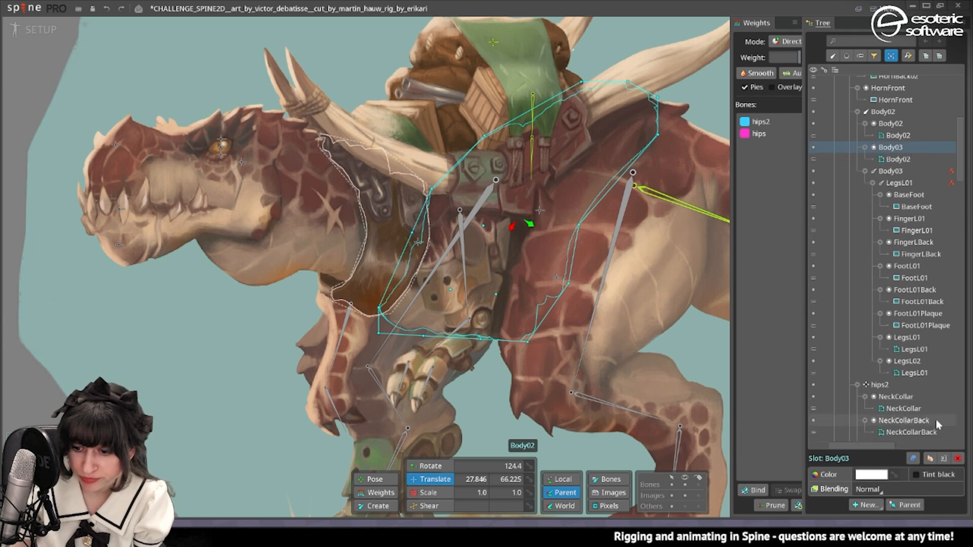
# Place the Body03 slot directly beneath Body02 in the draw order and stretch its mesh rearward under the hip.
pyautogui.click(914, 459)
pyautogui.moveTo(882, 381); pyautogui.dragTo(873, 396)
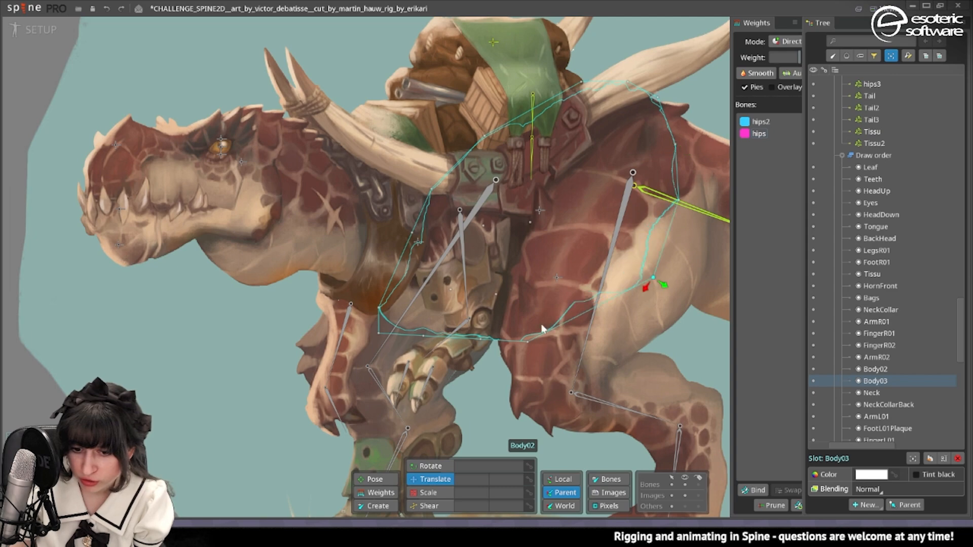
# Scrub and play the animation to check the extended Body03 mesh behind the arm and leg, and save the project.
pyautogui.click(23, 28)
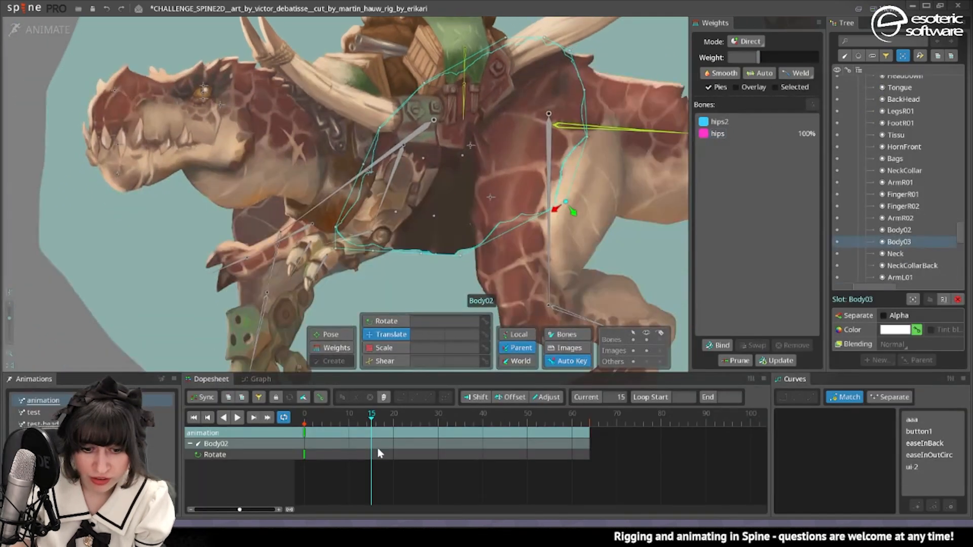
pyautogui.click(542, 419)
pyautogui.moveTo(545, 421); pyautogui.dragTo(471, 417)
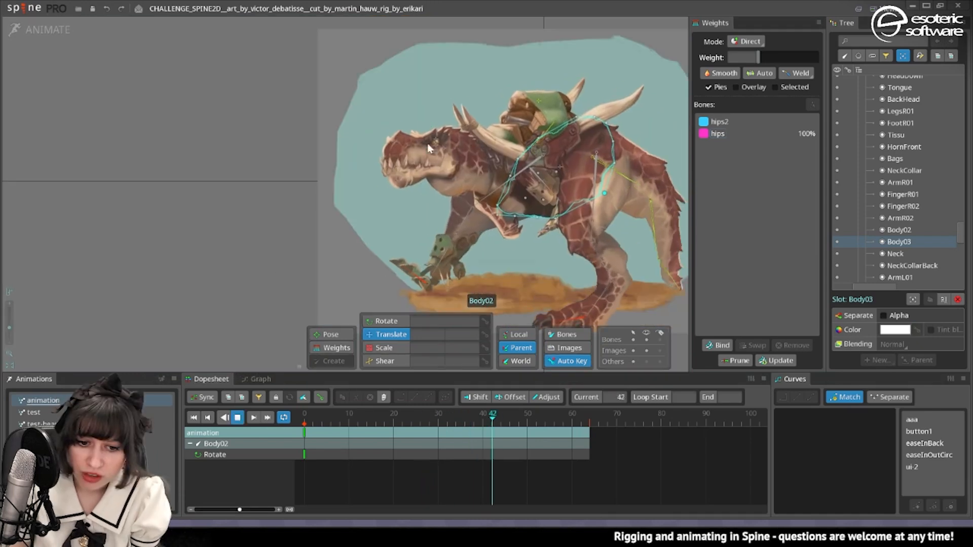
pyautogui.scroll(5, 475, 156)
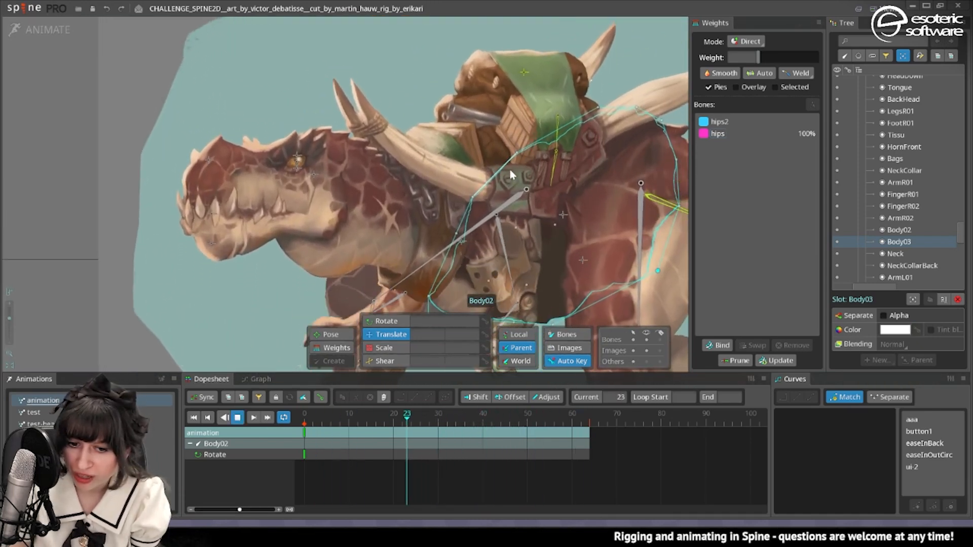
pyautogui.scroll(-3, 510, 169)
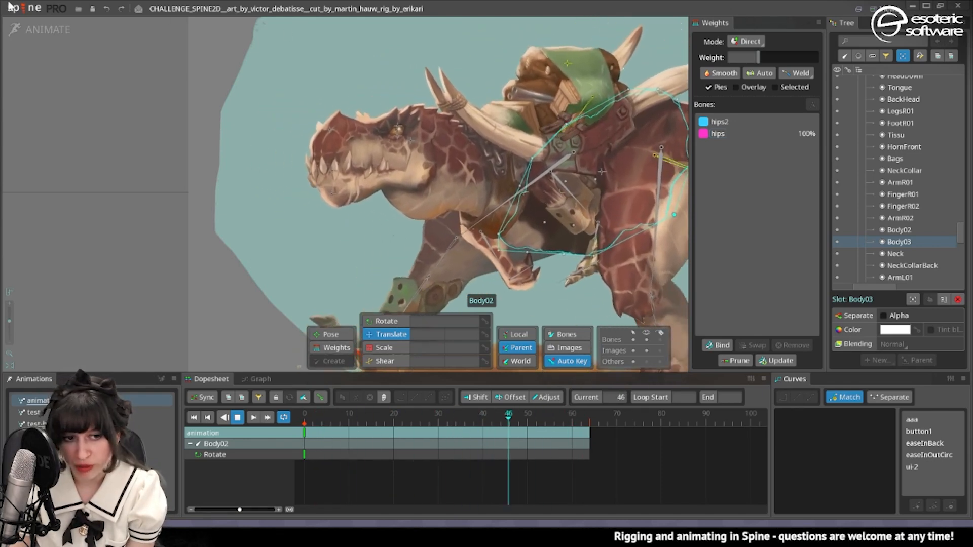
# Create a zero-length child bone of hips over the front of the cargo bags in setup mode.
pyautogui.click(20, 31)
pyautogui.scroll(2, 421, 194)
pyautogui.moveTo(439, 172); pyautogui.dragTo(452, 256)
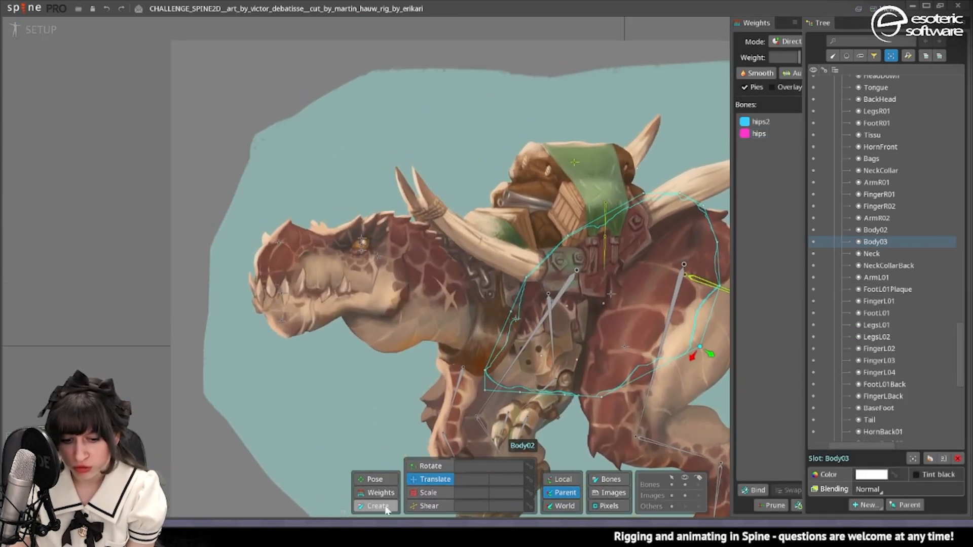
pyautogui.click(387, 510)
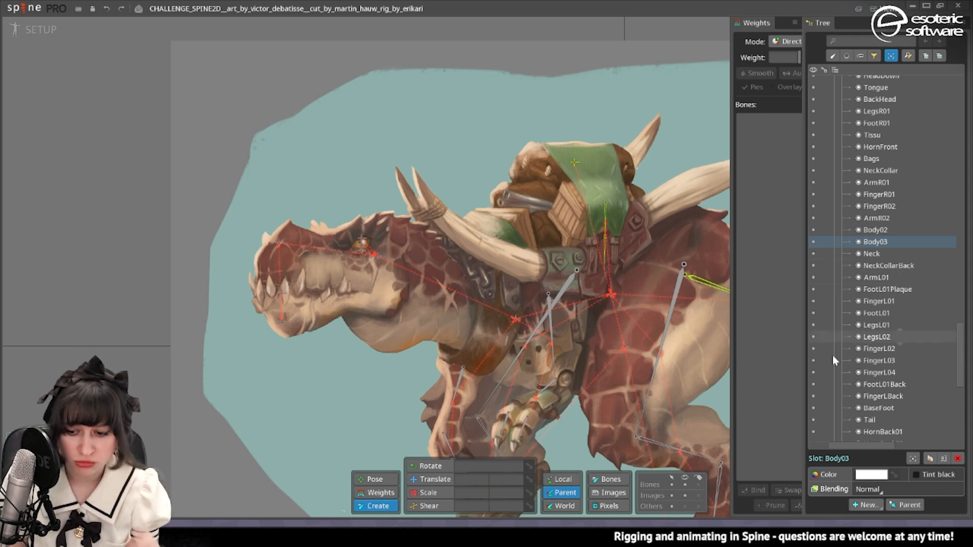
pyautogui.scroll(15, 891, 397)
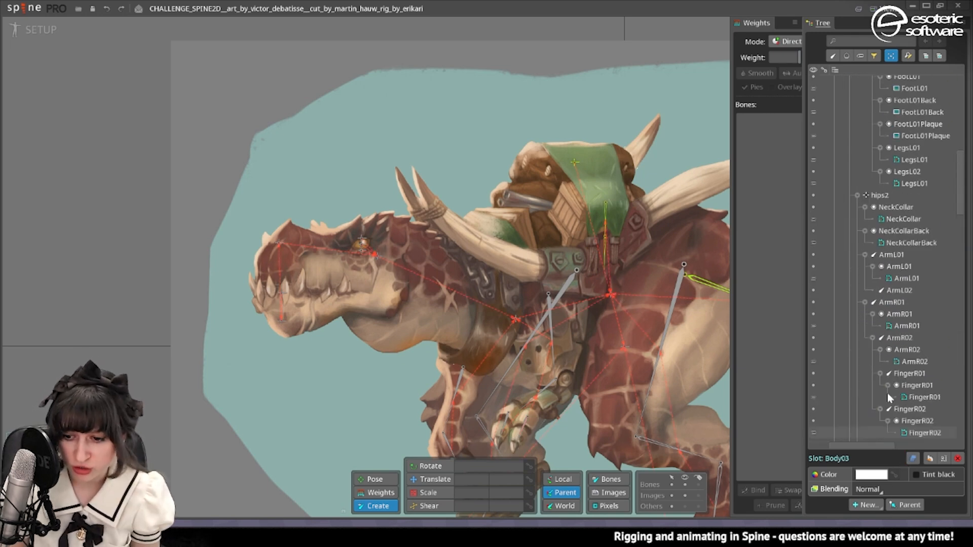
pyautogui.click(612, 294)
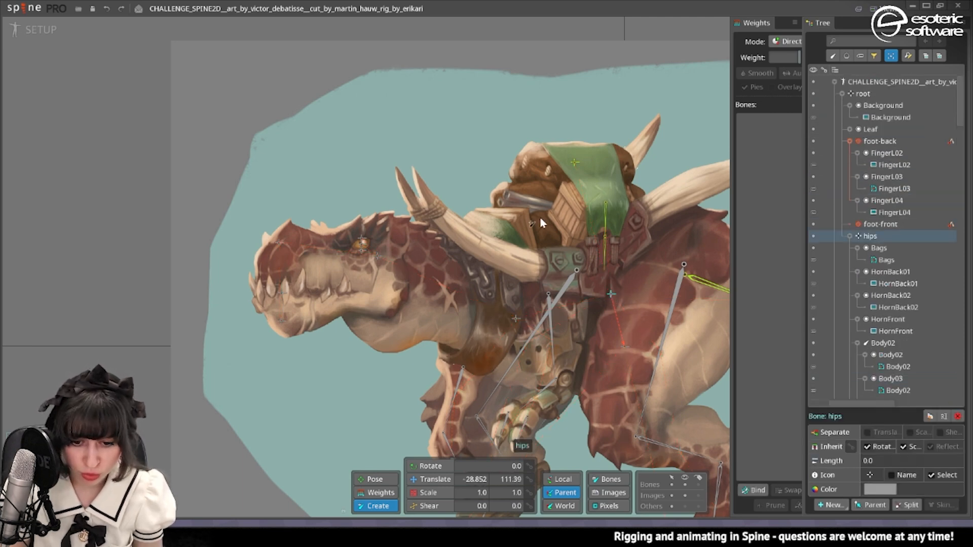
pyautogui.click(511, 227)
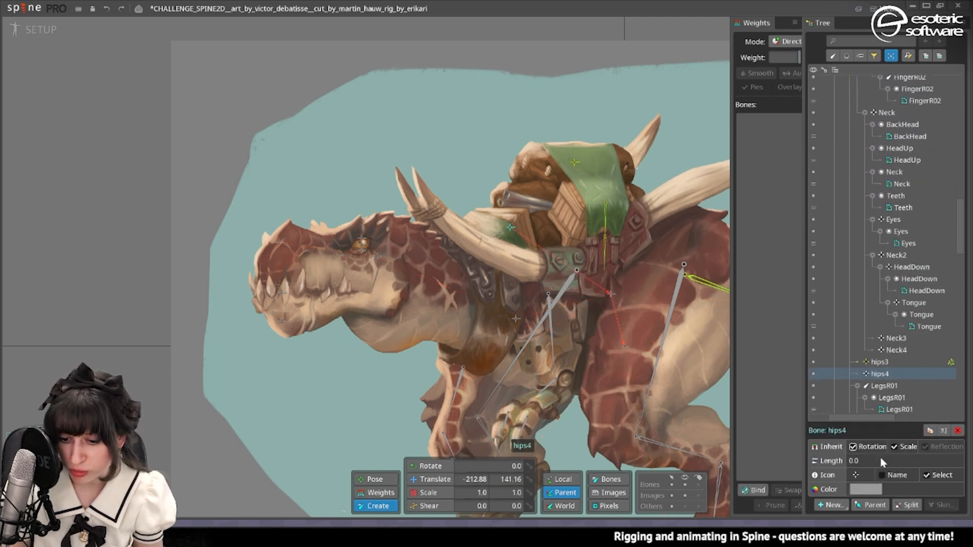
# Give the new bone a plus icon and rename it cargo-perspective.
pyautogui.click(858, 476)
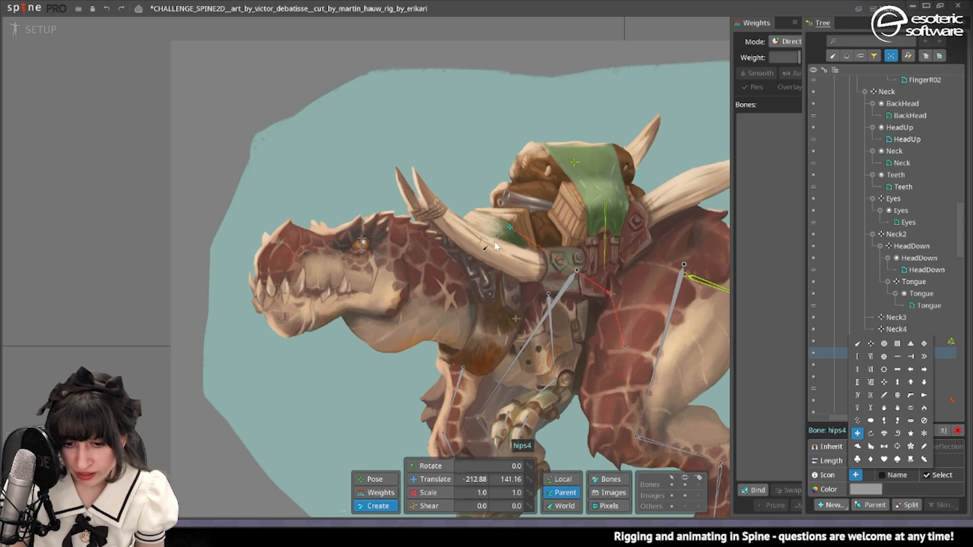
pyautogui.click(789, 384)
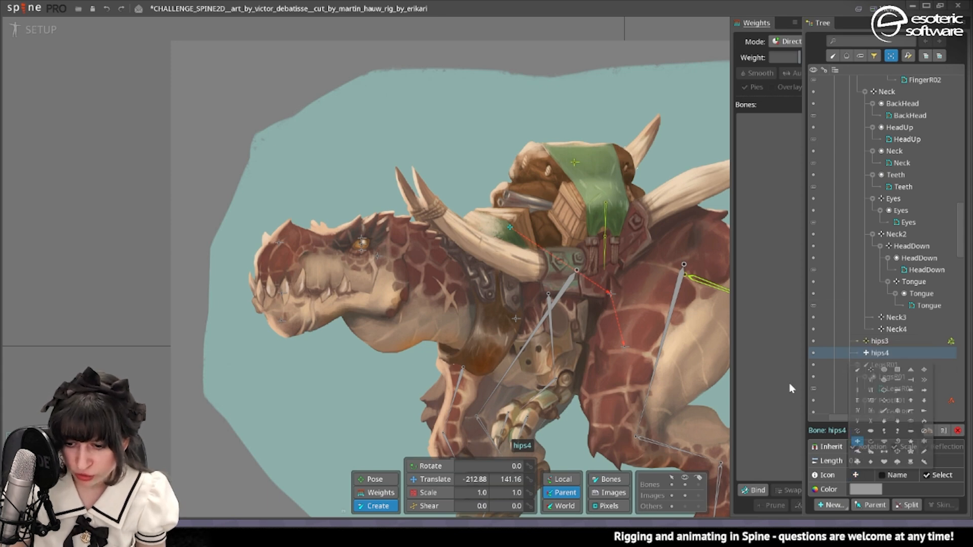
pyautogui.doubleClick(883, 354)
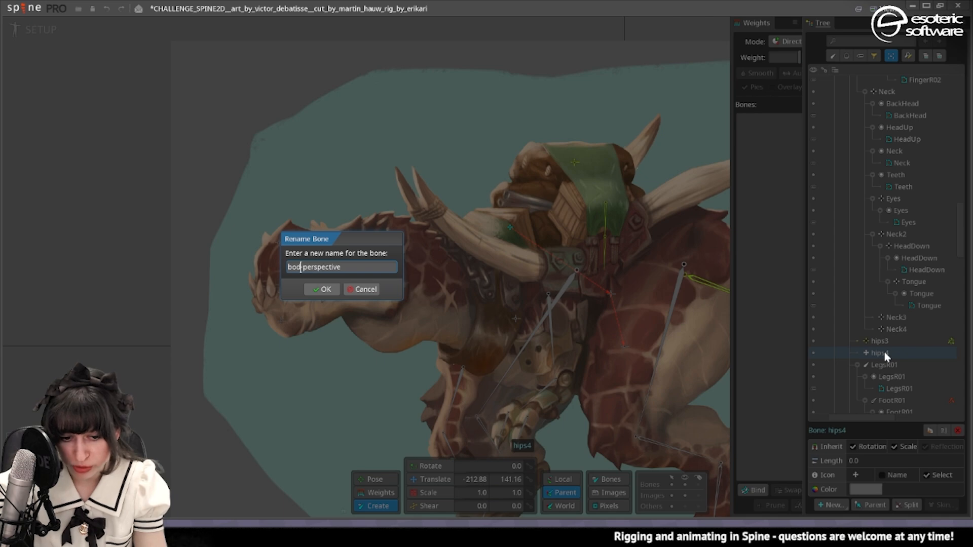
pyautogui.press('Return')
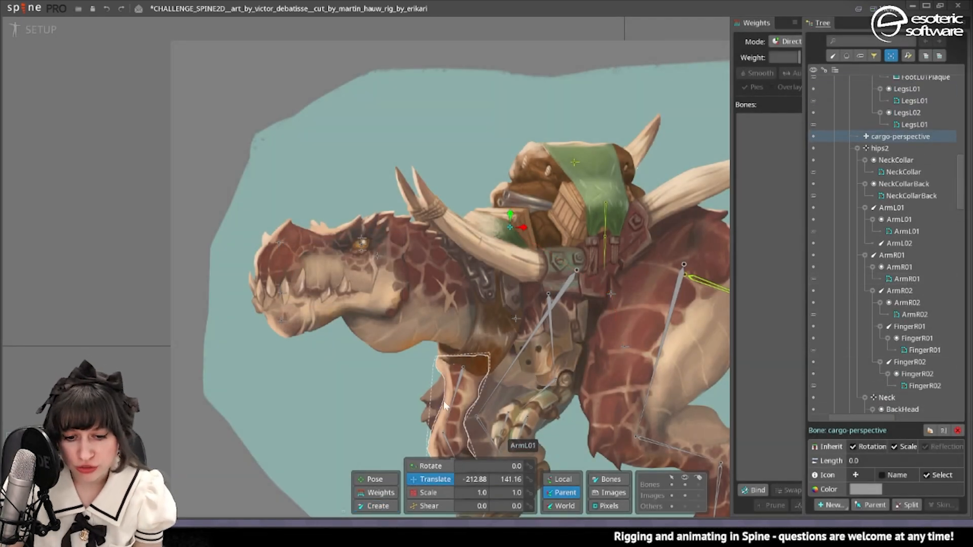
# Parent the HornBack01 and HornBack02 slots to the cargo-perspective bone.
pyautogui.click(426, 218)
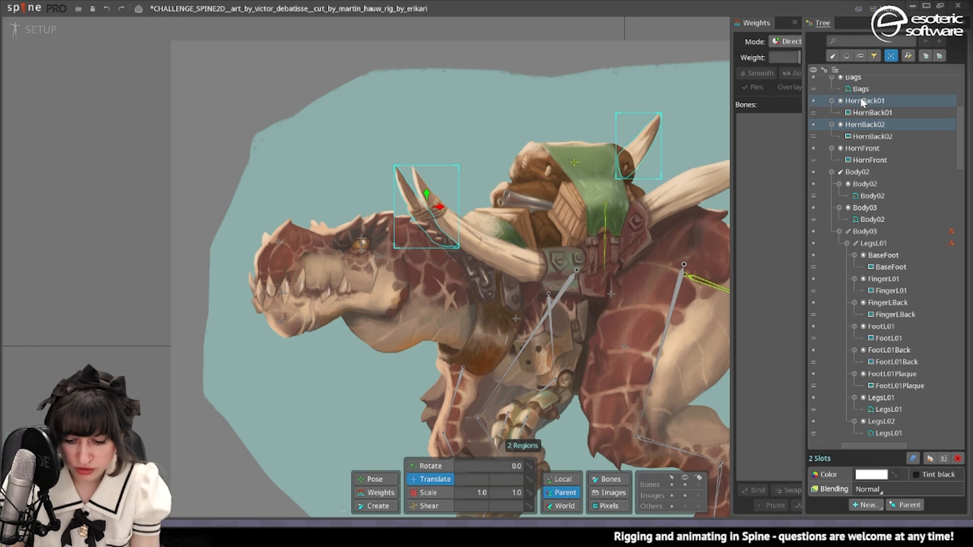
pyautogui.press('p')
pyautogui.click(510, 228)
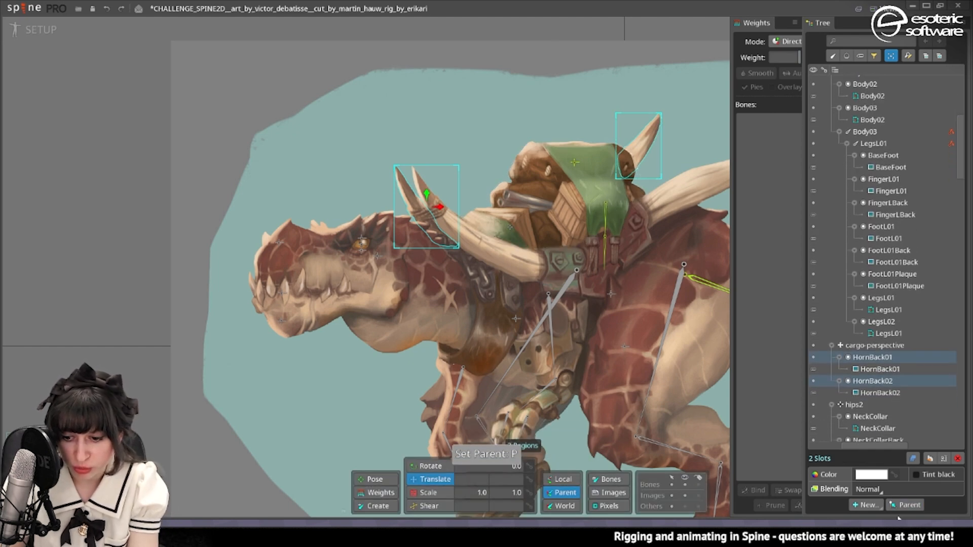
# Bind the Bags and Tissu meshes to the cargo-perspective bone.
pyautogui.click(540, 184)
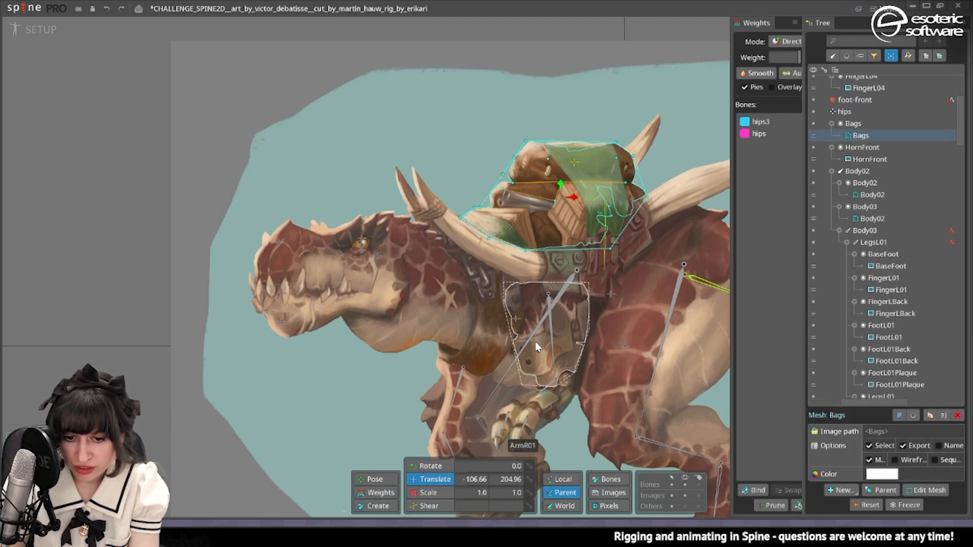
pyautogui.click(750, 490)
pyautogui.click(509, 228)
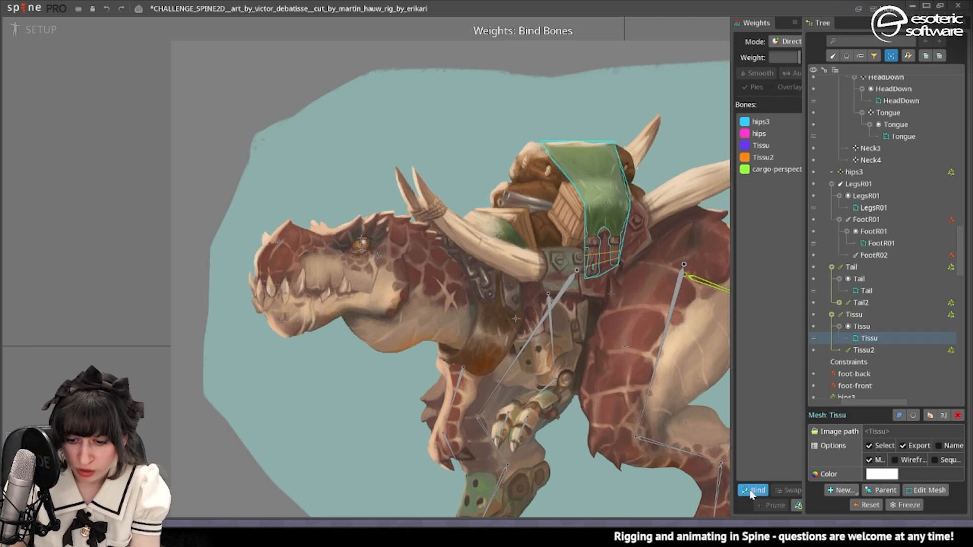
pyautogui.click(752, 491)
# Key the cargo-perspective bone's translation at frames 0, 18, 34, 48 and 63, and check the horns and bags in playback.
pyautogui.click(468, 260)
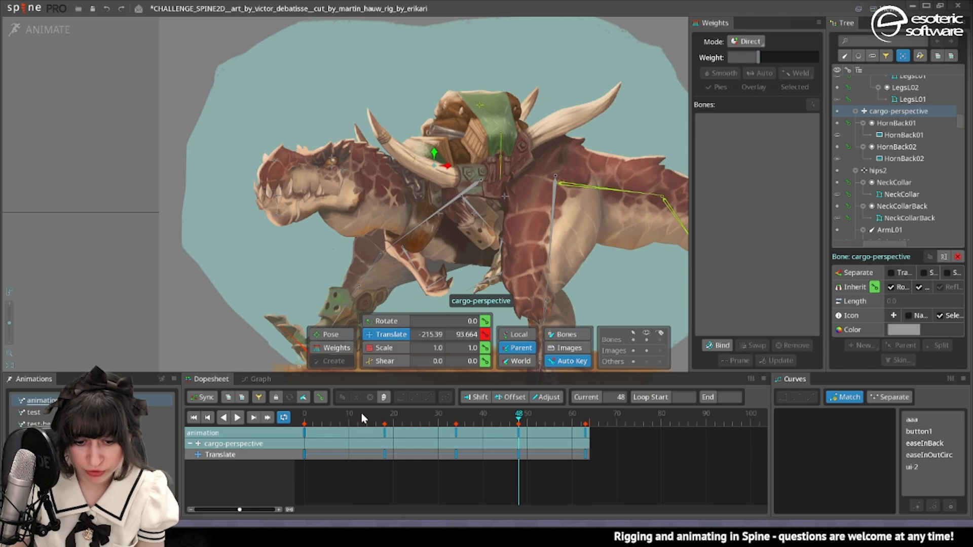
pyautogui.moveTo(362, 415); pyautogui.dragTo(277, 423)
pyautogui.click(503, 108)
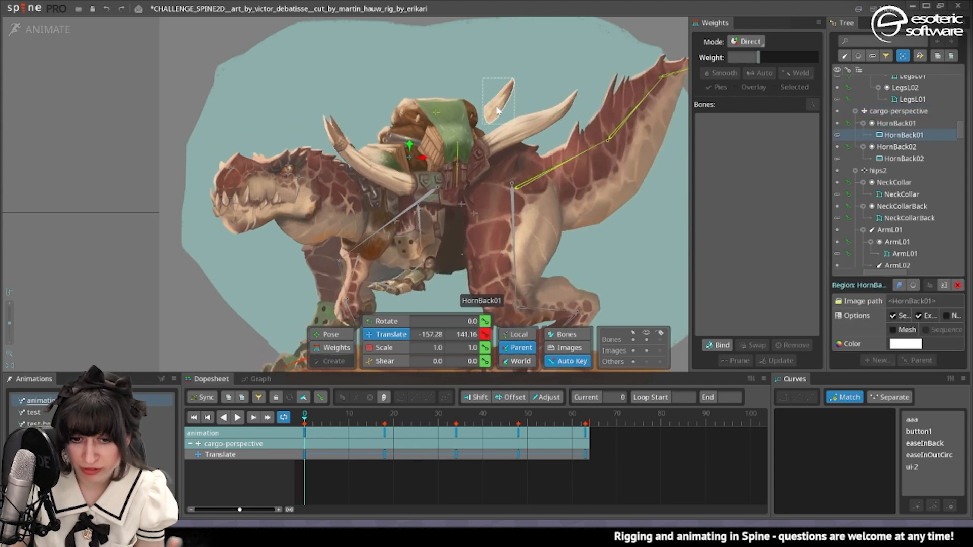
pyautogui.moveTo(496, 110); pyautogui.dragTo(555, 104)
pyautogui.moveTo(310, 412); pyautogui.dragTo(532, 446)
pyautogui.moveTo(541, 438); pyautogui.dragTo(571, 429)
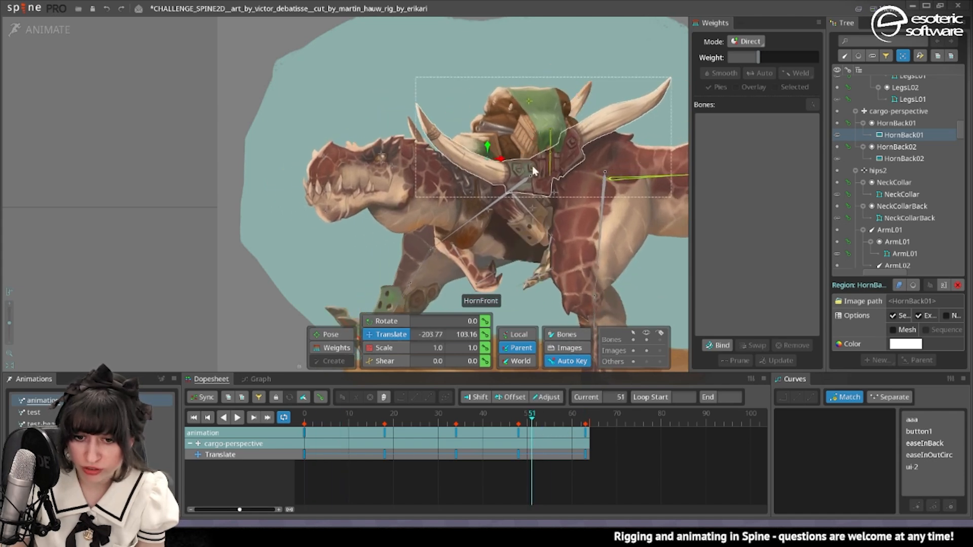
pyautogui.click(239, 416)
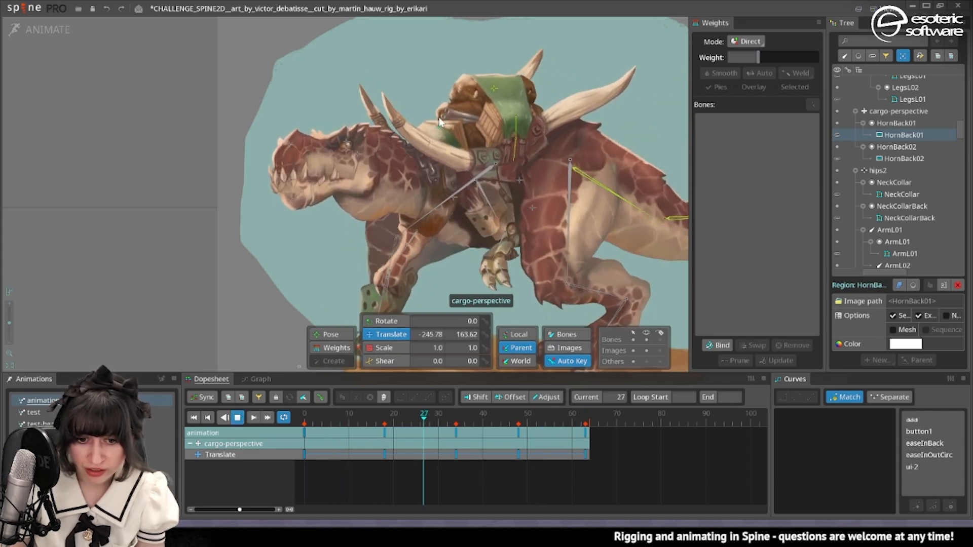
pyautogui.click(453, 121)
pyautogui.scroll(4, 453, 120)
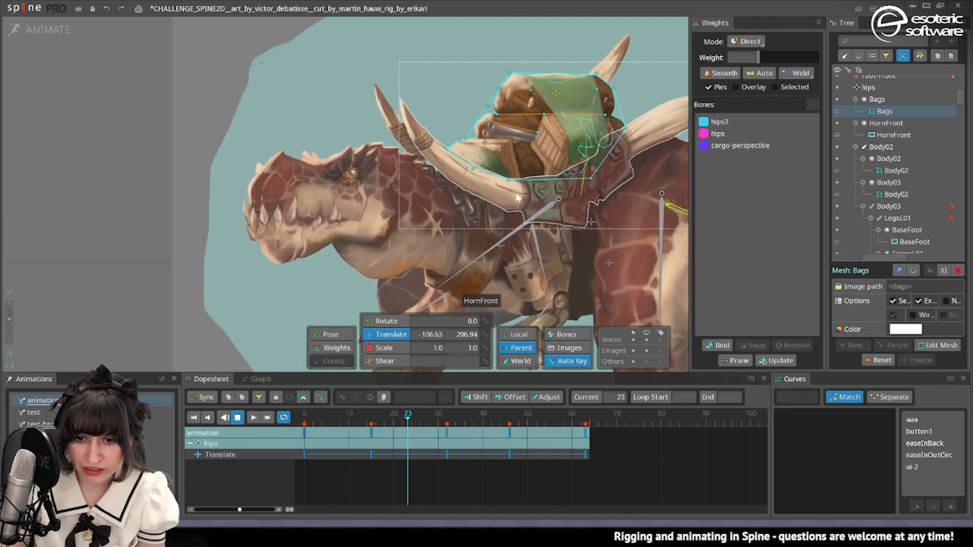
# Convert the HornBack01 image to a mesh and bind it to the cargo-perspective and hips bones.
pyautogui.click(25, 24)
pyautogui.click(606, 152)
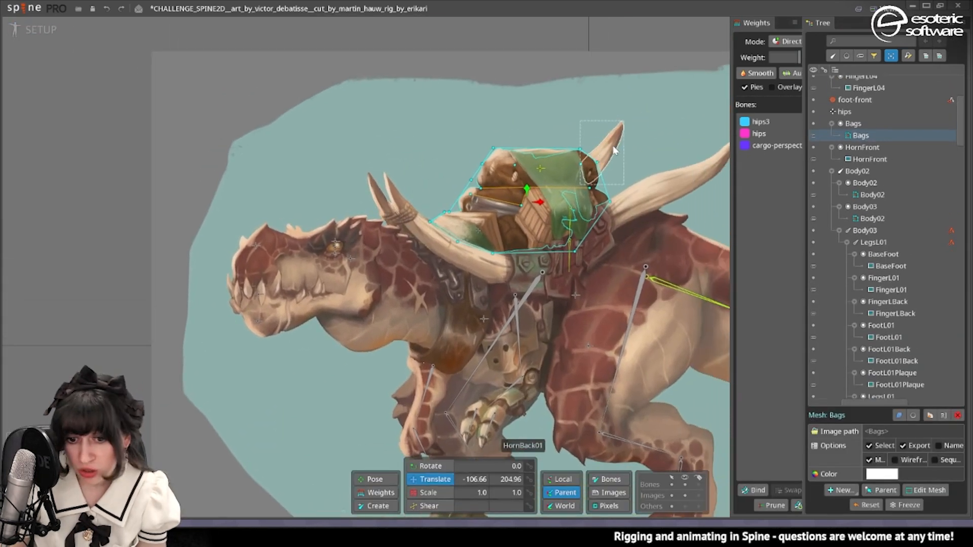
pyautogui.click(869, 474)
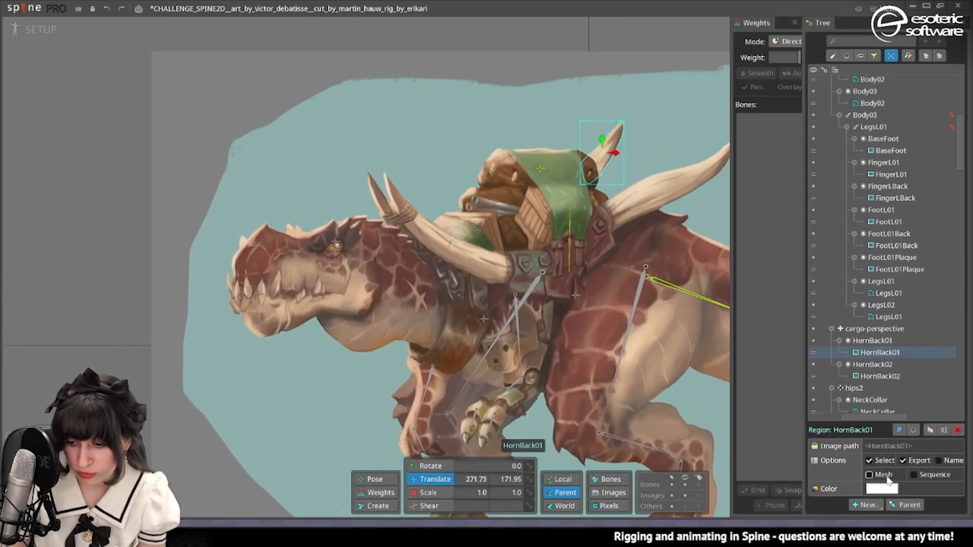
pyautogui.click(748, 488)
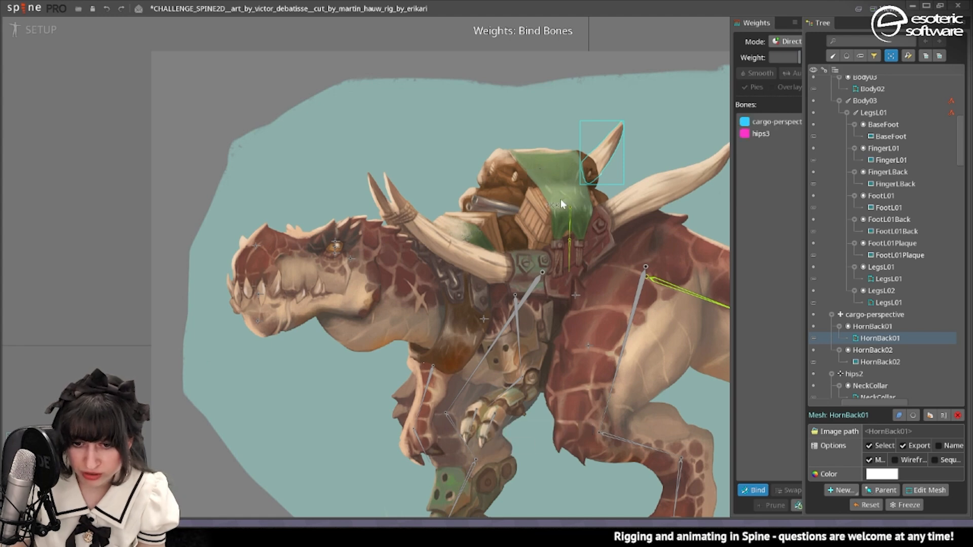
pyautogui.hotkey('ctrl', 'z')
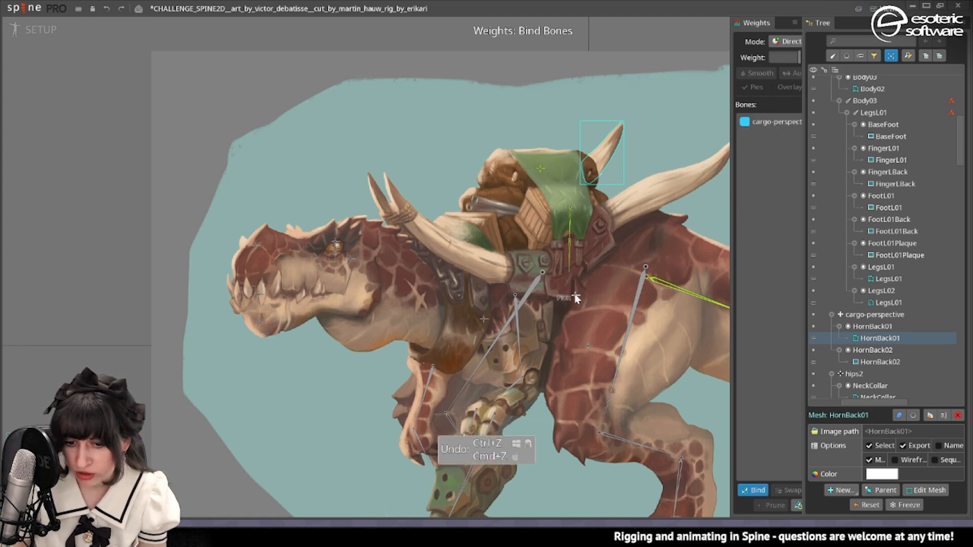
pyautogui.click(753, 490)
# Replace the rectangular HornBack01 mesh outline with one that follows the shape of the horn.
pyautogui.click(33, 29)
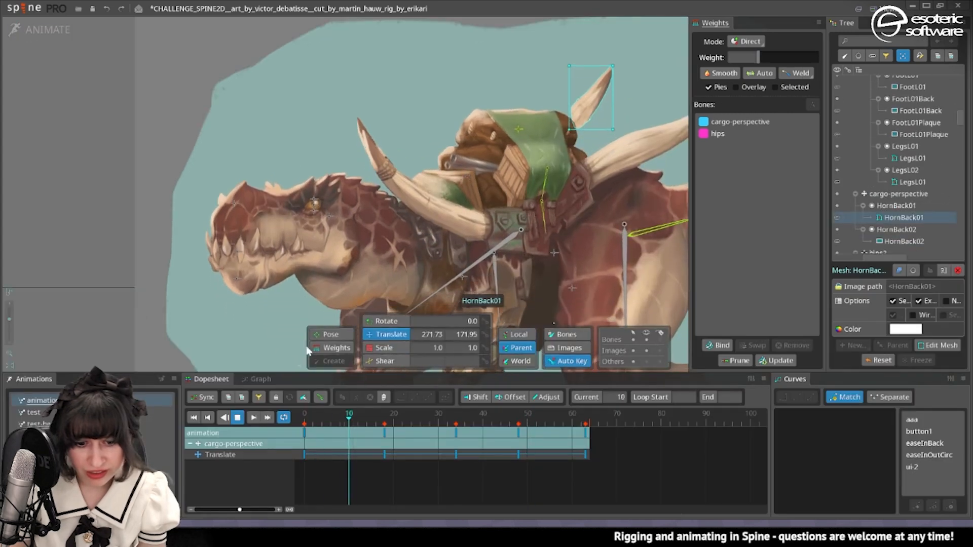
pyautogui.click(335, 348)
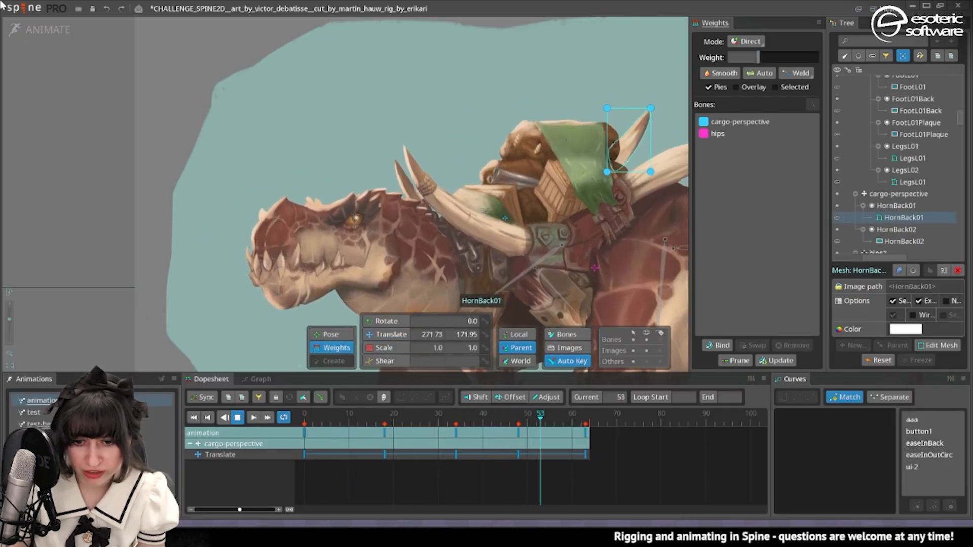
pyautogui.click(37, 32)
pyautogui.click(932, 491)
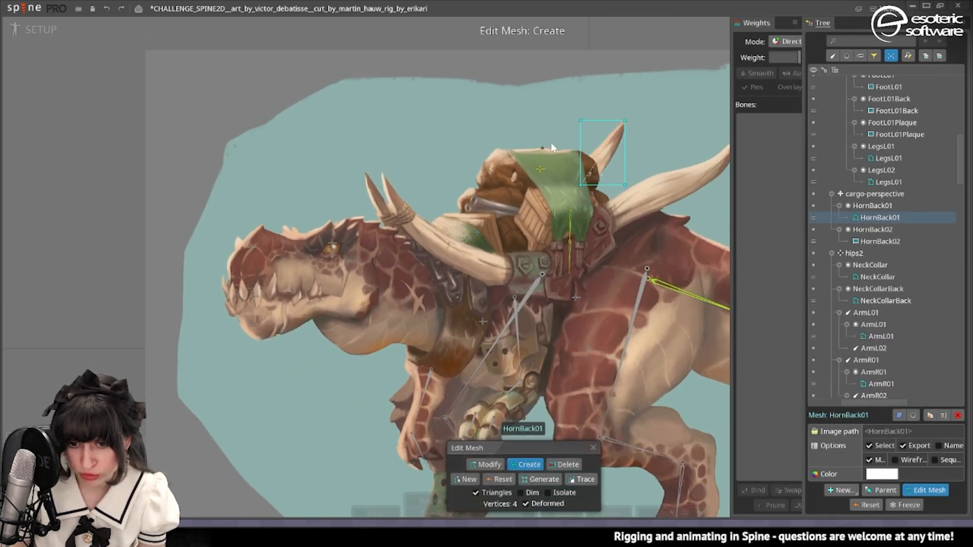
pyautogui.scroll(3, 593, 176)
pyautogui.moveTo(593, 176); pyautogui.dragTo(552, 229)
pyautogui.click(556, 479)
pyautogui.press('Return')
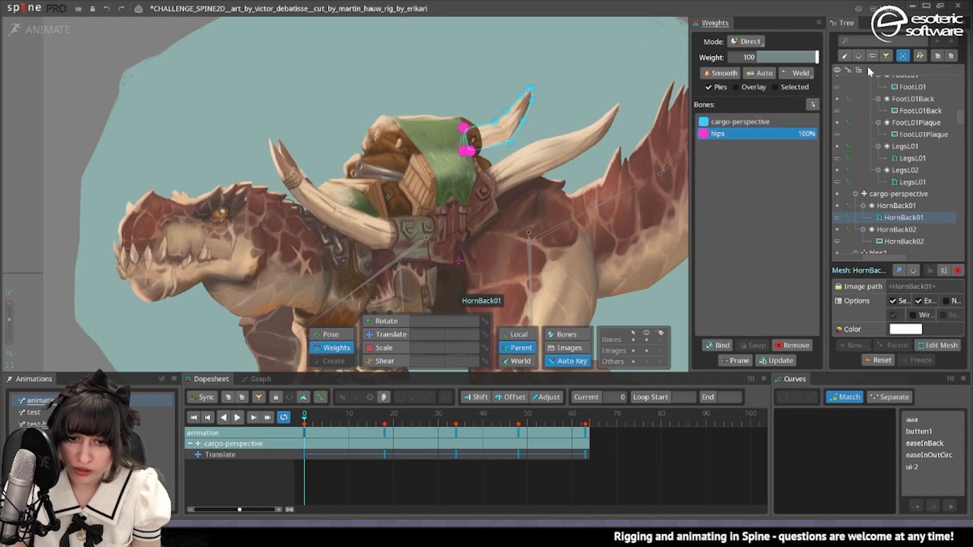
# Weight the HornBack01 base vertices to hips, blend the weights toward cargo-perspective at the tip, and check the horn in playback.
pyautogui.moveTo(481, 98); pyautogui.dragTo(540, 173)
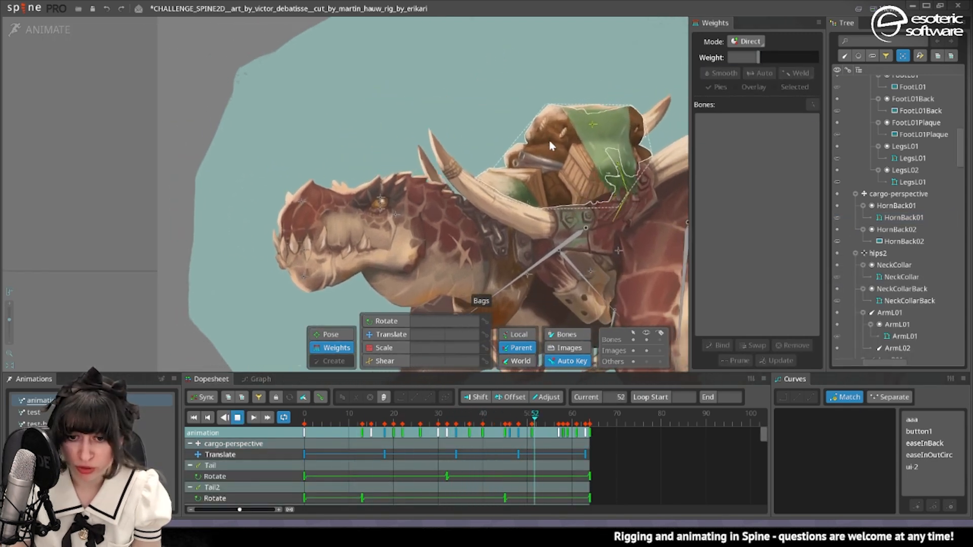
pyautogui.click(615, 111)
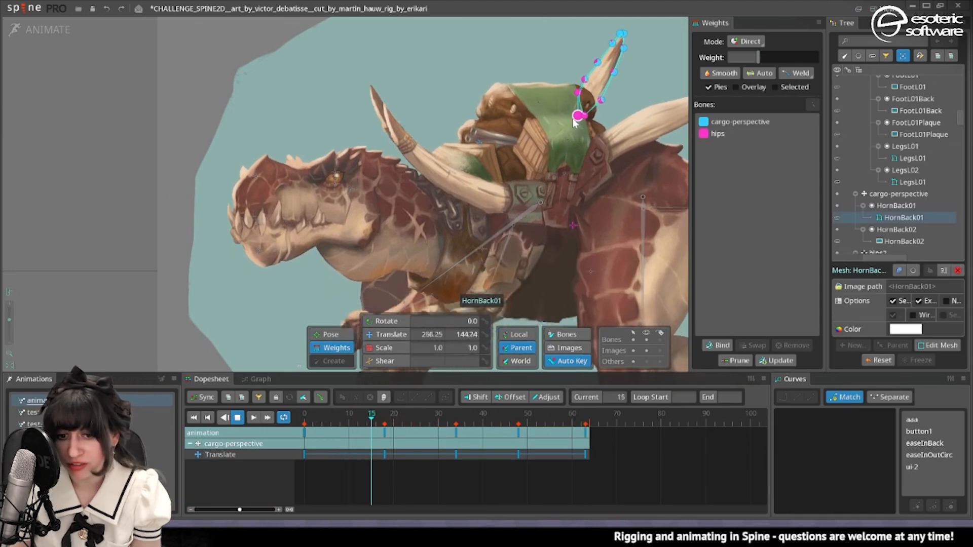
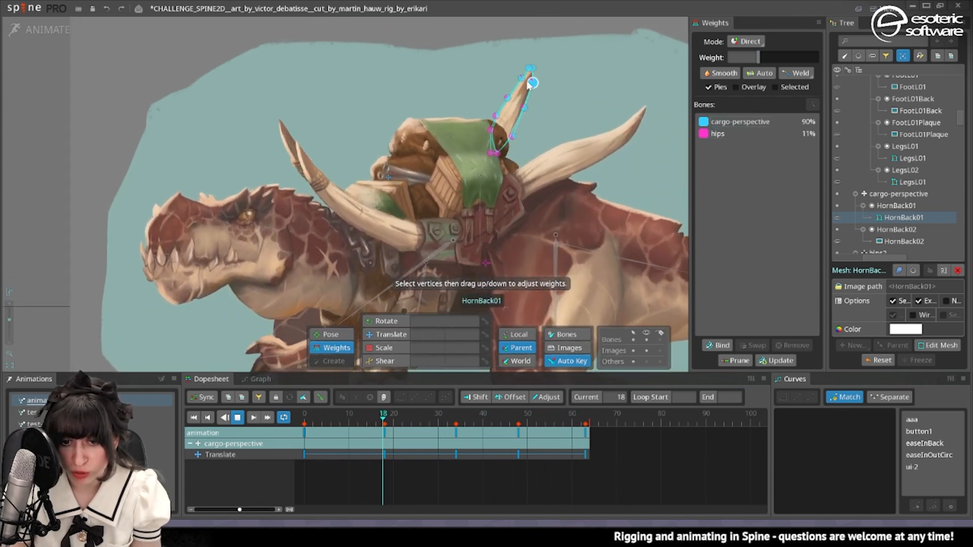
# Raise the cargo-perspective weight at the tip of the HornBack01 mesh and check the horn in playback.
pyautogui.click(720, 121)
pyautogui.moveTo(805, 56)
pyautogui.mouseDown()
pyautogui.moveTo(817, 57)
pyautogui.moveTo(810, 69)
pyautogui.mouseUp()
pyautogui.press('space')
pyautogui.keyDown('ctrl'); pyautogui.click(516, 116); pyautogui.keyUp('ctrl')
pyautogui.press('space')
pyautogui.click(569, 152)
pyautogui.press('space')
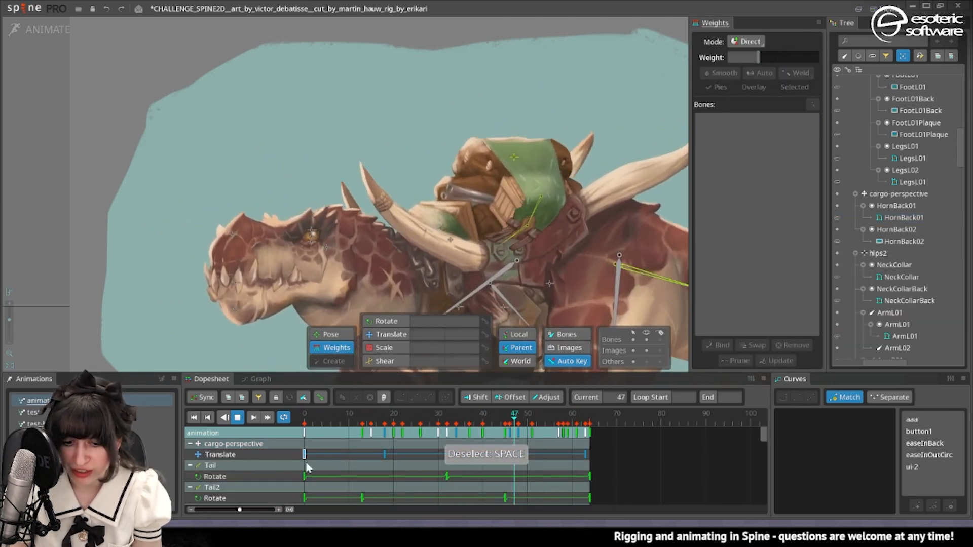
# Adjust the hips weight of the vertex on HornBack01's lower rear edge, checking it at frame 23.
pyautogui.click(238, 419)
pyautogui.moveTo(340, 413); pyautogui.dragTo(408, 412)
pyautogui.scroll(4, 496, 80)
pyautogui.click(488, 130)
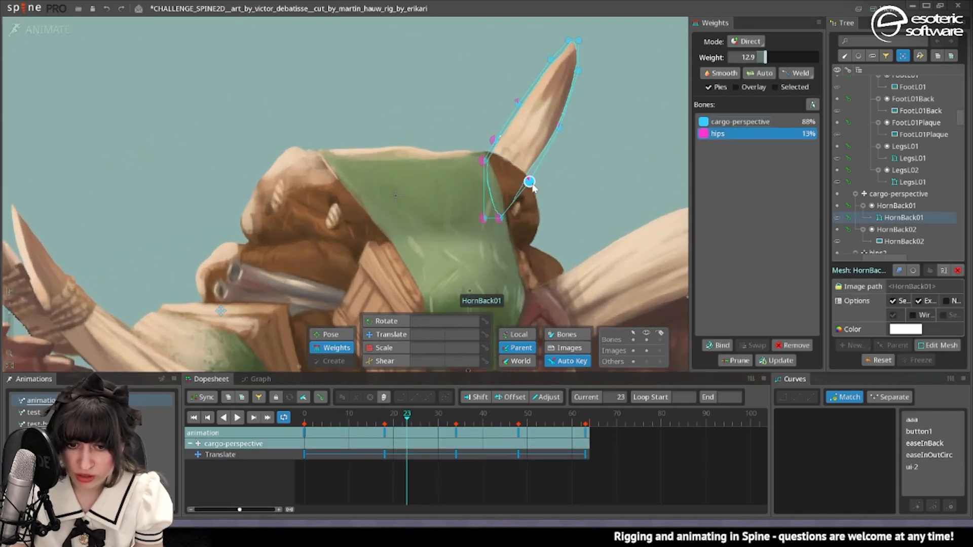
pyautogui.moveTo(532, 184); pyautogui.dragTo(543, 172)
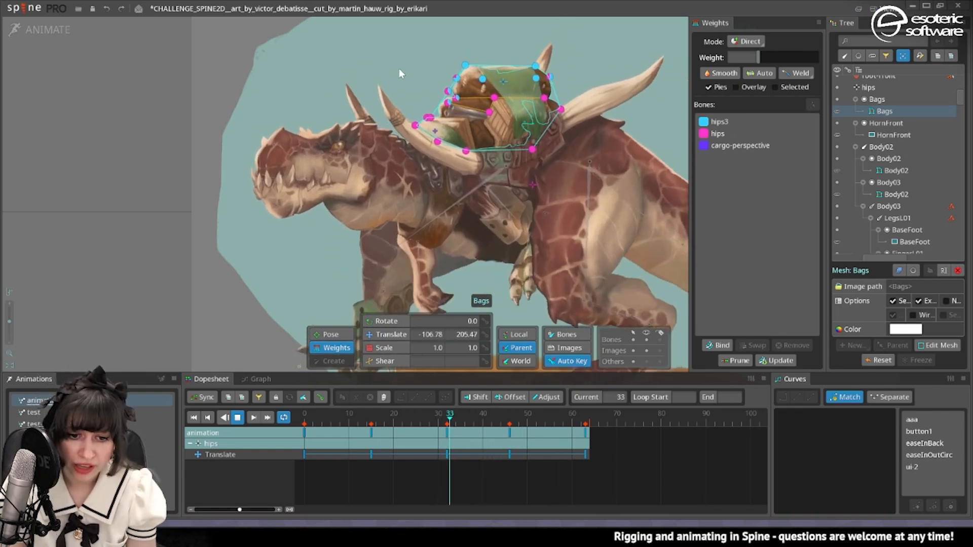
# Increase the cargo-perspective weight of the upper front outline vertices of the Bags mesh.
pyautogui.moveTo(397, 72); pyautogui.dragTo(447, 124)
pyautogui.click(734, 146)
pyautogui.moveTo(760, 58); pyautogui.dragTo(780, 68)
# Add cargo-perspective weight to the upper front corner vertices of the Tissu mesh and check the cloth in playback.
pyautogui.scroll(3, 487, 92)
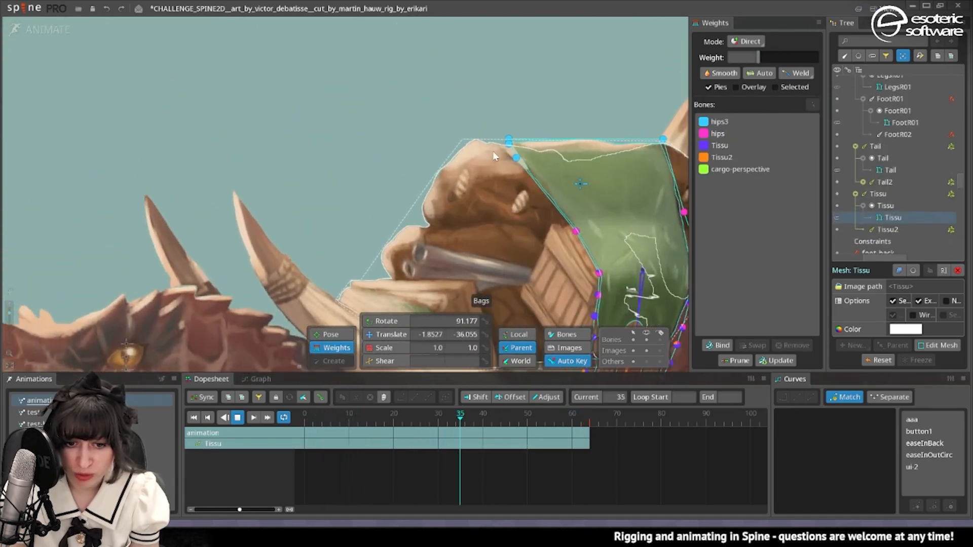
pyautogui.click(739, 169)
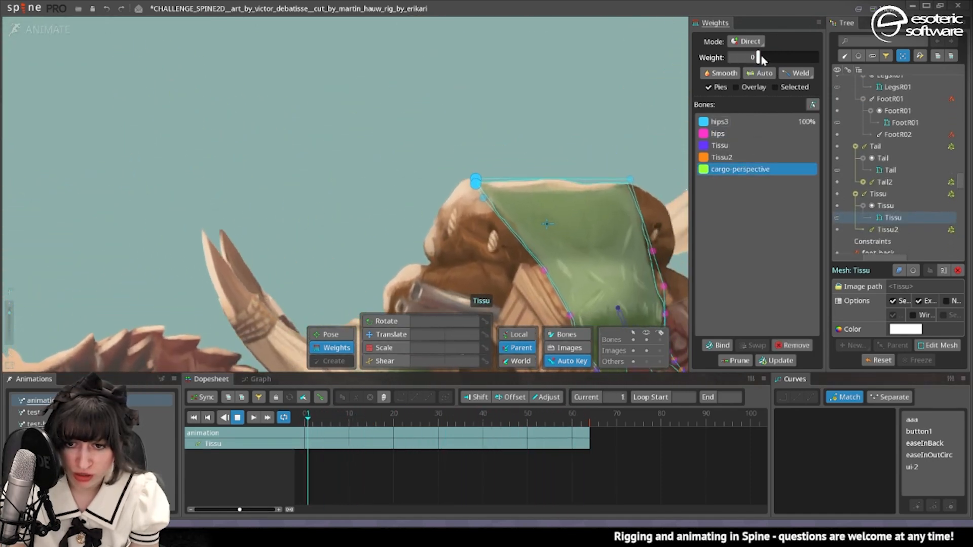
pyautogui.moveTo(762, 55); pyautogui.dragTo(775, 57)
pyautogui.press('space')
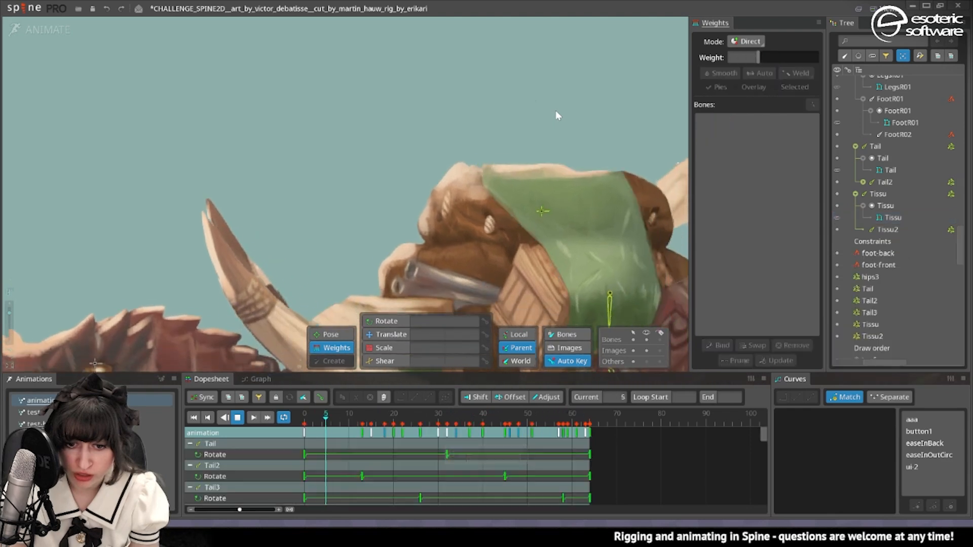
pyautogui.scroll(-3, 519, 118)
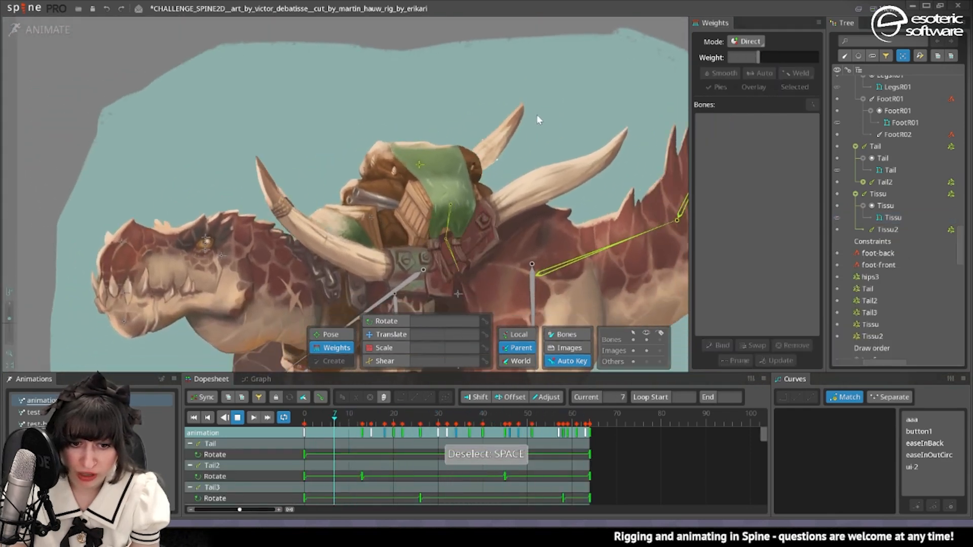
# Edit the Bags mesh in setup mode, adding vertices and edges along the front crate, and return to the animation.
pyautogui.click(556, 92)
pyautogui.scroll(5, 456, 152)
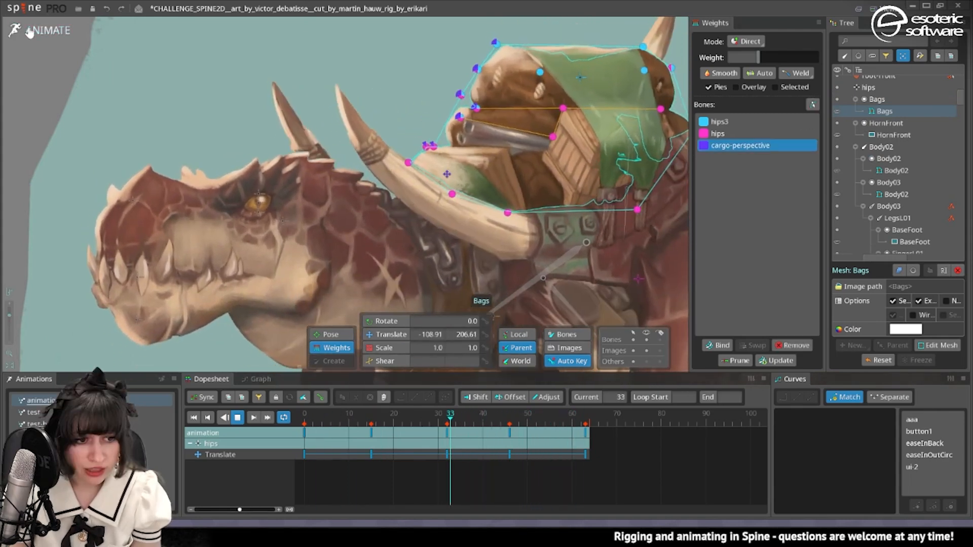
pyautogui.press('Tab')
pyautogui.click(903, 491)
pyautogui.scroll(3, 476, 175)
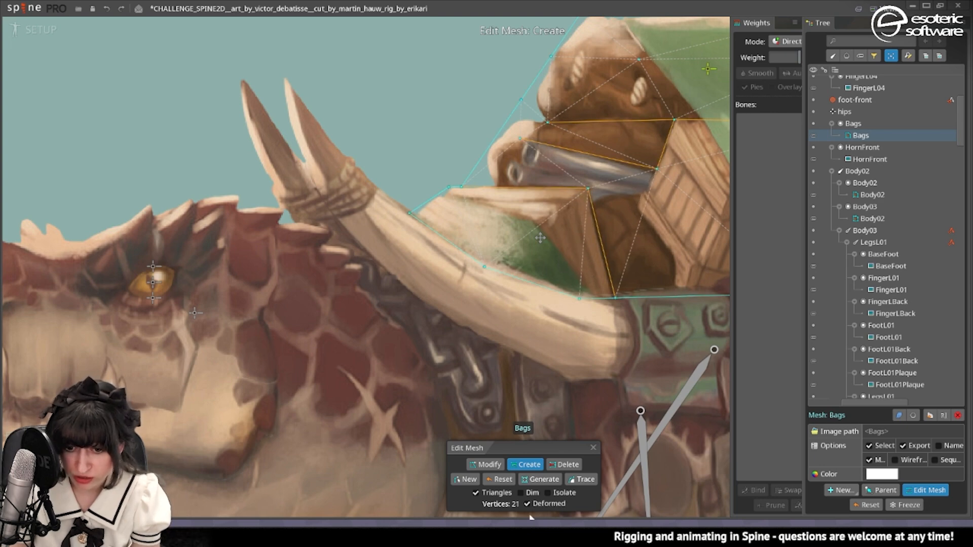
pyautogui.press('Tab')
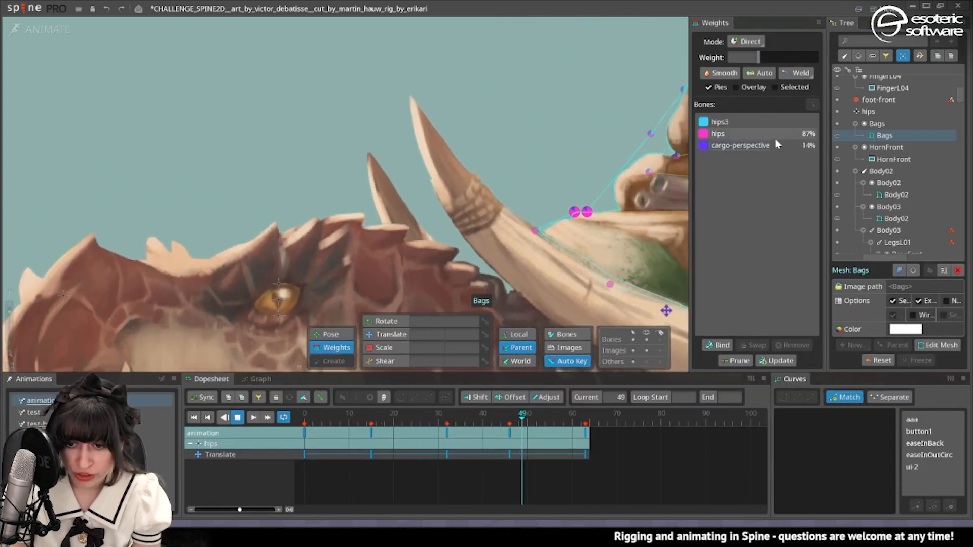
# Set the cargo-perspective weight to 0 for the two Bags vertices at the front crate's top edge and check the playback.
pyautogui.click(777, 145)
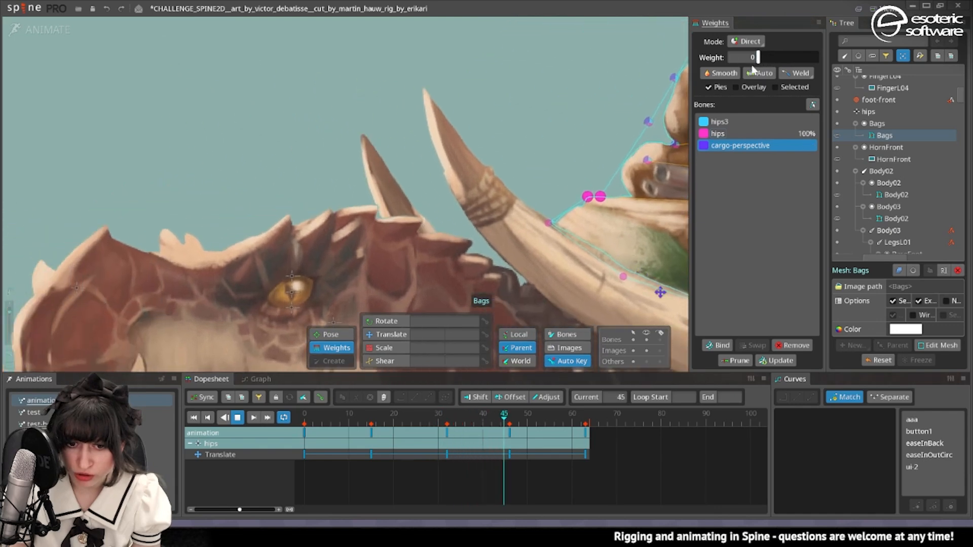
pyautogui.moveTo(646, 177); pyautogui.dragTo(507, 177)
pyautogui.scroll(-2, 486, 176)
pyautogui.press('space')
pyautogui.scroll(-2, 454, 200)
# Try to add cargo-perspective weight to the frontmost vertices of the Bags mesh, and undo it.
pyautogui.click(451, 168)
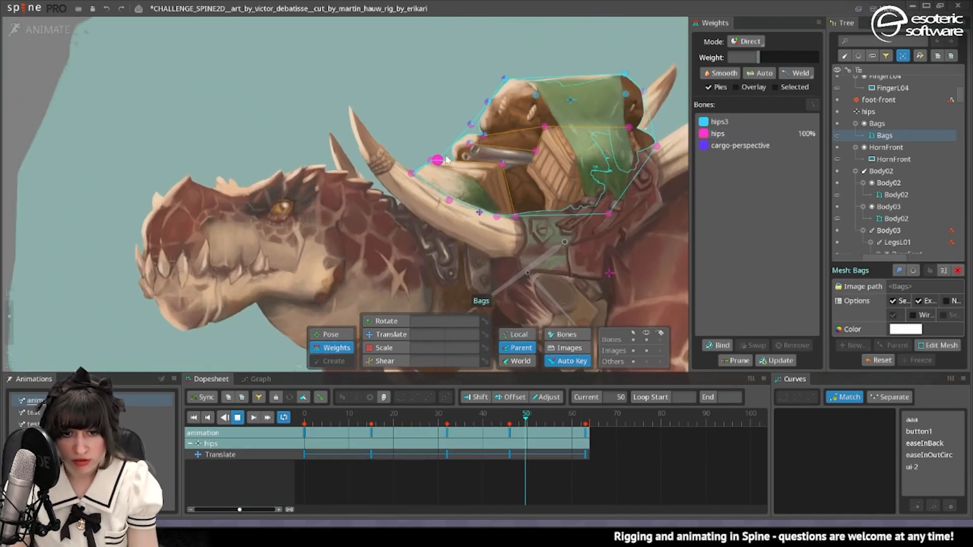
pyautogui.moveTo(312, 122); pyautogui.dragTo(395, 185)
pyautogui.click(740, 145)
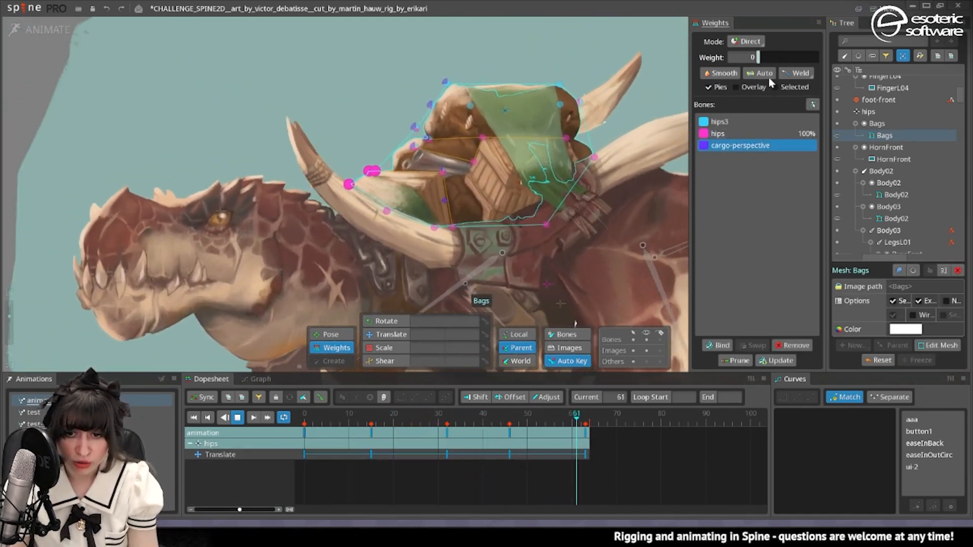
pyautogui.moveTo(759, 58); pyautogui.dragTo(773, 60)
pyautogui.hotkey('ctrl', 'z')
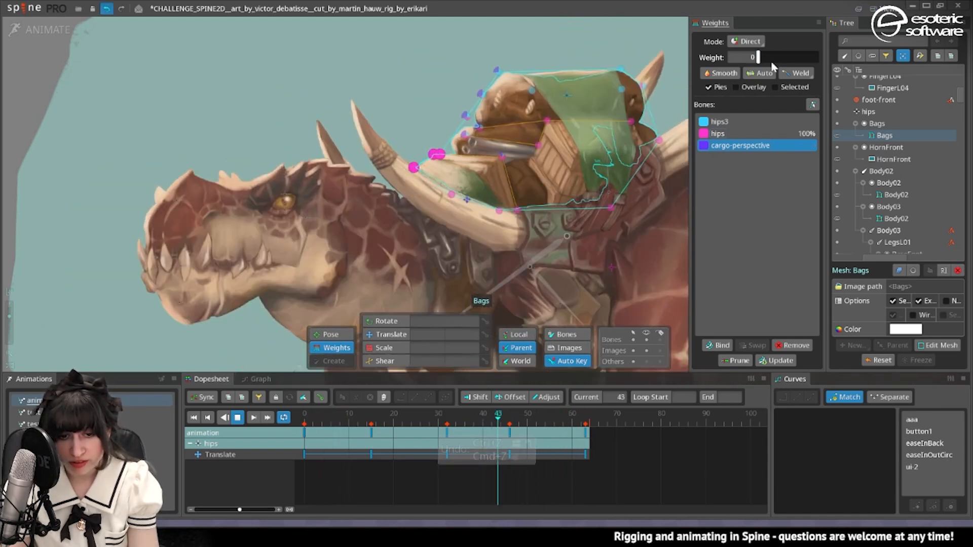
pyautogui.press('space')
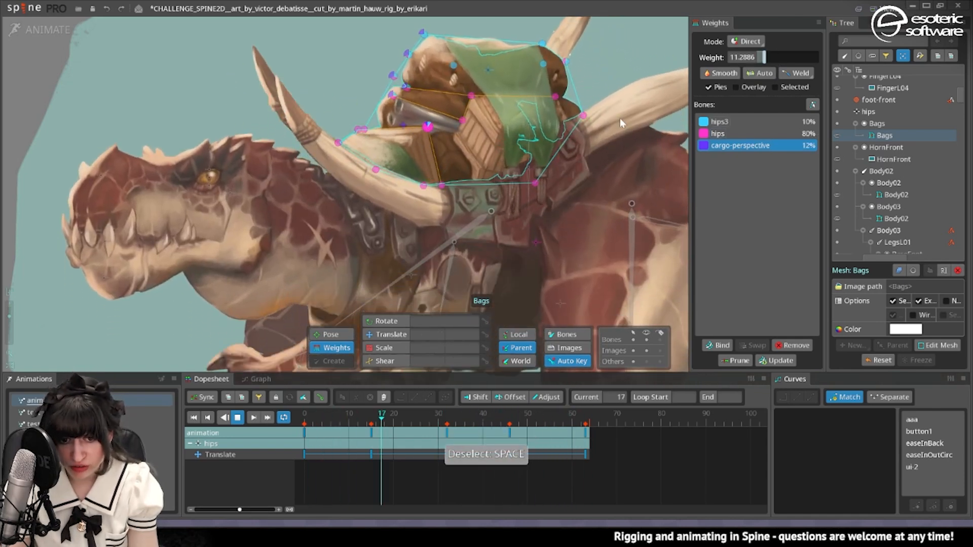
# Set the cargo-perspective weight of the Bags vertex at the front crate's inner corner to 0.
pyautogui.moveTo(764, 58); pyautogui.dragTo(755, 58)
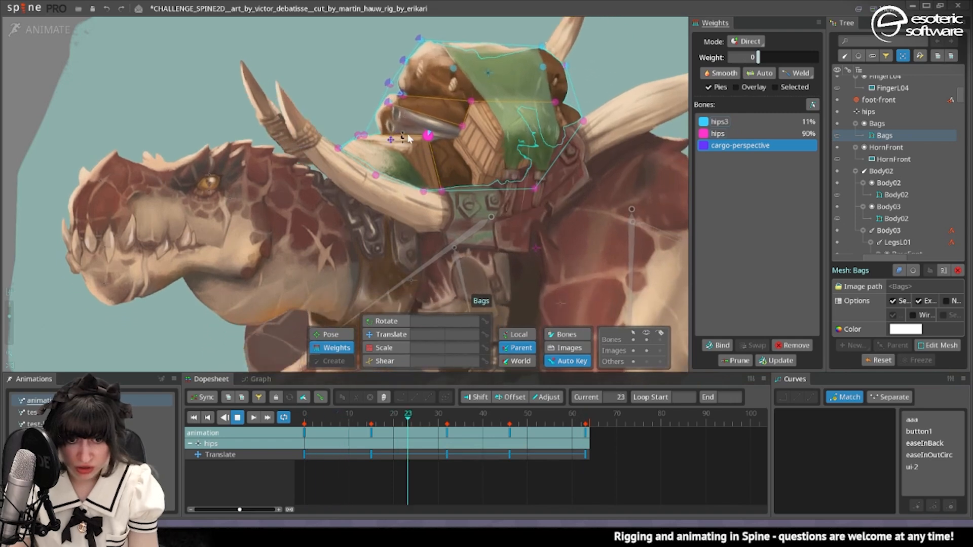
pyautogui.scroll(3, 398, 152)
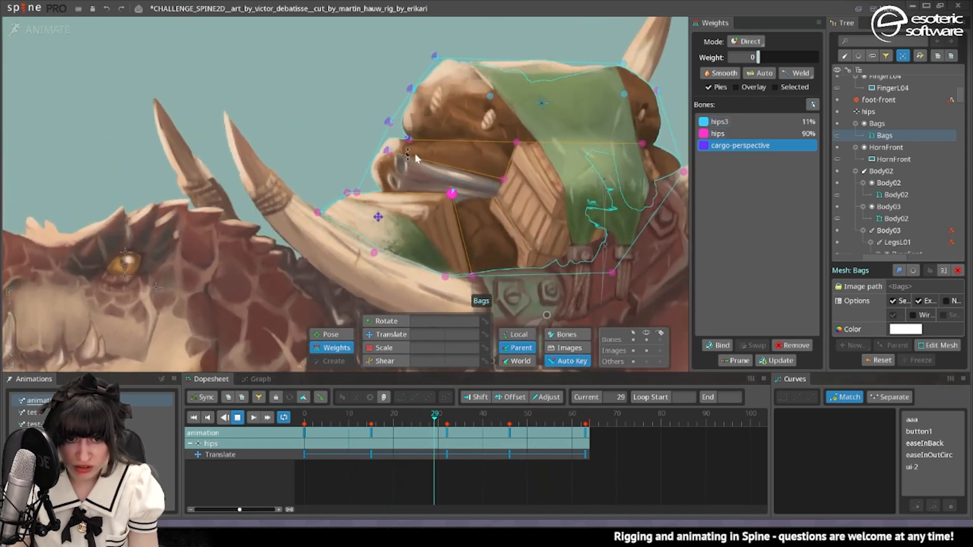
pyautogui.keyDown('ctrl'); pyautogui.click(386, 155); pyautogui.keyUp('ctrl')
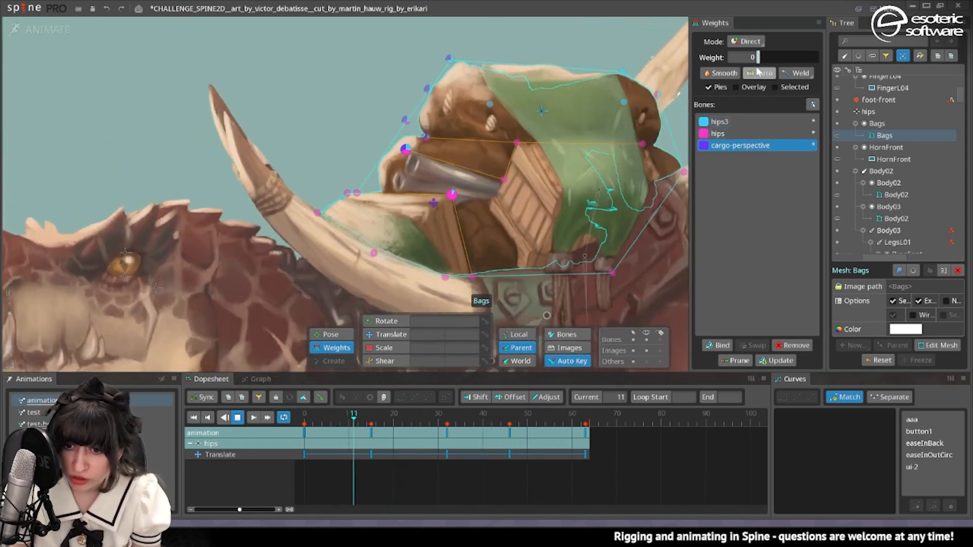
pyautogui.click(448, 203)
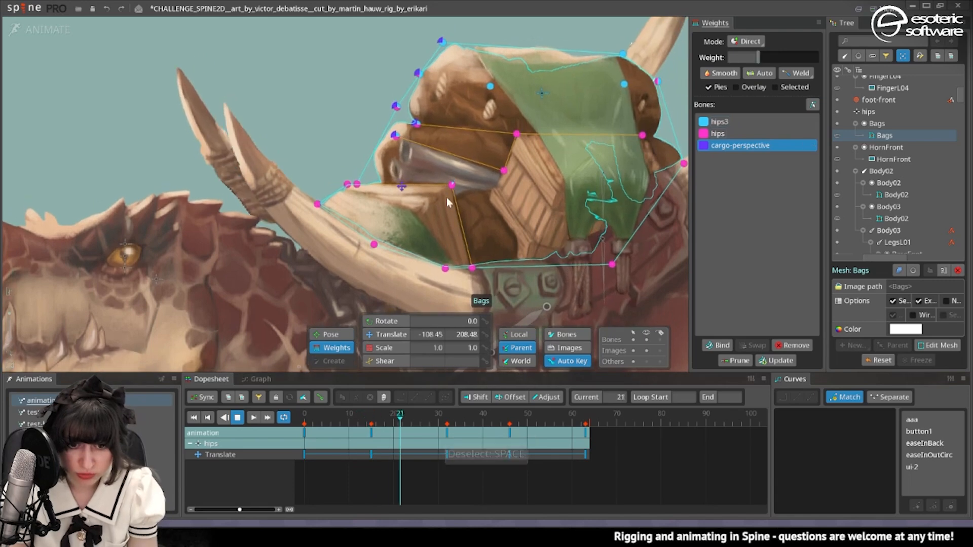
# Examine the looping animation with nothing selected, checking how the bags, horns and head move.
pyautogui.scroll(-5, 470, 166)
pyautogui.press('space')
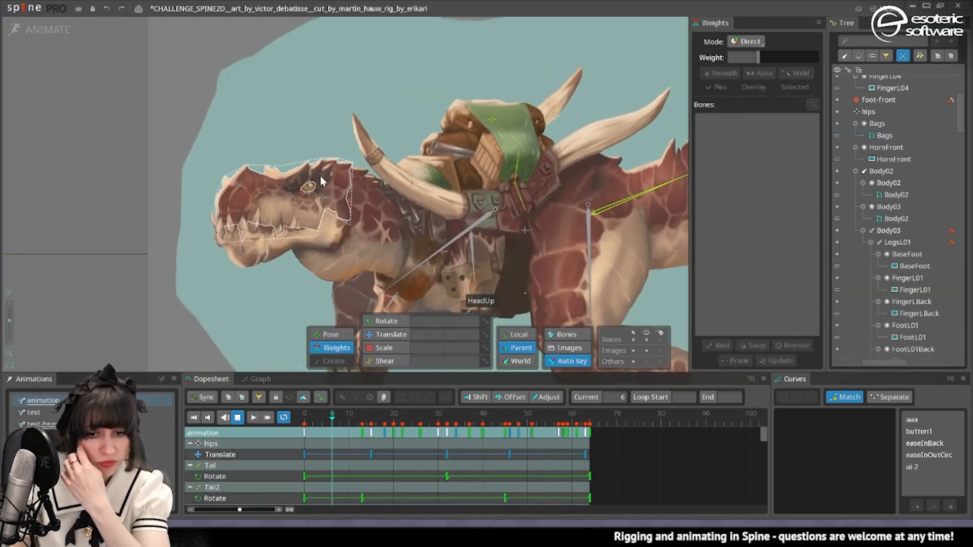
pyautogui.scroll(-4, 320, 181)
pyautogui.scroll(2, 330, 175)
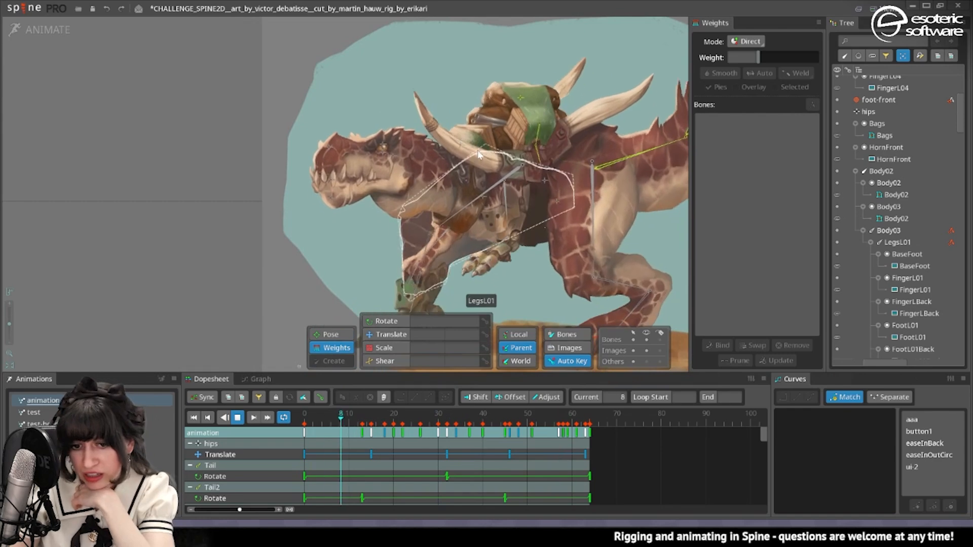
pyautogui.scroll(4, 466, 150)
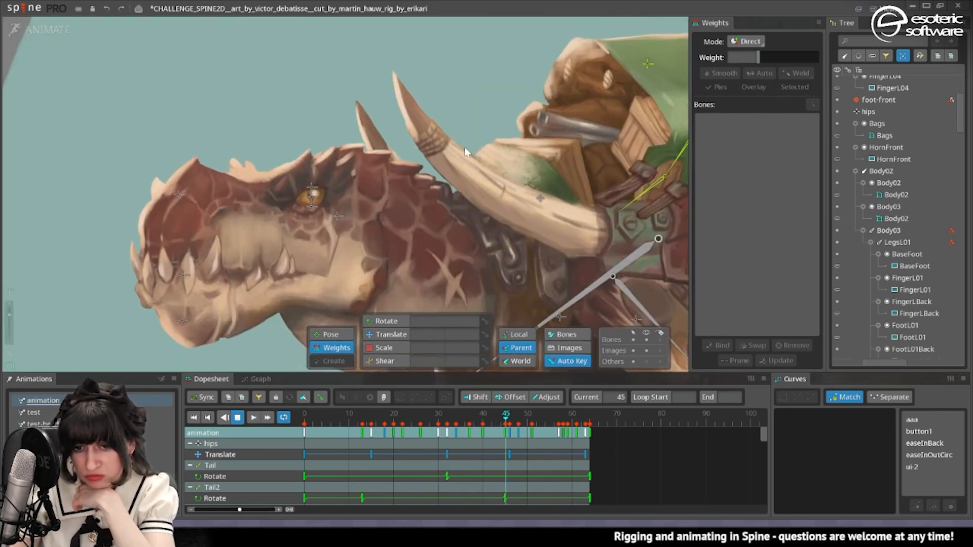
pyautogui.scroll(-2, 464, 147)
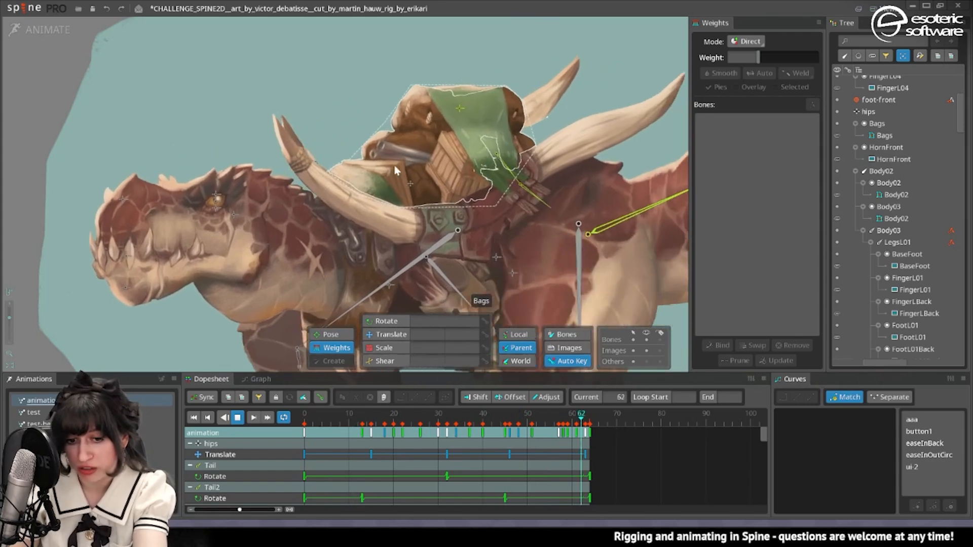
pyautogui.moveTo(439, 168); pyautogui.dragTo(535, 147)
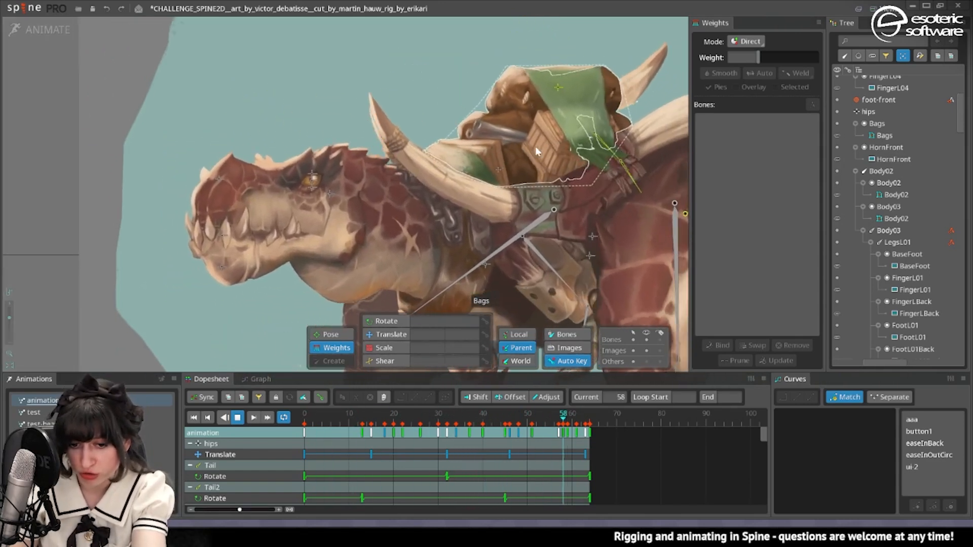
pyautogui.scroll(-3, 506, 244)
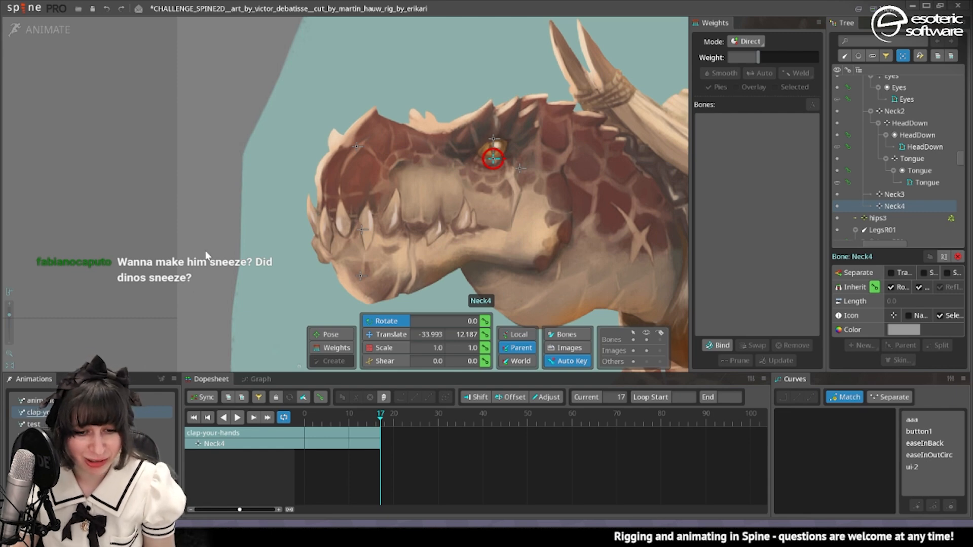
# In the sneeze animation at frame 17, move Neck to -269.08, 215.99, tilt the head back, and move Neck4 to -33.49, 22.353.
pyautogui.scroll(-1, 361, 79)
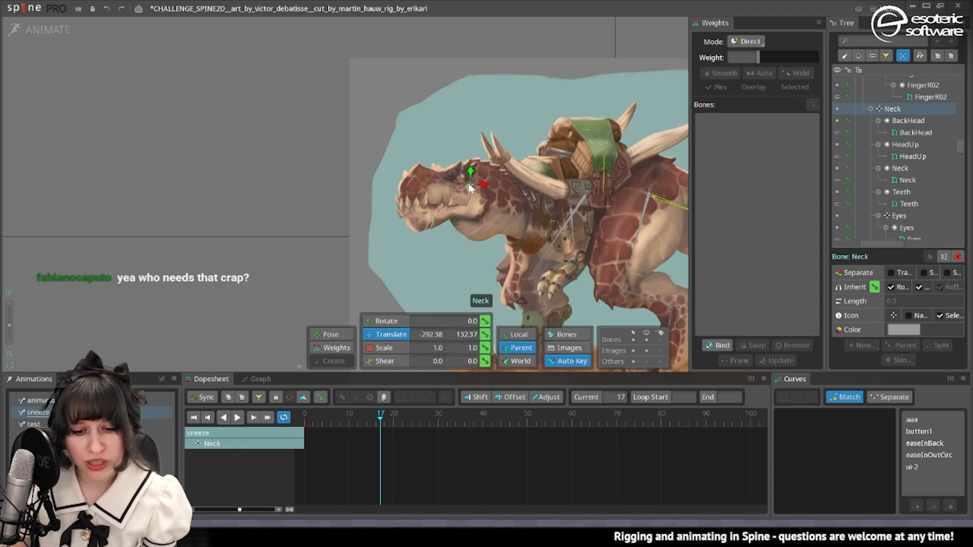
pyautogui.moveTo(470, 185); pyautogui.dragTo(476, 160)
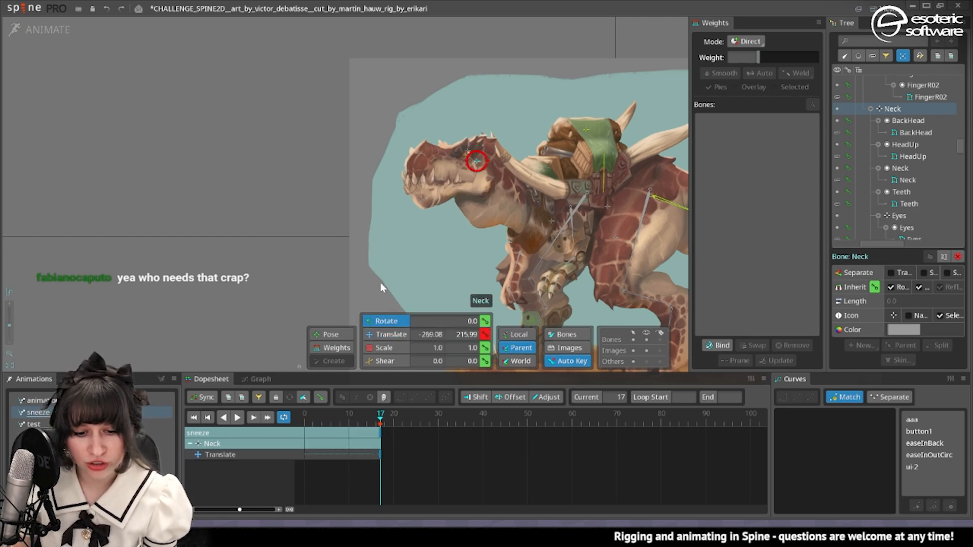
pyautogui.click(422, 197)
pyautogui.click(388, 335)
pyautogui.scroll(6, 471, 152)
pyautogui.click(456, 167)
pyautogui.scroll(-2, 435, 203)
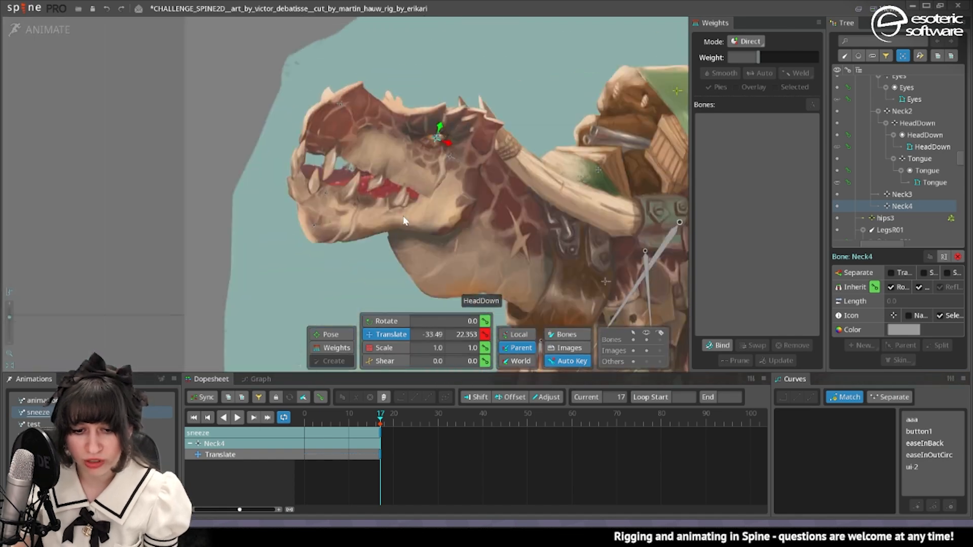
# At frame 17, rotate the ArmL01 bone to -121.283 and move it to -110.79, -68.933.
pyautogui.scroll(-6, 436, 202)
pyautogui.click(409, 142)
pyautogui.click(541, 170)
pyautogui.click(386, 321)
pyautogui.scroll(4, 528, 223)
pyautogui.click(527, 223)
pyautogui.scroll(-4, 527, 244)
pyautogui.click(388, 335)
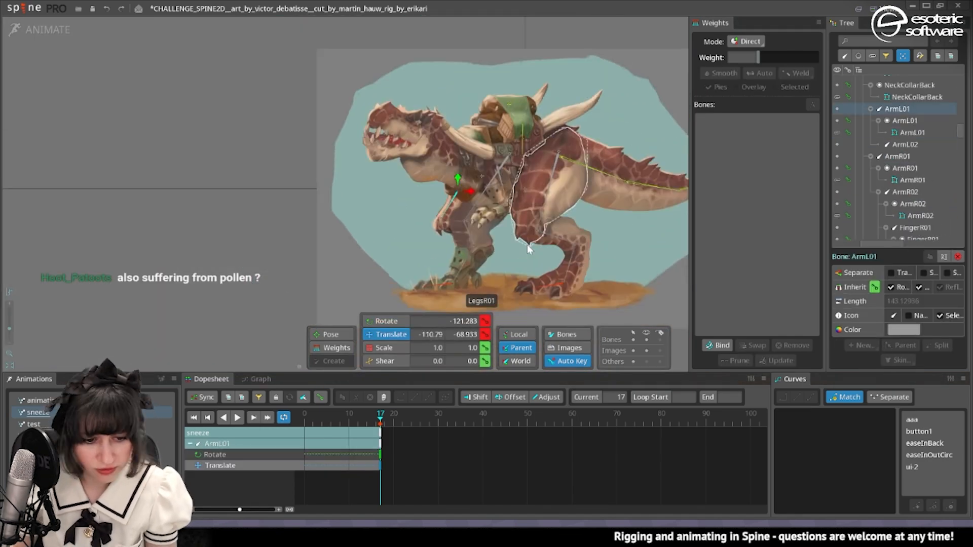
# Refine the body pose at frame 17 by rotating and translating the hips.
pyautogui.press('space')
pyautogui.moveTo(380, 424)
pyautogui.mouseDown()
pyautogui.moveTo(326, 423)
pyautogui.moveTo(380, 425)
pyautogui.mouseUp()
pyautogui.click(564, 170)
pyautogui.click(387, 322)
pyautogui.moveTo(409, 214); pyautogui.dragTo(408, 203)
pyautogui.click(387, 335)
# Key the starting pose at frame 0 of the sneeze animation and compare it with the pose at frame 17.
pyautogui.press('space')
pyautogui.moveTo(380, 423); pyautogui.dragTo(305, 424)
pyautogui.scroll(-2, 397, 217)
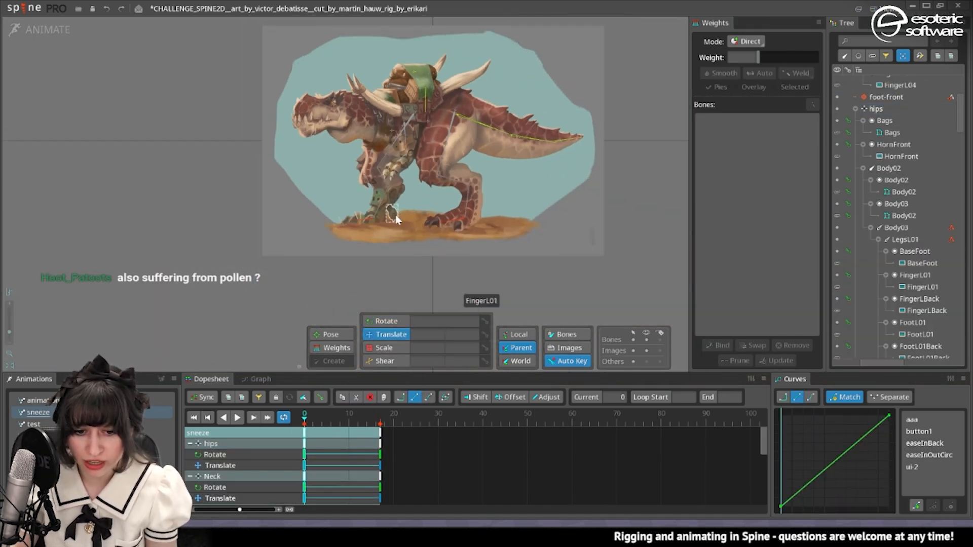
pyautogui.click(381, 422)
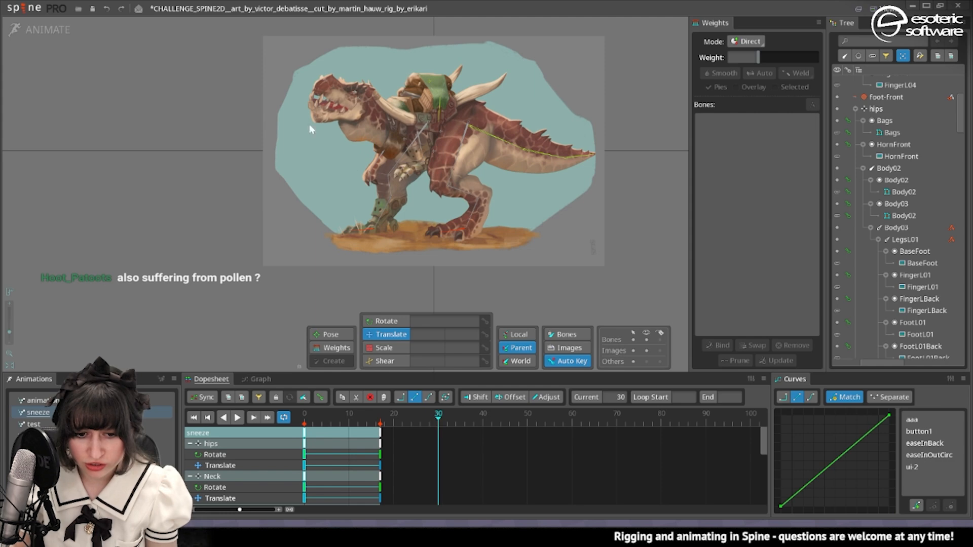
# Pose the dinosaur's forward lunge from frame 30 by lowering and rotating the Neck bone and adjusting the surrounding body bones.
pyautogui.scroll(4, 312, 129)
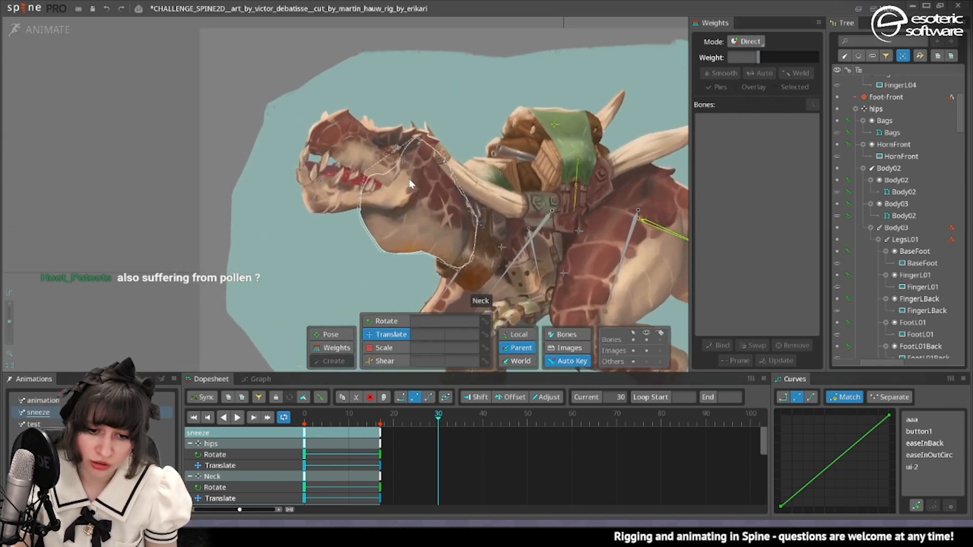
pyautogui.scroll(-2, 410, 180)
pyautogui.click(369, 197)
pyautogui.moveTo(346, 251); pyautogui.dragTo(452, 233)
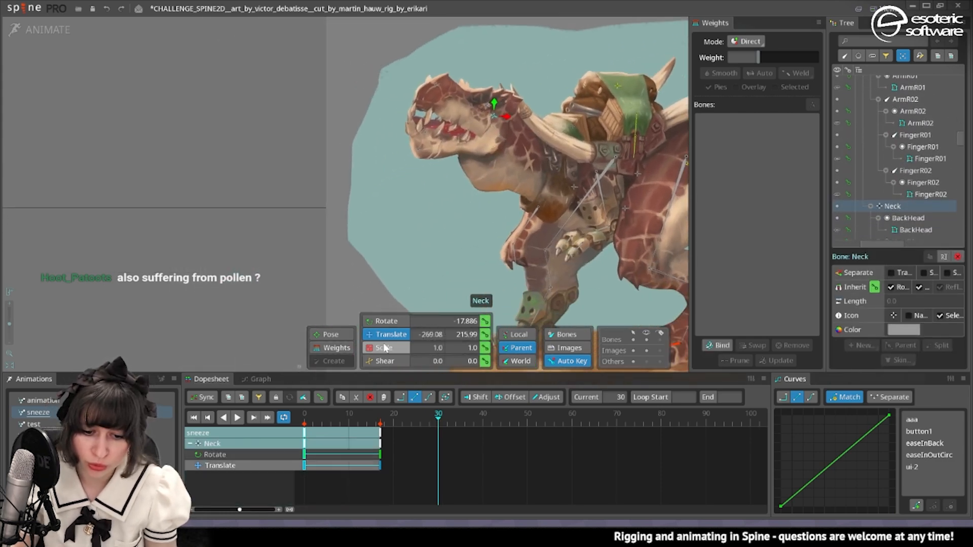
pyautogui.moveTo(488, 120); pyautogui.dragTo(495, 152)
pyautogui.press('c')
pyautogui.moveTo(443, 183); pyautogui.dragTo(413, 322)
pyautogui.press('v')
pyautogui.click(459, 242)
pyautogui.moveTo(459, 245); pyautogui.dragTo(462, 254)
pyautogui.scroll(2, 507, 167)
pyautogui.click(536, 156)
pyautogui.scroll(-4, 507, 168)
# At frame 37, open the mouth by moving the HeadDown bone to 27.135, -252.54, and inspect the ground by the front foot.
pyautogui.click(469, 415)
pyautogui.click(356, 216)
pyautogui.moveTo(407, 217); pyautogui.dragTo(409, 227)
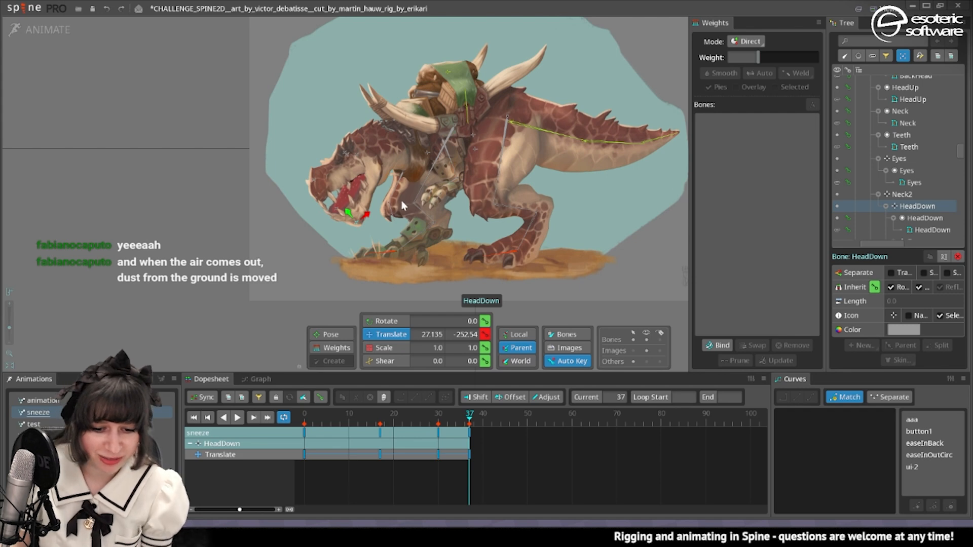
pyautogui.scroll(6, 376, 276)
pyautogui.moveTo(378, 270); pyautogui.dragTo(483, 253)
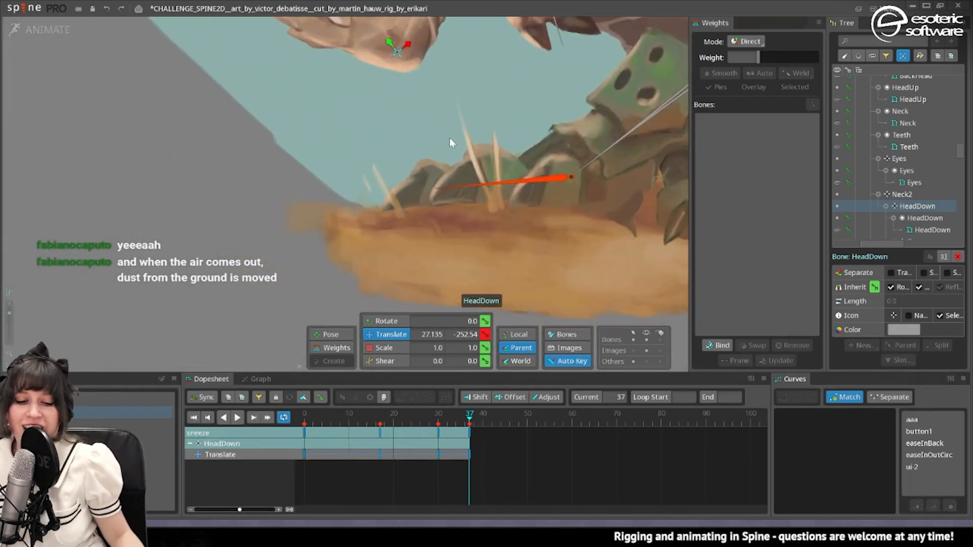
# In setup mode, edit the Leaf grass mesh by the front foot, adding a diagonal edge between opposite corners.
pyautogui.click(34, 32)
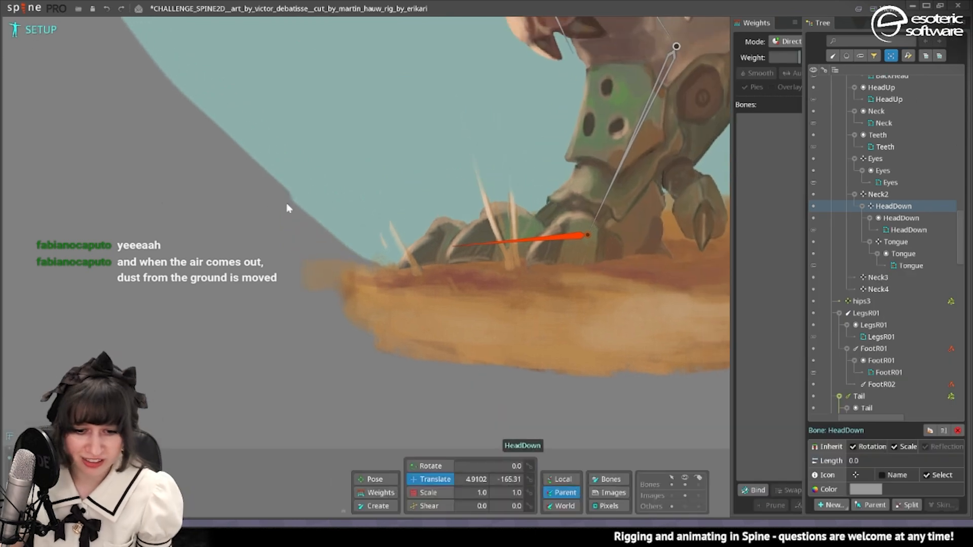
pyautogui.press('space')
pyautogui.click(672, 496)
pyautogui.click(510, 256)
pyautogui.click(920, 491)
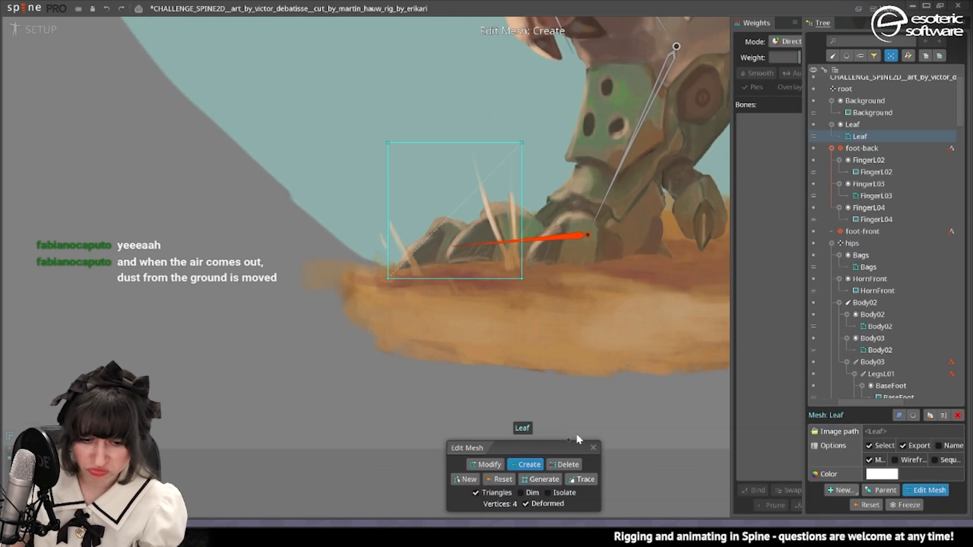
pyautogui.press('space')
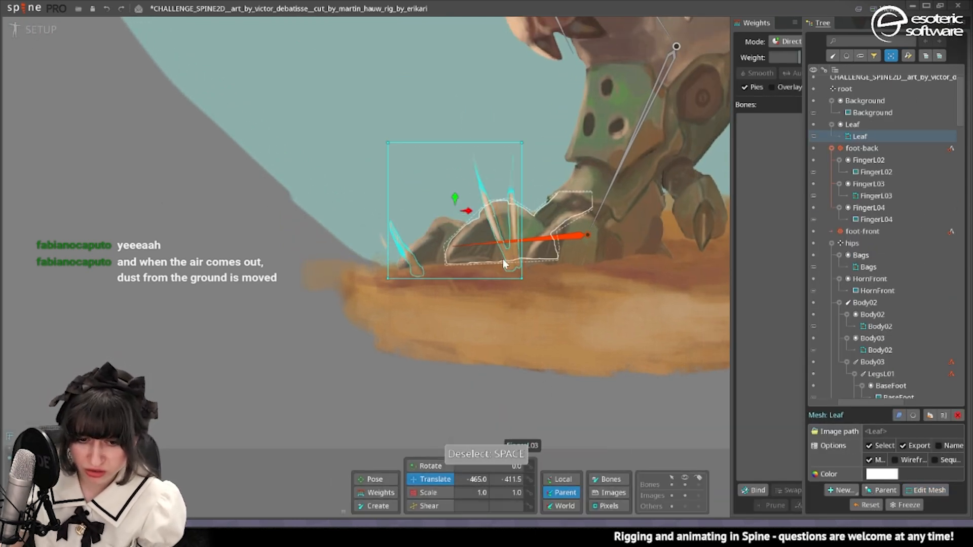
pyautogui.hotkey('ctrl', 'z')
pyautogui.scroll(-2, 446, 309)
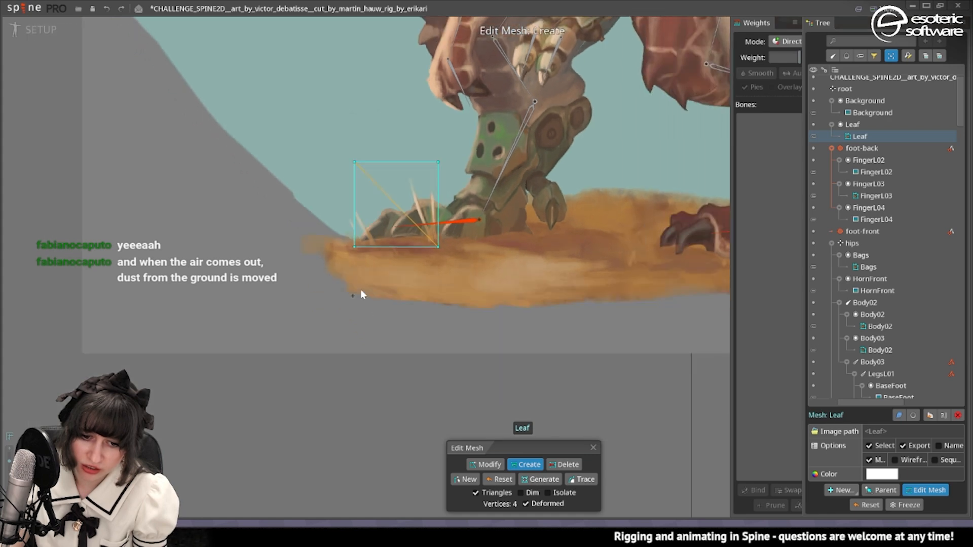
pyautogui.moveTo(361, 292); pyautogui.dragTo(440, 361)
pyautogui.click(594, 448)
# Create a new bone under root just above the grass, at -448.59, -355.26.
pyautogui.click(753, 491)
pyautogui.click(753, 490)
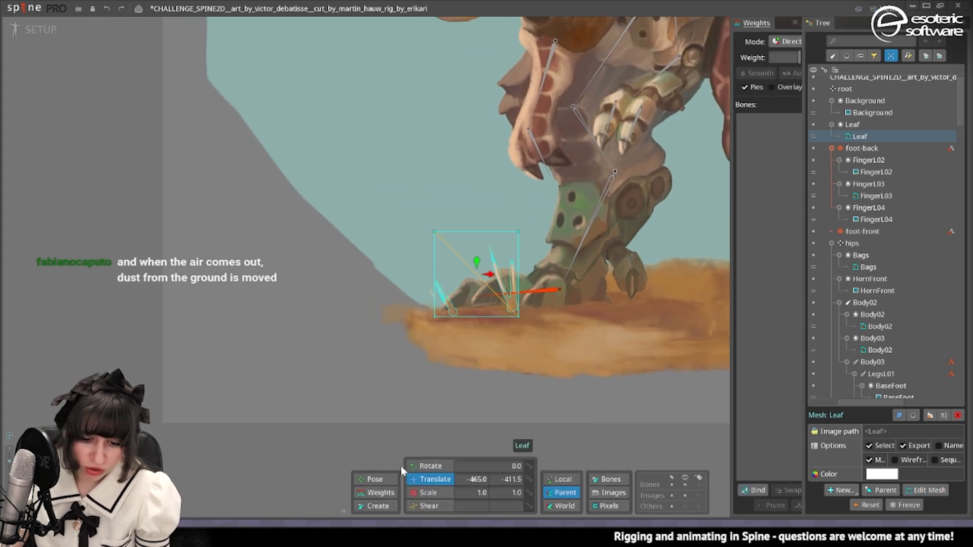
pyautogui.click(376, 505)
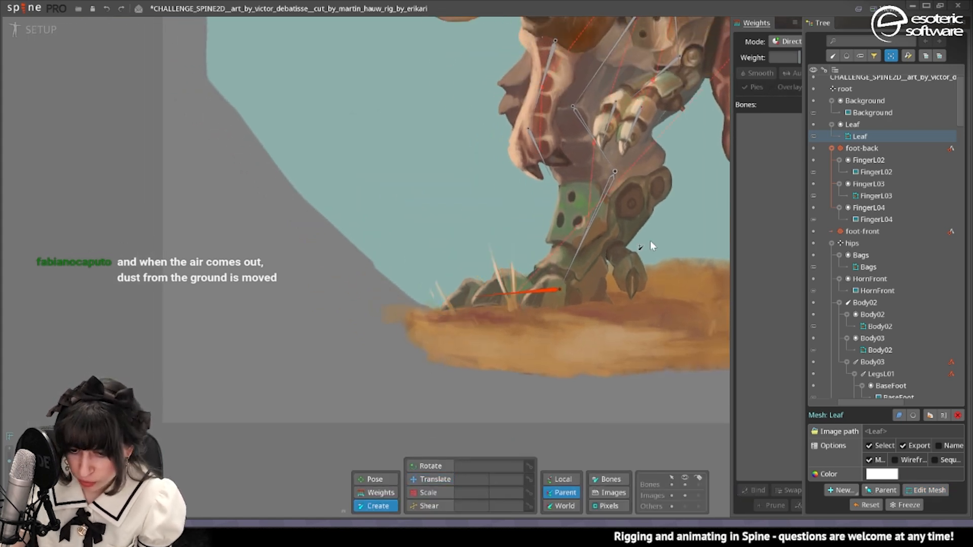
pyautogui.moveTo(500, 240); pyautogui.dragTo(469, 294)
pyautogui.scroll(1, 899, 167)
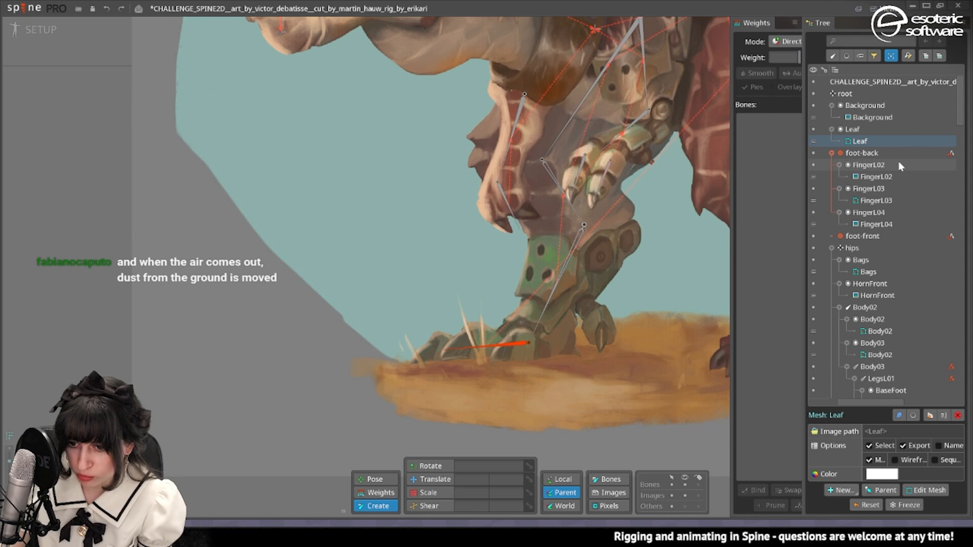
pyautogui.click(844, 94)
pyautogui.click(456, 293)
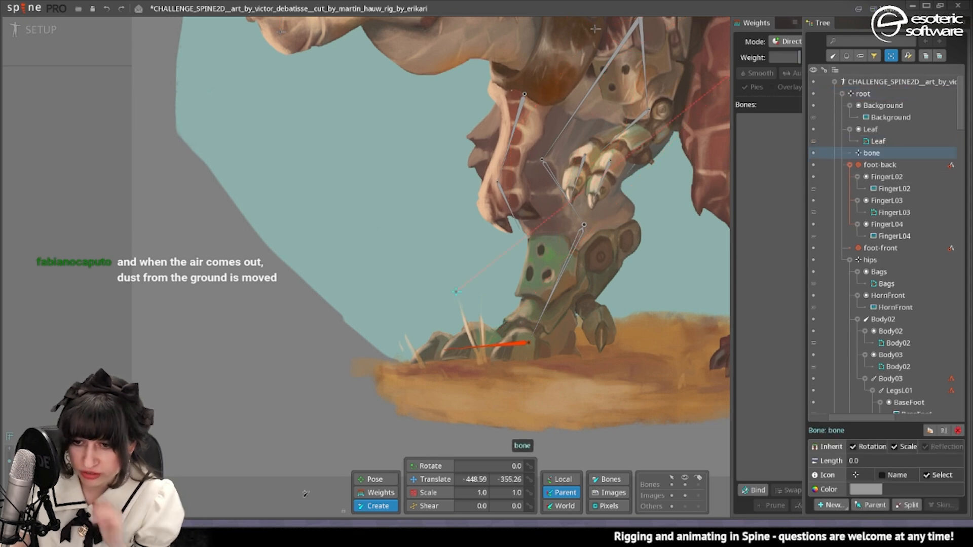
# Rename the new bone leaf and bind the Leaf mesh to it.
pyautogui.doubleClick(880, 154)
pyautogui.write('le')
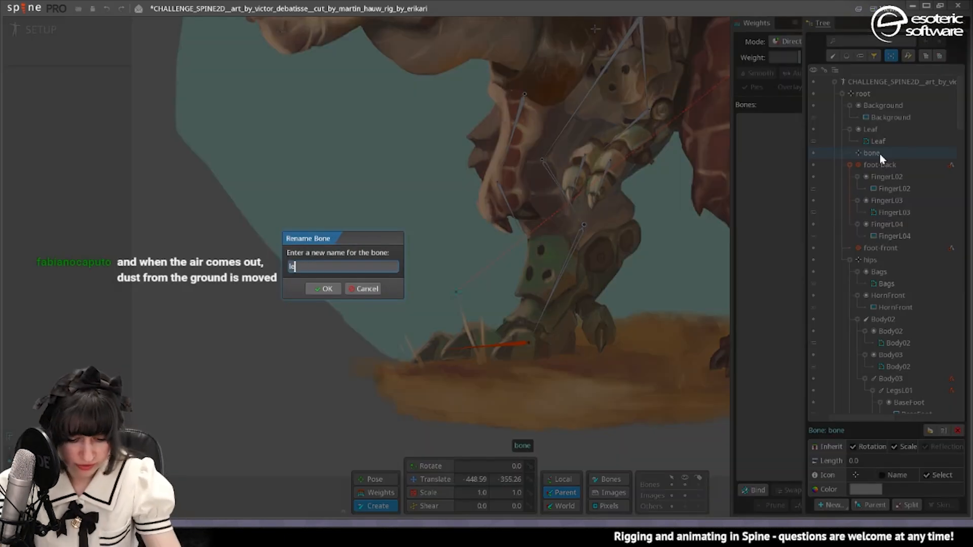
pyautogui.write('af')
pyautogui.press('Return')
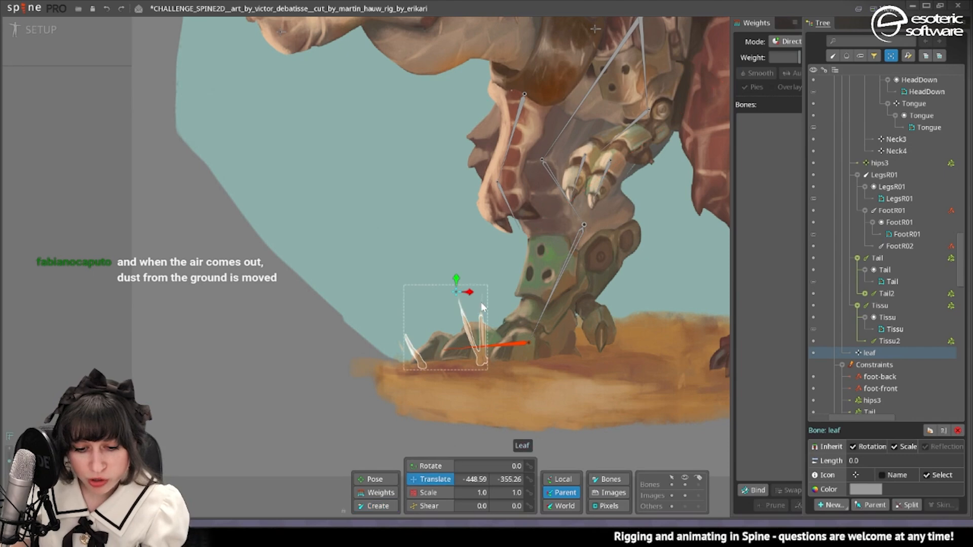
pyautogui.click(462, 303)
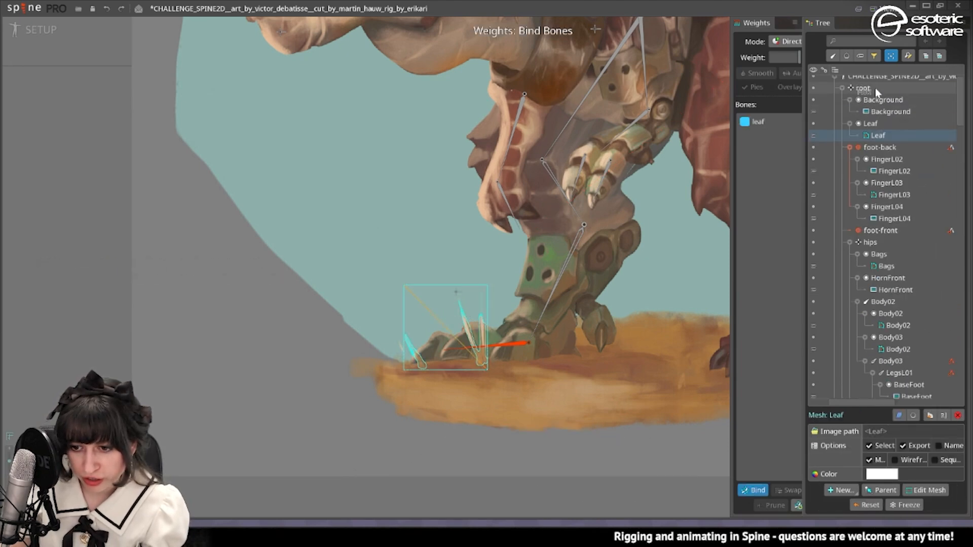
pyautogui.press('Escape')
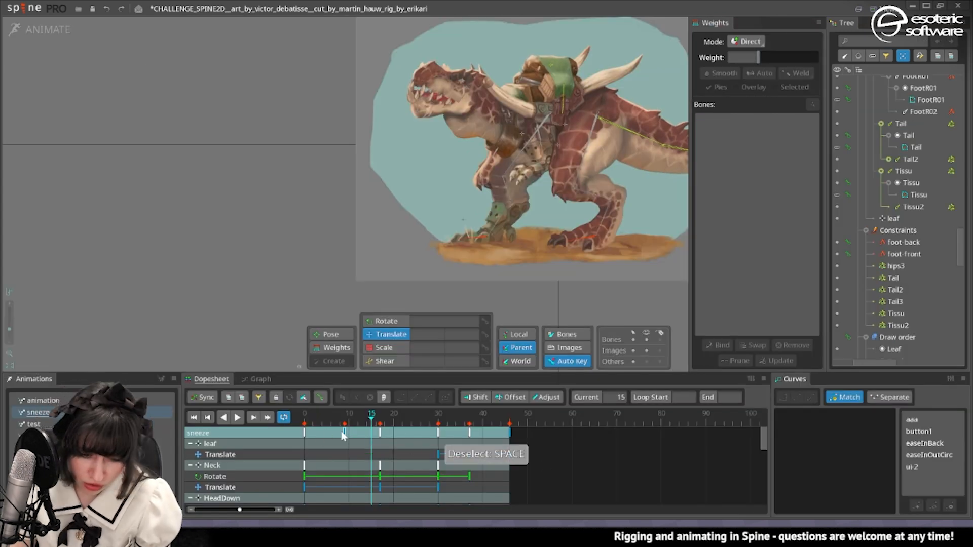
# Tighten the sneeze timing by moving the frame 17 keys to frame 10 and the frame 30 keys to frame 20, and play it back.
pyautogui.moveTo(343, 433)
pyautogui.mouseDown()
pyautogui.moveTo(324, 436)
pyautogui.moveTo(351, 437)
pyautogui.mouseUp()
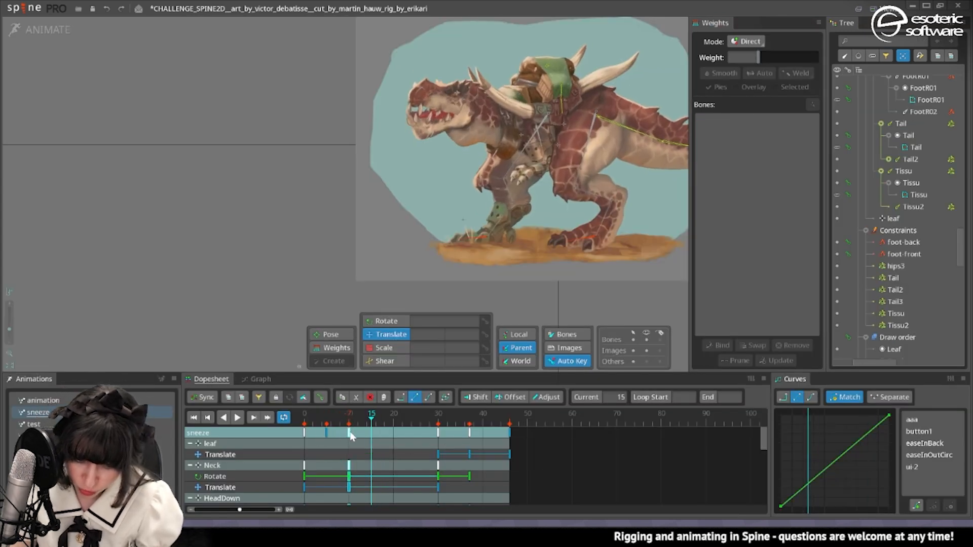
pyautogui.moveTo(442, 429); pyautogui.dragTo(397, 430)
pyautogui.click(238, 417)
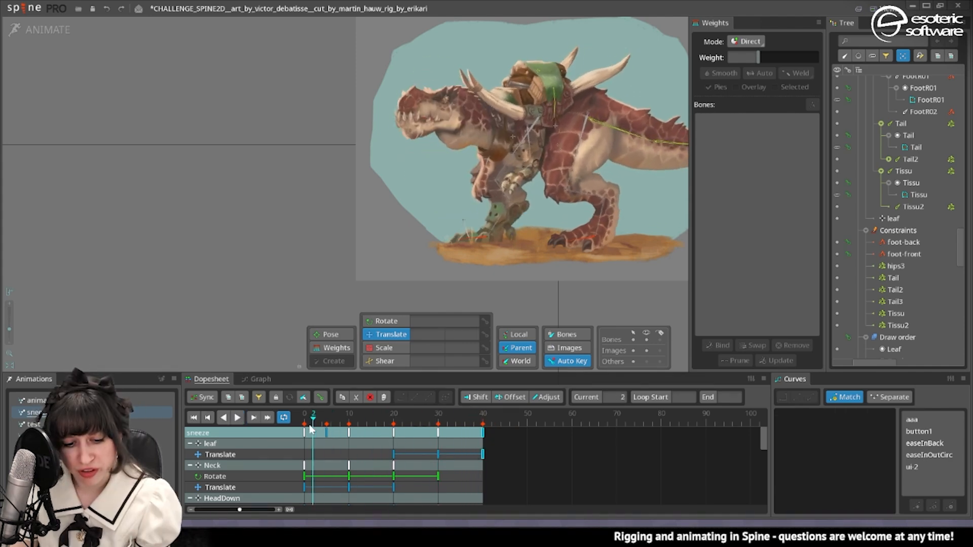
# Move the Neck bone's frame 20 keys to frame 15 and return to frame 10.
pyautogui.click(380, 437)
pyautogui.moveTo(379, 437); pyautogui.dragTo(397, 427)
pyautogui.press('pageup')
pyautogui.click(252, 455)
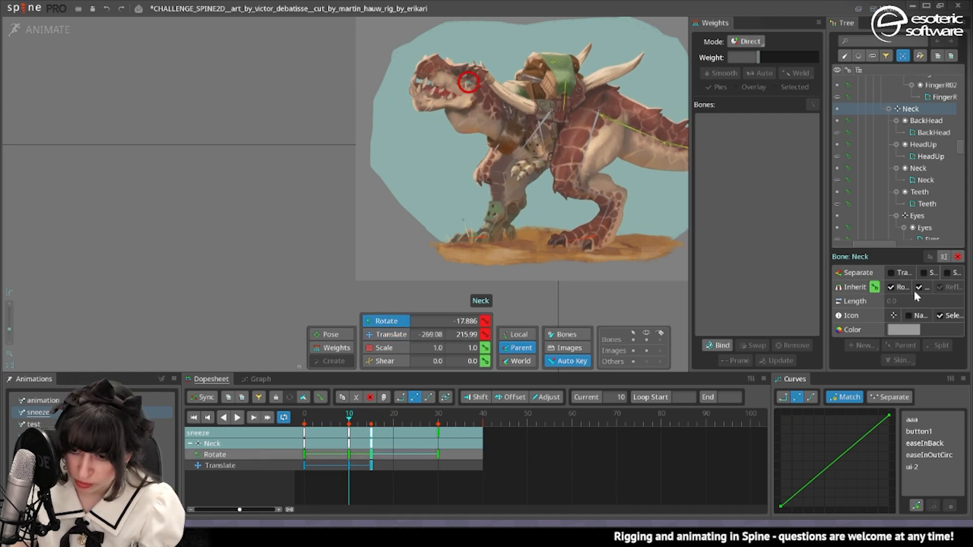
# Separate the Neck bone's translation into X and Y and move the frame 10 X key to frame 7.
pyautogui.moveTo(825, 297); pyautogui.dragTo(798, 306)
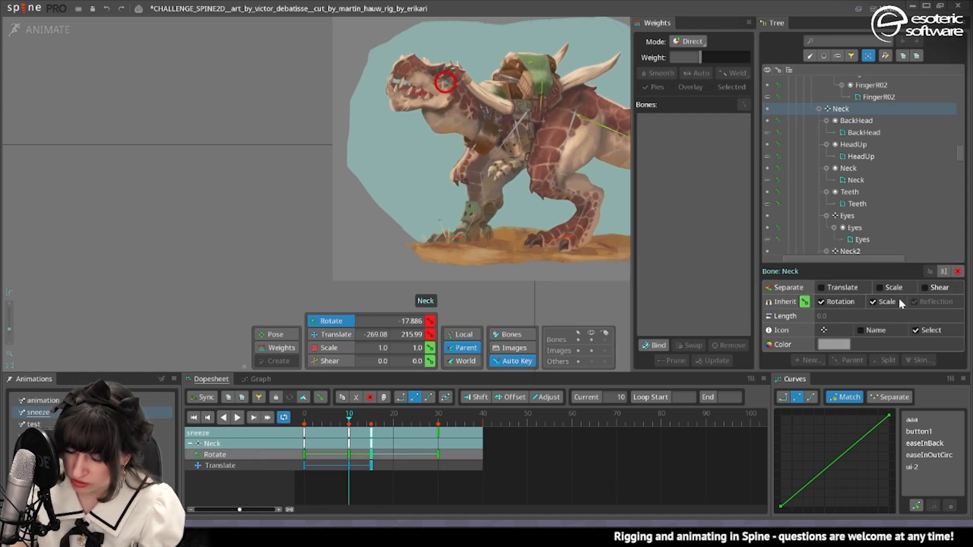
pyautogui.click(822, 287)
pyautogui.moveTo(349, 465); pyautogui.dragTo(335, 465)
# Smooth the Neck bone's Translate X and Y keys with Bezier curves and check the playback.
pyautogui.moveTo(302, 493); pyautogui.dragTo(381, 461)
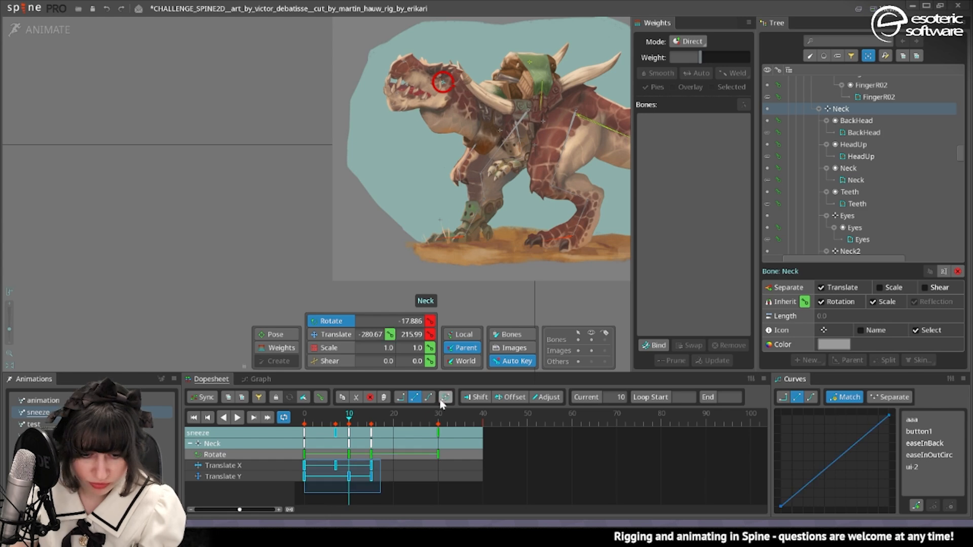
pyautogui.click(445, 398)
pyautogui.click(238, 418)
pyautogui.click(237, 418)
# Shift the Neck bone back to X -257.93 at frame 10 and forward to X -393.81 at frame 15.
pyautogui.press('v')
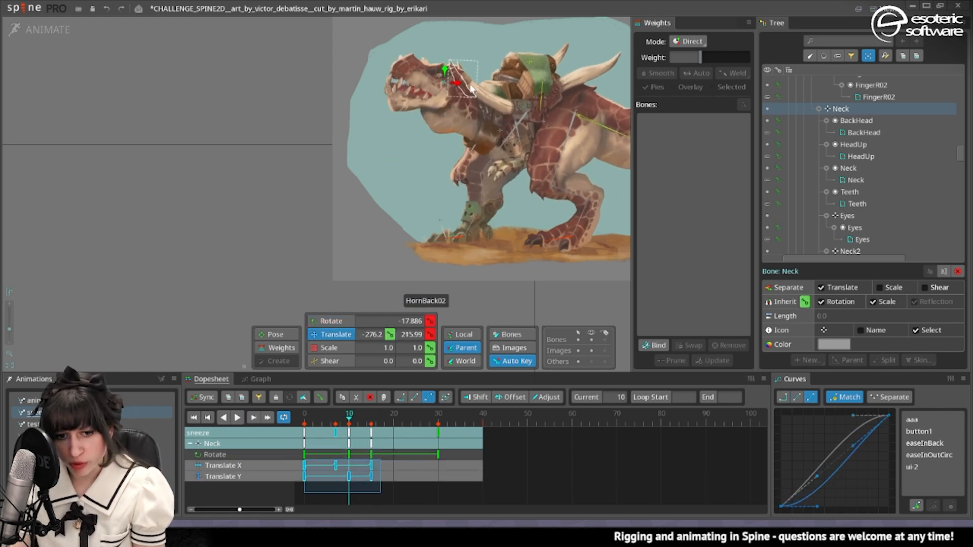
pyautogui.moveTo(462, 89); pyautogui.dragTo(466, 81)
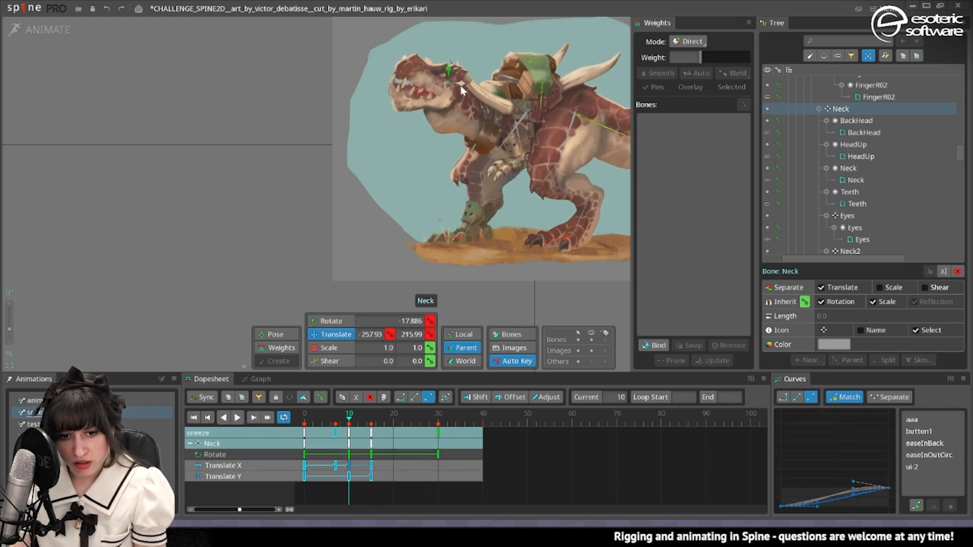
pyautogui.click(372, 416)
pyautogui.moveTo(460, 175); pyautogui.dragTo(440, 179)
# At frame 30, rotate the Neck bone to 25.289 and shift it slightly back along X.
pyautogui.click(439, 416)
pyautogui.press('c')
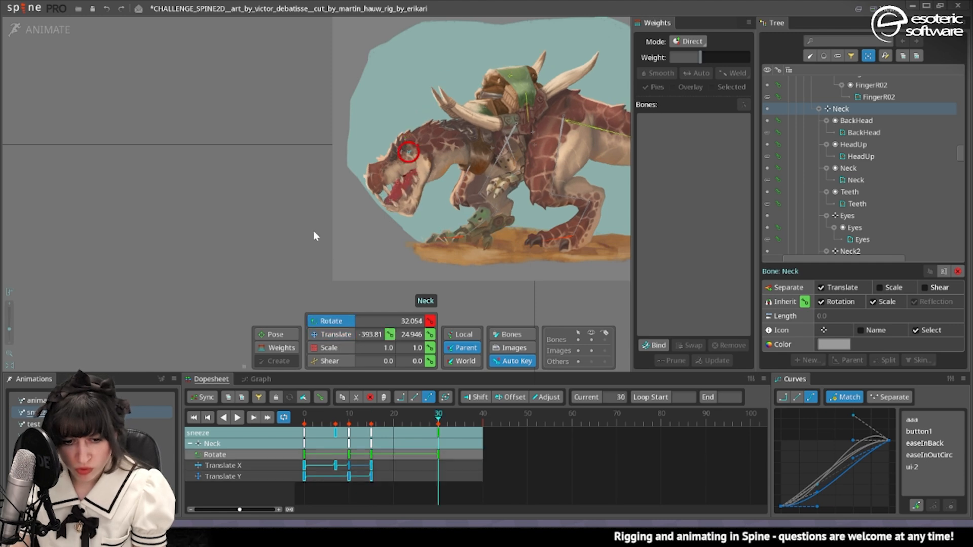
pyautogui.moveTo(314, 230); pyautogui.dragTo(240, 272)
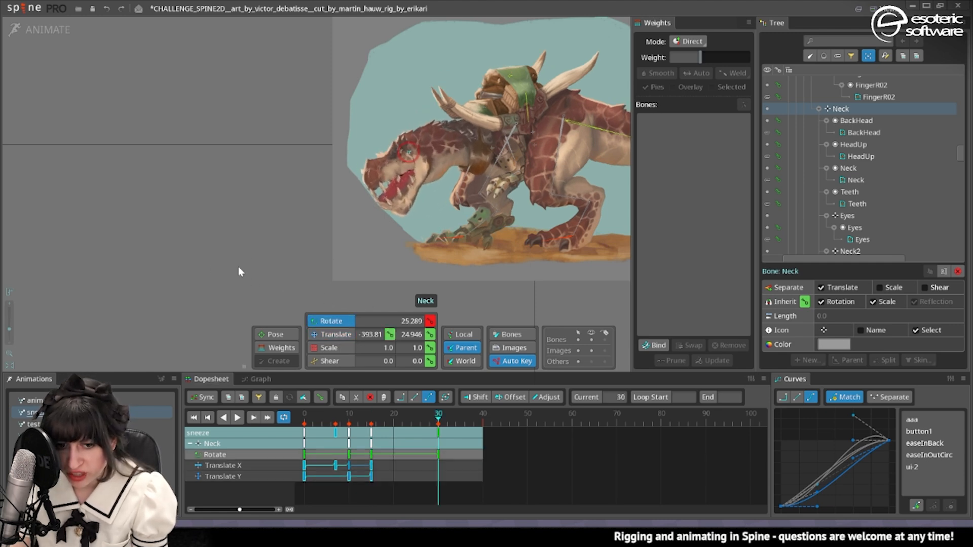
pyautogui.press('v')
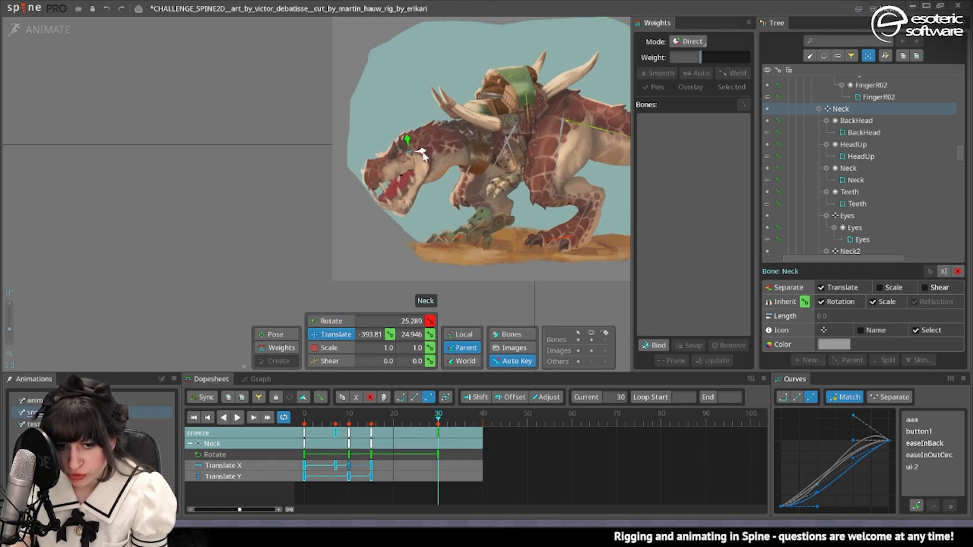
pyautogui.moveTo(424, 155); pyautogui.dragTo(434, 161)
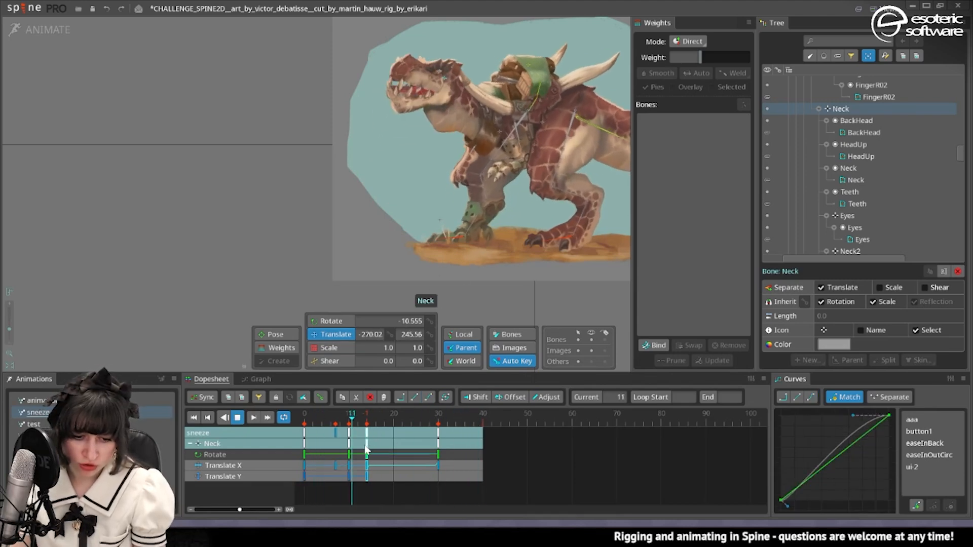
# Set the Neck bone's lunge keys at frame 15, save the project and deselect the bone.
pyautogui.moveTo(373, 445); pyautogui.dragTo(371, 447)
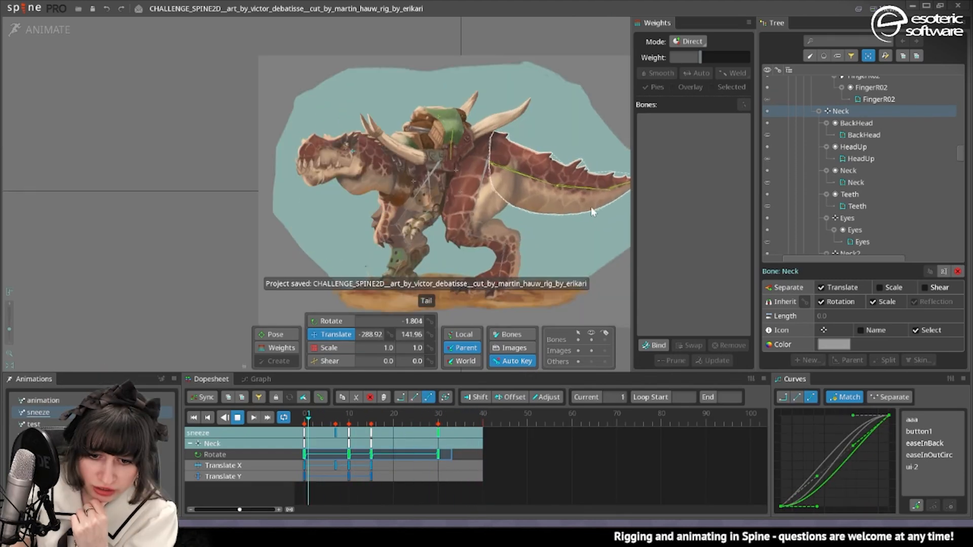
pyautogui.moveTo(591, 207)
pyautogui.mouseDown()
pyautogui.moveTo(519, 209)
pyautogui.moveTo(595, 207)
pyautogui.mouseUp()
pyautogui.press('space')
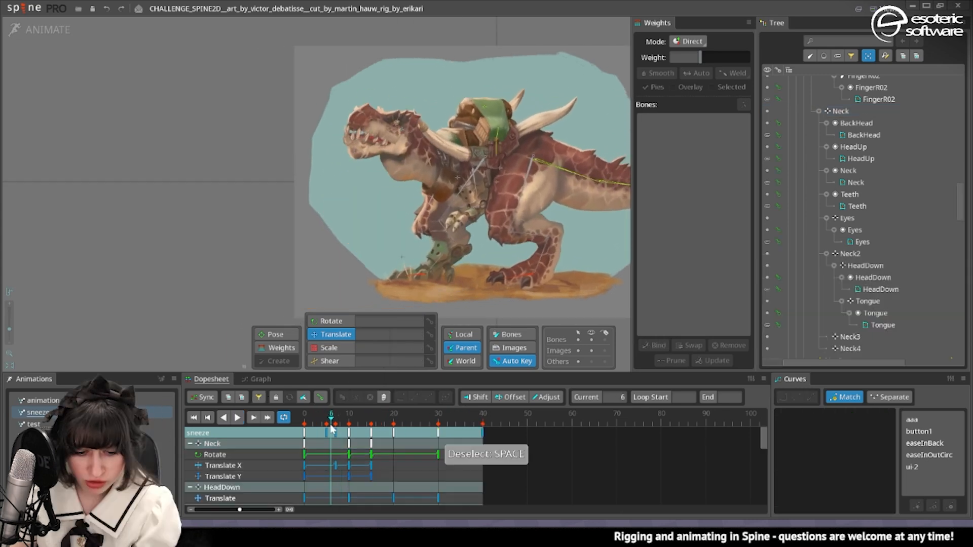
# At frame 10, pose the arms by rotating ArmL02 to -24, ArmL01 to -173.383 and ArmR01 to -58.367.
pyautogui.moveTo(331, 424); pyautogui.dragTo(308, 427)
pyautogui.click(349, 417)
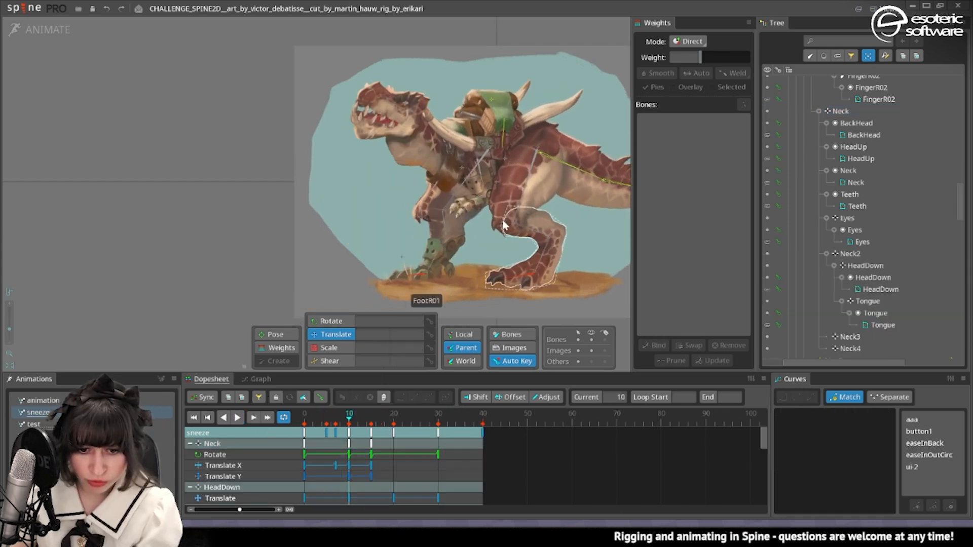
pyautogui.click(431, 203)
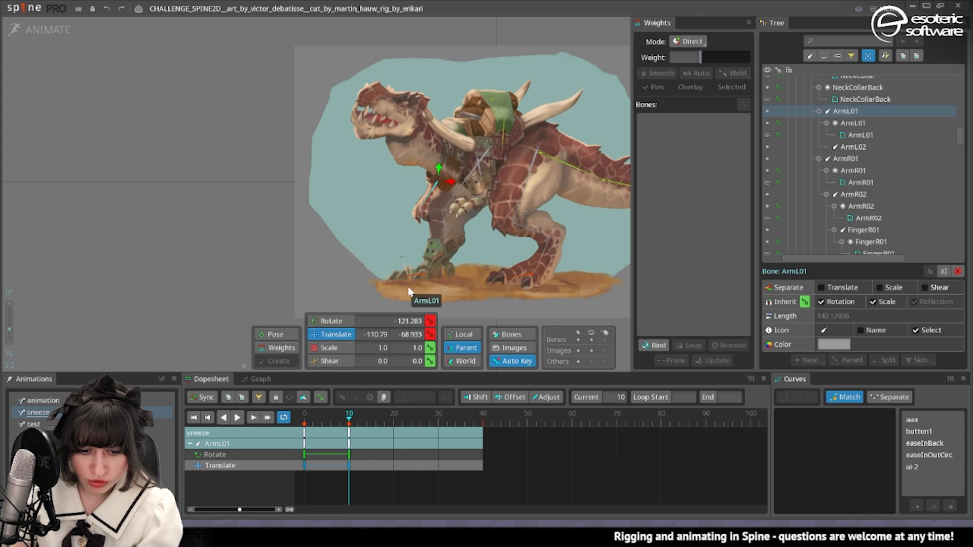
pyautogui.click(421, 218)
pyautogui.moveTo(354, 248); pyautogui.dragTo(425, 184)
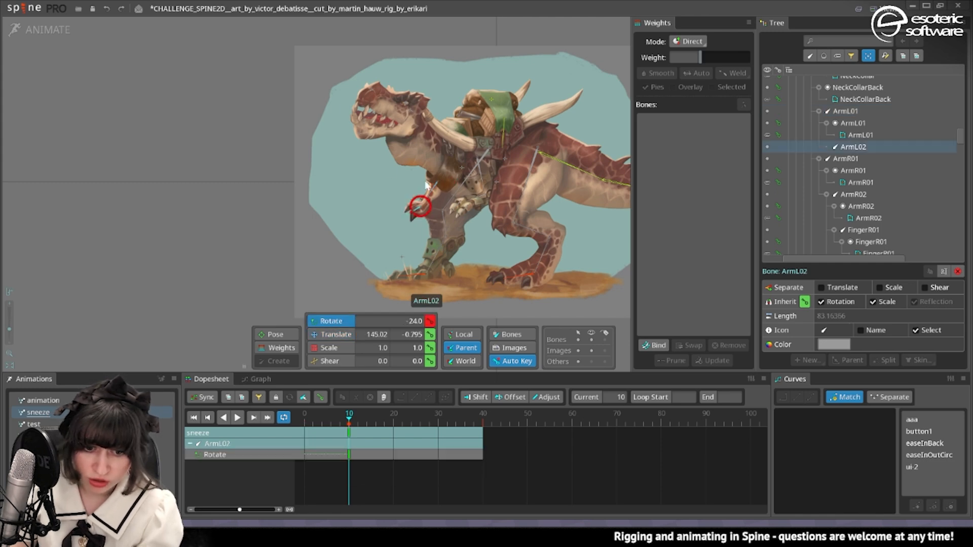
pyautogui.click(432, 192)
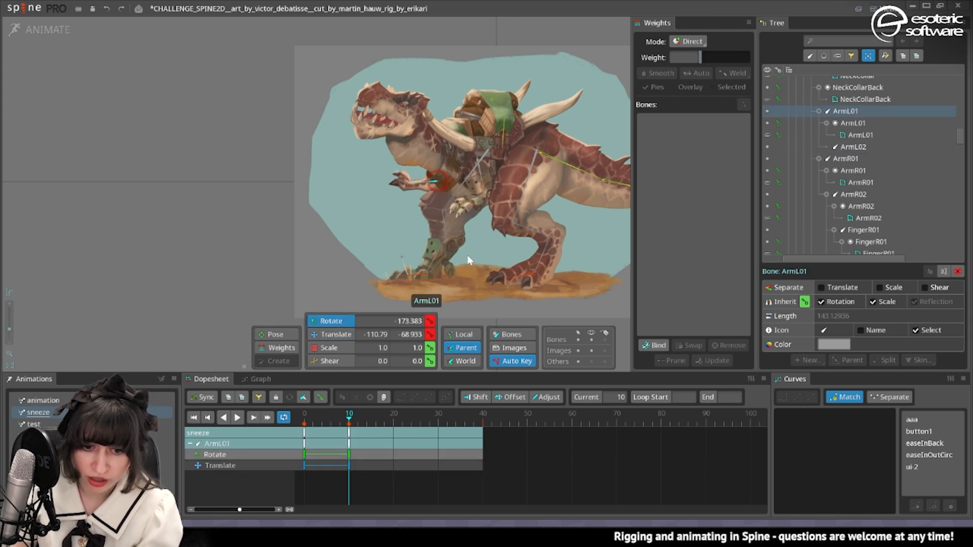
pyautogui.click(488, 178)
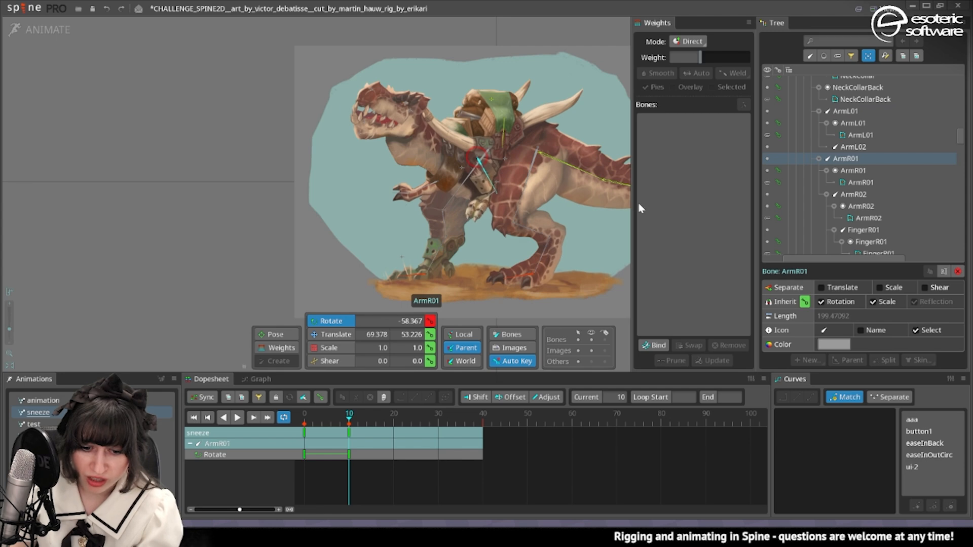
# At frame 20, rotate ArmR01 to -91.956 and adjust the rotation of ArmL02.
pyautogui.moveTo(344, 416); pyautogui.dragTo(394, 430)
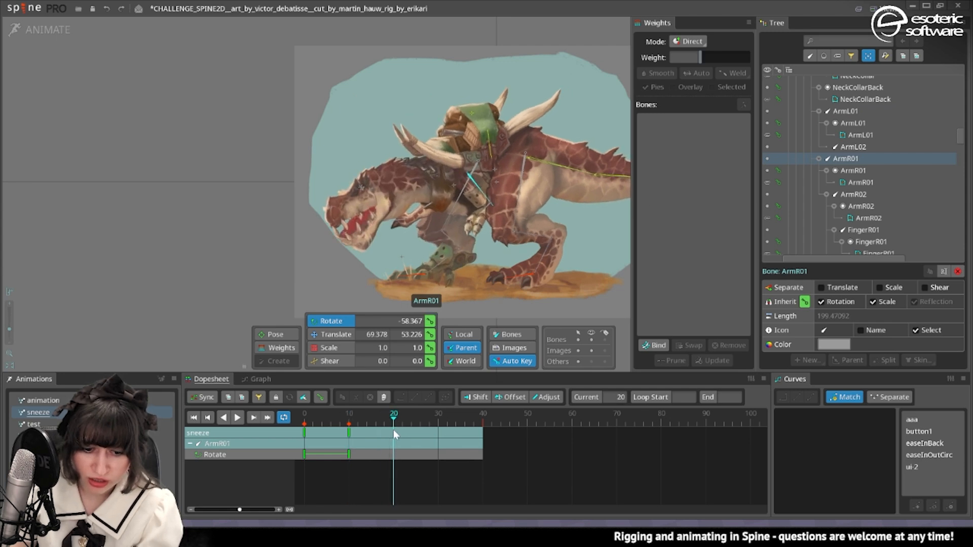
pyautogui.moveTo(601, 245); pyautogui.dragTo(540, 306)
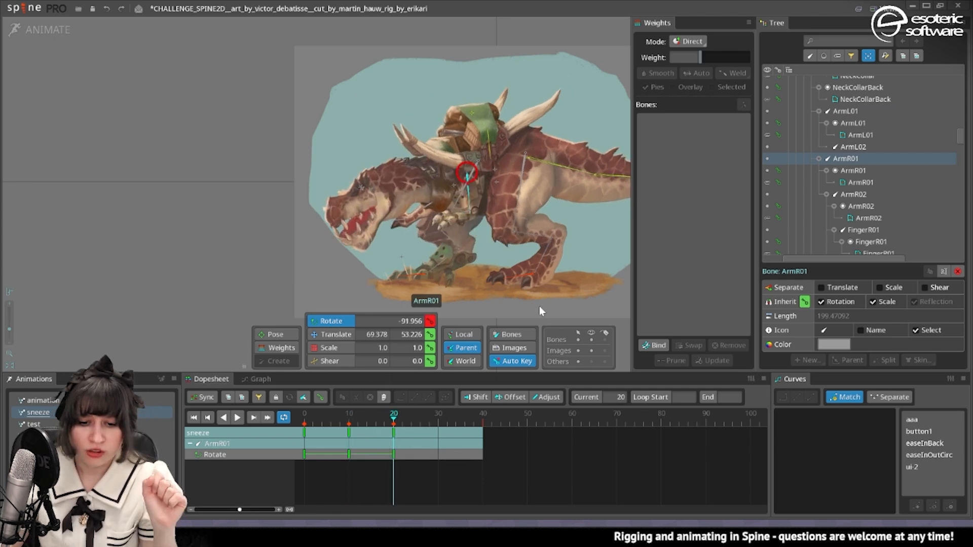
pyautogui.click(456, 214)
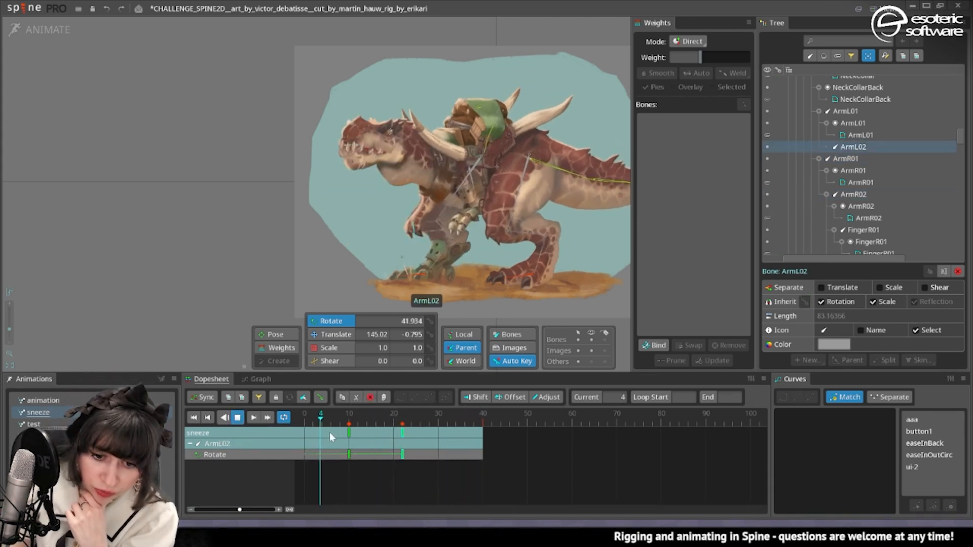
# Undo the last change and move the hips2 bone to -125.42, -52.231 at frame 10.
pyautogui.hotkey('ctrl', 'z')
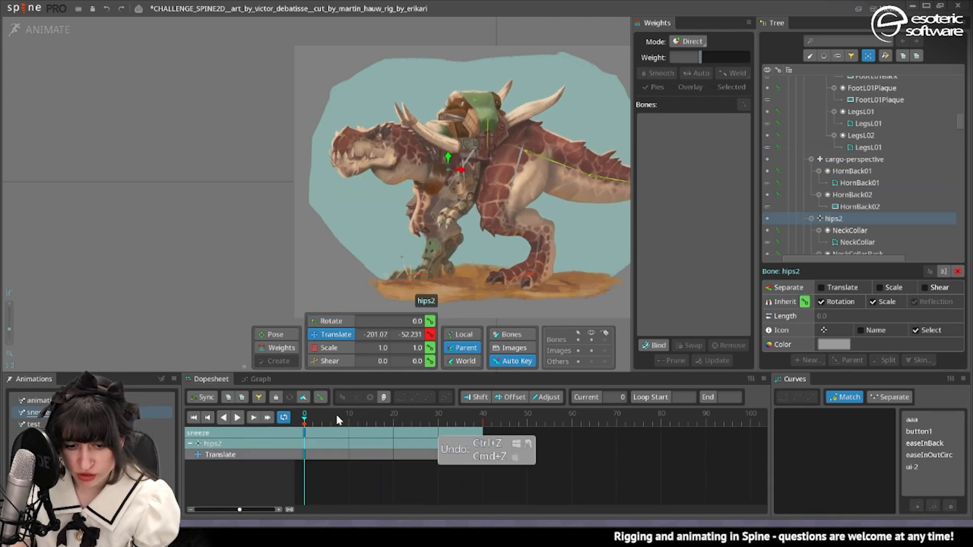
pyautogui.click(349, 417)
pyautogui.moveTo(480, 175); pyautogui.dragTo(493, 189)
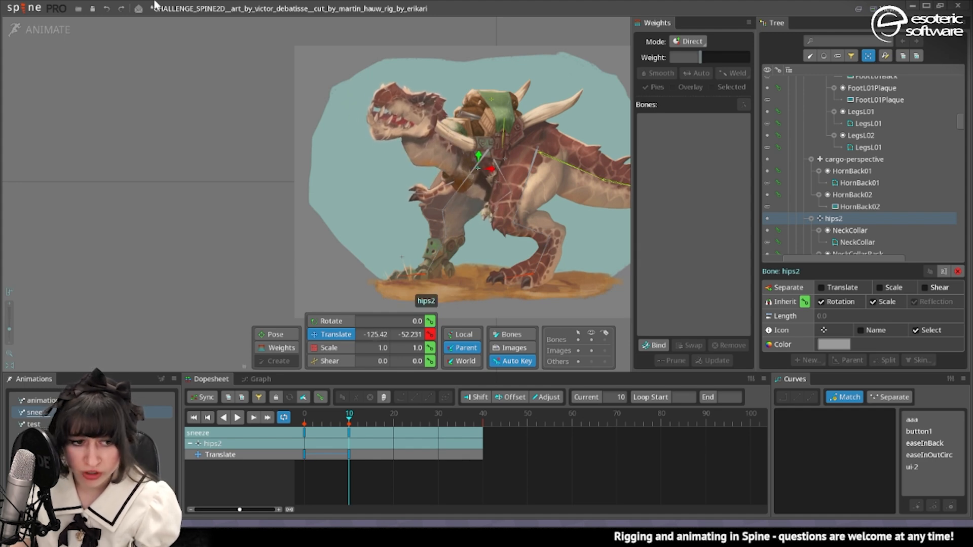
# Switch to setup mode, select the HornFront slot and locate it in the draw order.
pyautogui.click(48, 28)
pyautogui.click(464, 193)
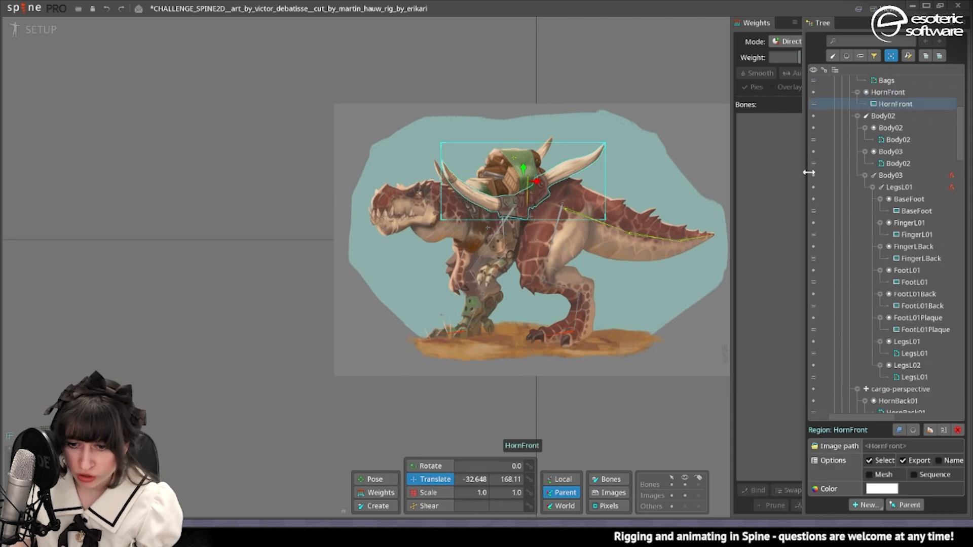
pyautogui.click(880, 125)
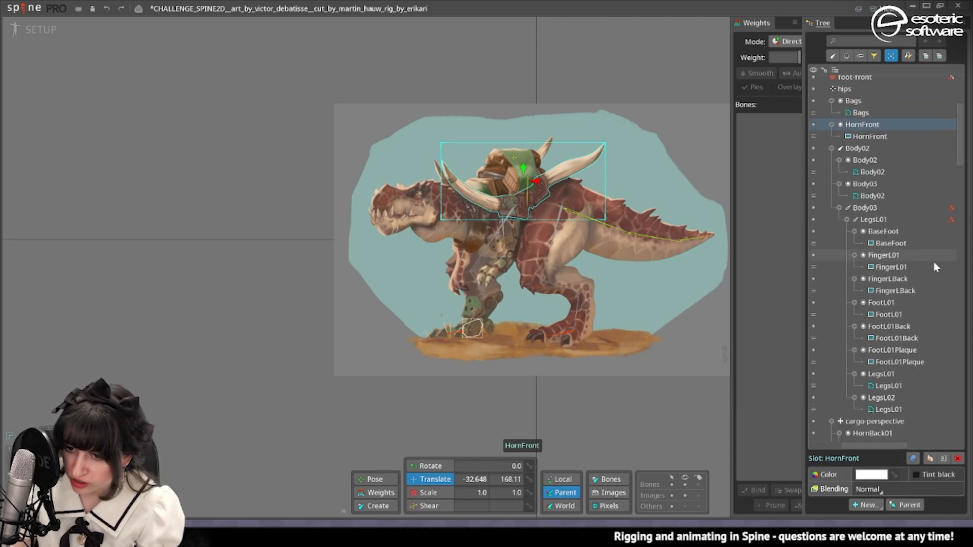
pyautogui.click(917, 461)
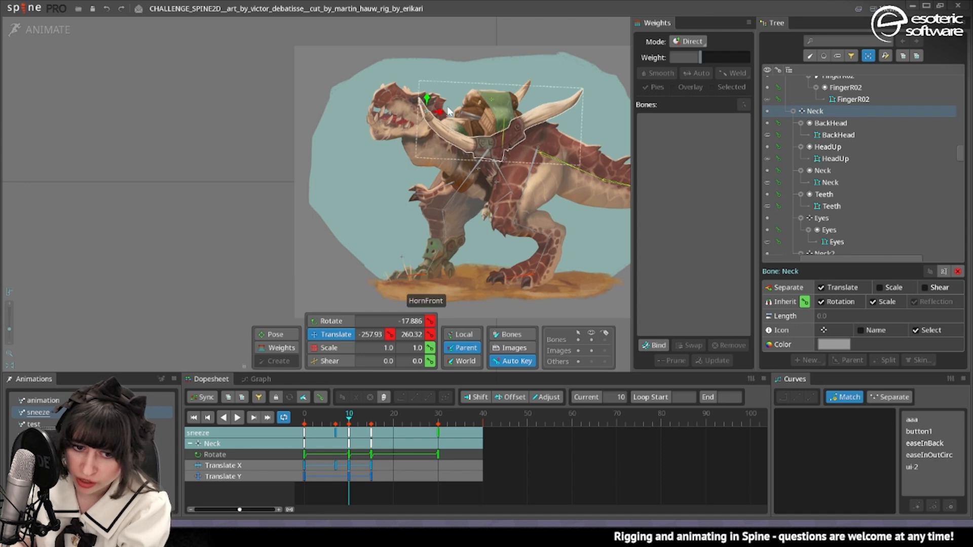
# Reposition the Neck bone at frame 10 and add a rotation to the hips2 bone at frame 20.
pyautogui.moveTo(448, 111); pyautogui.dragTo(437, 86)
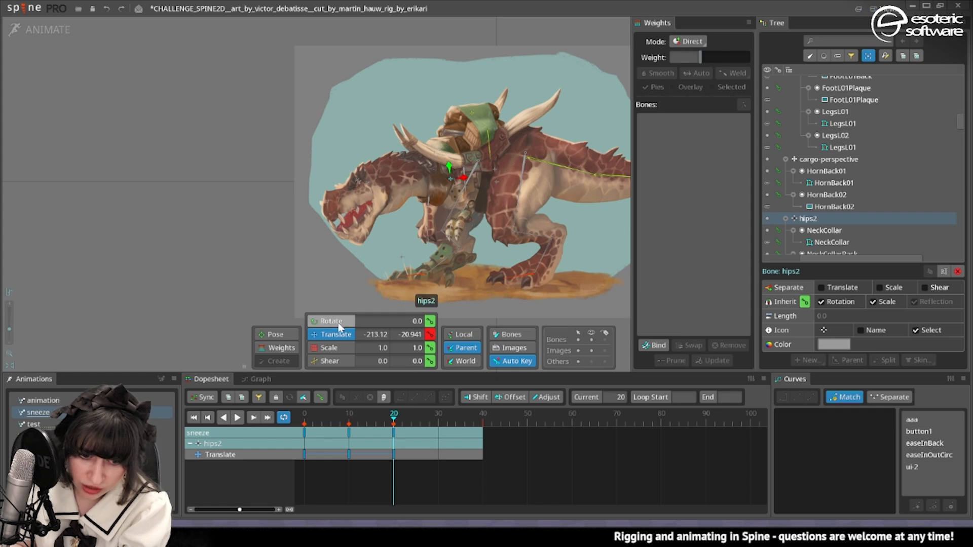
pyautogui.click(332, 322)
pyautogui.moveTo(330, 304)
pyautogui.mouseDown()
pyautogui.moveTo(326, 282)
pyautogui.moveTo(355, 300)
pyautogui.moveTo(335, 288)
pyautogui.mouseUp()
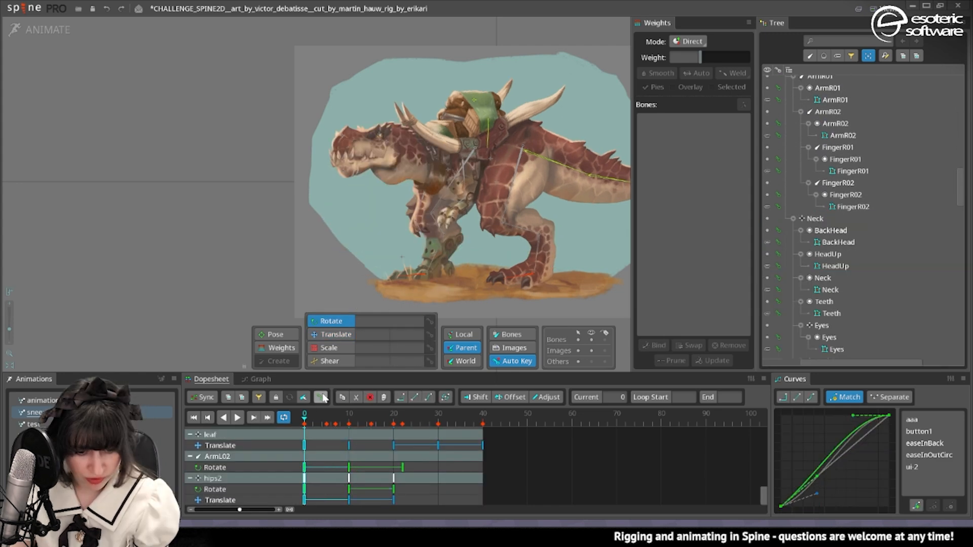
pyautogui.click(233, 418)
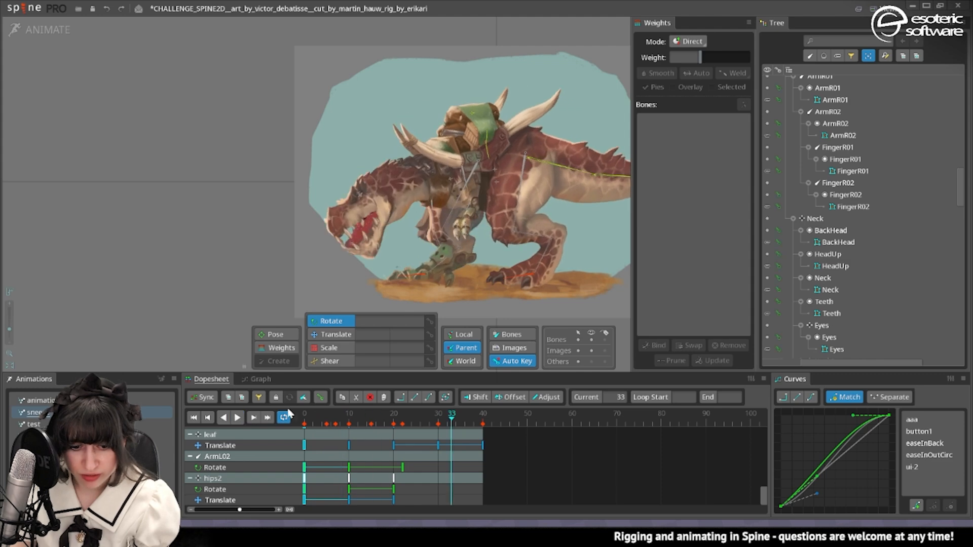
# At frame 40, close the jaw by moving the HeadDown bone to 31.94, -175.04.
pyautogui.scroll(5, 372, 261)
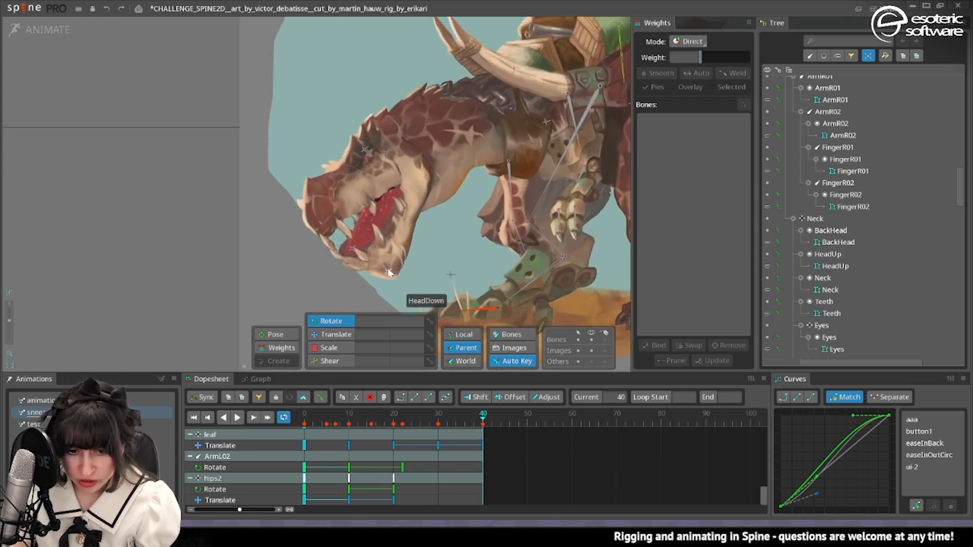
pyautogui.click(388, 273)
pyautogui.click(336, 336)
pyautogui.moveTo(385, 270); pyautogui.dragTo(373, 235)
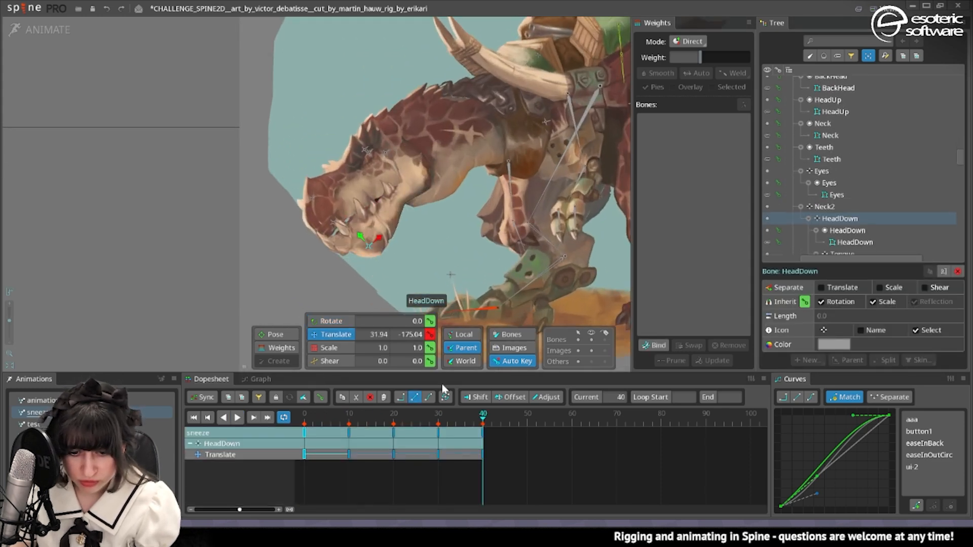
# Copy the frame 0 keys to the end of the sneeze animation, pasting the Neck2 bone's key at frame 60.
pyautogui.click(304, 433)
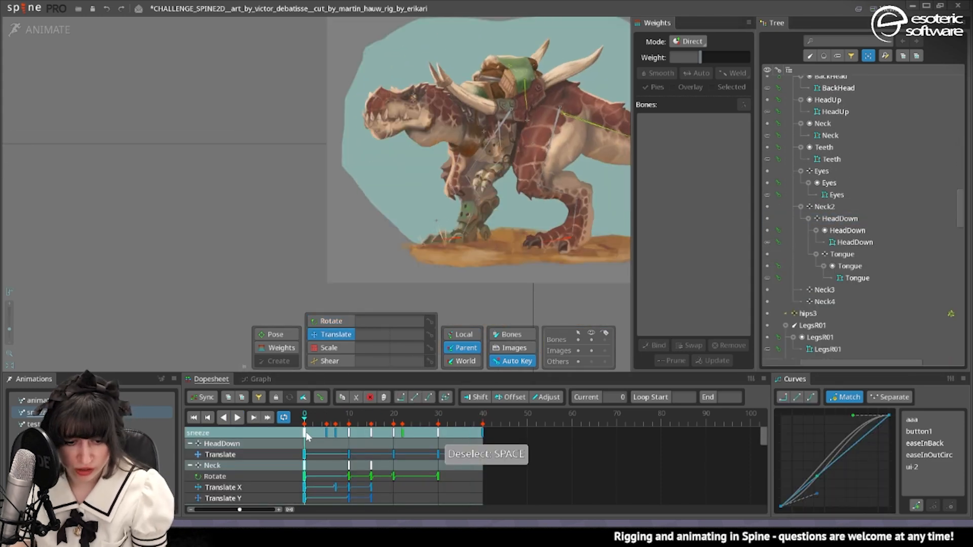
pyautogui.hotkey('ctrl', 'c')
pyautogui.click(542, 420)
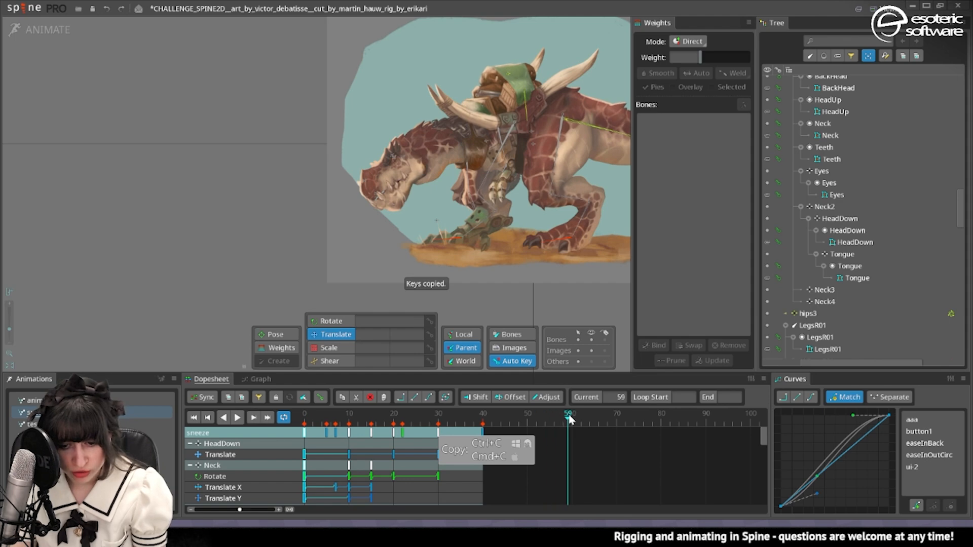
pyautogui.hotkey('ctrl', 'v')
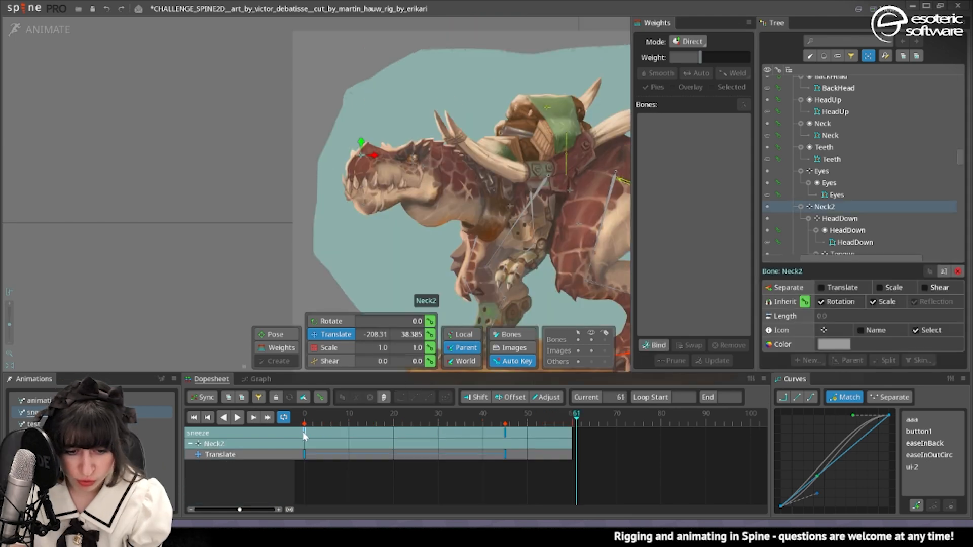
pyautogui.click(302, 432)
pyautogui.hotkey('ctrl', 'c')
pyautogui.press('Left')
pyautogui.hotkey('ctrl', 'v')
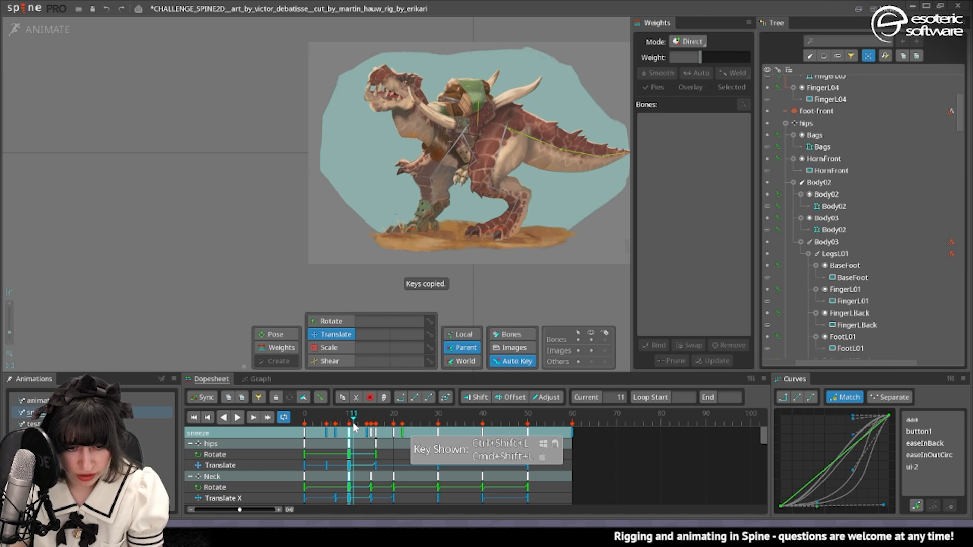
# Paste the copied frame 10 pose at frame 11 and shift it to frame 15 together with all following keys.
pyautogui.hotkey('ctrl', 'v')
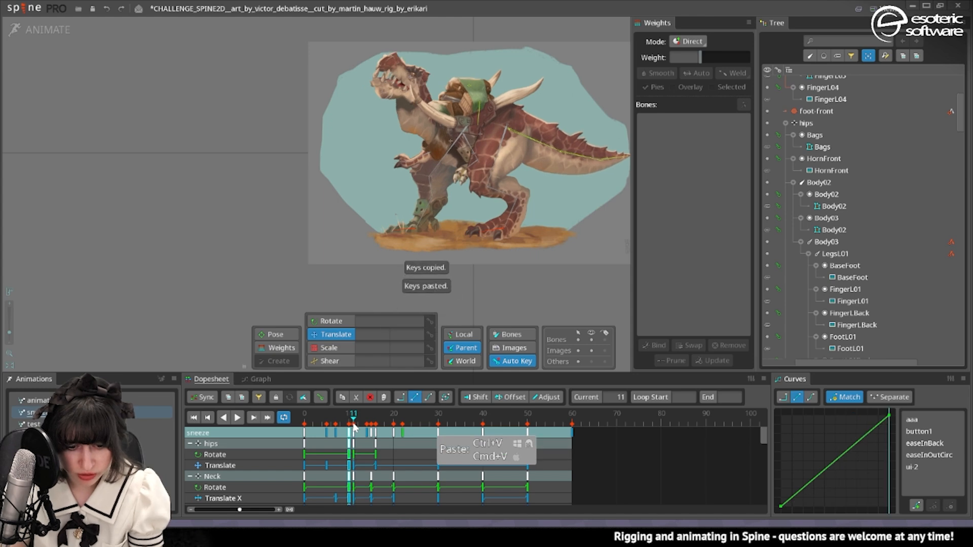
pyautogui.click(476, 397)
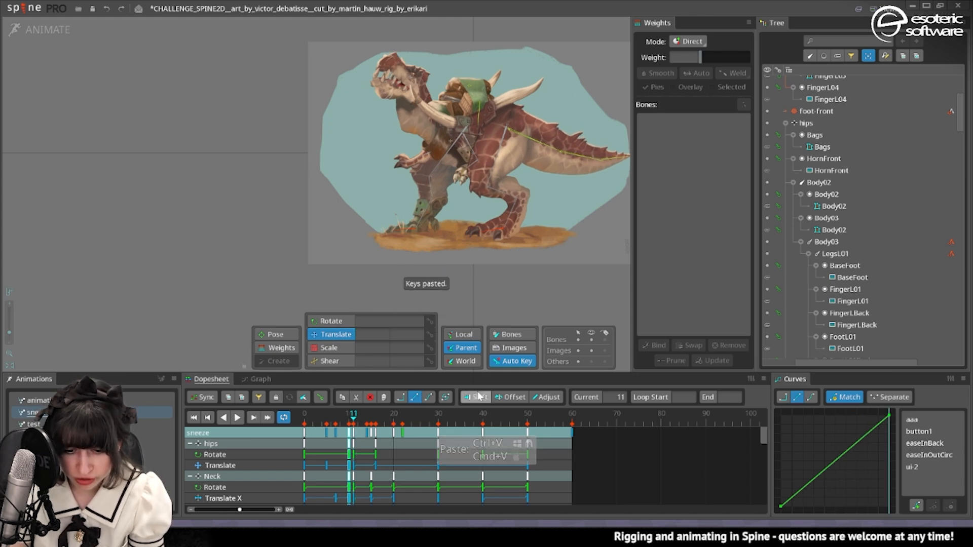
pyautogui.moveTo(354, 433); pyautogui.dragTo(372, 433)
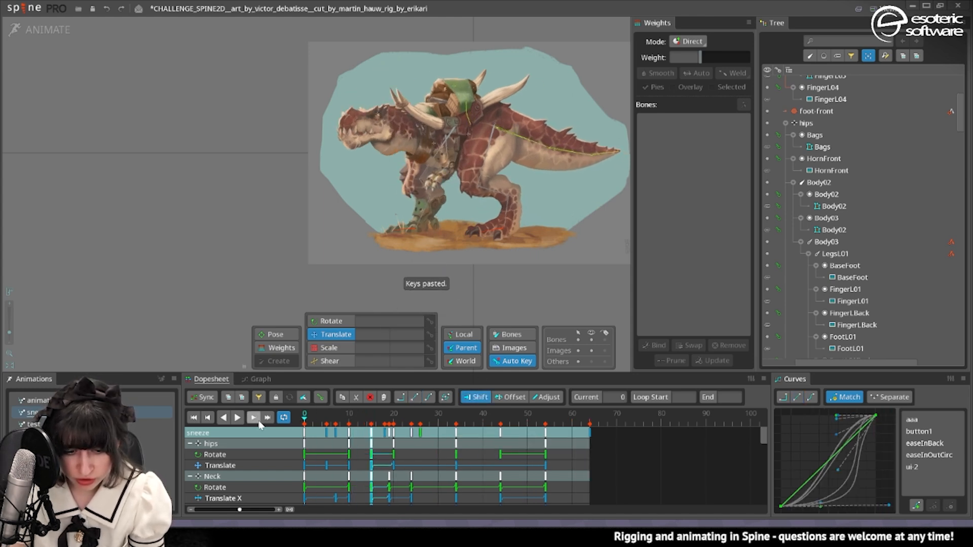
# Delay the ArmL01 and ArmR01 keys, moving those at frame 10 to 12 and those at frame 24 to 28.
pyautogui.click(410, 76)
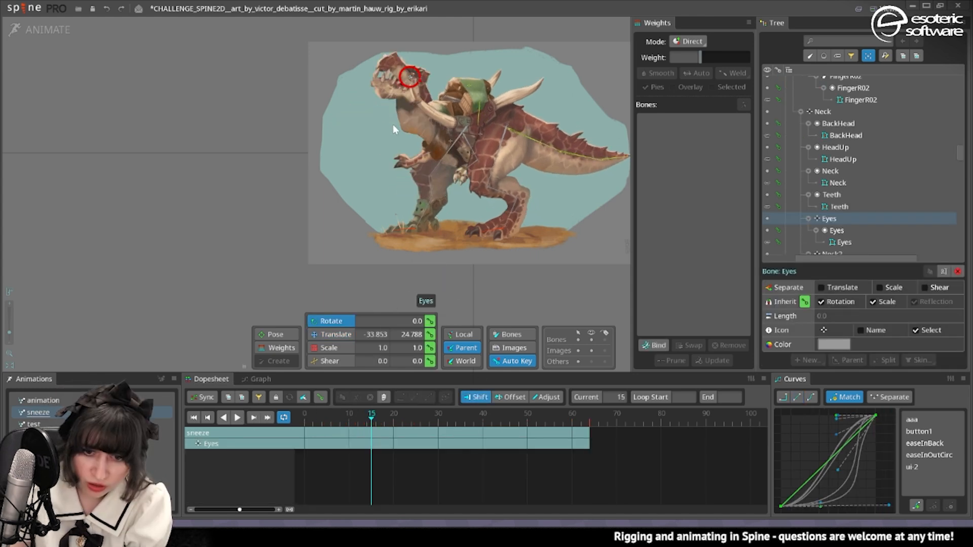
pyautogui.click(832, 109)
pyautogui.moveTo(366, 424); pyautogui.dragTo(438, 424)
pyautogui.click(436, 172)
pyautogui.keyDown('ctrl'); pyautogui.click(467, 165); pyautogui.keyUp('ctrl')
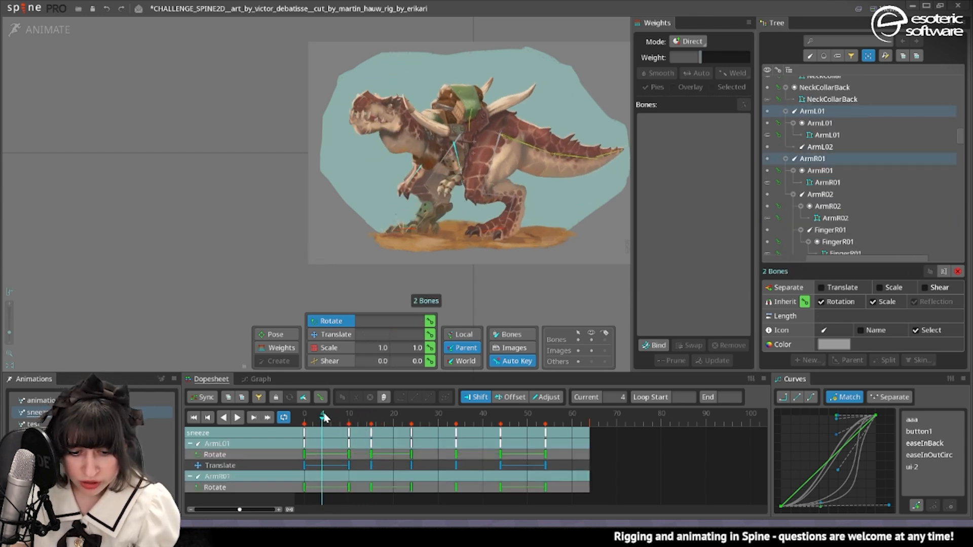
pyautogui.moveTo(349, 428); pyautogui.dragTo(417, 439)
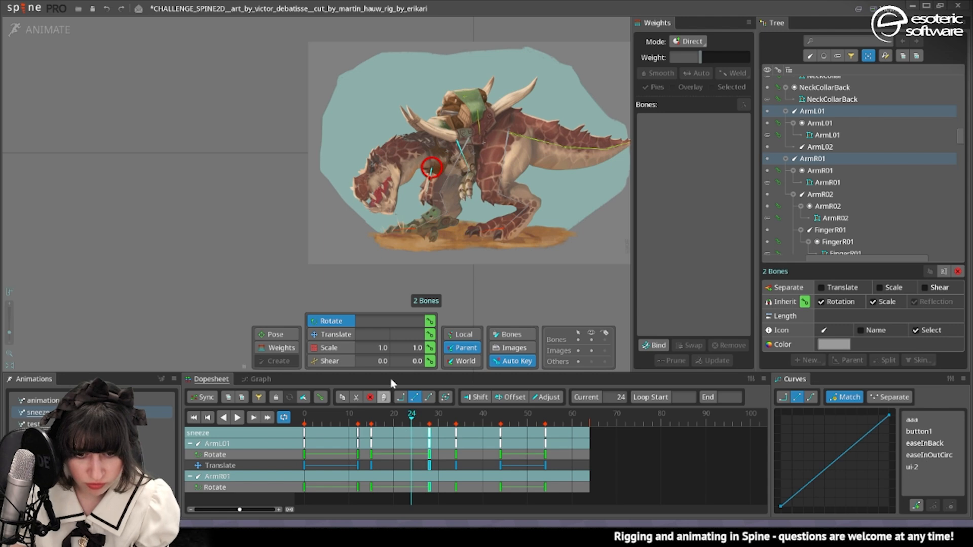
# Select ArmL02 with the FingerR01 and FingerR02 bones and delay ArmL02's last rotate keys to frames 47 and 58.
pyautogui.click(426, 196)
pyautogui.keyDown('ctrl'); pyautogui.click(470, 192); pyautogui.keyUp('ctrl')
pyautogui.keyDown('ctrl'); pyautogui.click(463, 193); pyautogui.keyUp('ctrl')
pyautogui.press('d')
pyautogui.moveTo(501, 433); pyautogui.dragTo(563, 433)
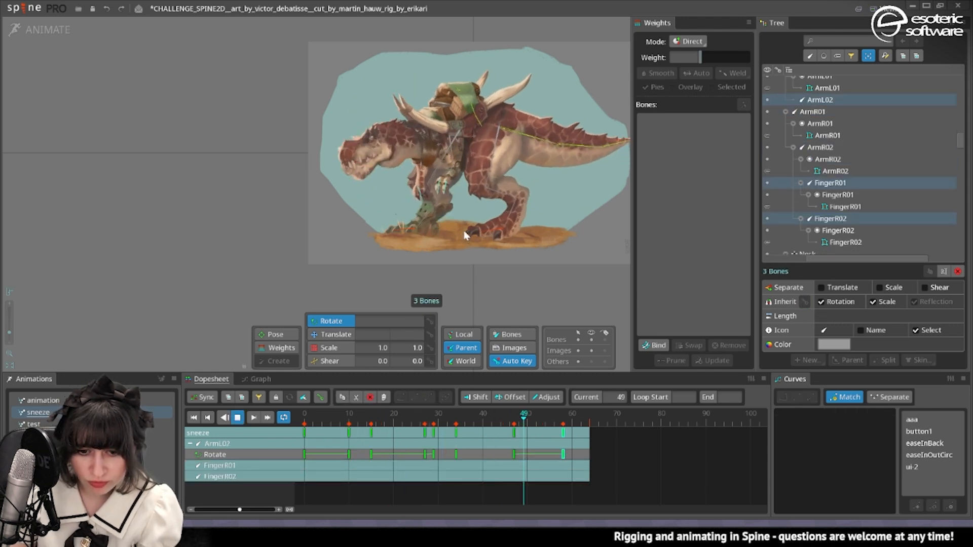
# Copy the Tail bone's rotate key from frame 0 and paste it further along the sneeze timeline.
pyautogui.click(515, 132)
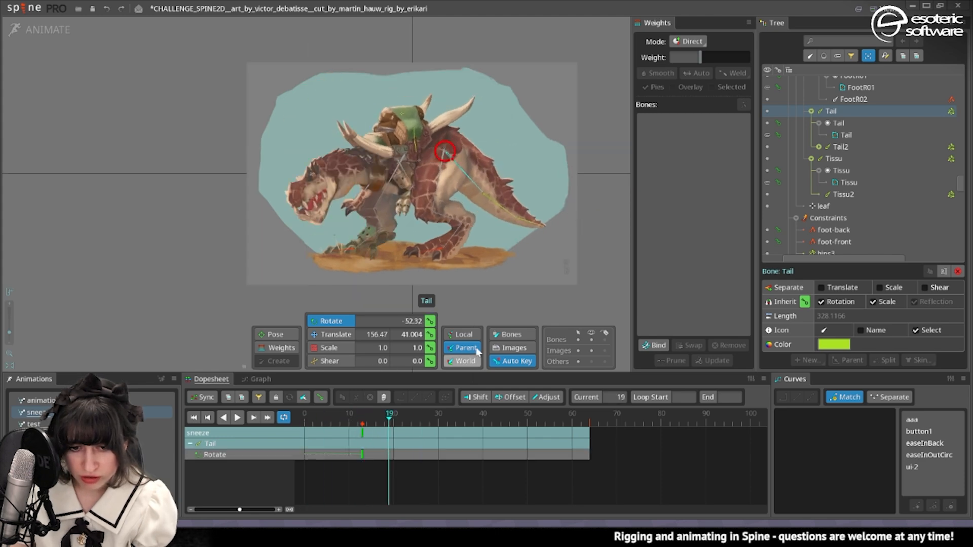
pyautogui.moveTo(393, 426); pyautogui.dragTo(479, 416)
pyautogui.click(304, 455)
pyautogui.hotkey('ctrl', 'c')
pyautogui.hotkey('ctrl', 'v')
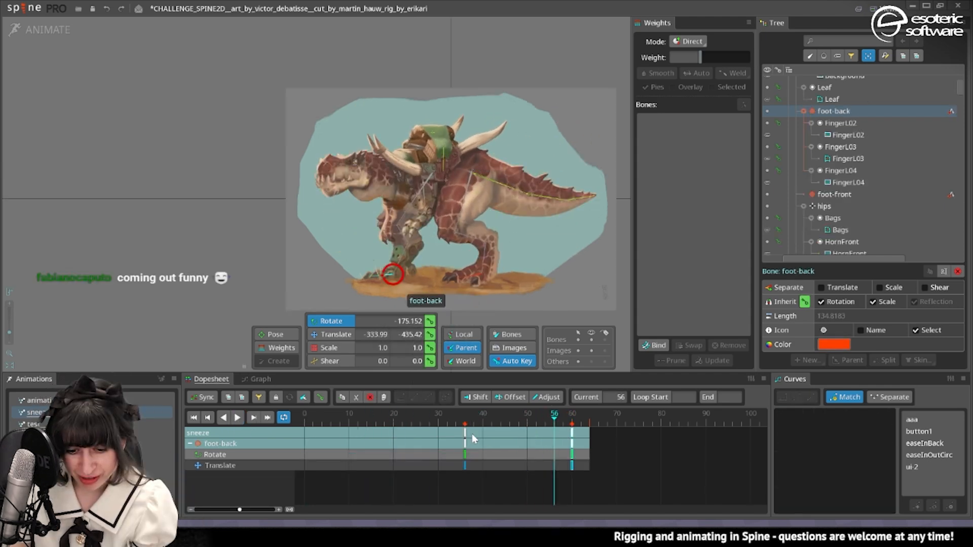
# Move the foot-back bone's frame 36 keys to frame 47 and key its foot-lift pose from frame 52.
pyautogui.moveTo(465, 434); pyautogui.dragTo(514, 435)
pyautogui.moveTo(547, 420); pyautogui.dragTo(536, 419)
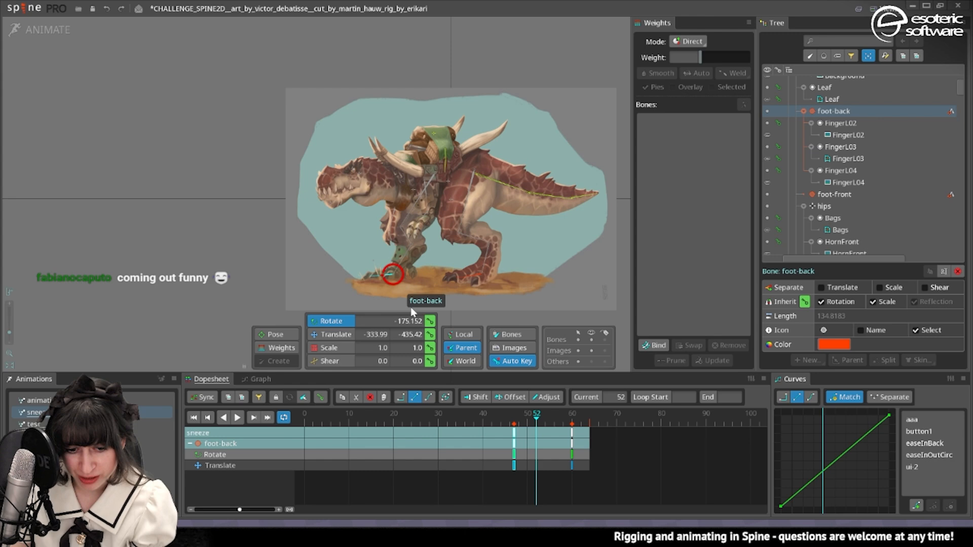
pyautogui.click(333, 336)
pyautogui.click(332, 322)
pyautogui.moveTo(330, 275); pyautogui.dragTo(338, 284)
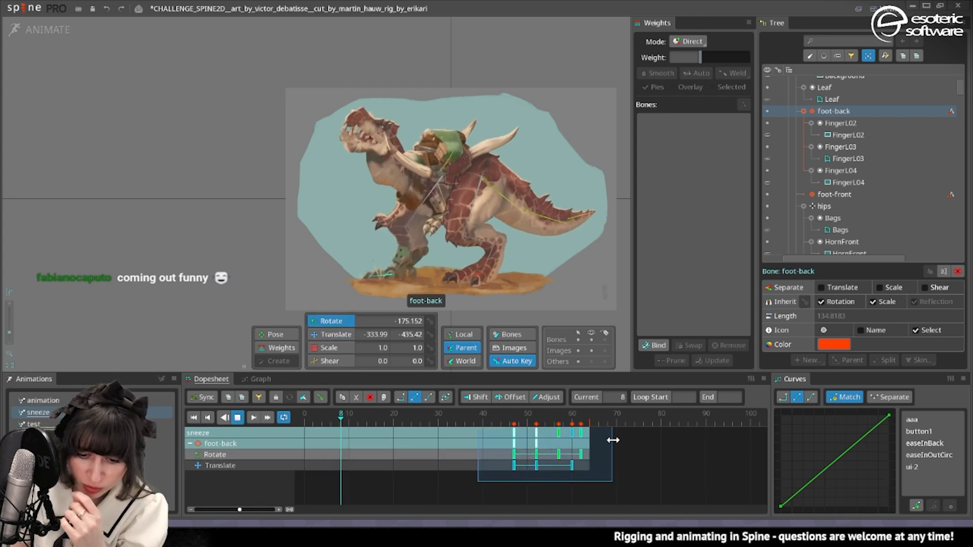
pyautogui.moveTo(612, 441); pyautogui.dragTo(583, 450)
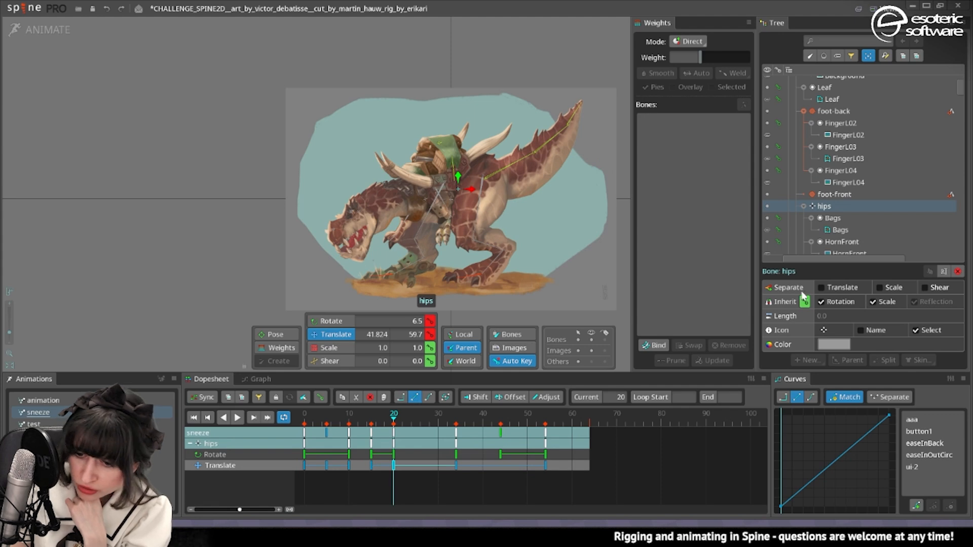
# Separate the hips bone's translation into X and Y and set its Y to 31.014 at frame 28.
pyautogui.click(822, 288)
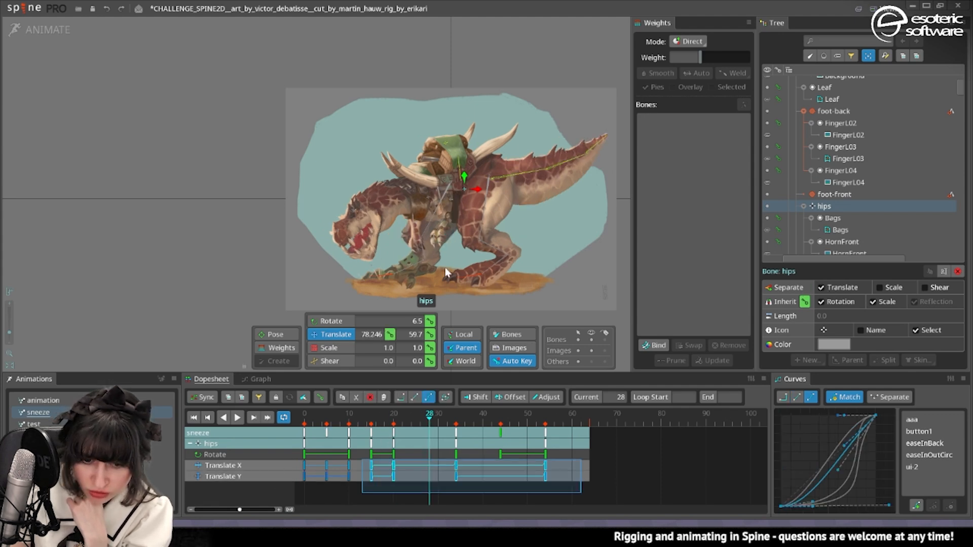
pyautogui.moveTo(468, 175); pyautogui.dragTo(469, 180)
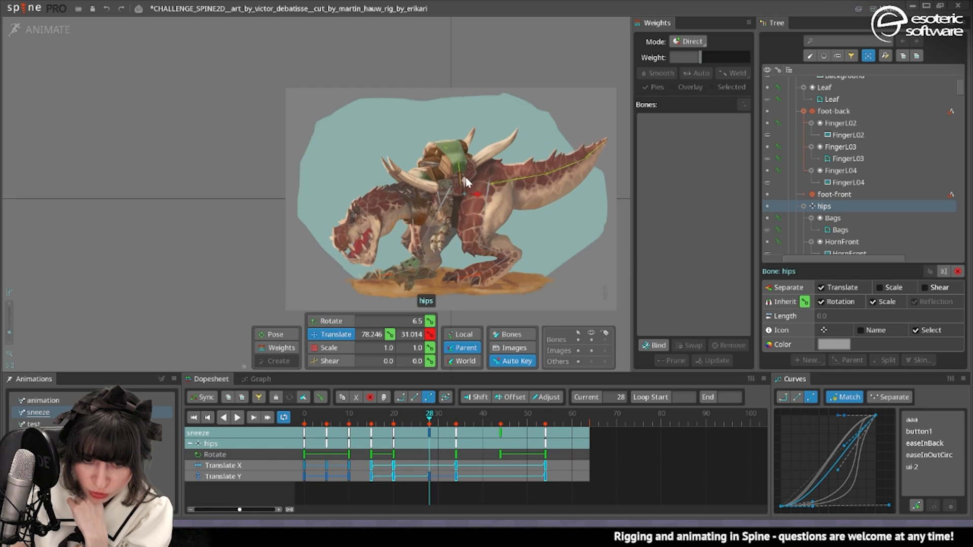
pyautogui.click(371, 425)
pyautogui.click(237, 417)
pyautogui.click(448, 422)
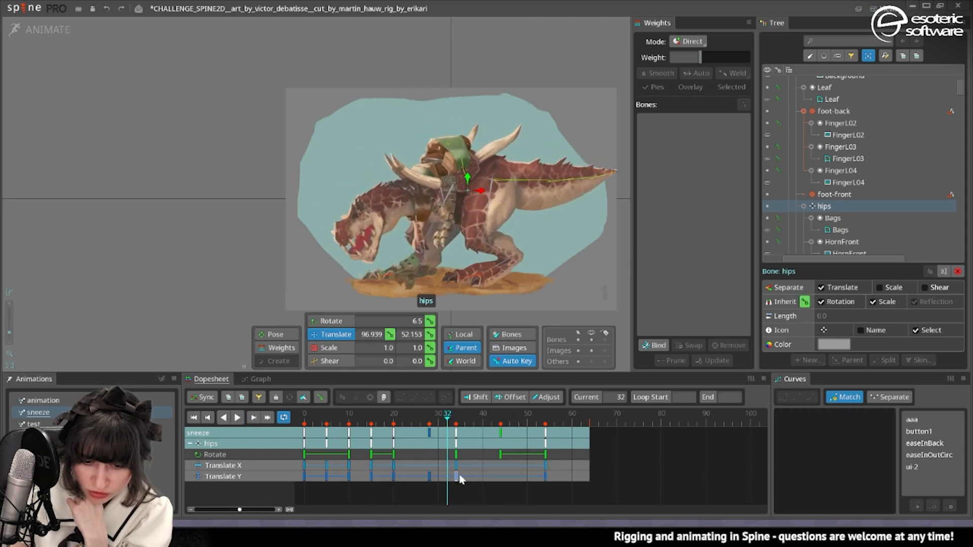
# Move the hips bone's Translate Y key from frame 34 to 38, play the animation and clear the selection.
pyautogui.moveTo(457, 478); pyautogui.dragTo(475, 479)
pyautogui.click(238, 418)
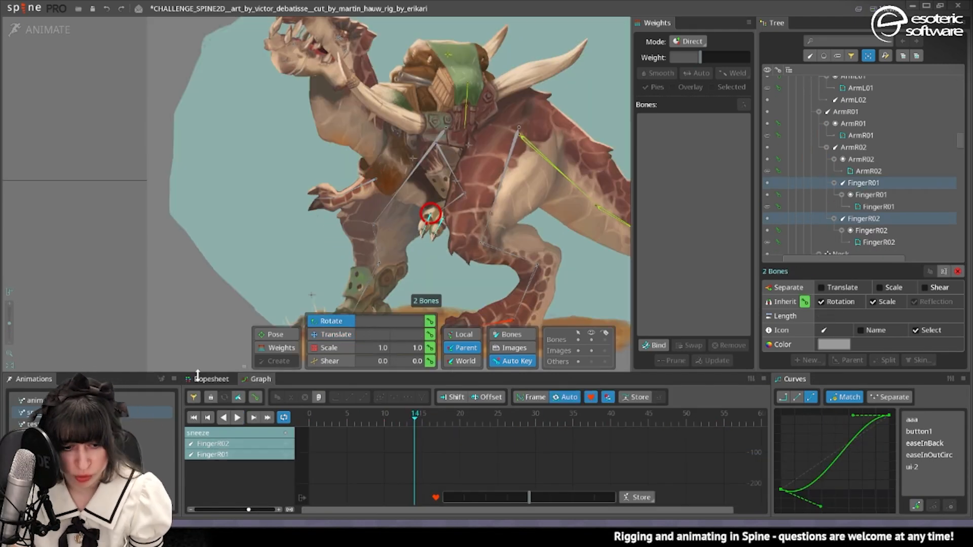
pyautogui.click(198, 378)
pyautogui.press('space')
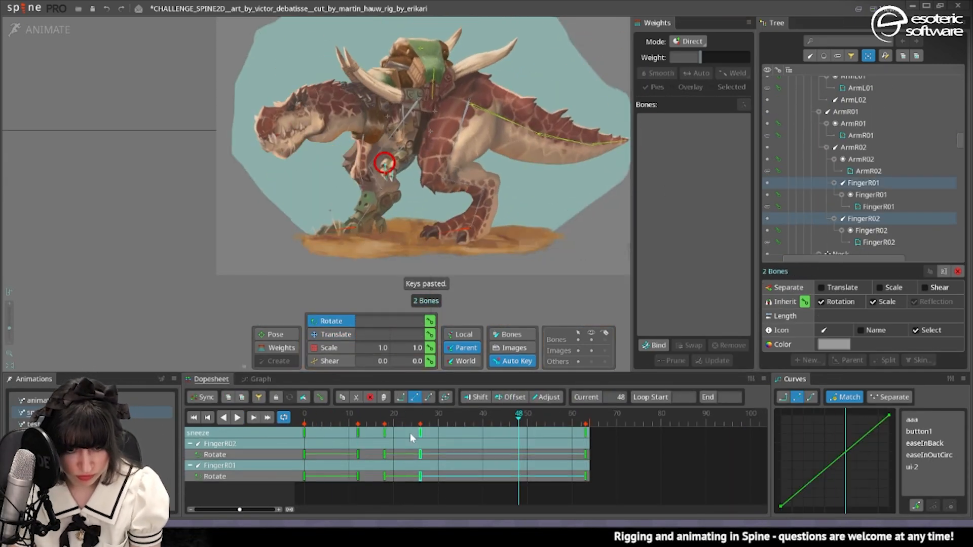
# At frame 22, move the Neck2 bone to X -223.68 to add snout motion during the sneeze.
pyautogui.moveTo(400, 303); pyautogui.dragTo(460, 216)
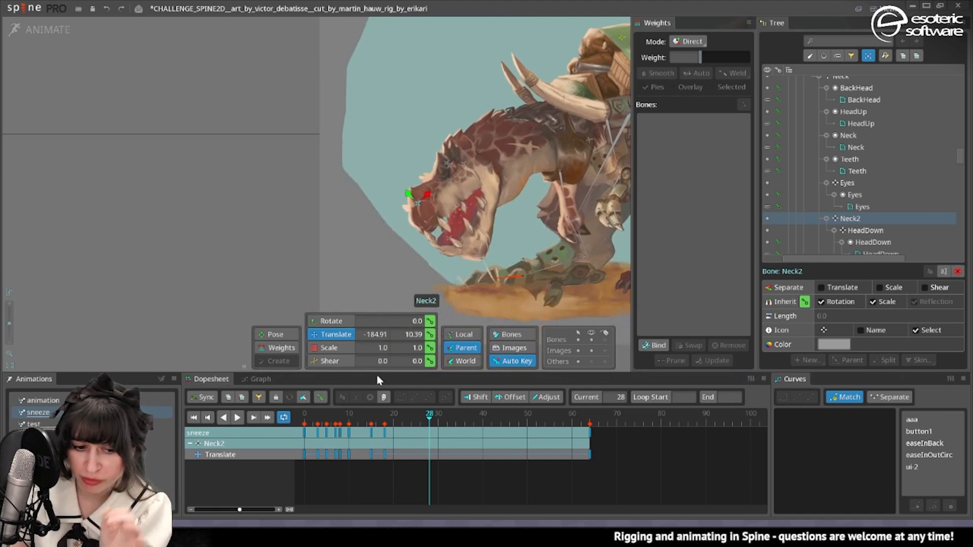
pyautogui.click(294, 416)
pyautogui.moveTo(307, 414); pyautogui.dragTo(303, 439)
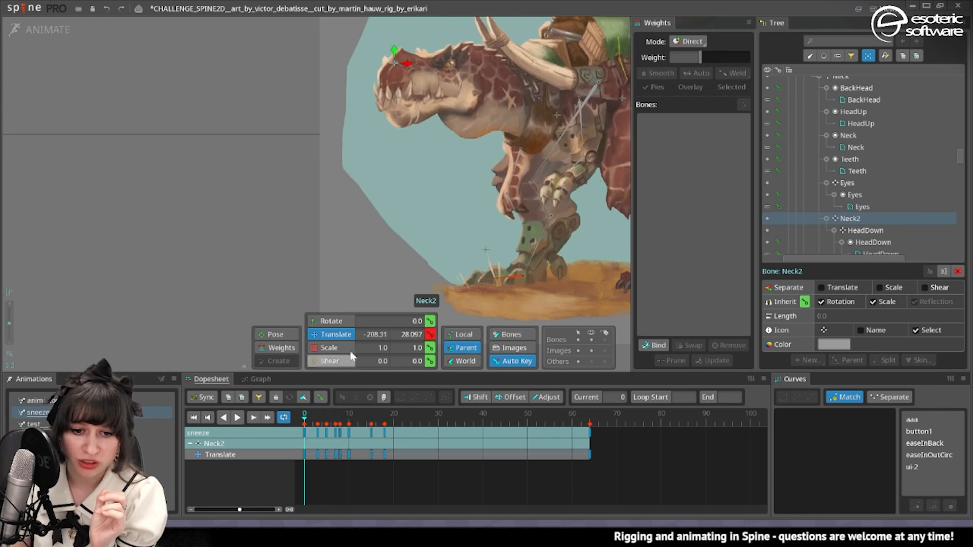
pyautogui.moveTo(439, 198); pyautogui.dragTo(409, 266)
pyautogui.moveTo(306, 414); pyautogui.dragTo(406, 429)
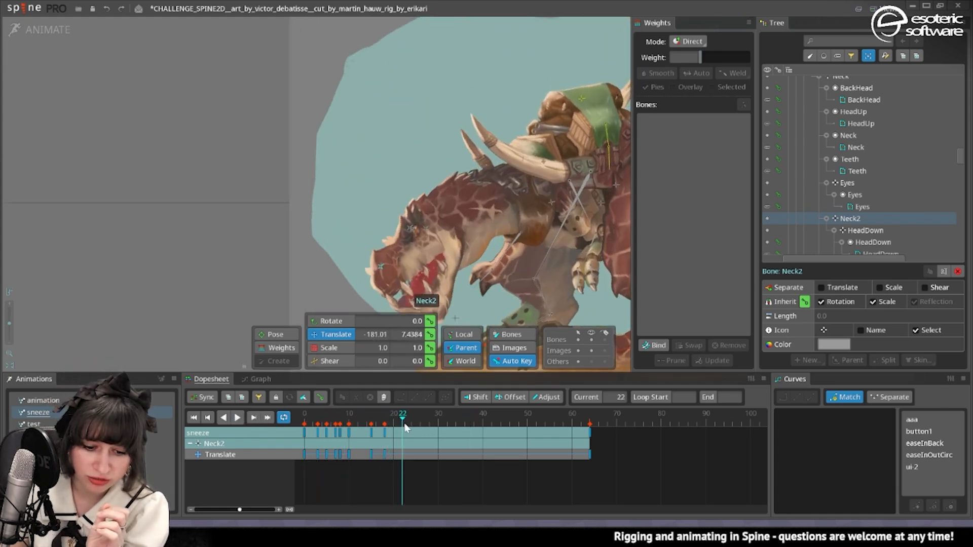
pyautogui.moveTo(375, 205); pyautogui.dragTo(399, 186)
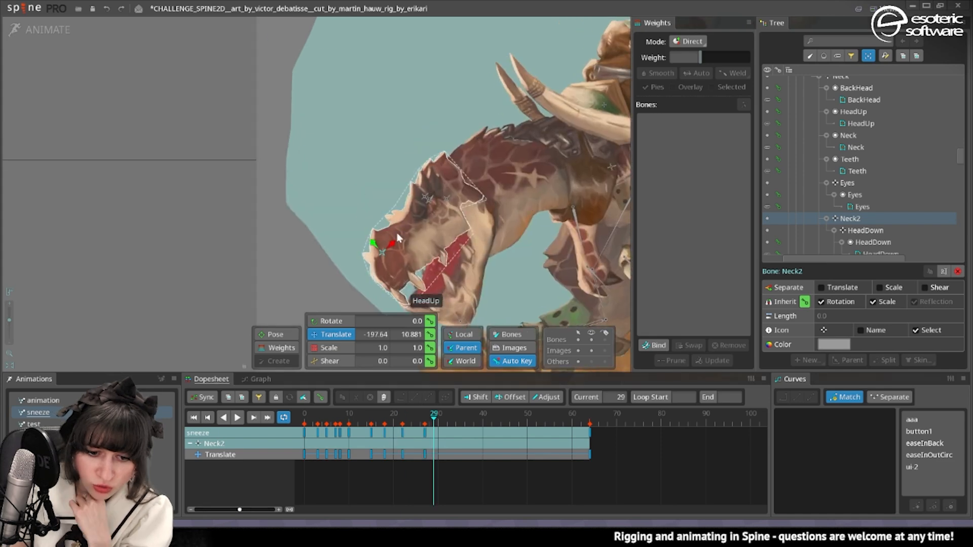
pyautogui.moveTo(443, 299); pyautogui.dragTo(455, 247)
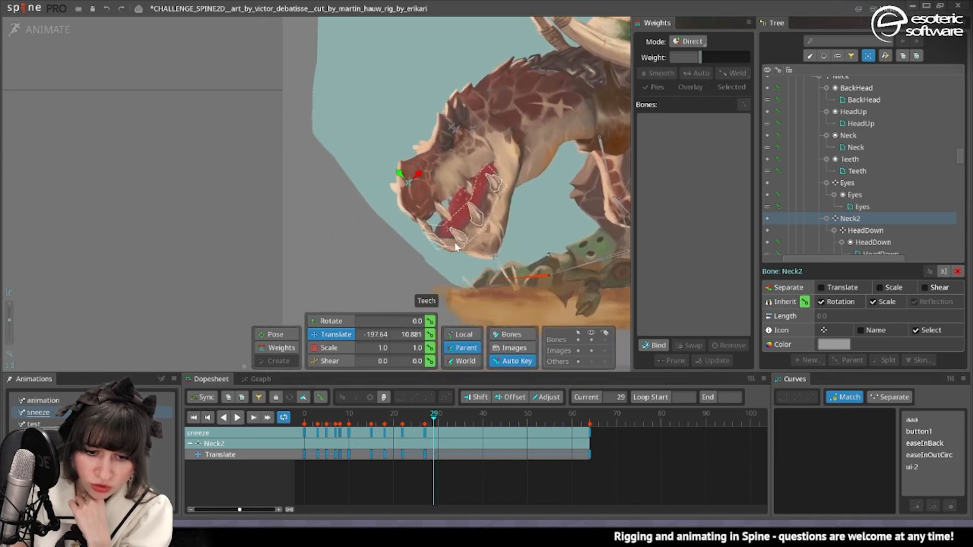
# Rotate the HeadDown bone to 33.67 at frame 29, with a starting rotation key at frame 21.
pyautogui.click(487, 253)
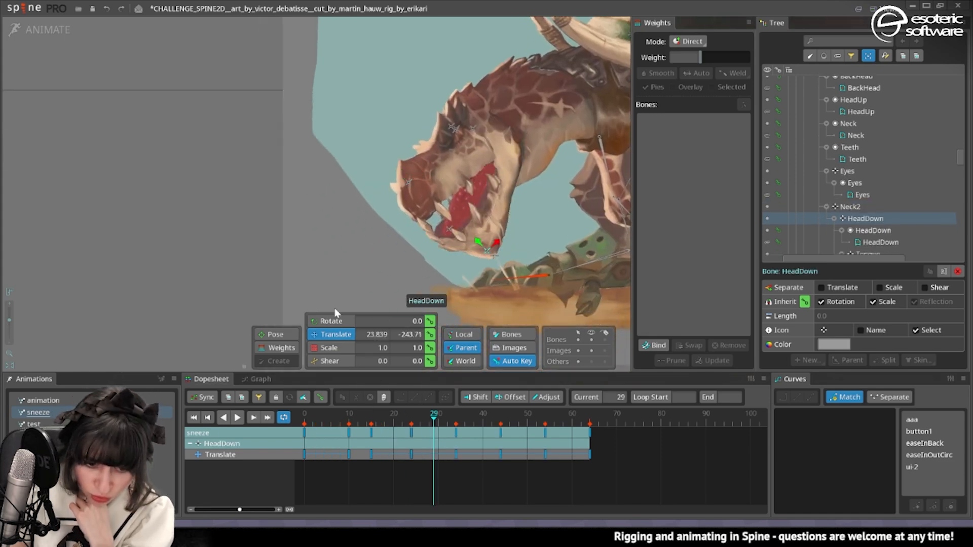
pyautogui.click(332, 321)
pyautogui.moveTo(344, 230); pyautogui.dragTo(393, 297)
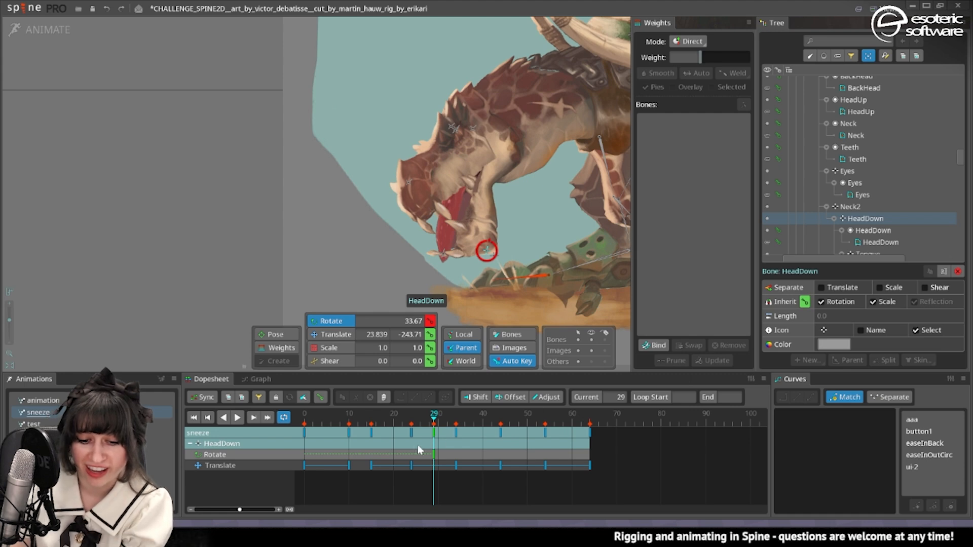
pyautogui.moveTo(417, 445); pyautogui.dragTo(435, 429)
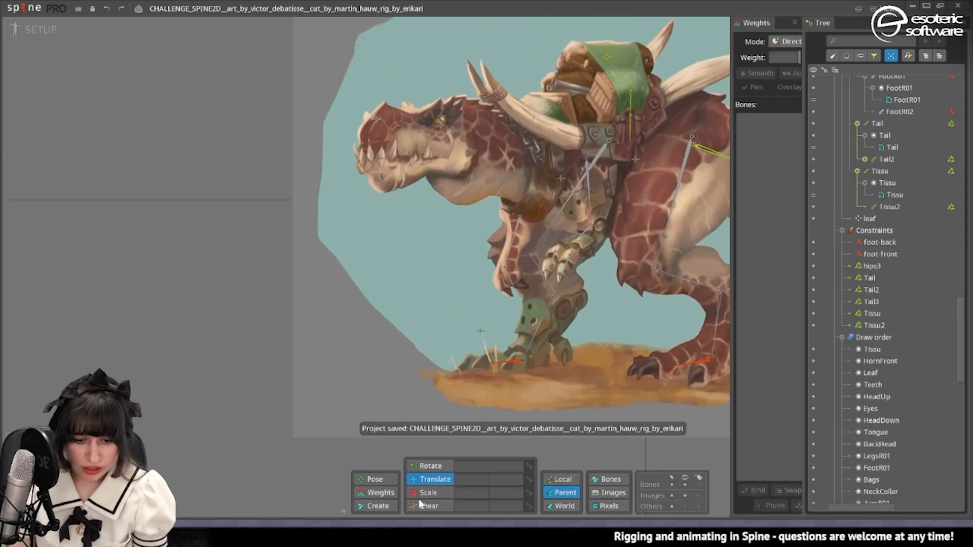
# In setup mode, open the Leaf mesh for editing and add a vertex on the edge beside the grass.
pyautogui.click(474, 355)
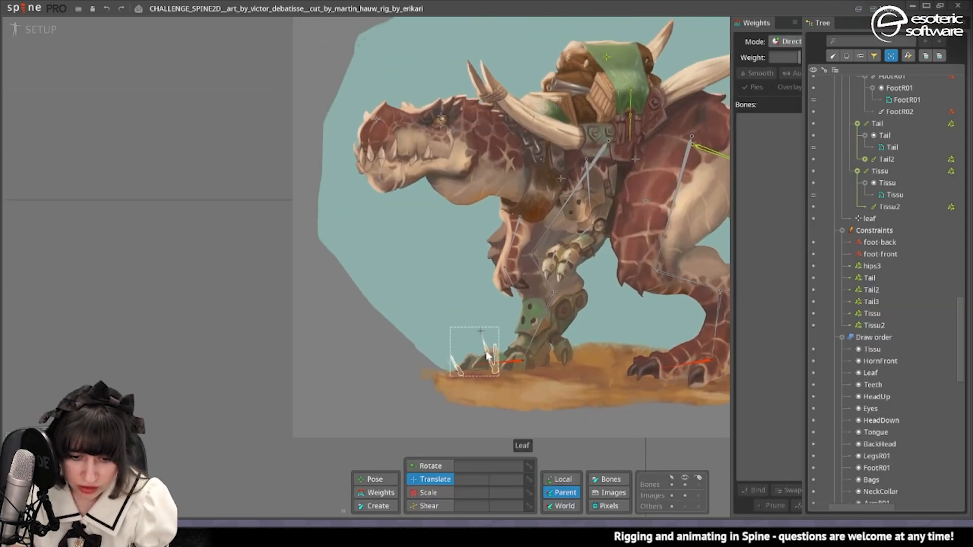
pyautogui.click(930, 491)
pyautogui.scroll(3, 507, 363)
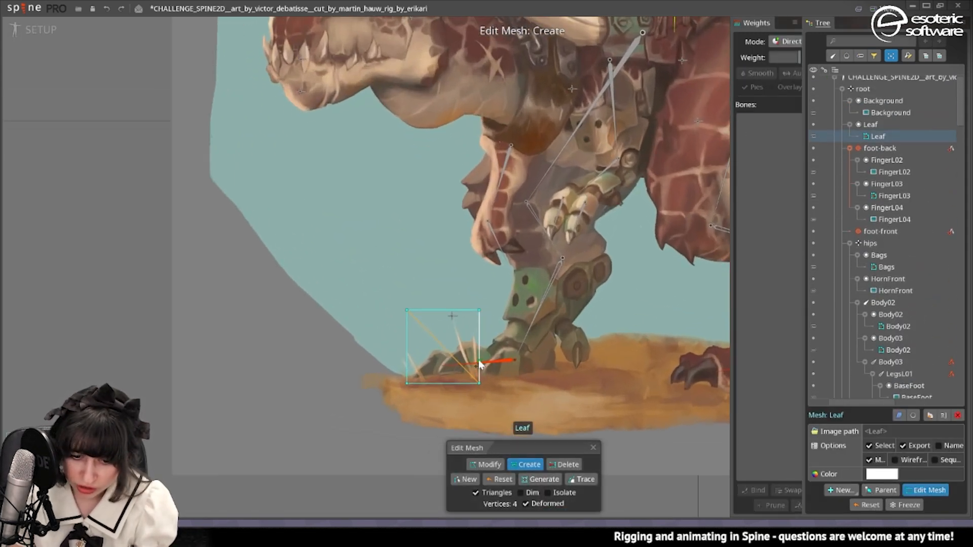
pyautogui.scroll(2, 425, 350)
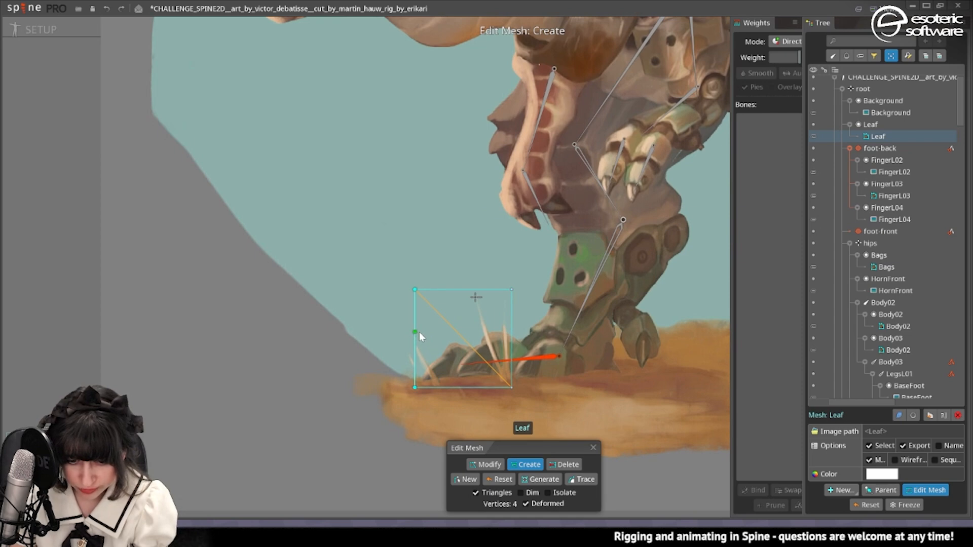
pyautogui.click(416, 332)
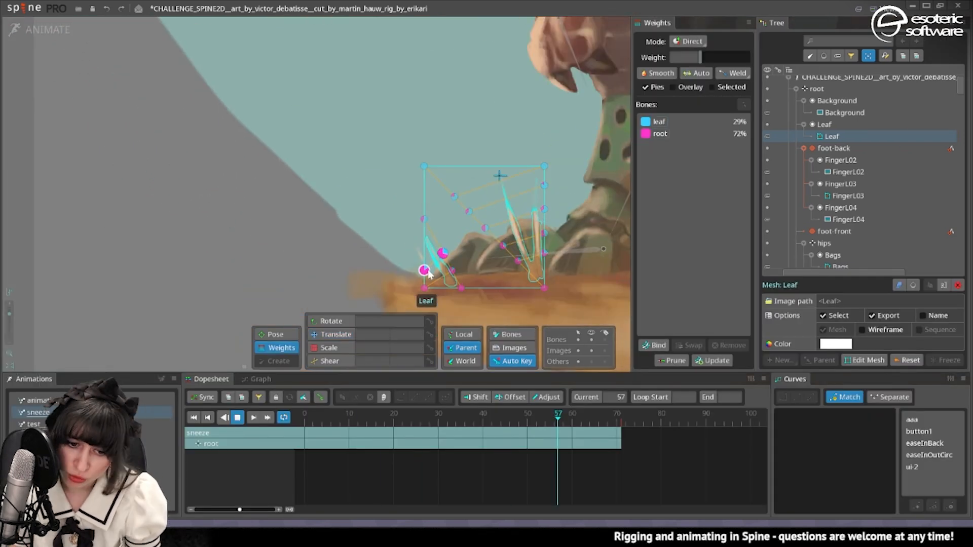